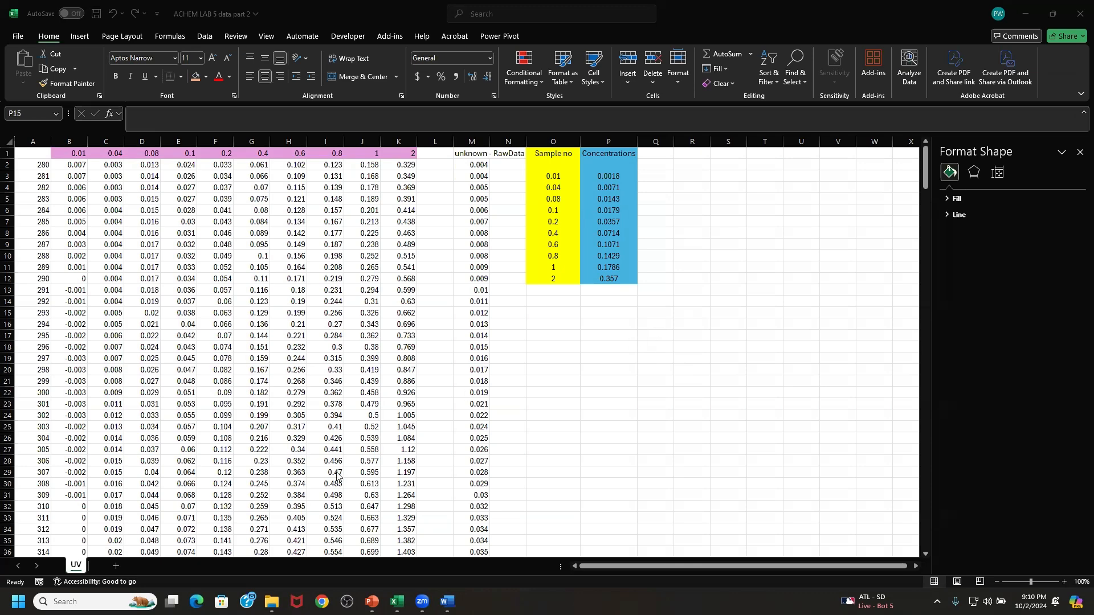
- View the ACHEM LAB 5 2024 data fluorescence workbook, then return to the maximized ACHEM LAB 5 data part 2 workbook
click(894, 25)
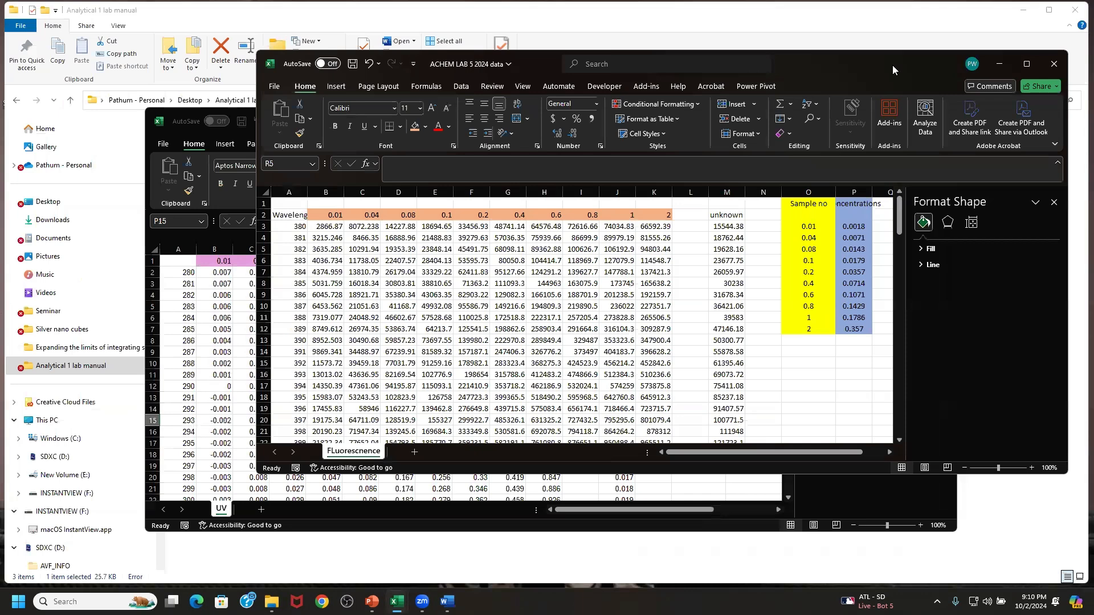
drag(893, 65, 872, 128)
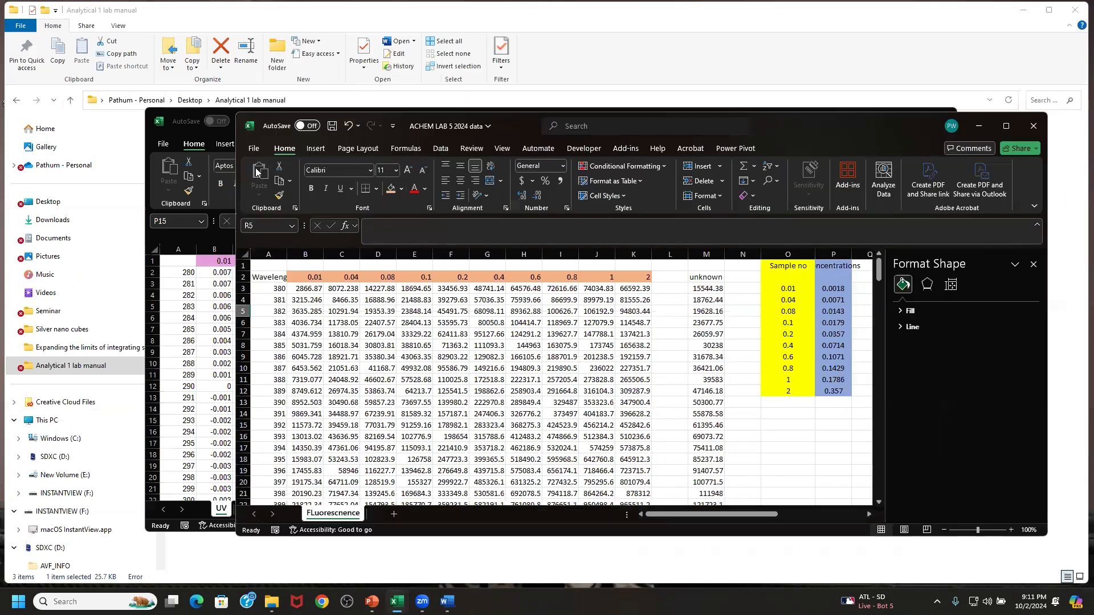
click(174, 132)
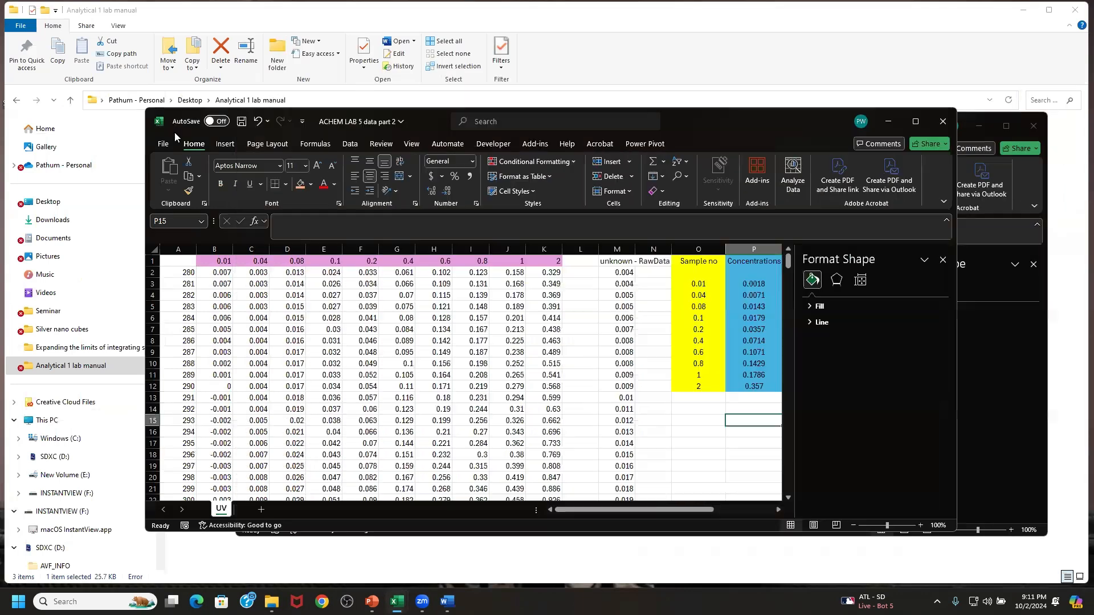
double_click(693, 120)
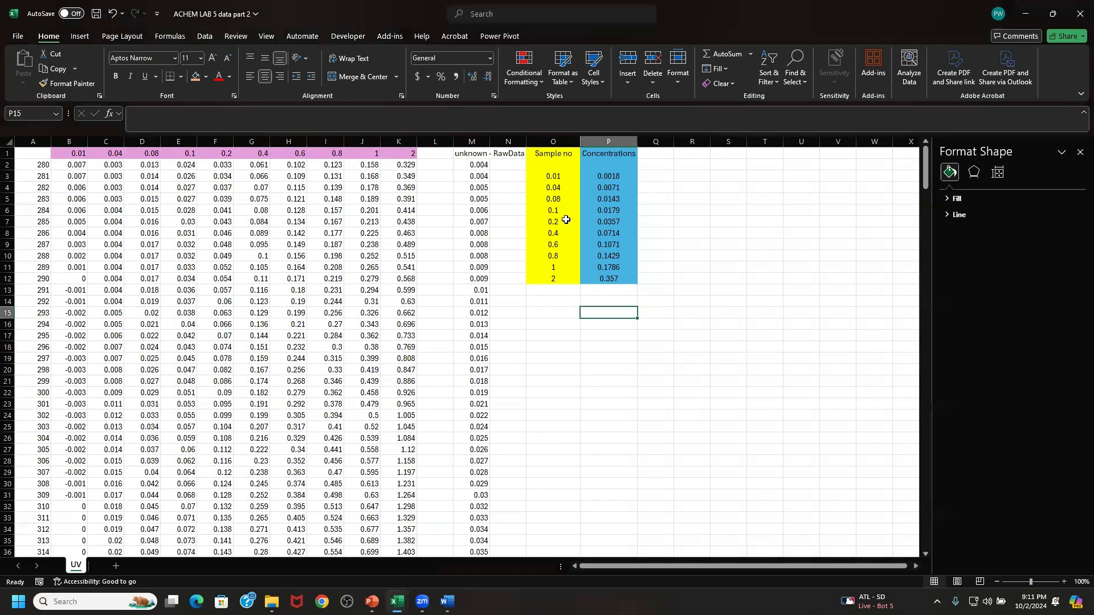
click(750, 223)
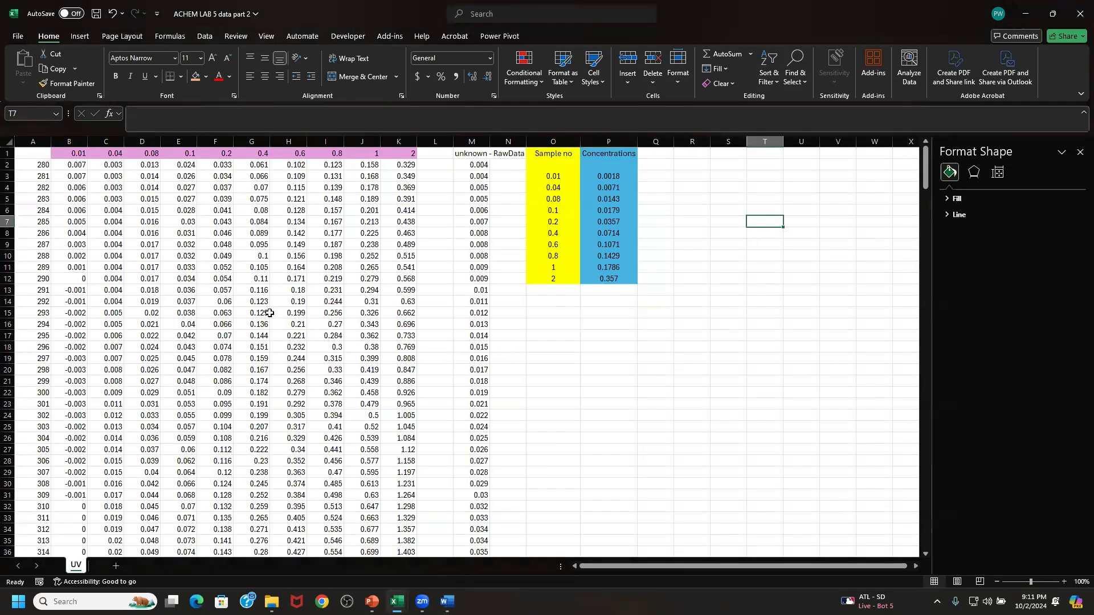
- Copy the sample header row B1:K1 to the range starting at T1, keeping the pink source formatting
drag(73, 154, 390, 149)
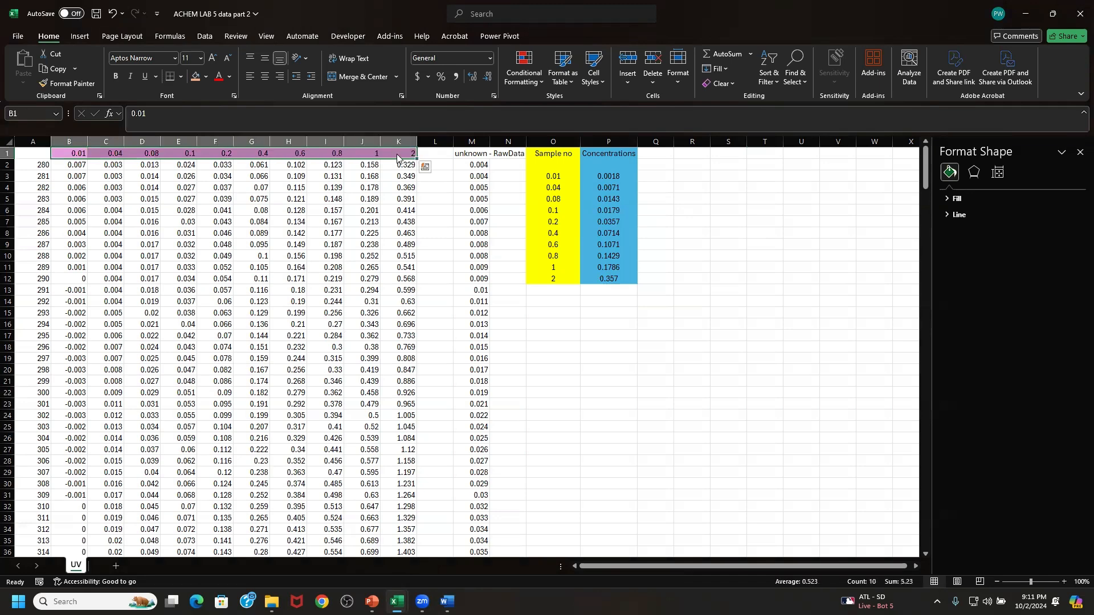
right_click(393, 149)
click(423, 191)
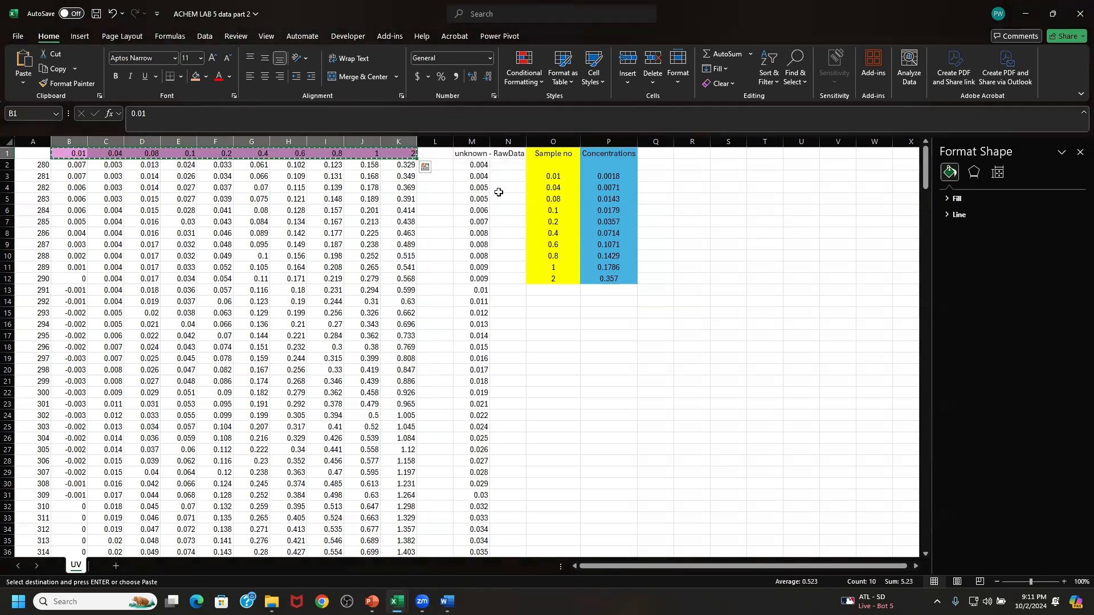
click(769, 151)
right_click(768, 151)
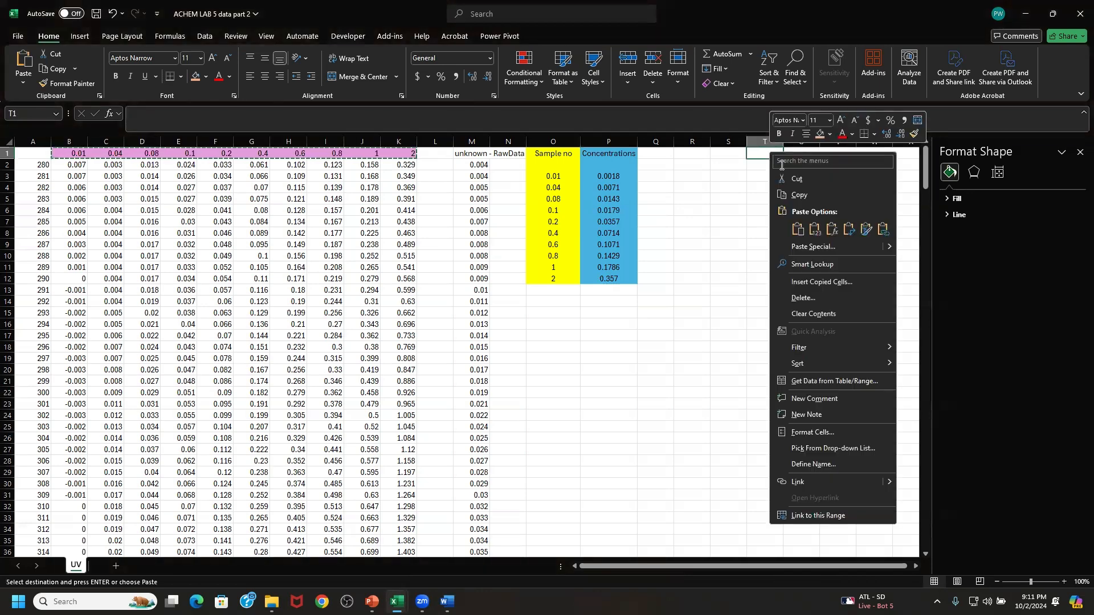
click(816, 229)
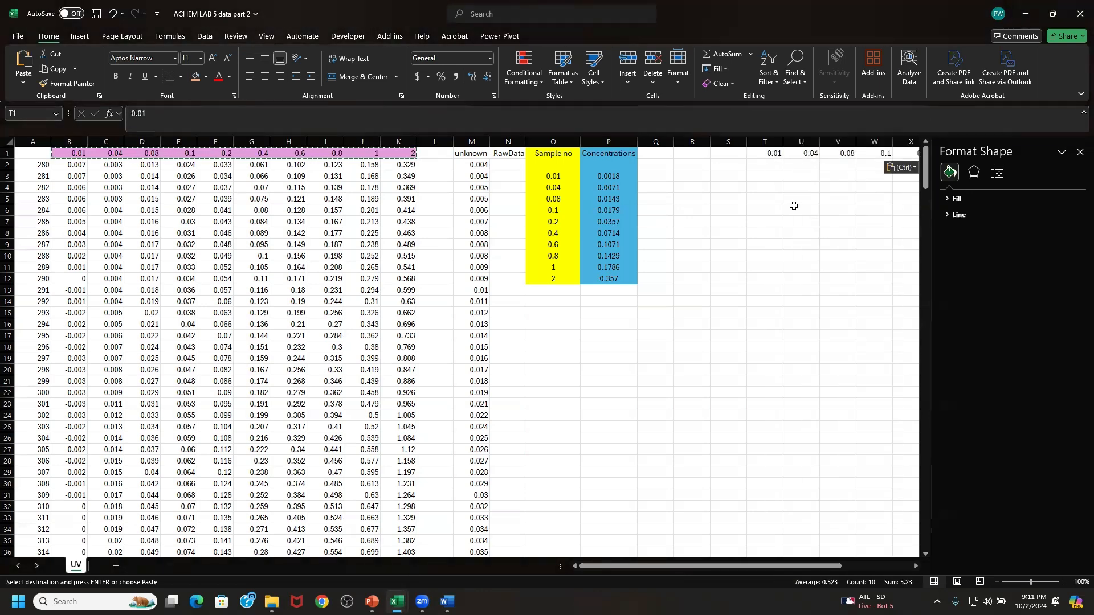
click(900, 168)
click(894, 202)
click(802, 199)
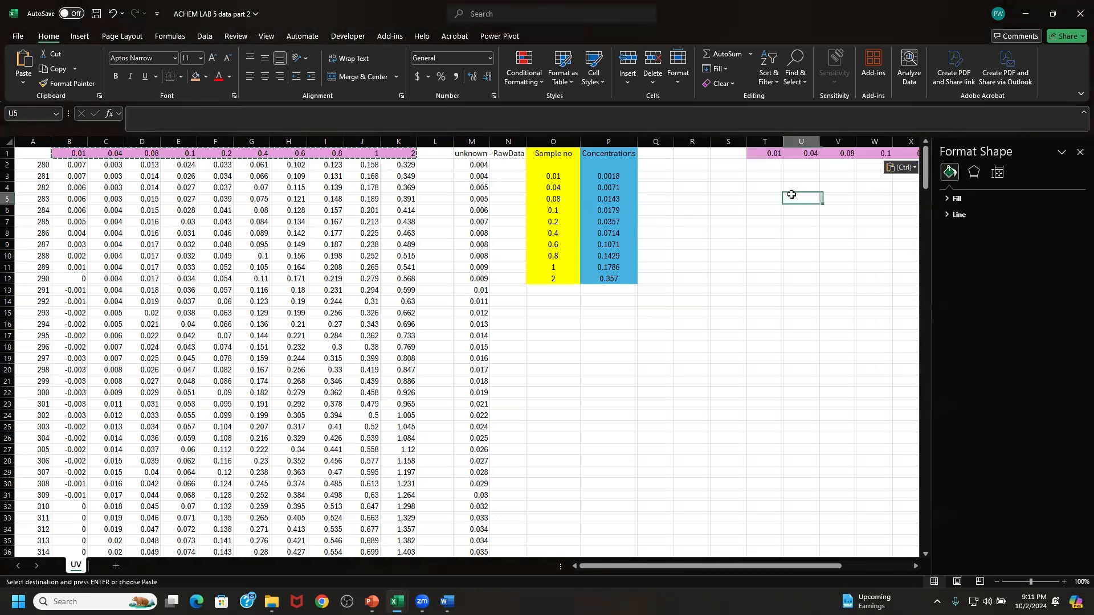
- Copy the wavelength column A into column S beside the new header row
right_click(25, 144)
click(54, 184)
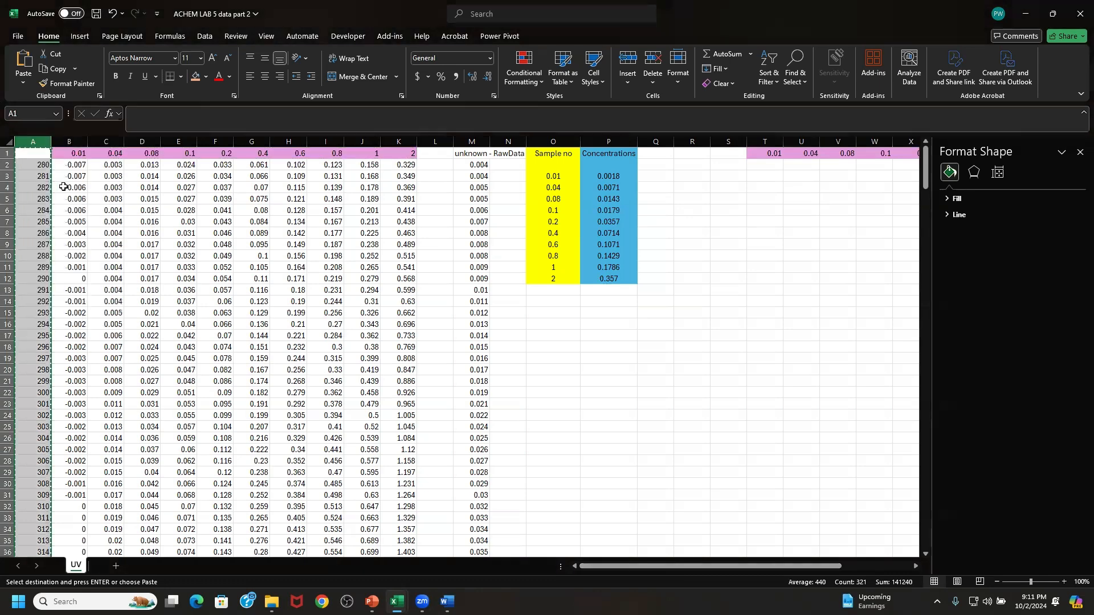
click(729, 140)
right_click(729, 140)
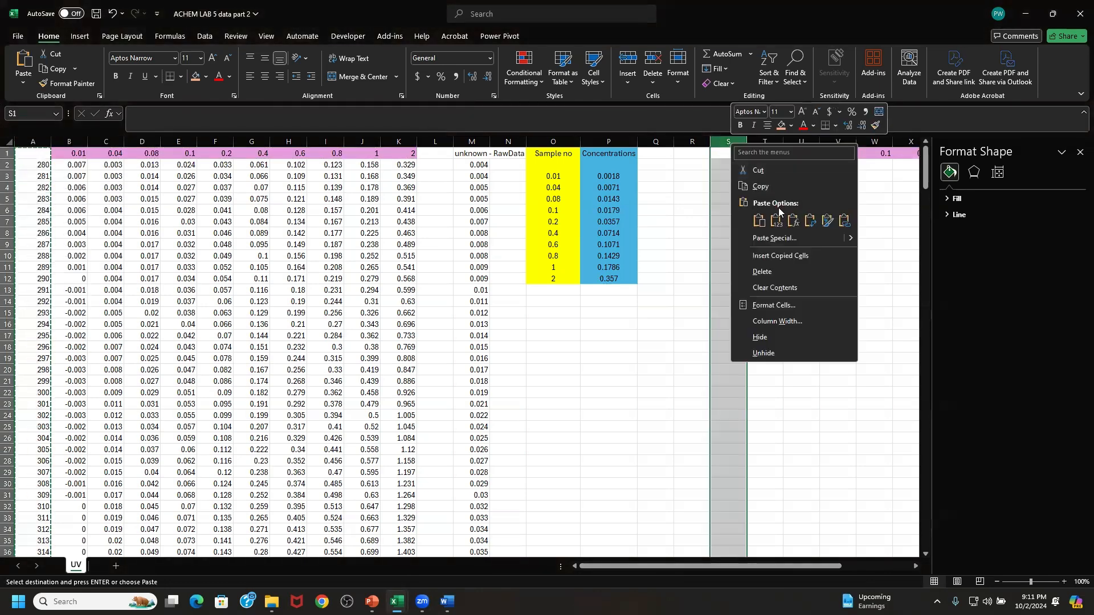
click(775, 210)
click(765, 166)
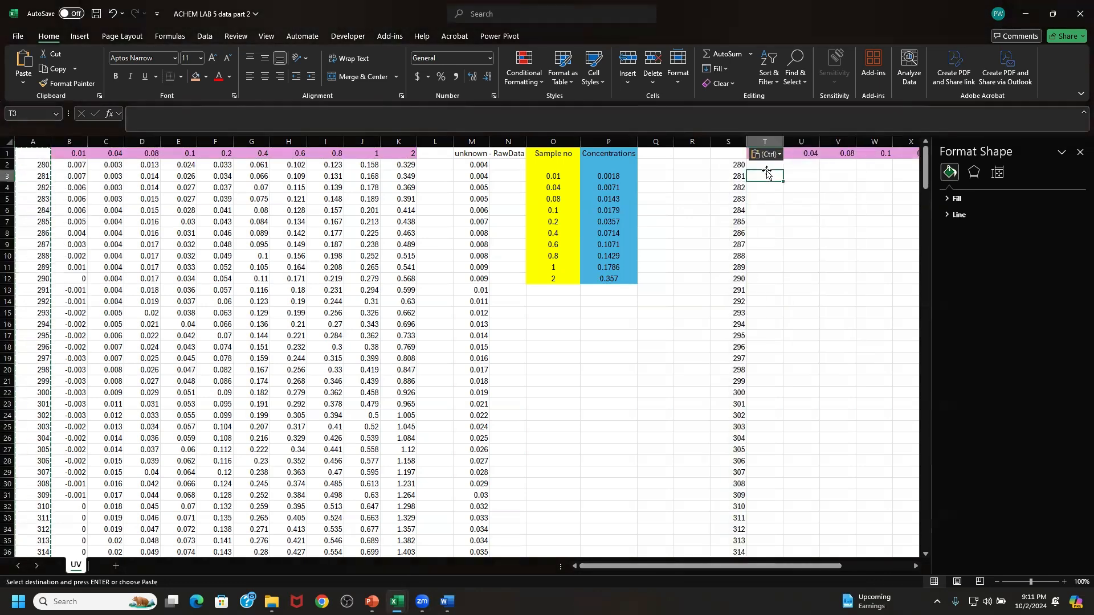
- Examine the raw absorbance values of the 0.01 sample in column B alongside their wavelengths in column A
drag(708, 566, 655, 568)
click(106, 141)
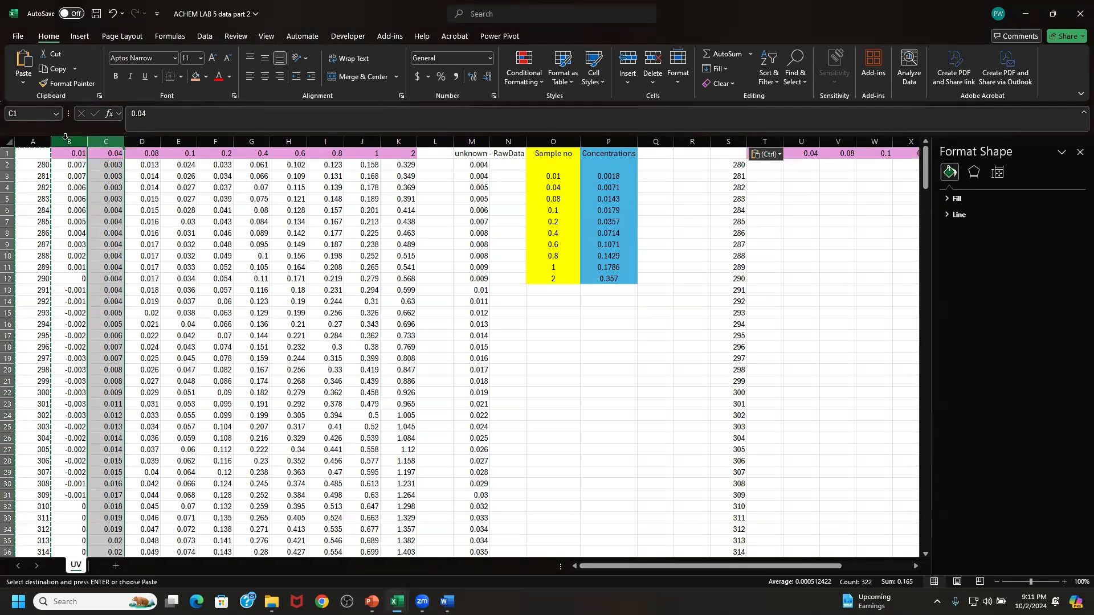
click(68, 141)
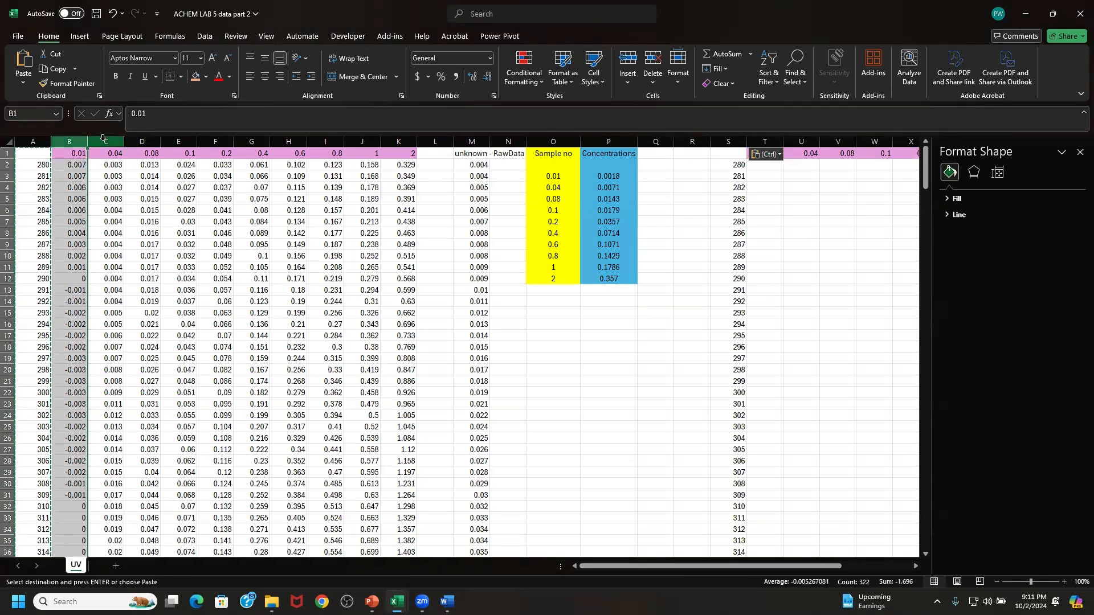
click(69, 166)
click(69, 176)
click(69, 195)
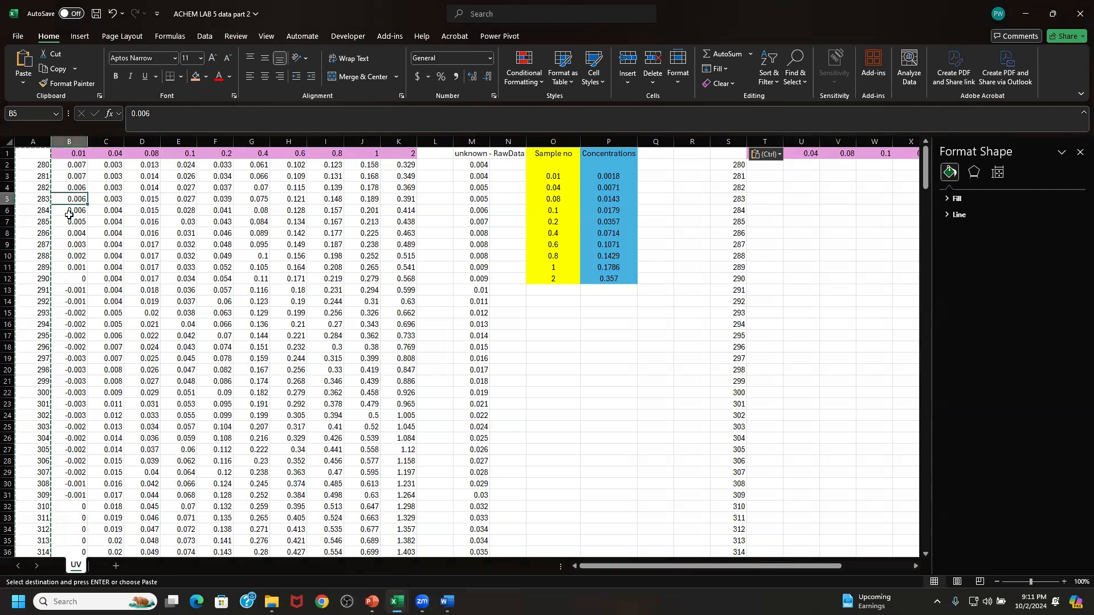
click(69, 212)
click(73, 234)
click(73, 257)
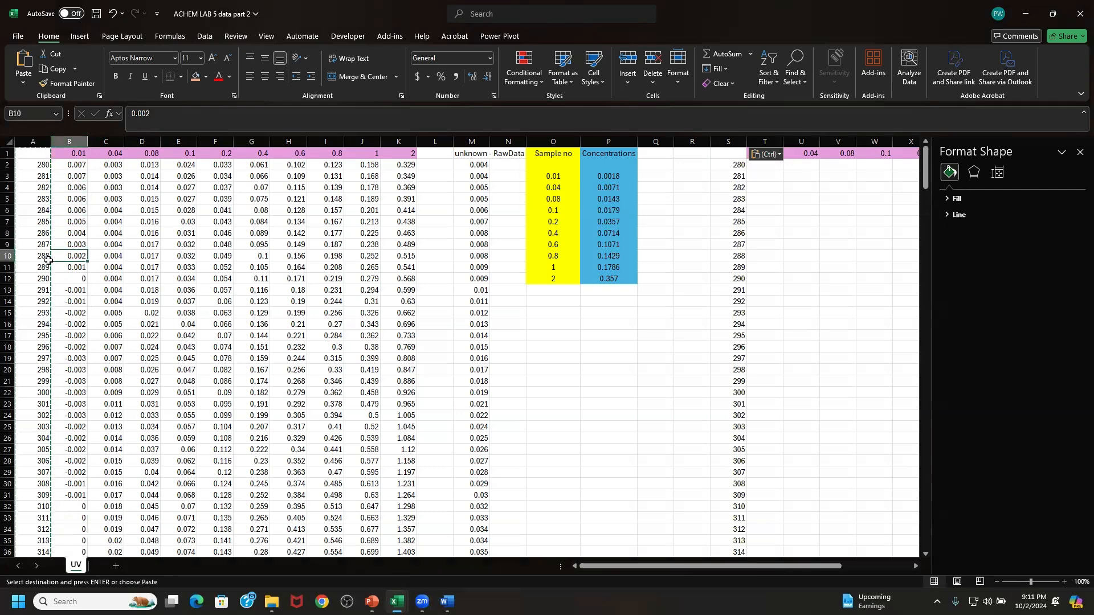
click(40, 261)
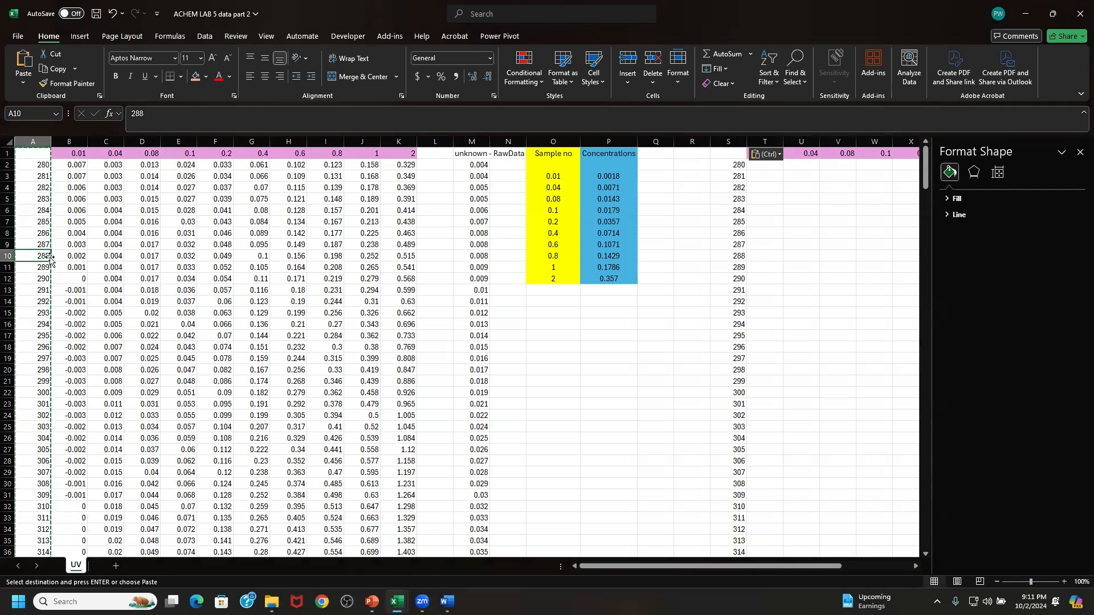
click(76, 269)
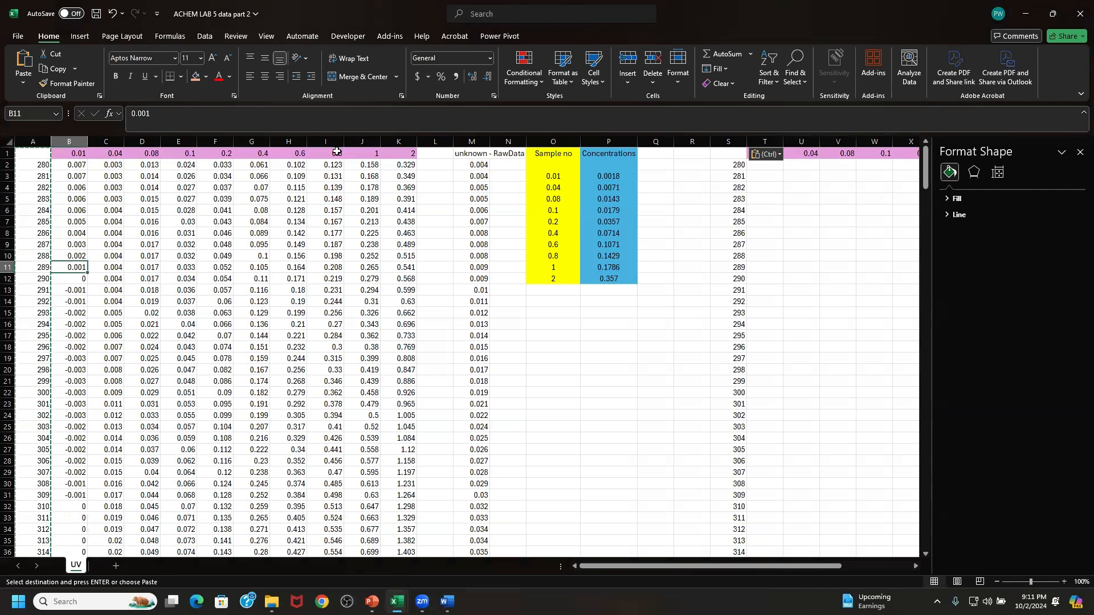
- Build a formula in T2 that subtracts the 600 nm reading B322 from B2
drag(675, 567, 701, 559)
drag(639, 582, 705, 574)
click(533, 154)
key(ctrl+v)
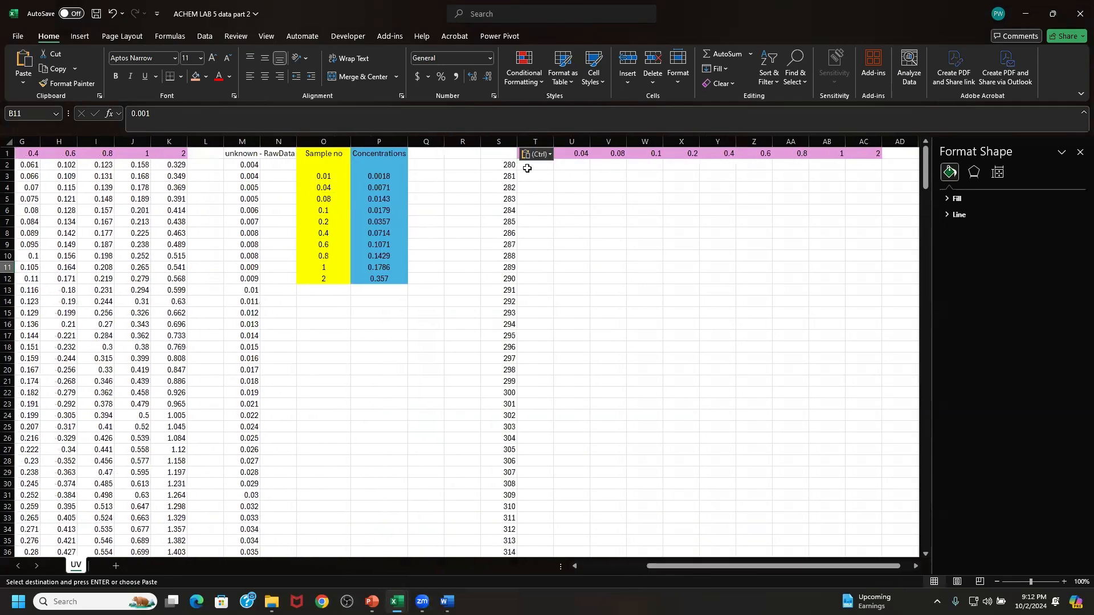
click(527, 169)
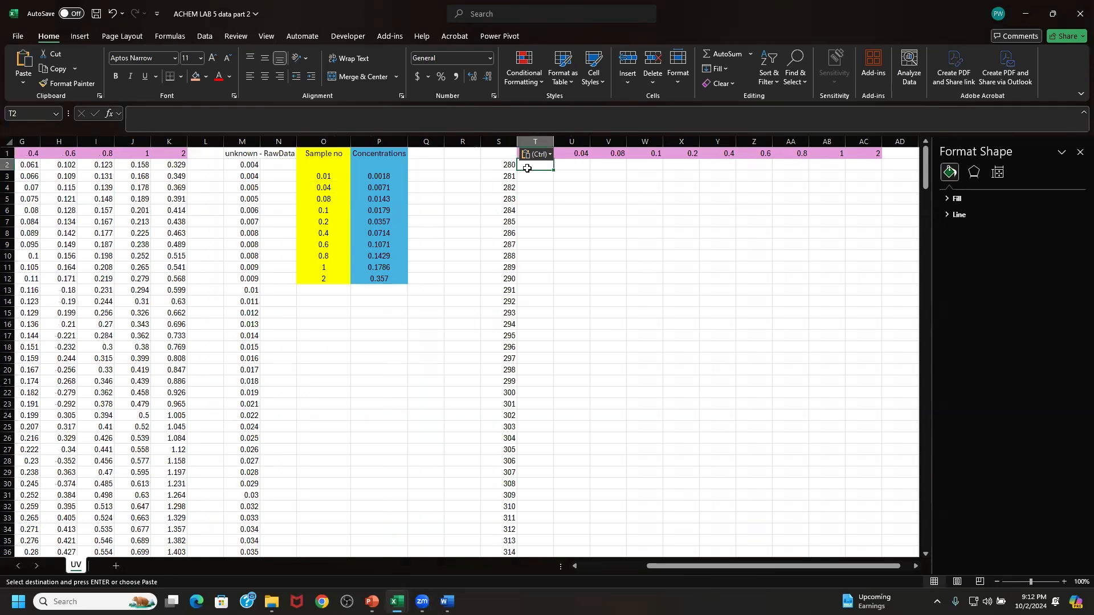
text(=)
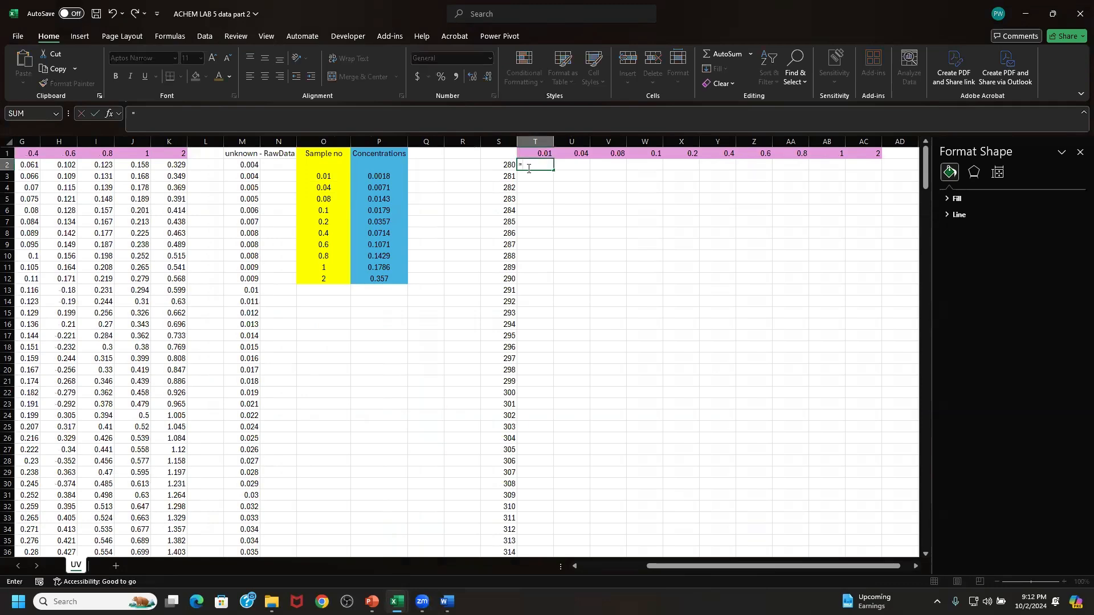
drag(676, 567, 608, 574)
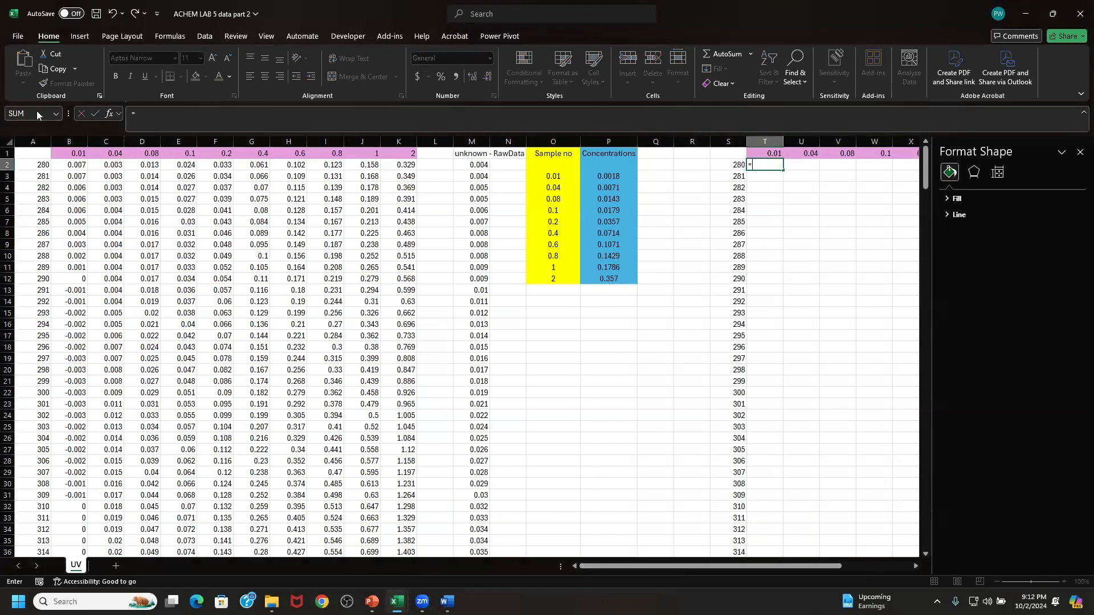
click(67, 166)
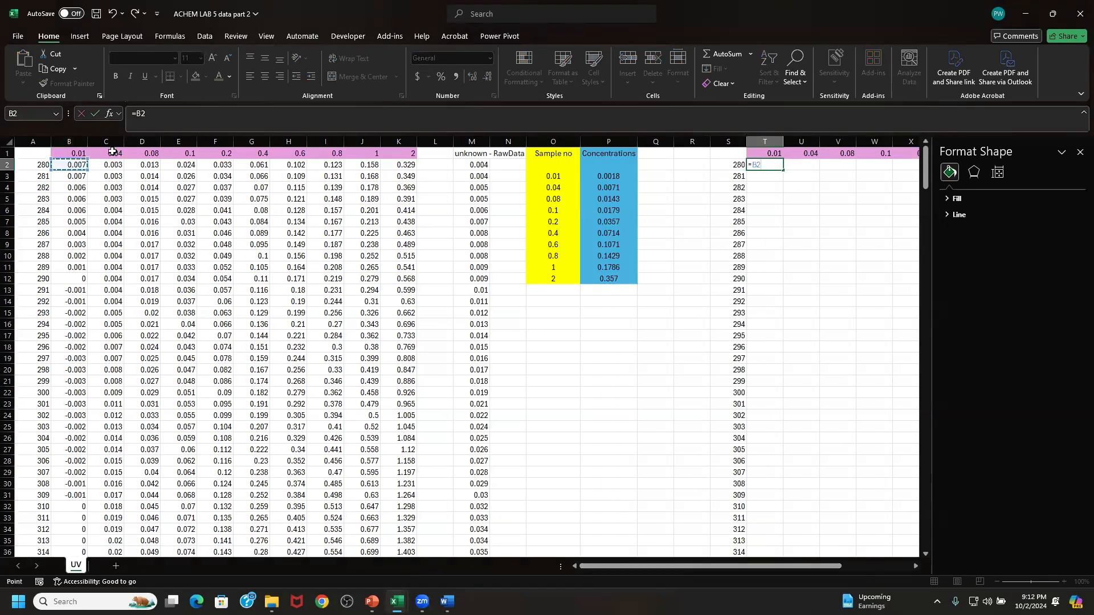
click(150, 118)
drag(926, 167, 944, 530)
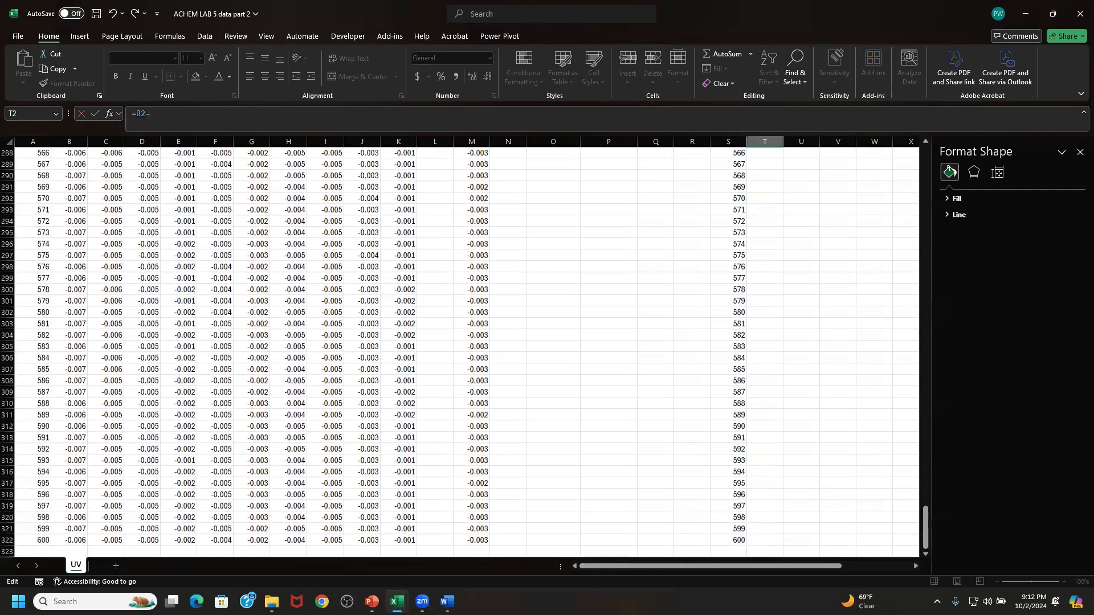
click(76, 539)
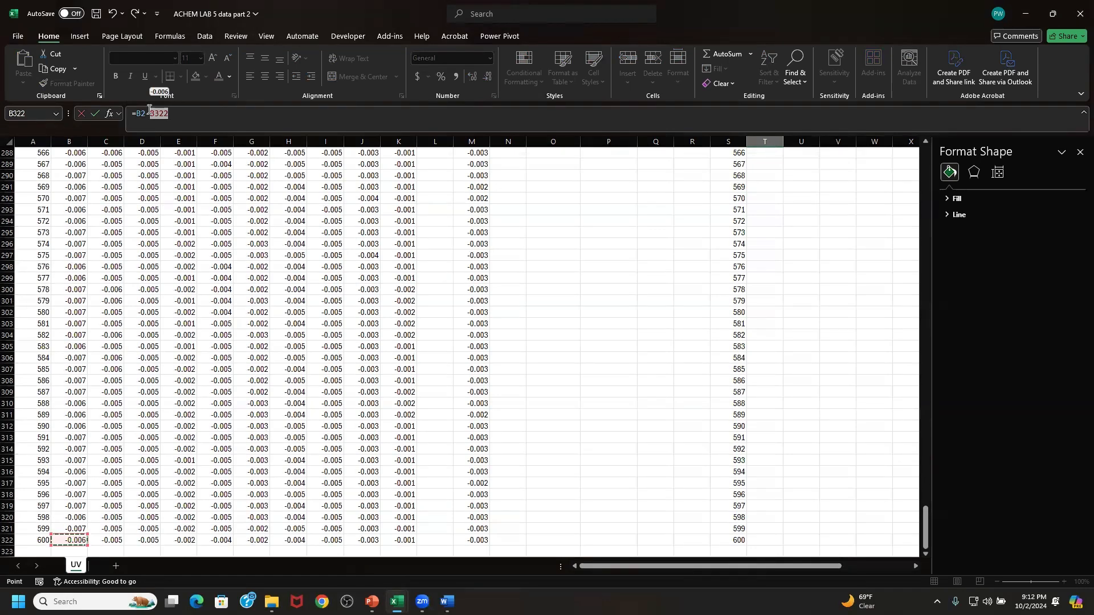
- Lock the row of the B322 reference and enter the T2 formula as =B2-B$322
click(150, 113)
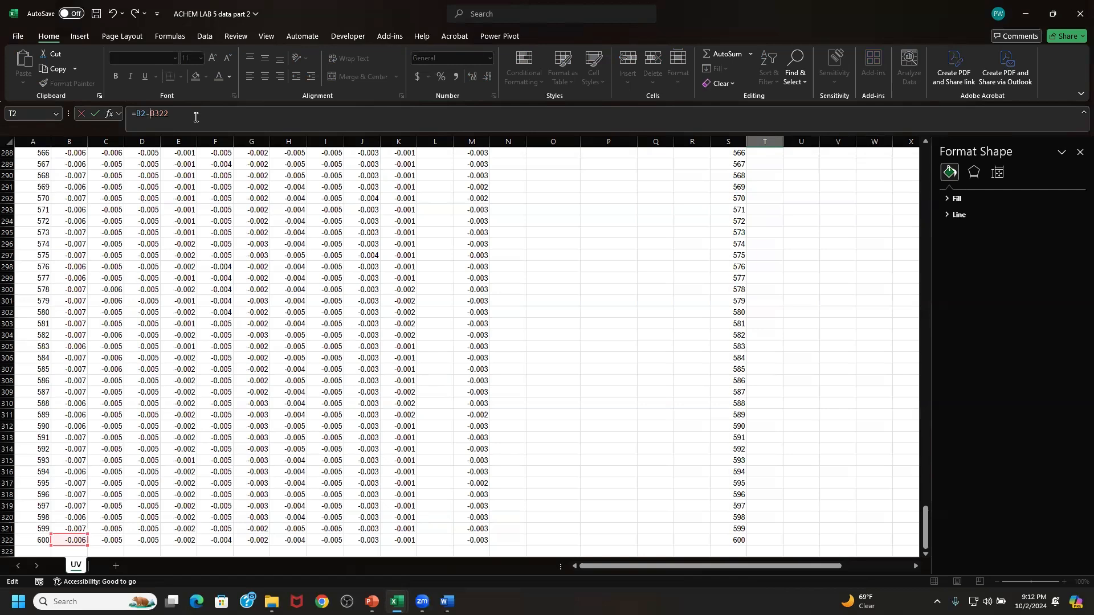
click(153, 115)
text($)
key(Return)
- Fill the T2 baseline-correction formula across to AC2 and down all wavelength rows to row 322
scroll(678, 223, up, 1)
scroll(789, 205, up, 1)
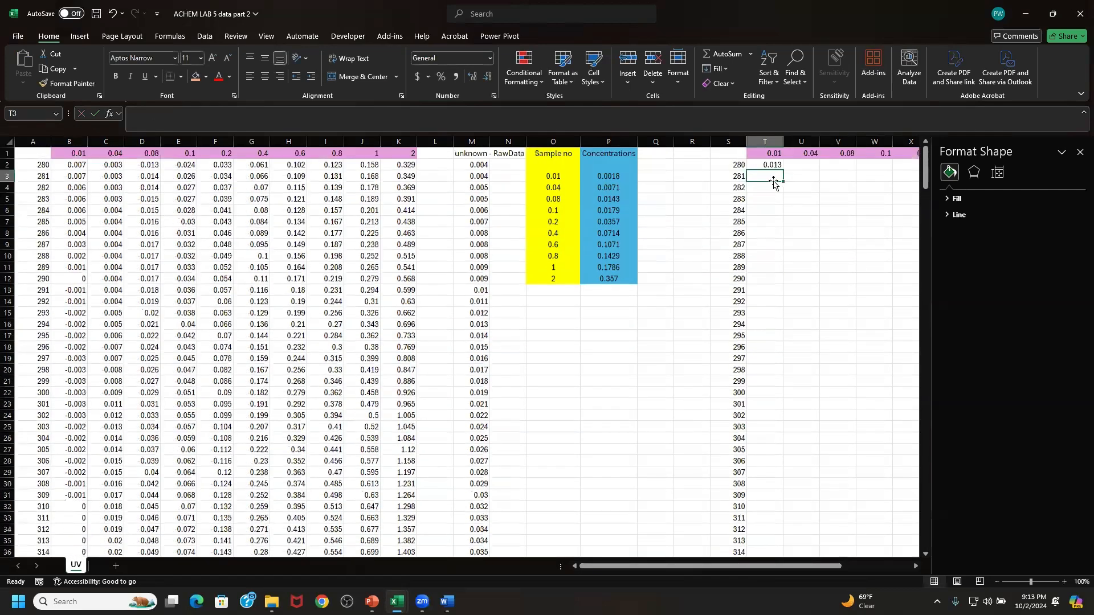
click(773, 165)
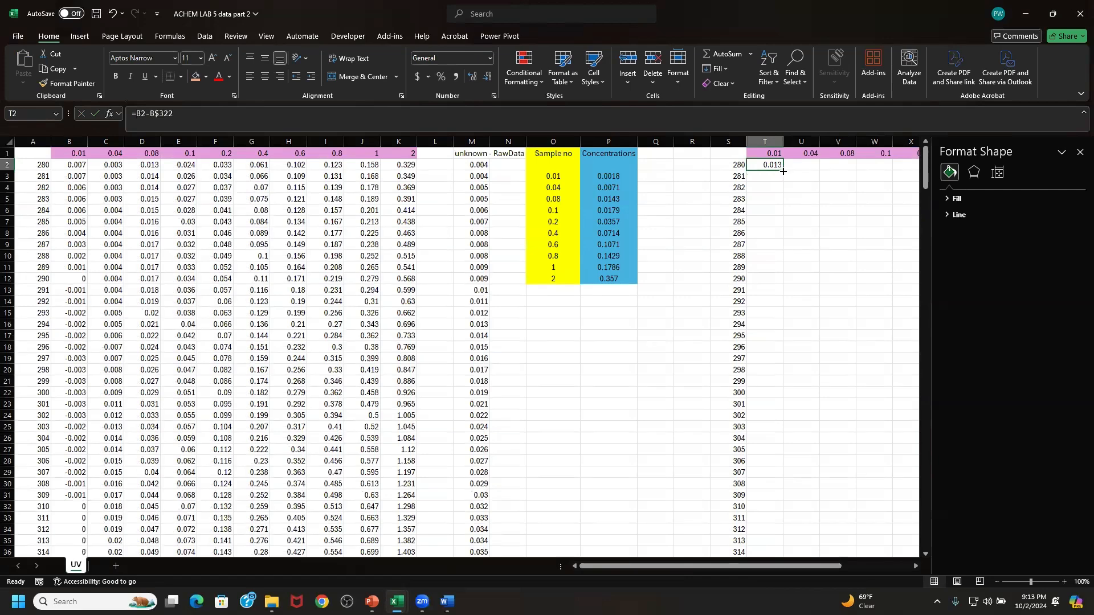
drag(783, 172, 781, 171)
click(157, 114)
text($)
click(777, 171)
drag(783, 171, 524, 173)
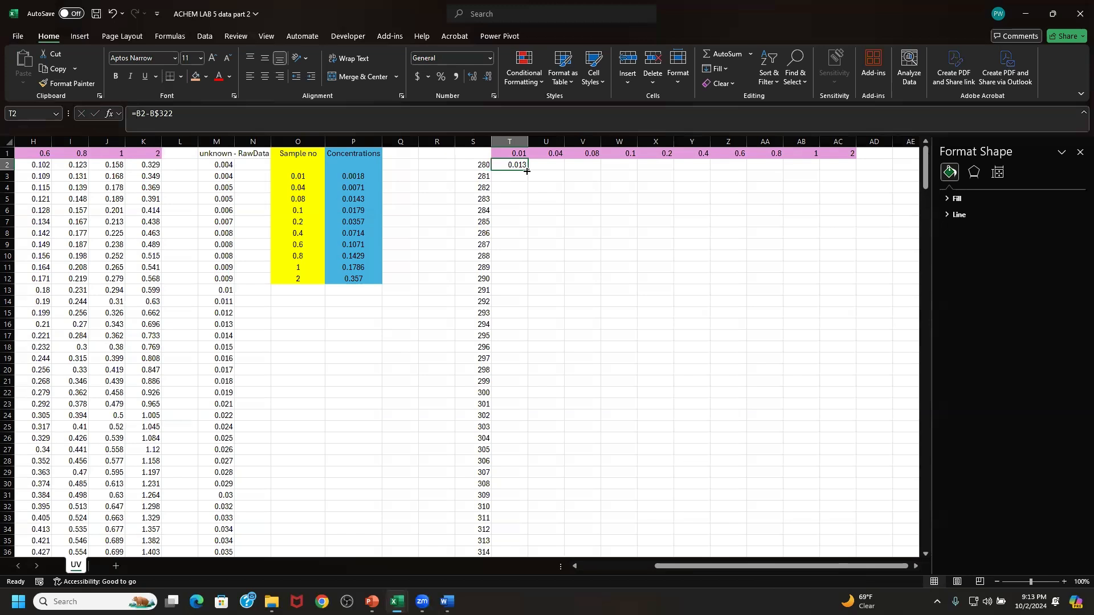
drag(528, 172, 859, 173)
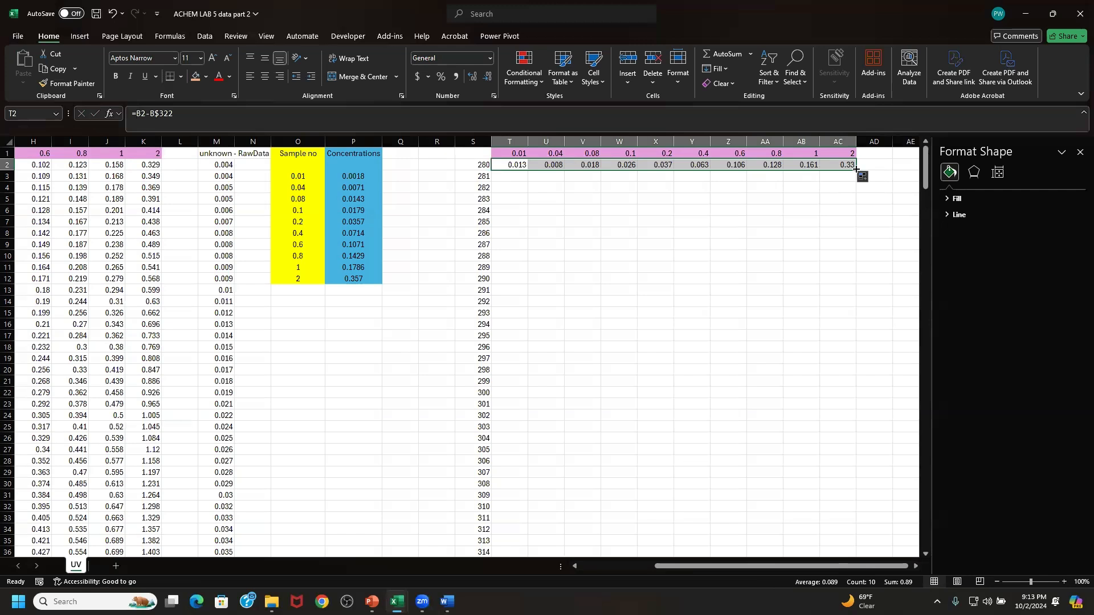
double_click(856, 169)
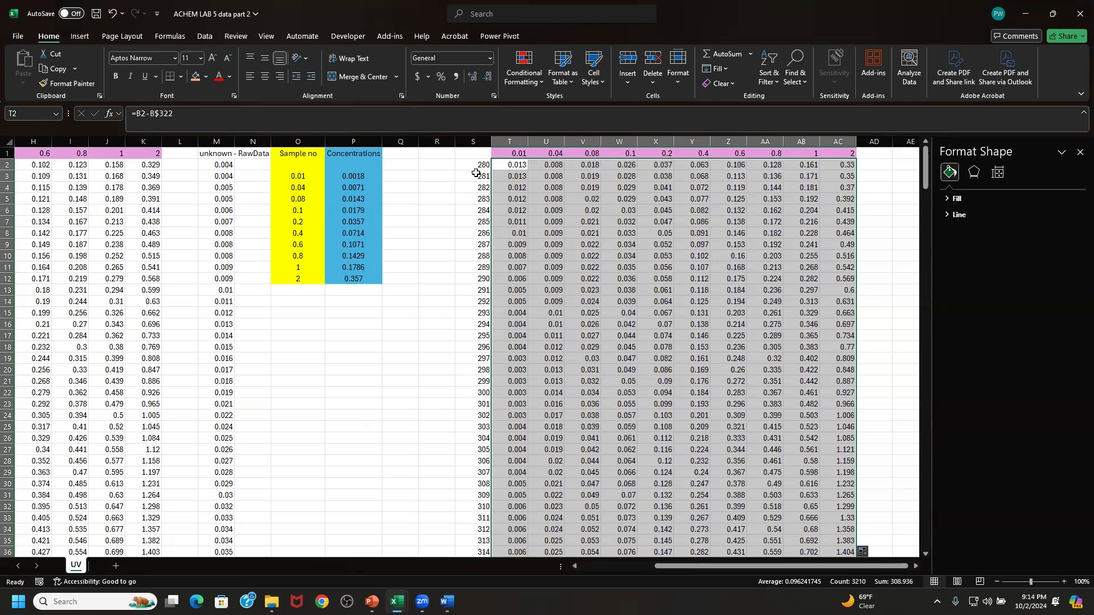
drag(823, 568, 837, 569)
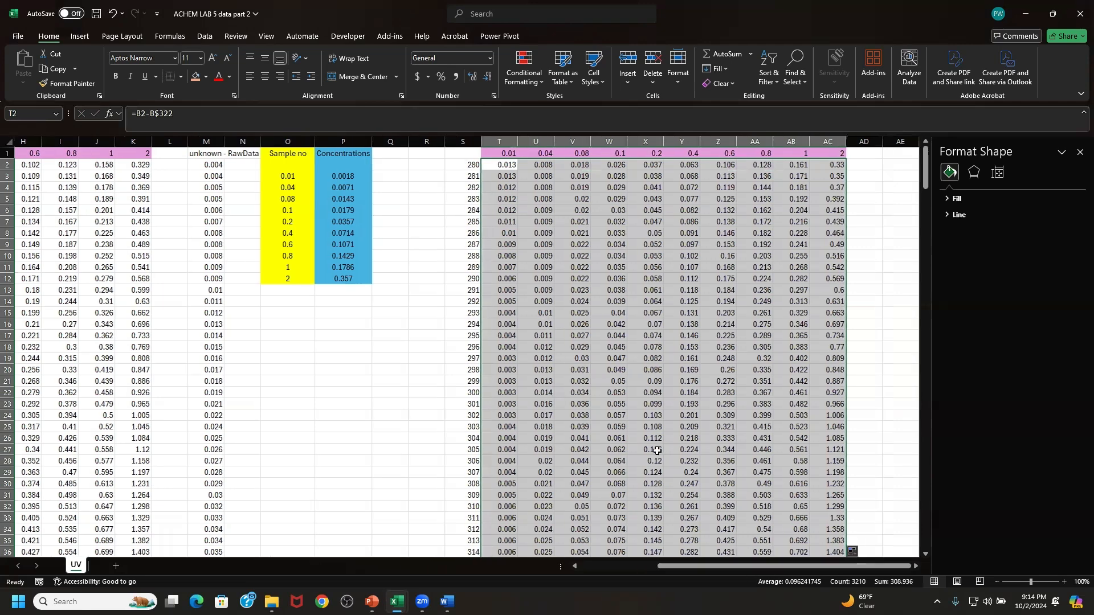
- Select the wavelengths and baseline-corrected absorbances in S2:AC322, leaving out the header row
click(420, 251)
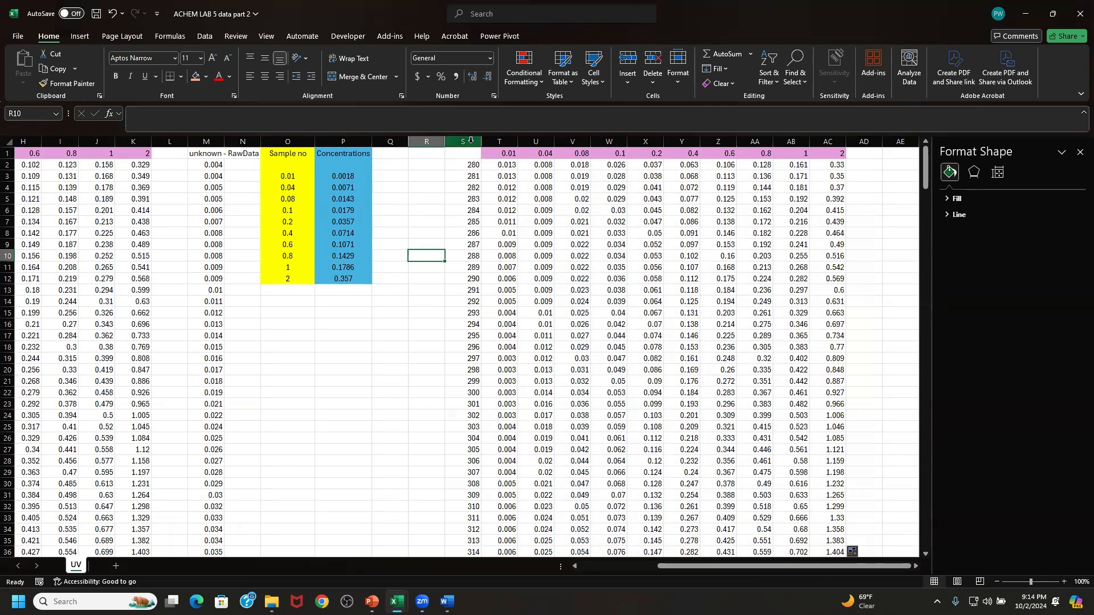
drag(471, 165, 795, 257)
drag(823, 308, 883, 554)
drag(844, 584, 842, 538)
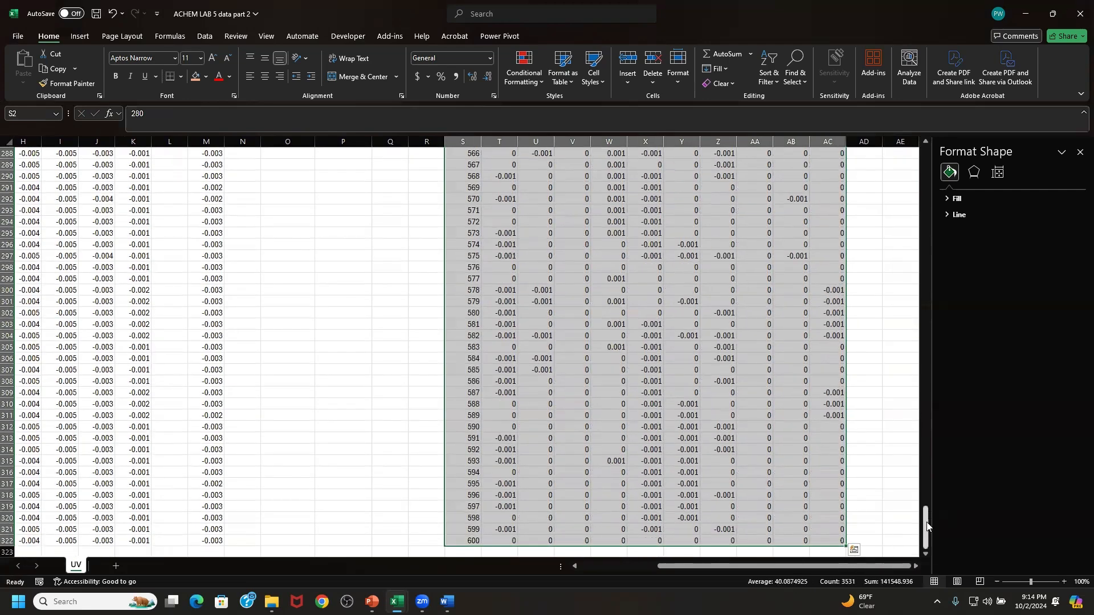
drag(927, 524, 918, 191)
drag(923, 143, 923, 144)
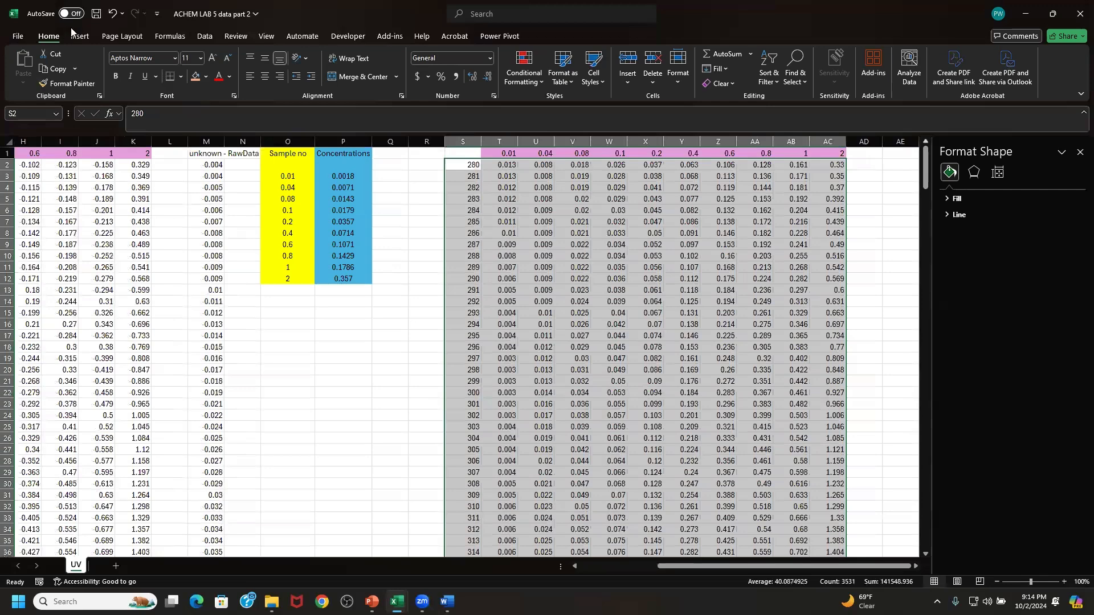
- Insert a scatter chart with smooth lines from the selected data and delete its legend
click(86, 38)
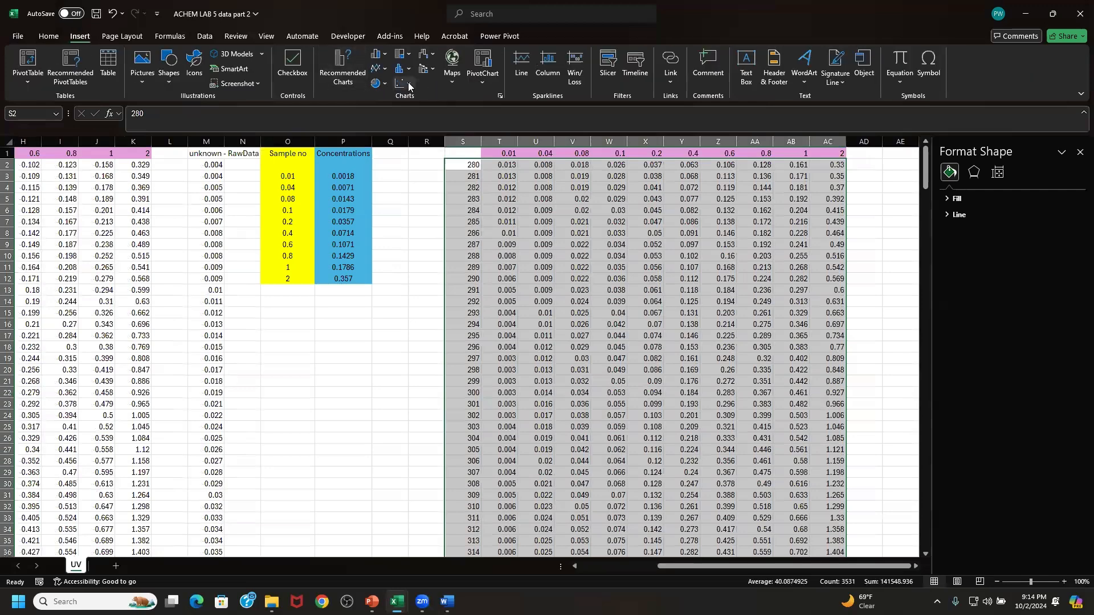
click(402, 84)
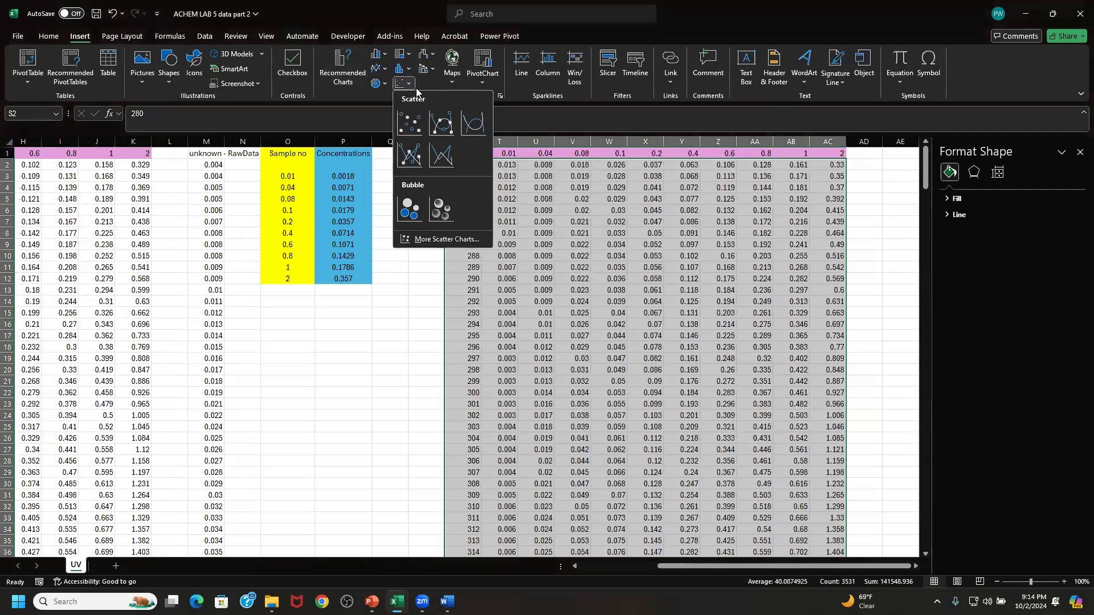
click(470, 121)
drag(481, 393, 572, 340)
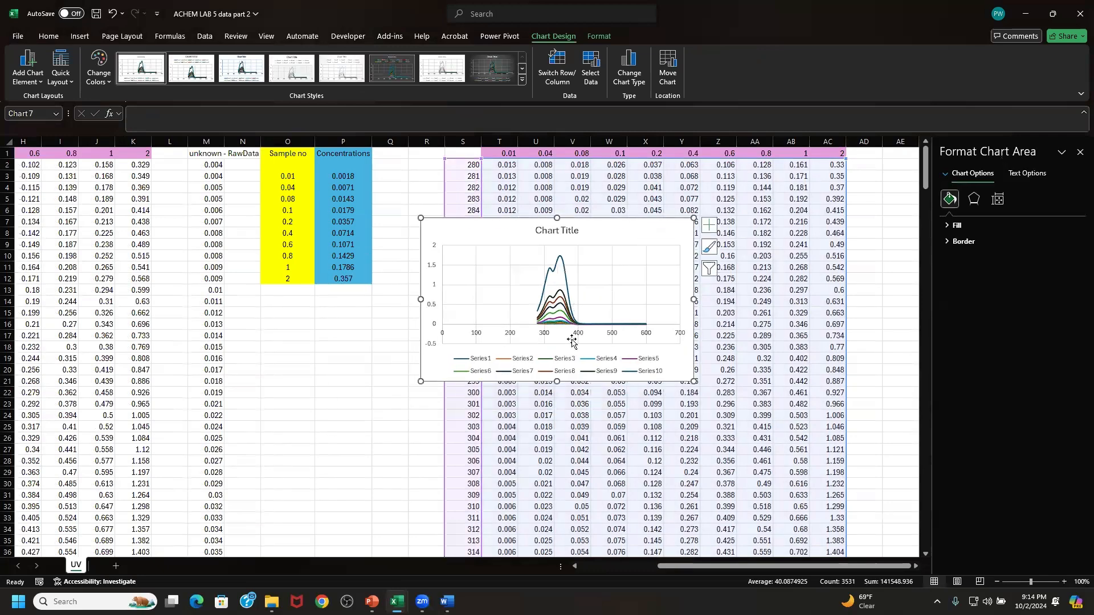
click(530, 363)
key(Delete)
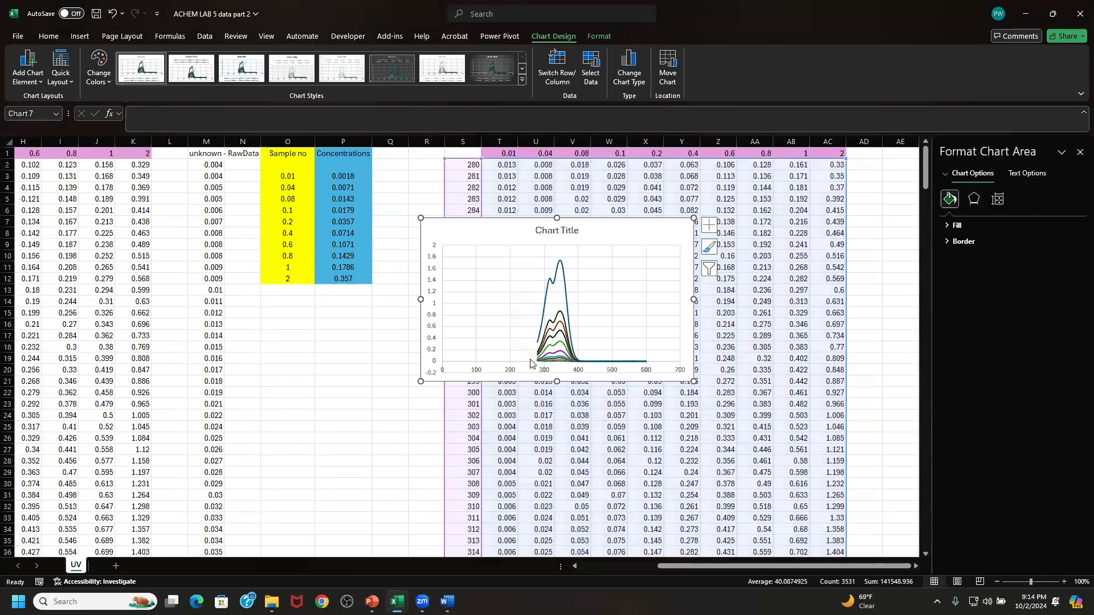
- Replace the chart title with "Absorbance vs Wavelength (nm)"
click(551, 228)
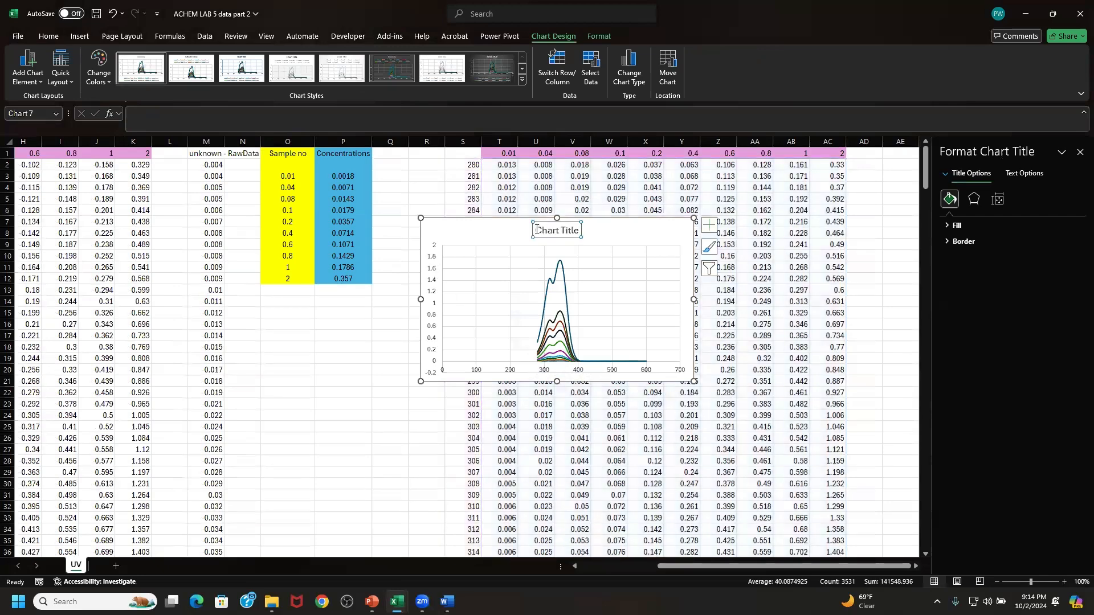
drag(536, 230, 577, 231)
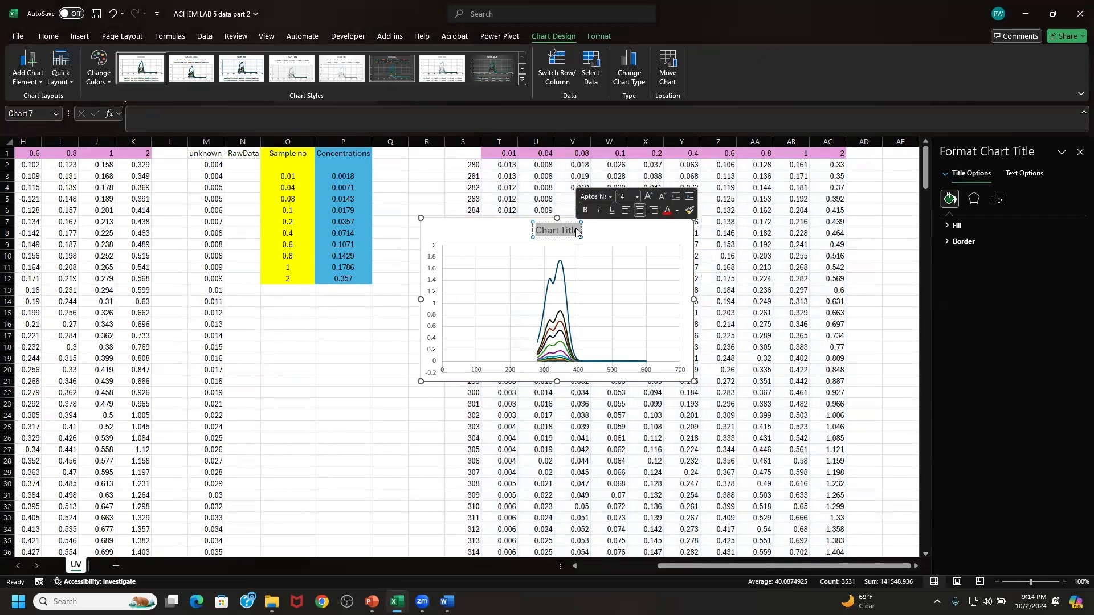
key(BackSpace)
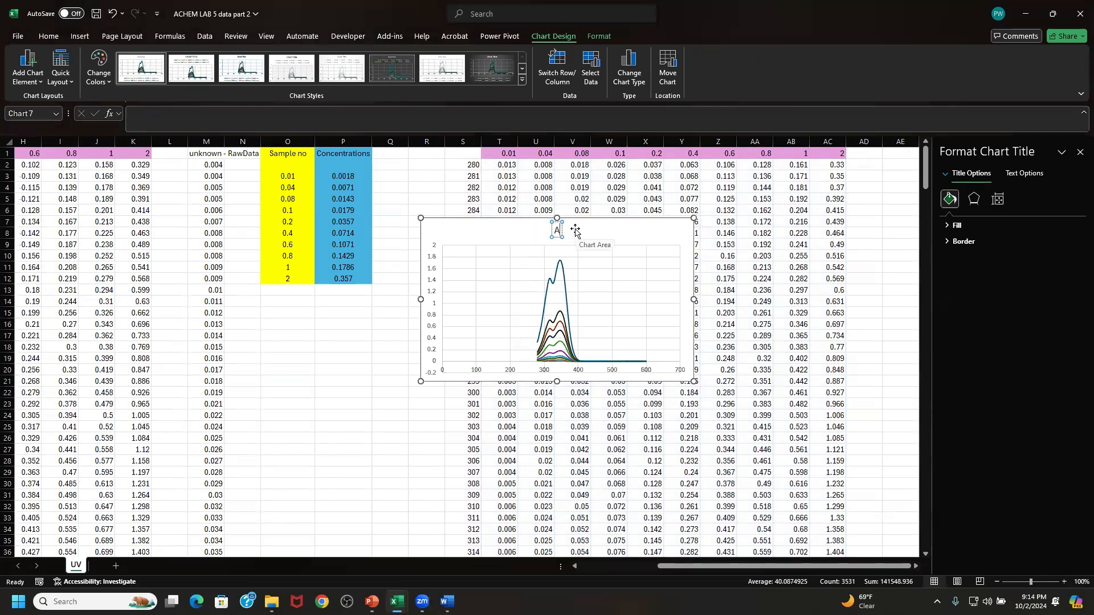
text(Absorbance)
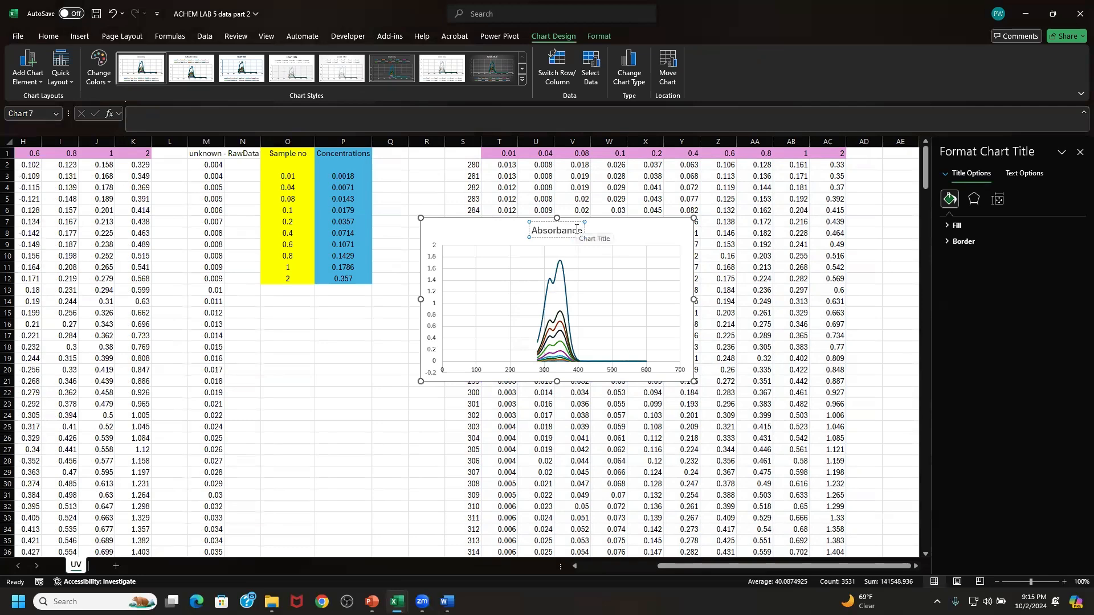
text( vs Wael)
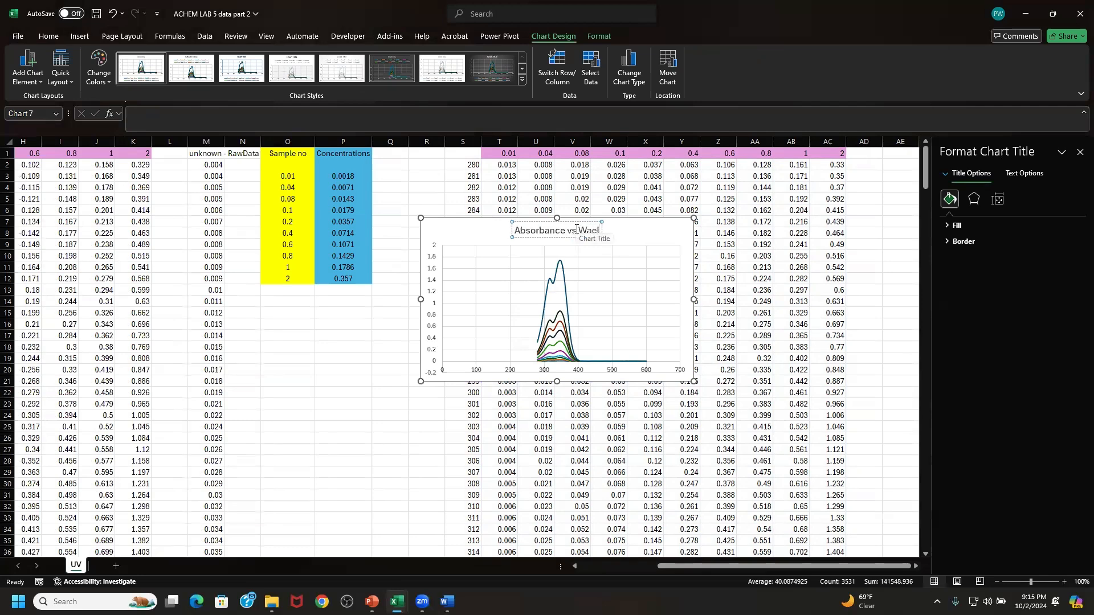
text(engt)
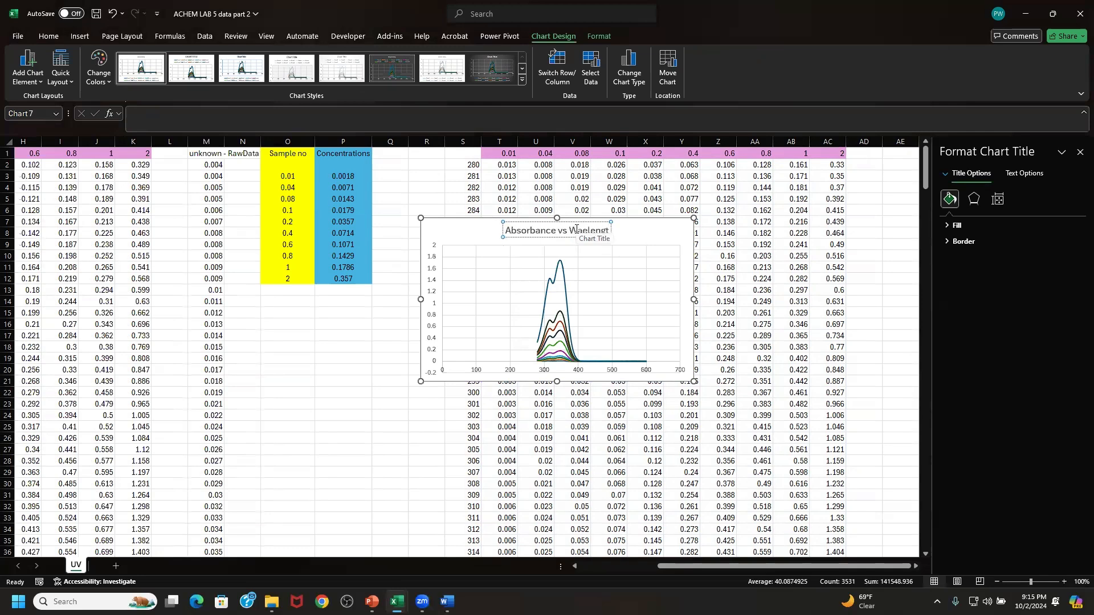
text(h)
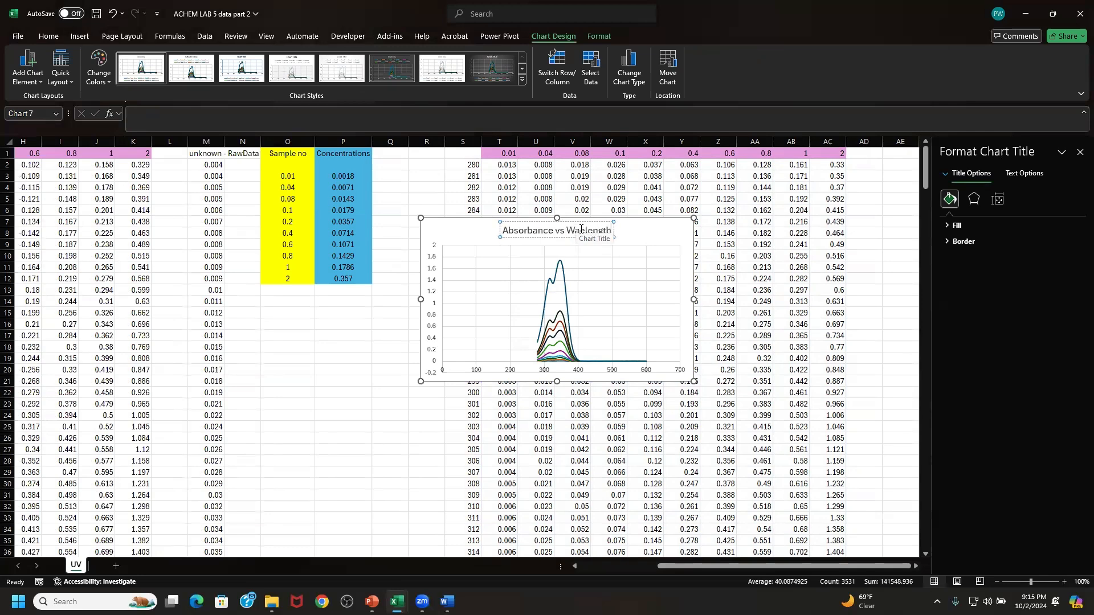
text(v)
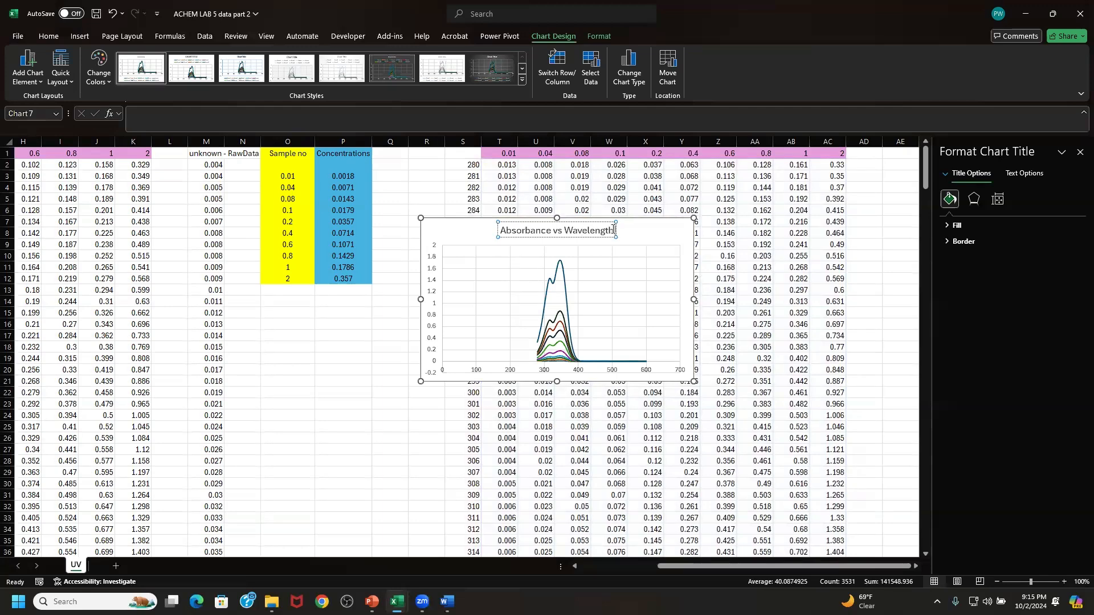
text( (nm))
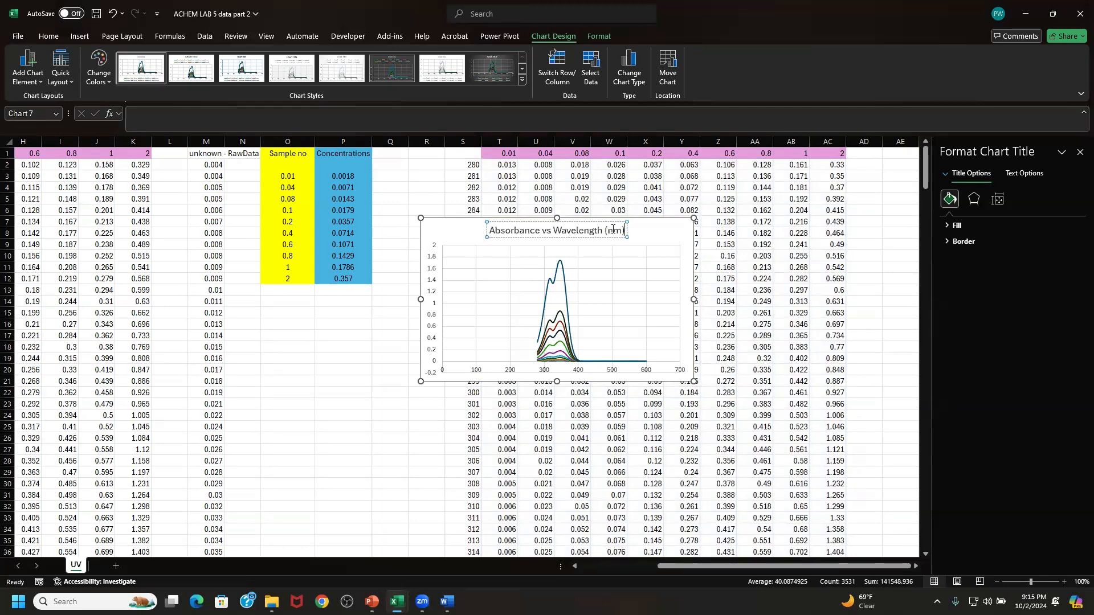
click(671, 238)
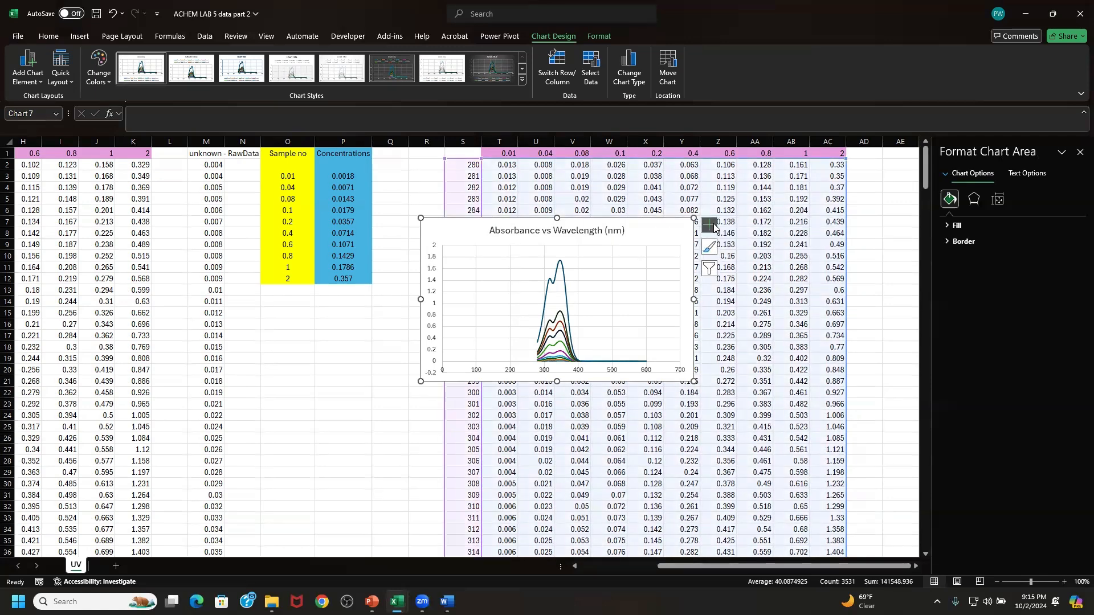
- Add axis titles to the chart and name the vertical axis "Absorbance"
click(714, 226)
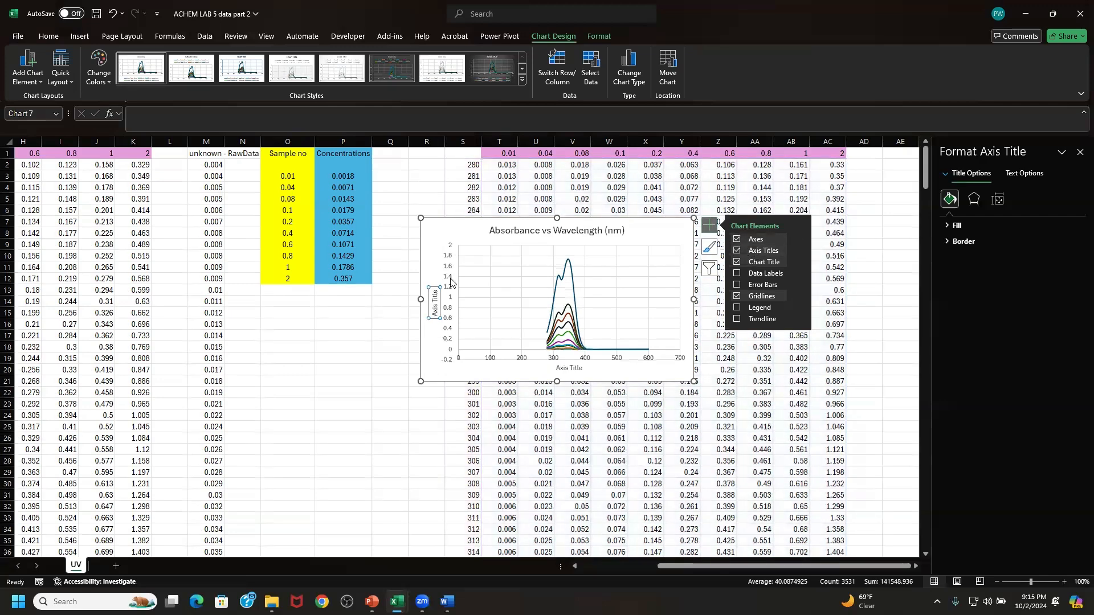
click(435, 295)
drag(435, 291, 437, 308)
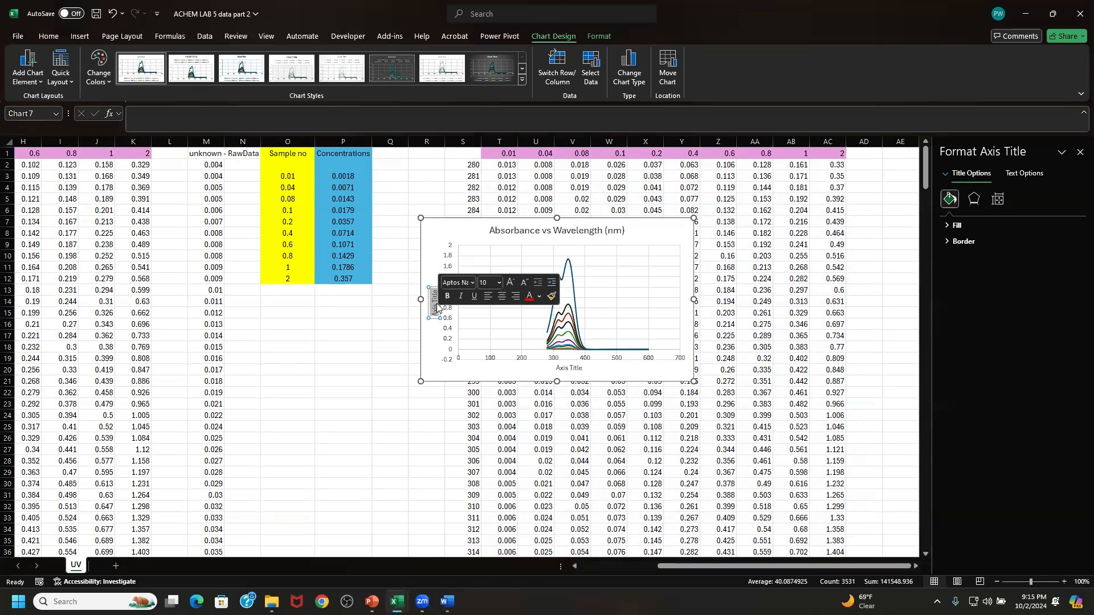
text(Abs)
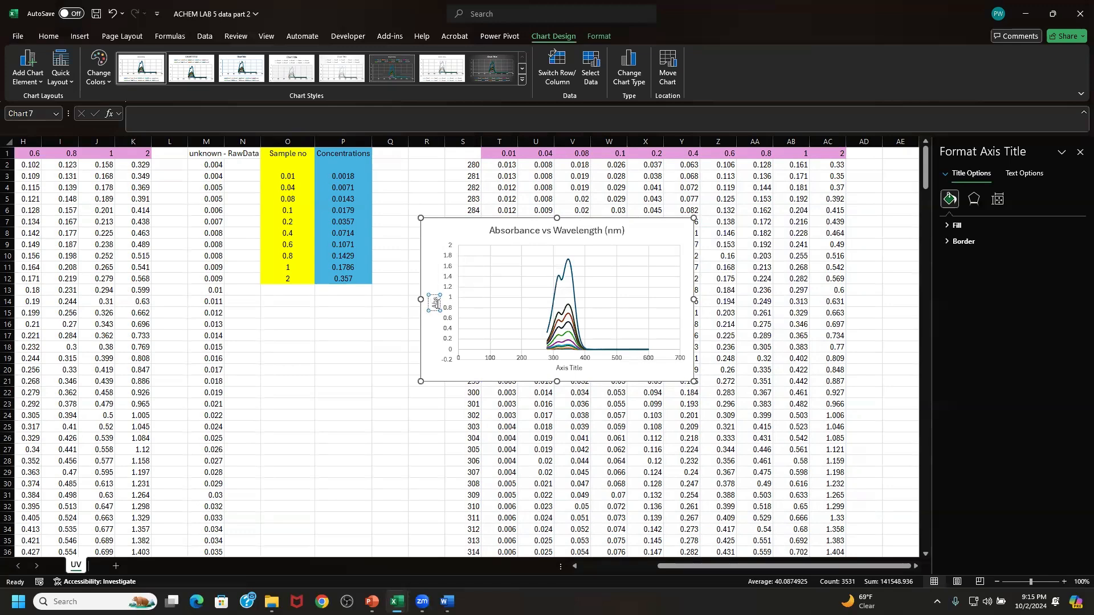
text(orbance)
- Change the horizontal axis title to "Wavelength (nm)"
click(564, 368)
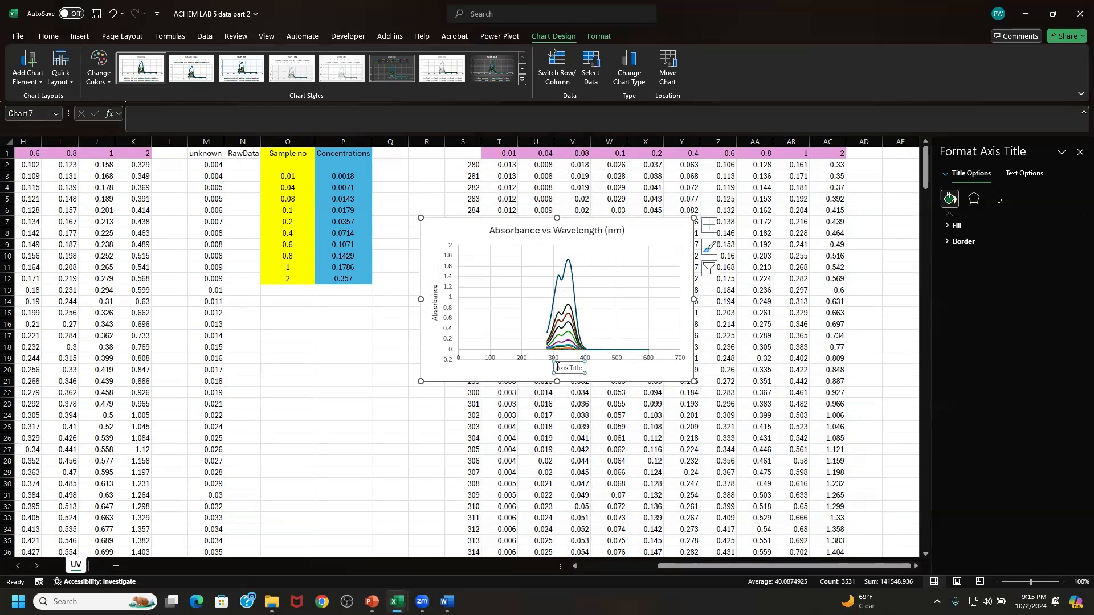
drag(557, 368, 587, 374)
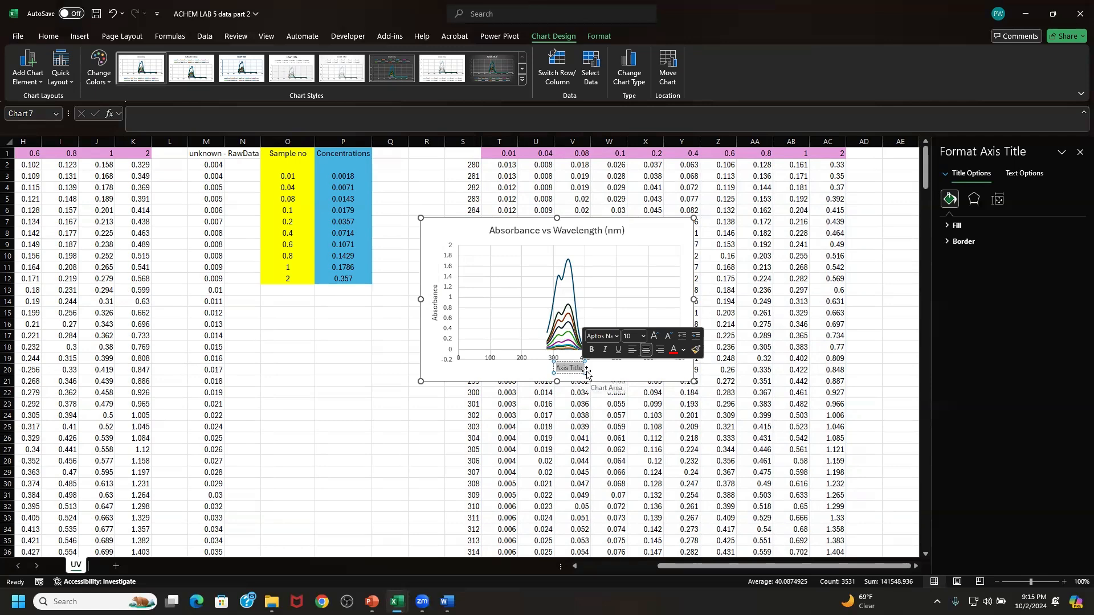
text(Wavel)
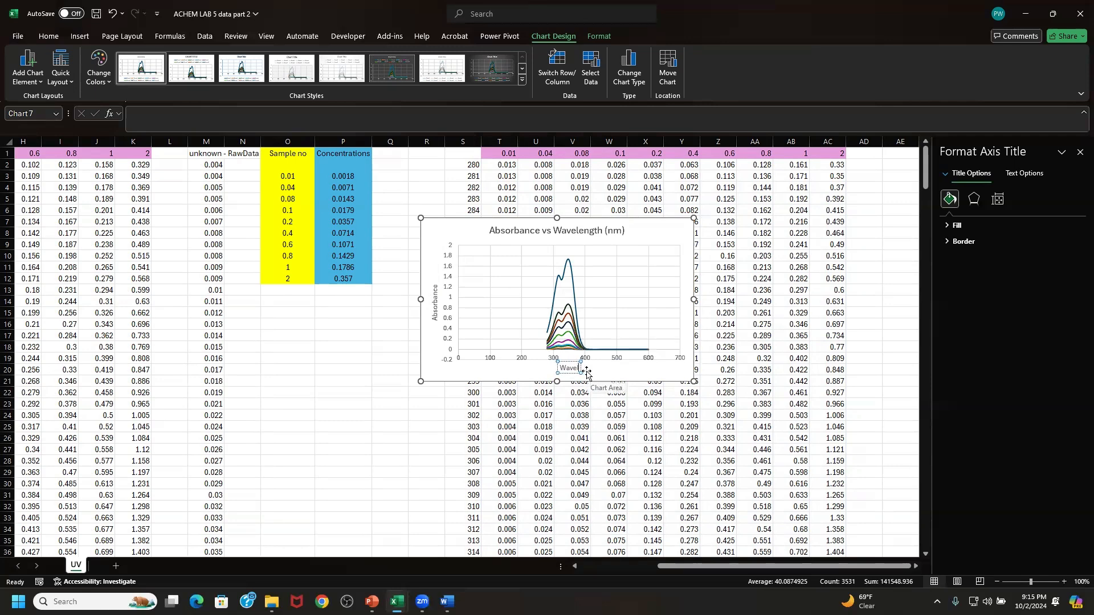
text(ength)
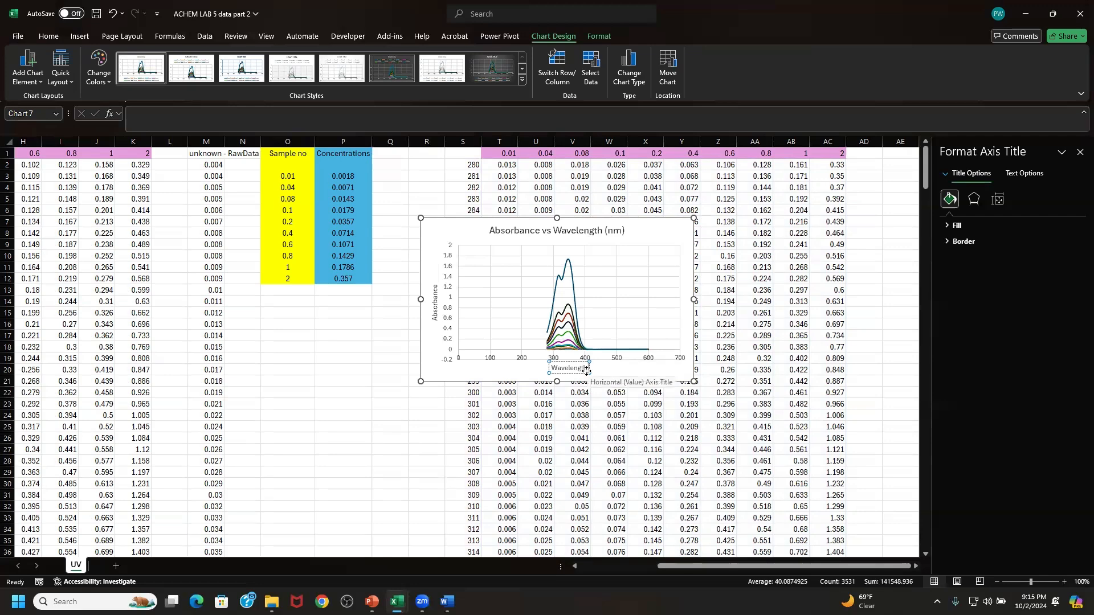
text( (nm))
click(444, 373)
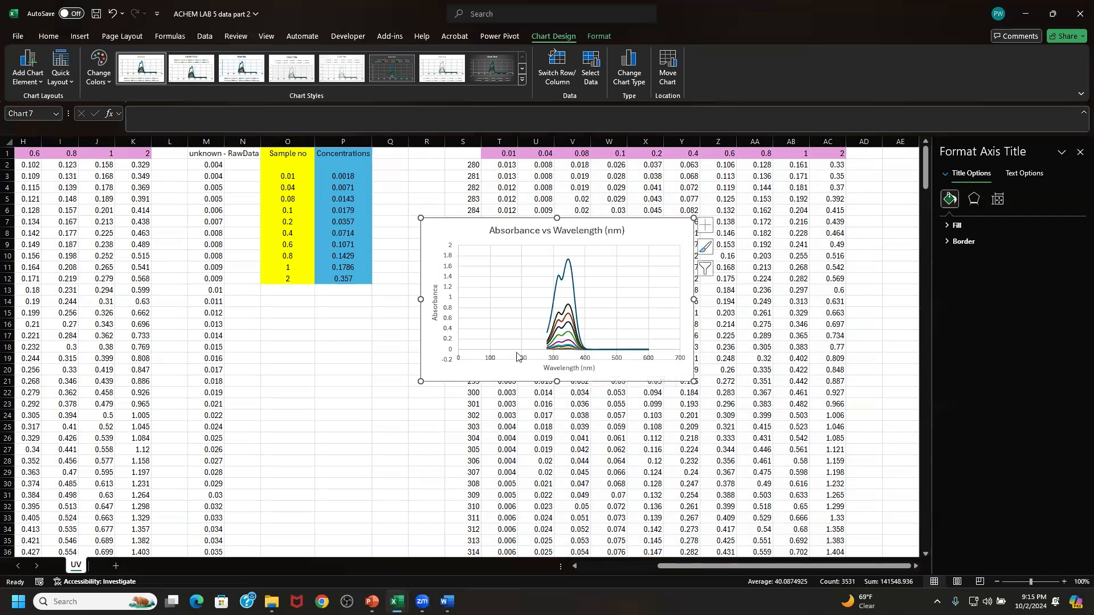
- Set the horizontal wavelength axis bounds to a minimum of 280 and a maximum of 600
click(550, 362)
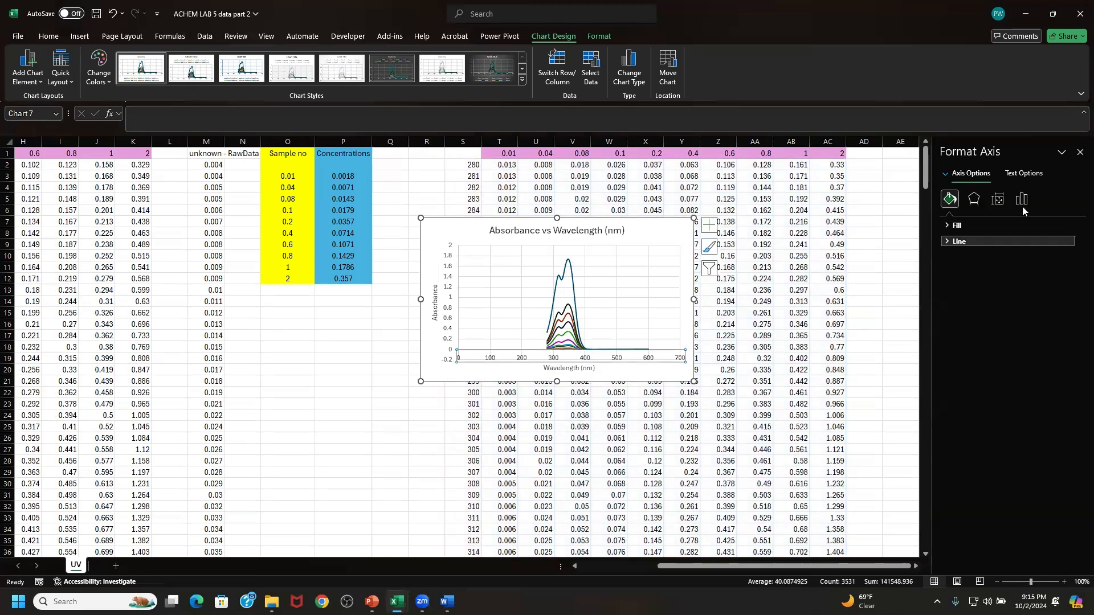
click(1024, 201)
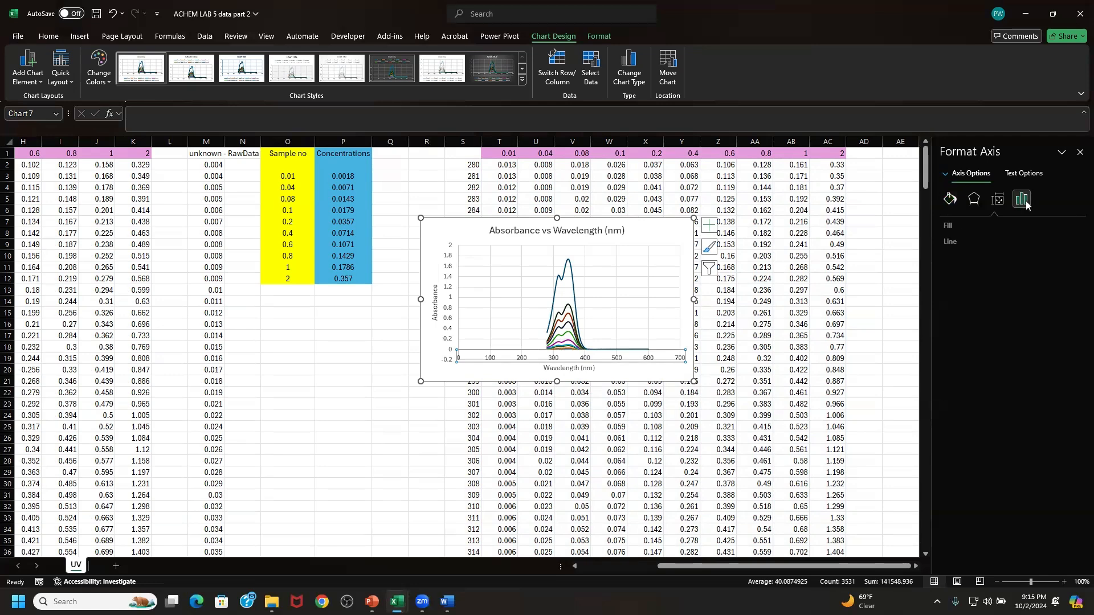
click(992, 225)
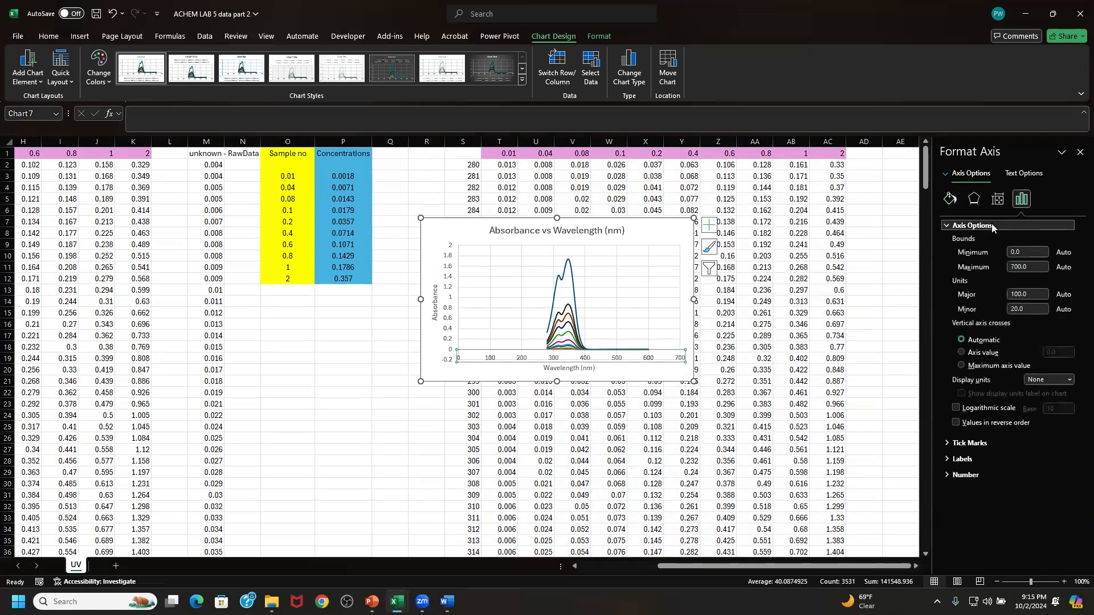
double_click(1010, 255)
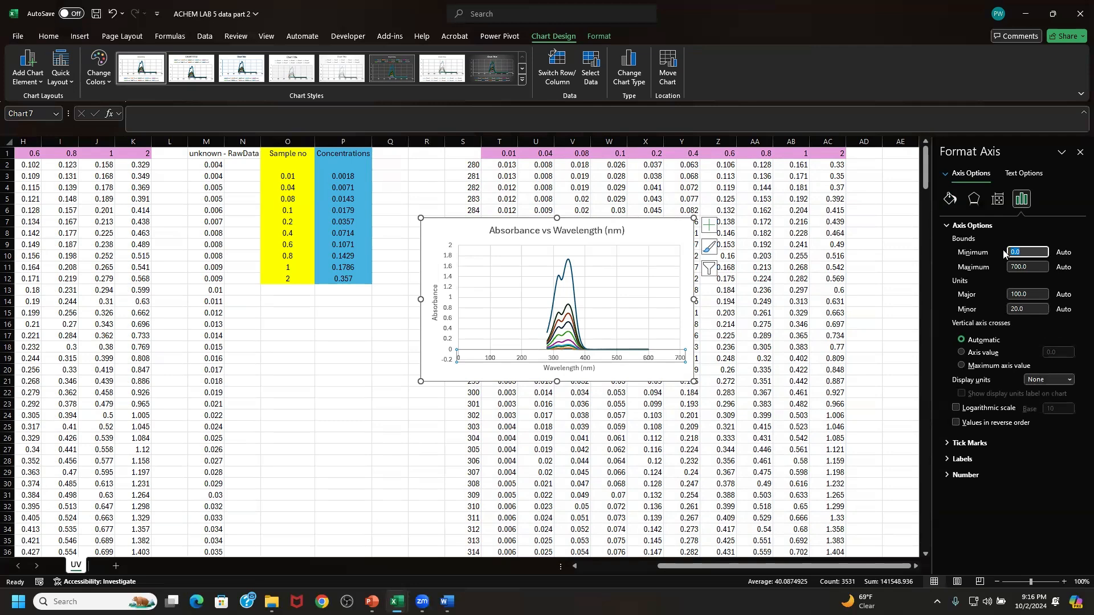
text(350)
drag(1026, 251, 1006, 254)
drag(1030, 266, 994, 275)
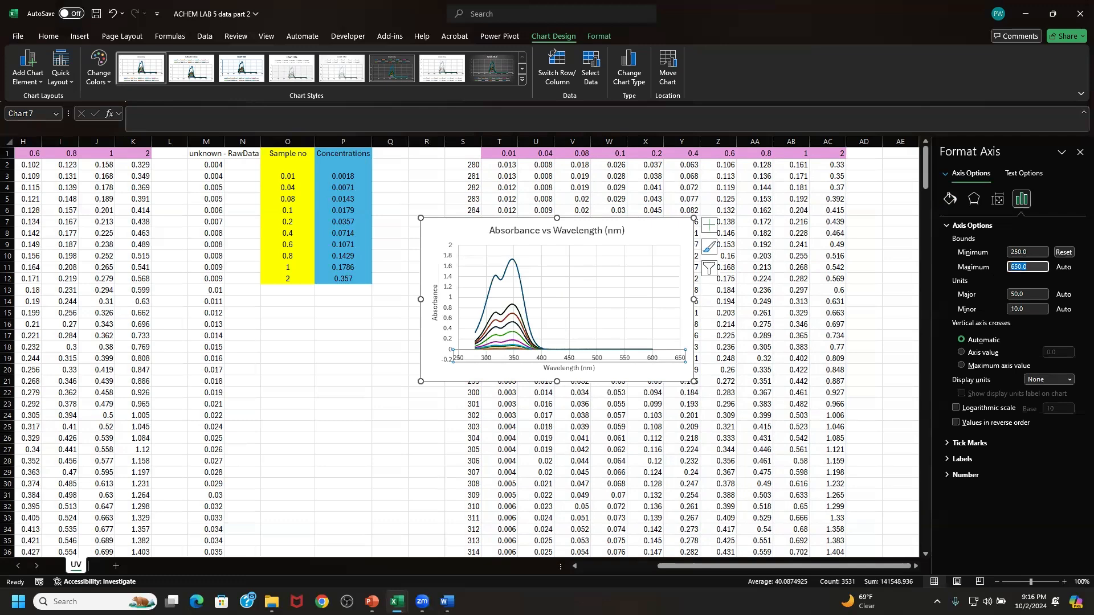
text(600)
key(Return)
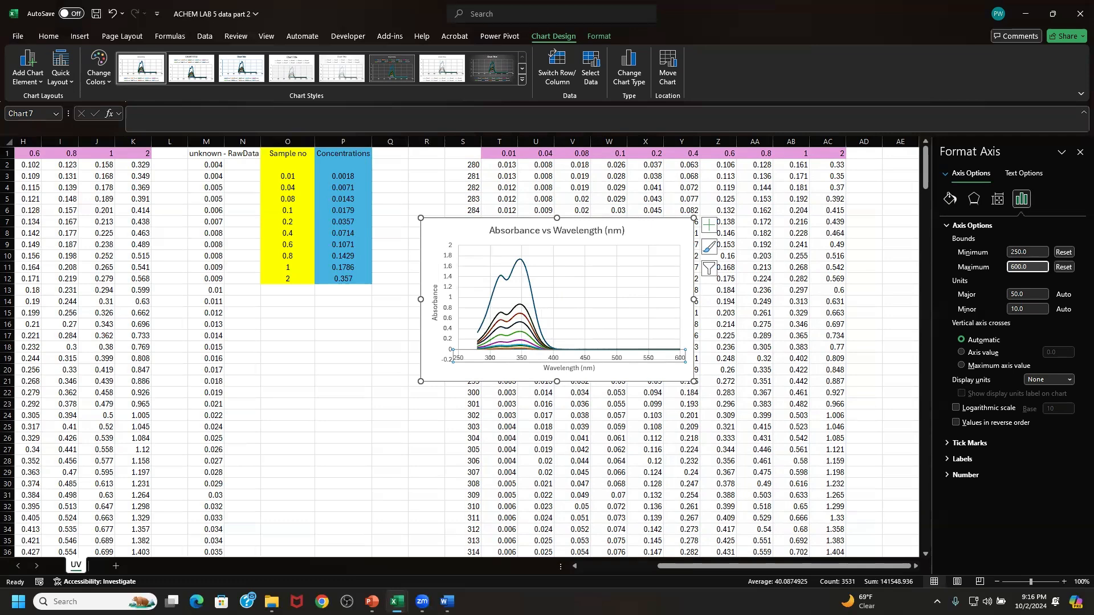
click(1014, 252)
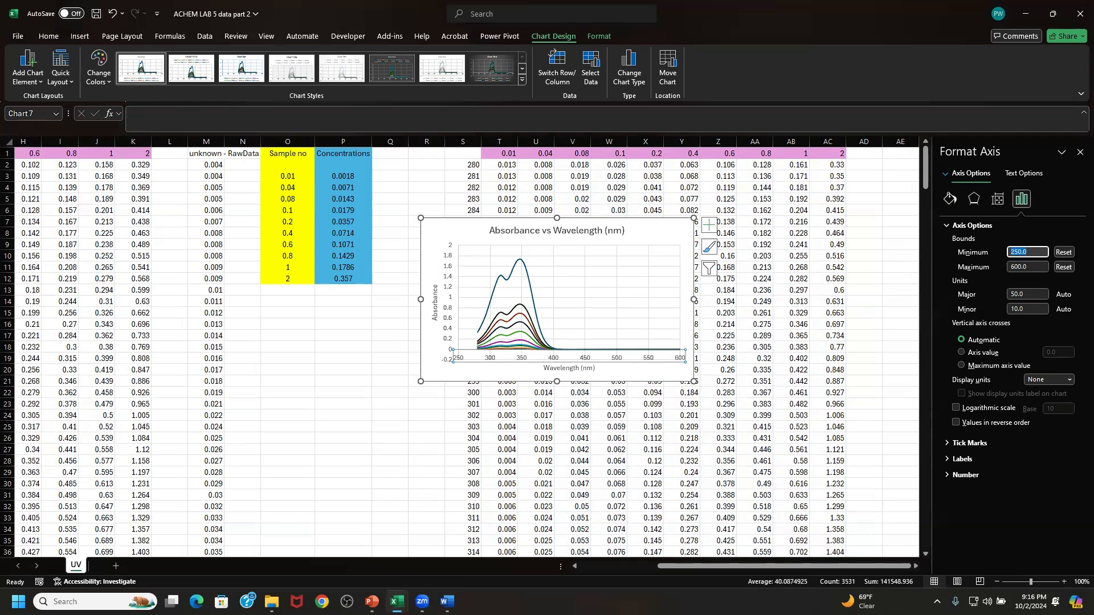
text(28)
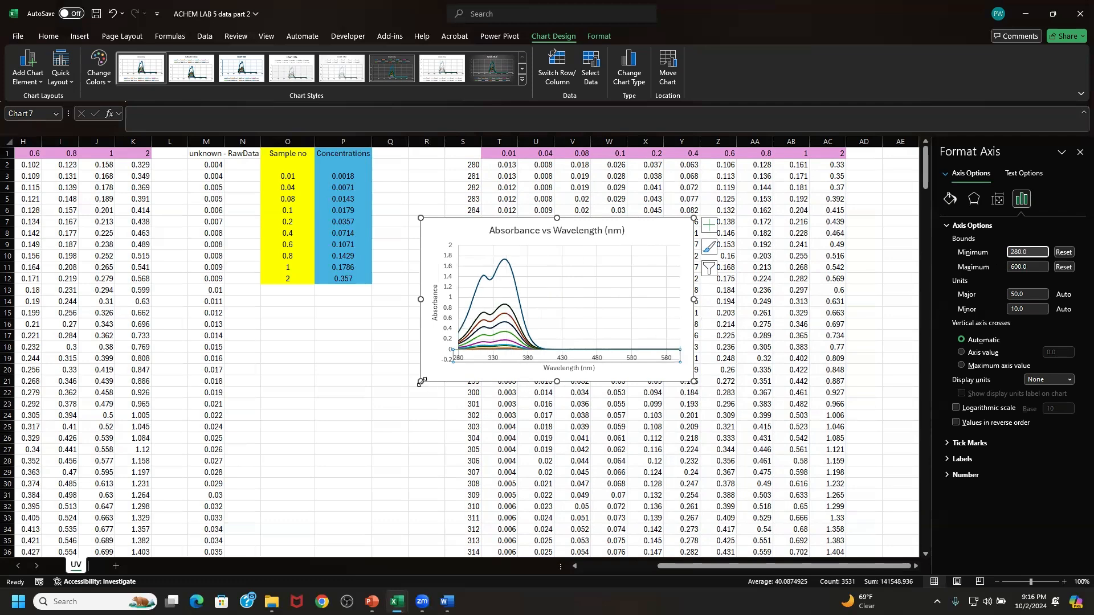
- Enlarge the absorbance chart and move it over the corrected data, clear of the concentrations table
drag(420, 382, 375, 457)
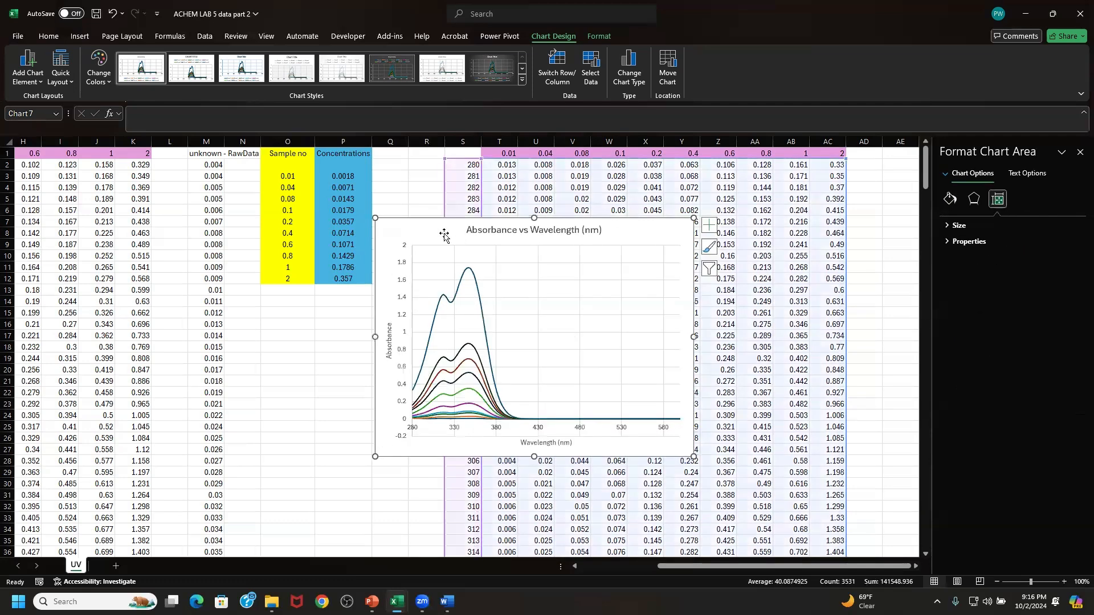
drag(443, 234, 526, 242)
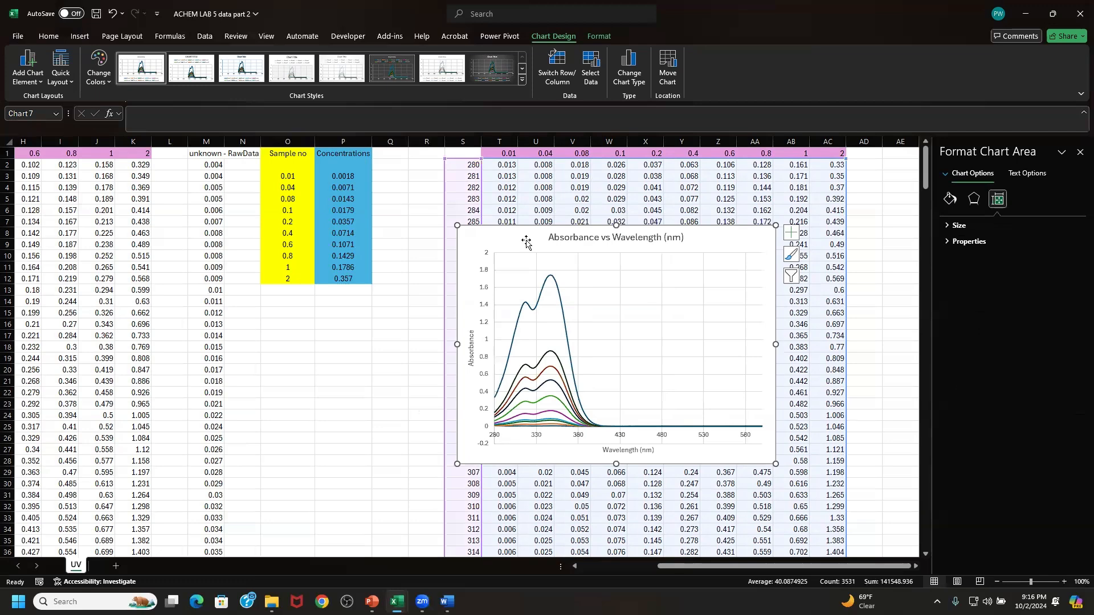
- Copy the Concentrations column with its header (P1:P12) and paste it as values only starting at cell AF3
scroll(605, 488, down, 1)
scroll(606, 488, up, 1)
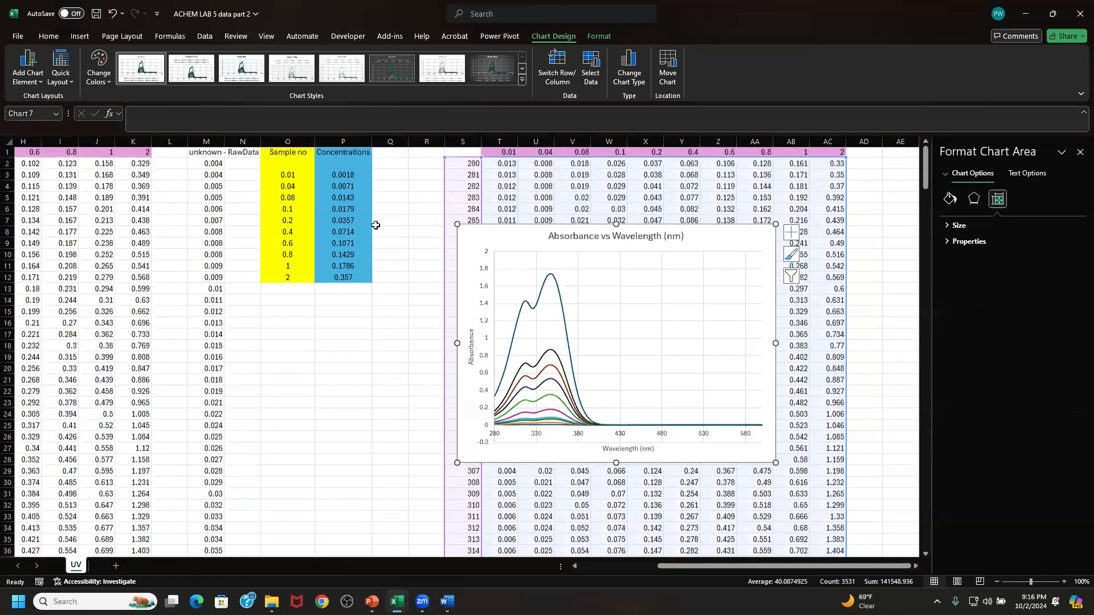
drag(343, 153, 343, 282)
right_click(346, 244)
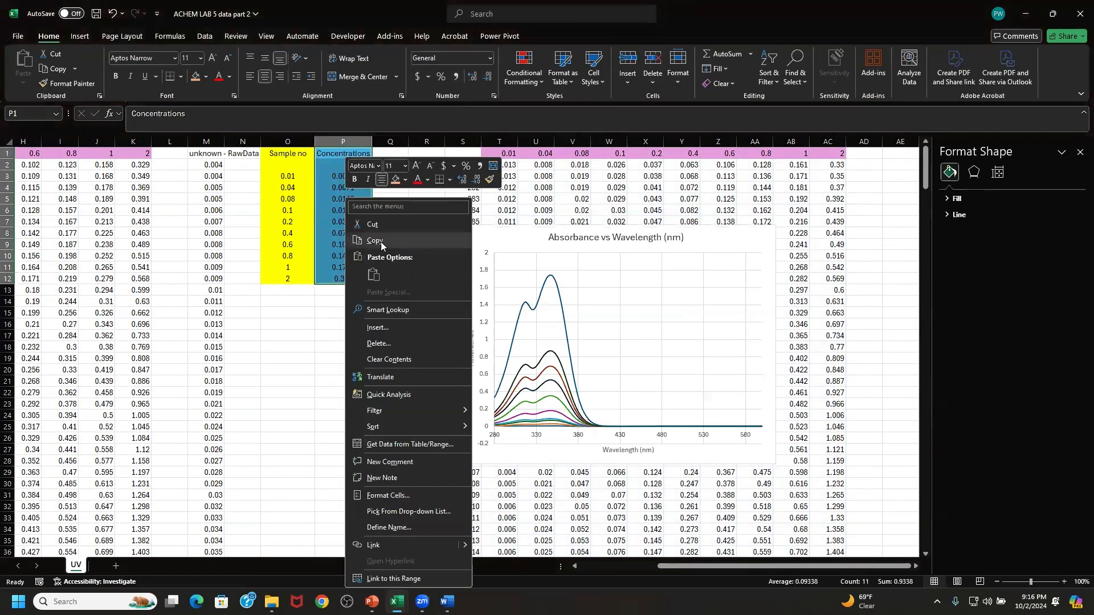
click(376, 240)
click(874, 222)
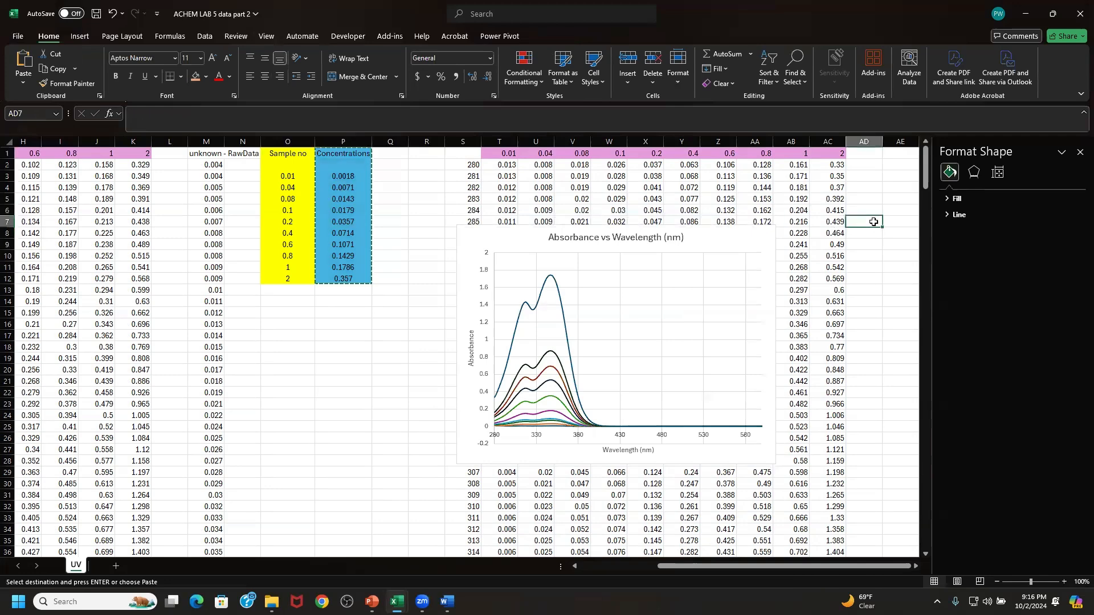
key(Right)
key(Right)
key(Right)
key(Right)
key(Right)
key(Right)
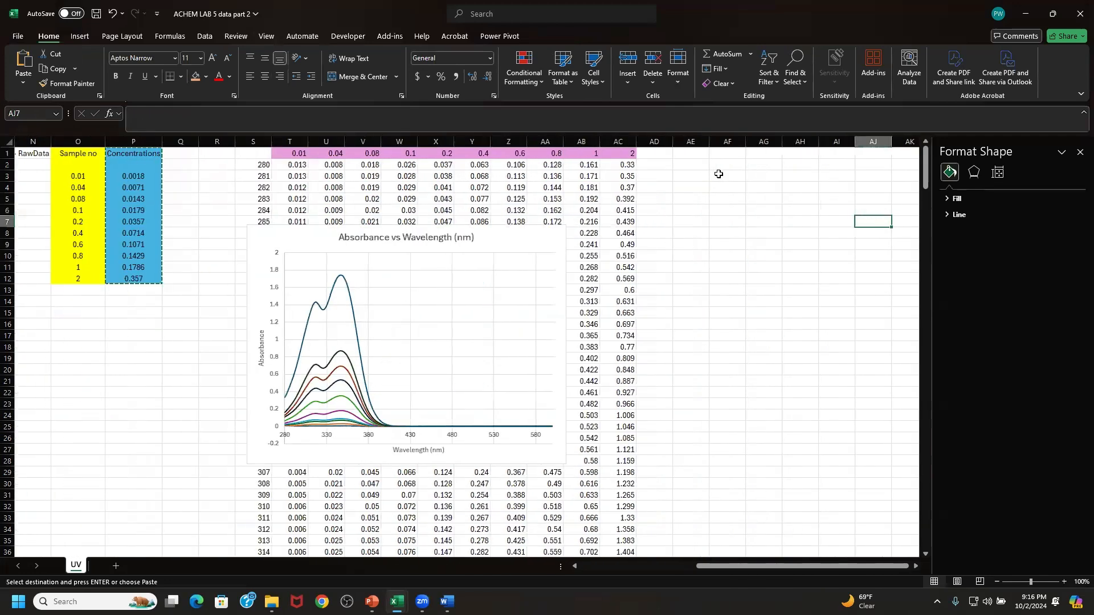
click(718, 174)
right_click(718, 174)
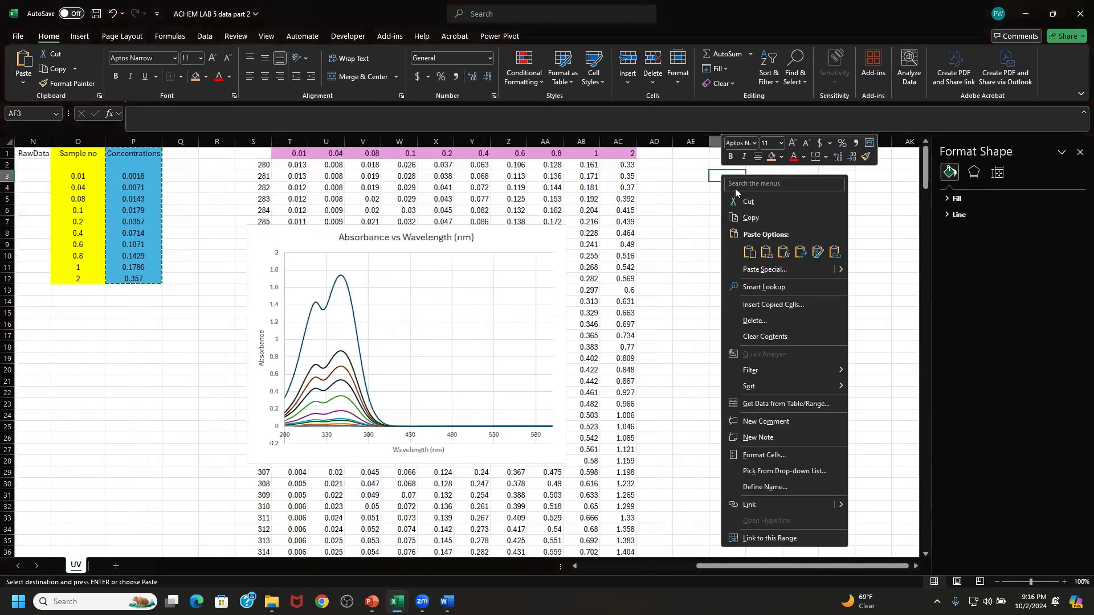
click(766, 252)
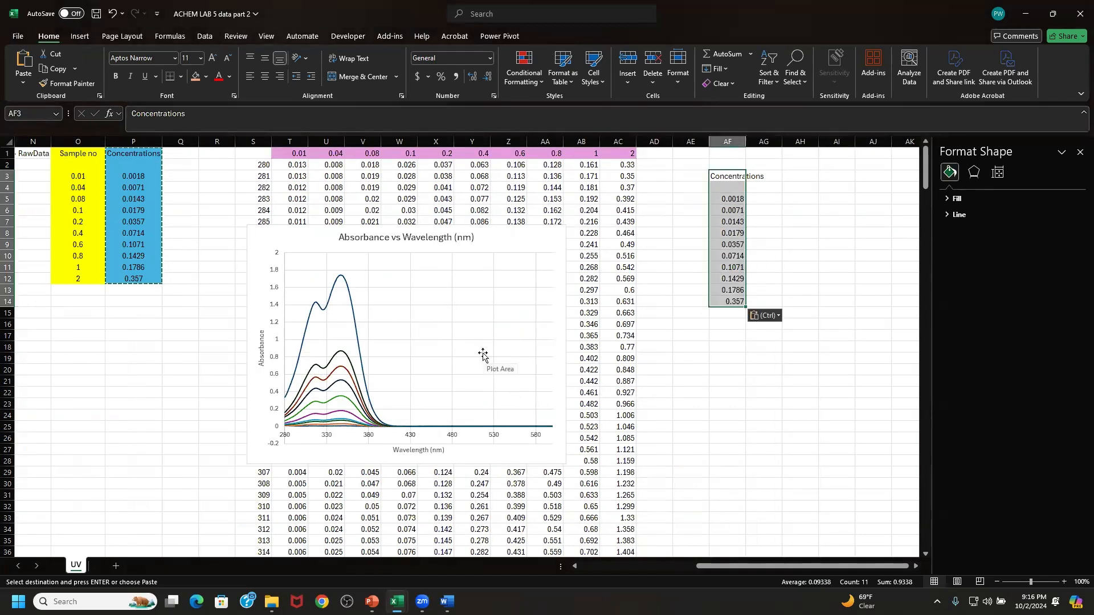
- Copy the baseline-corrected 350 nm row, including its wavelength label, from S72 to AC72
scroll(333, 502, down, 1)
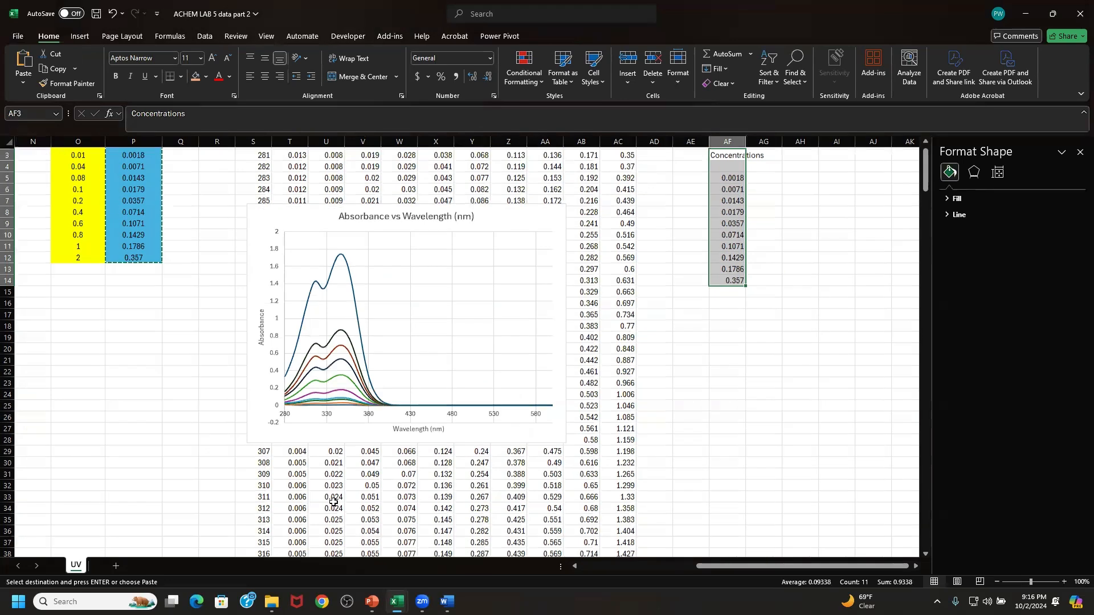
scroll(333, 502, down, 9)
scroll(333, 501, down, 1)
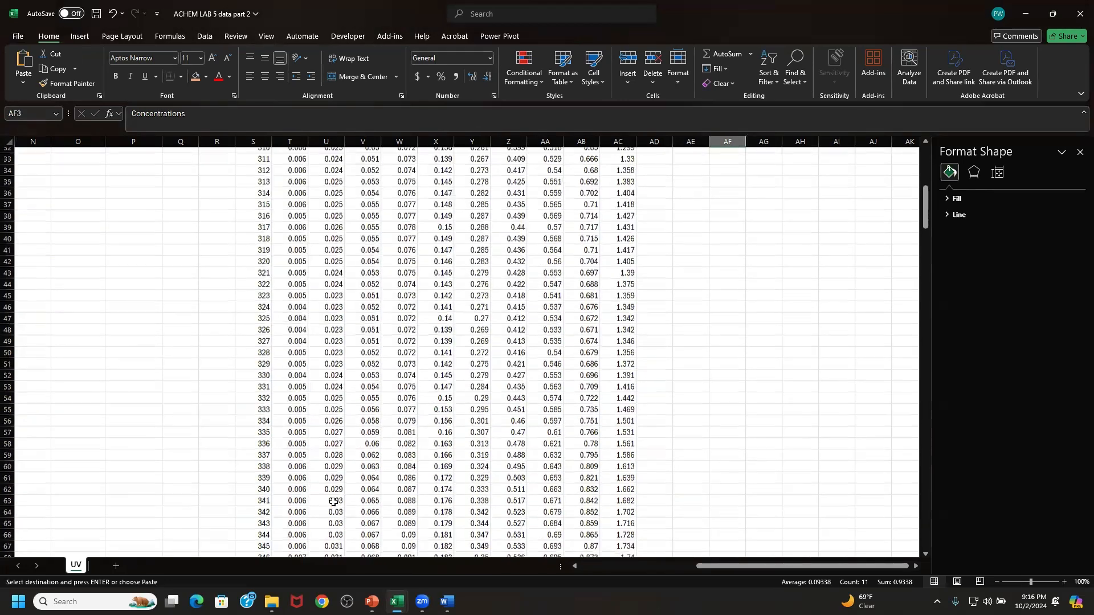
scroll(333, 501, down, 5)
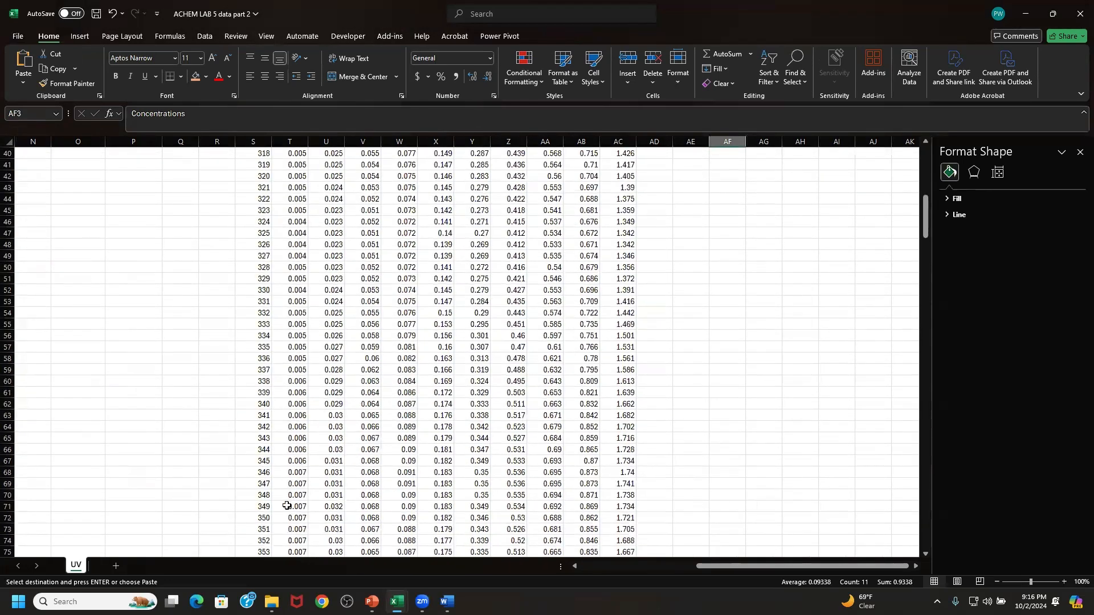
drag(261, 516, 623, 517)
right_click(622, 519)
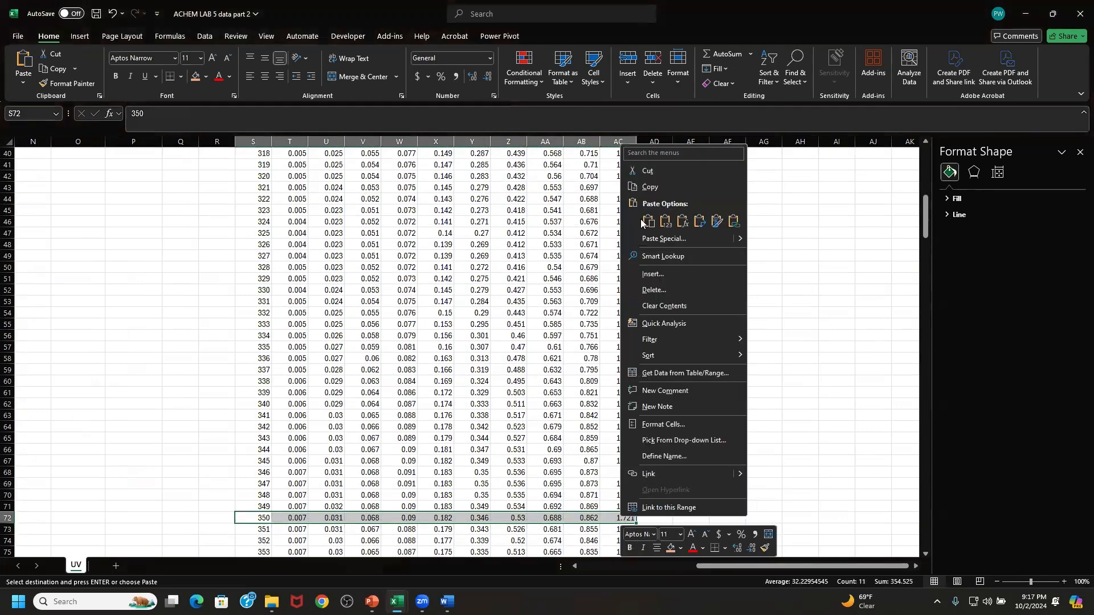
click(655, 190)
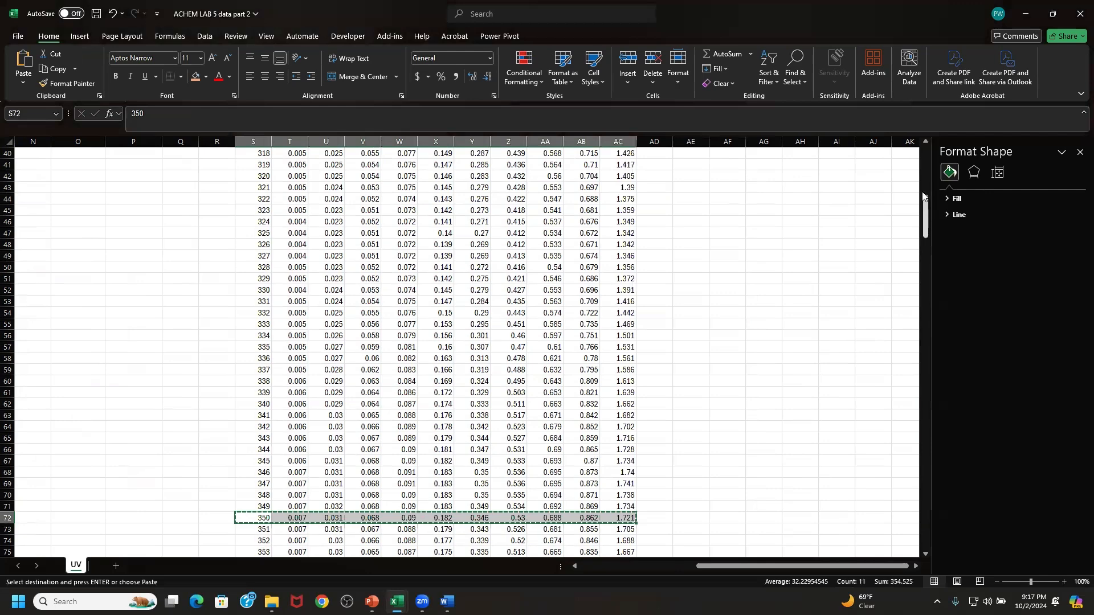
scroll(916, 130, up, 5)
scroll(915, 131, up, 8)
scroll(665, 275, down, 8)
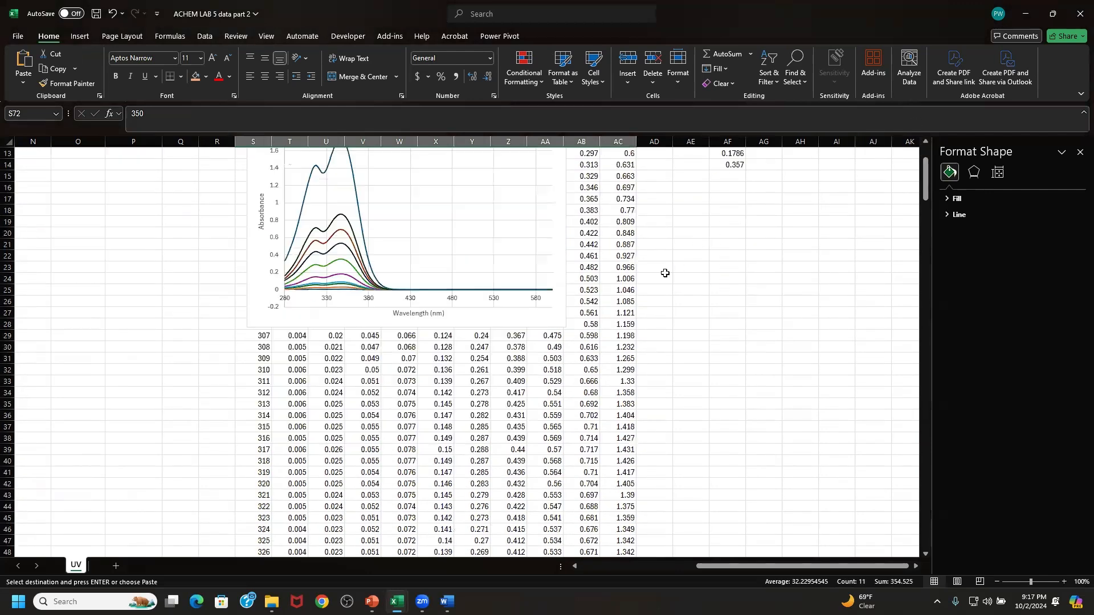
scroll(665, 274, down, 6)
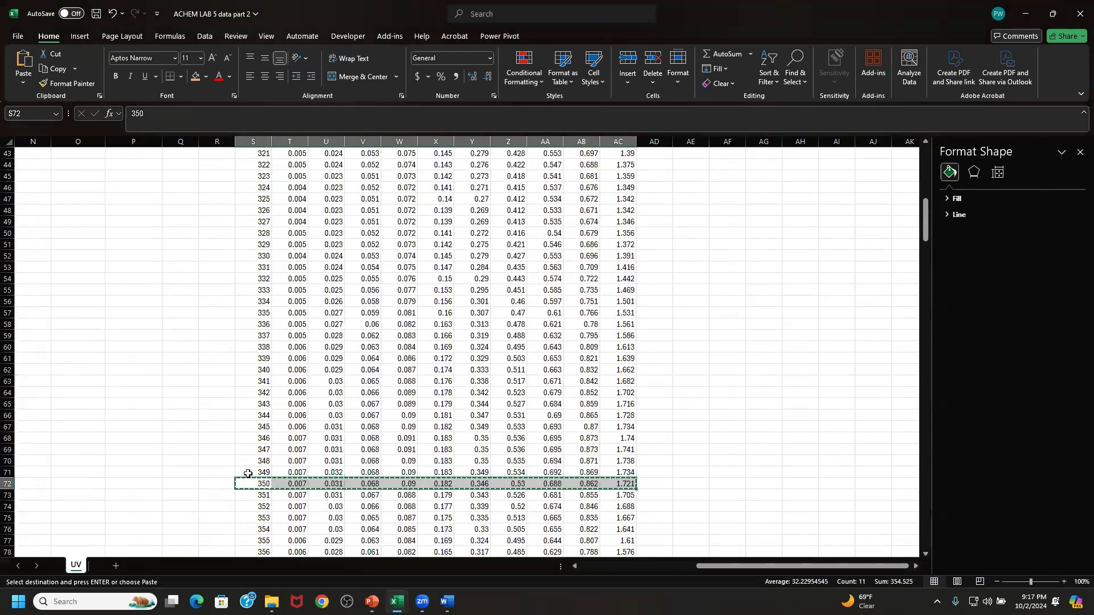
drag(250, 483, 628, 483)
right_click(628, 483)
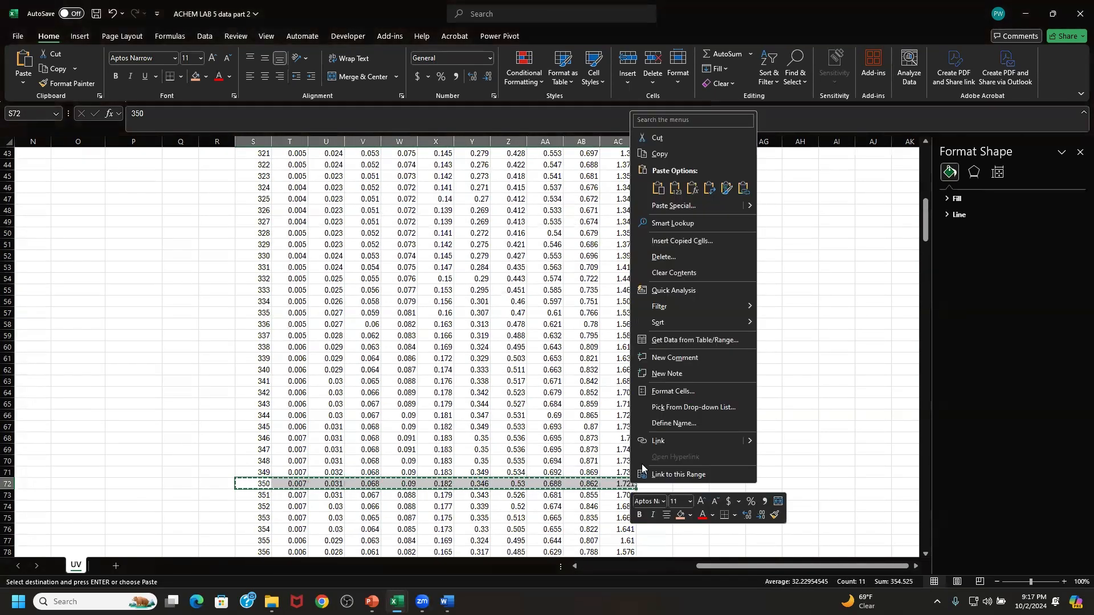
click(668, 156)
- Paste the copied 350 nm row as transposed values starting at AG4, beside the pasted concentrations
drag(925, 219, 924, 150)
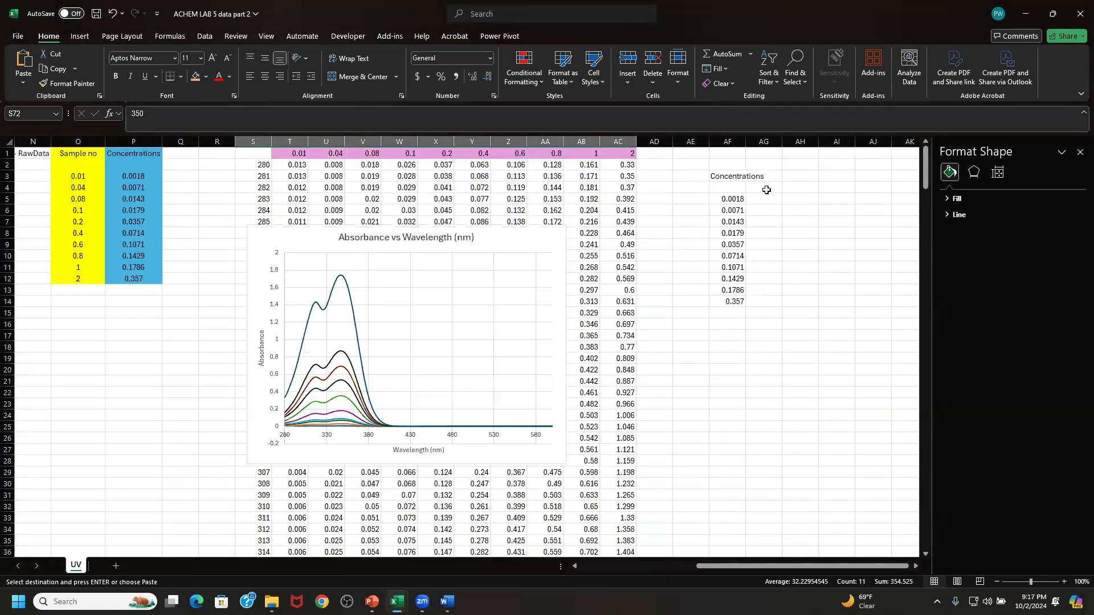
click(766, 190)
right_click(765, 192)
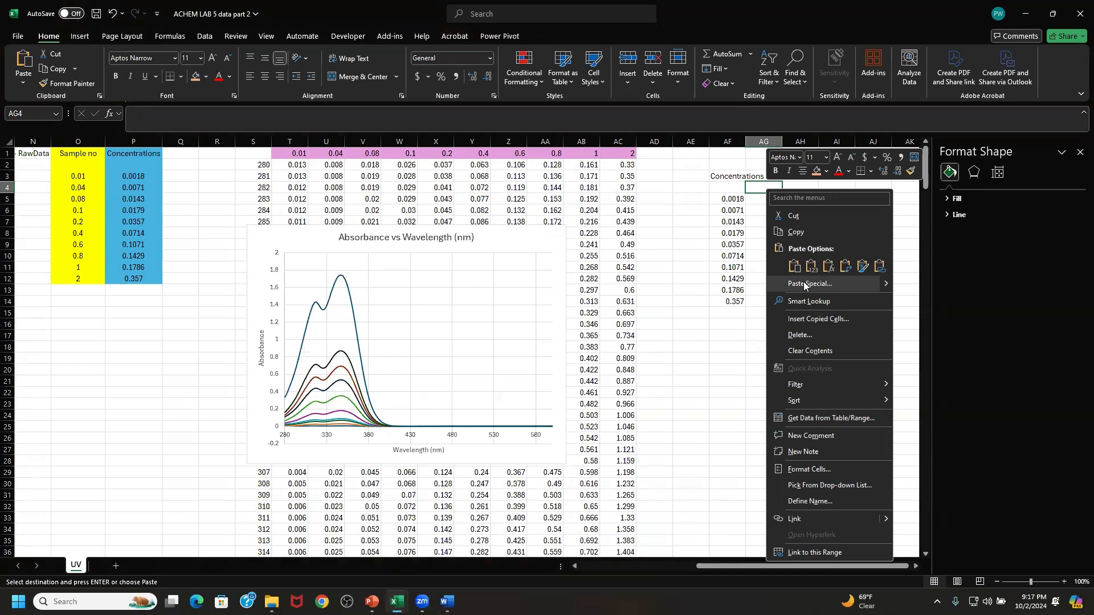
click(804, 284)
click(710, 262)
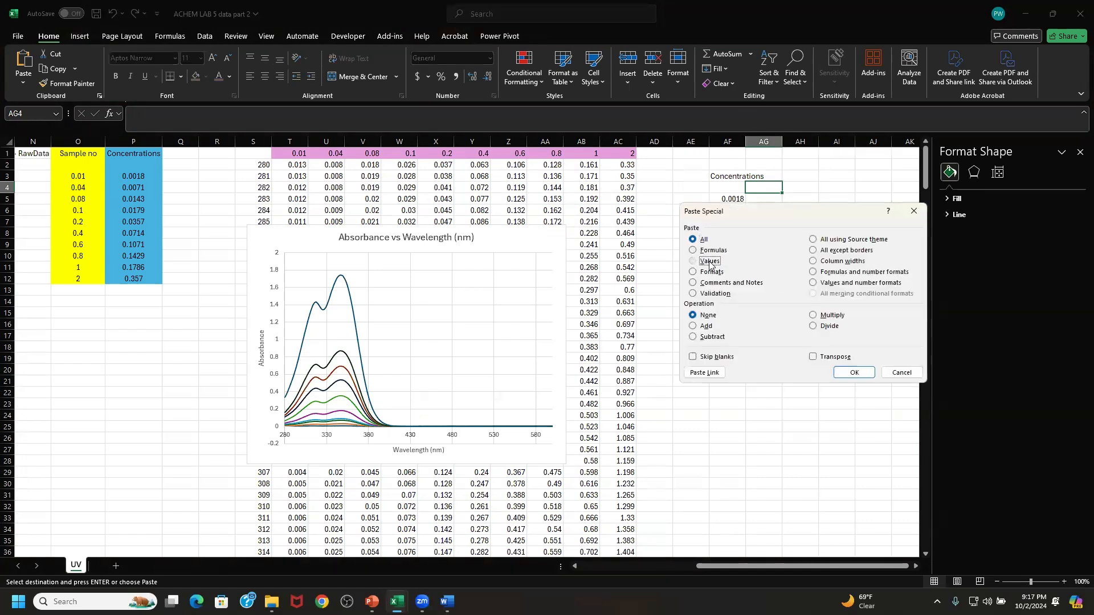
click(843, 358)
click(854, 372)
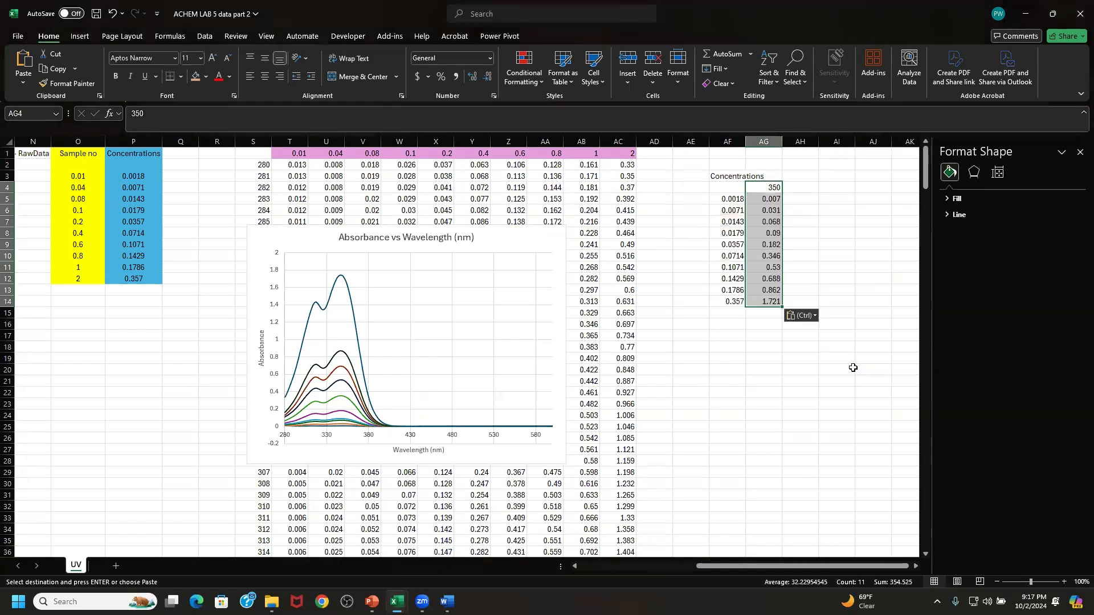
- Insert a markers-only scatter chart of AF5:AG14 and move it off the spectra chart, to its right
click(797, 199)
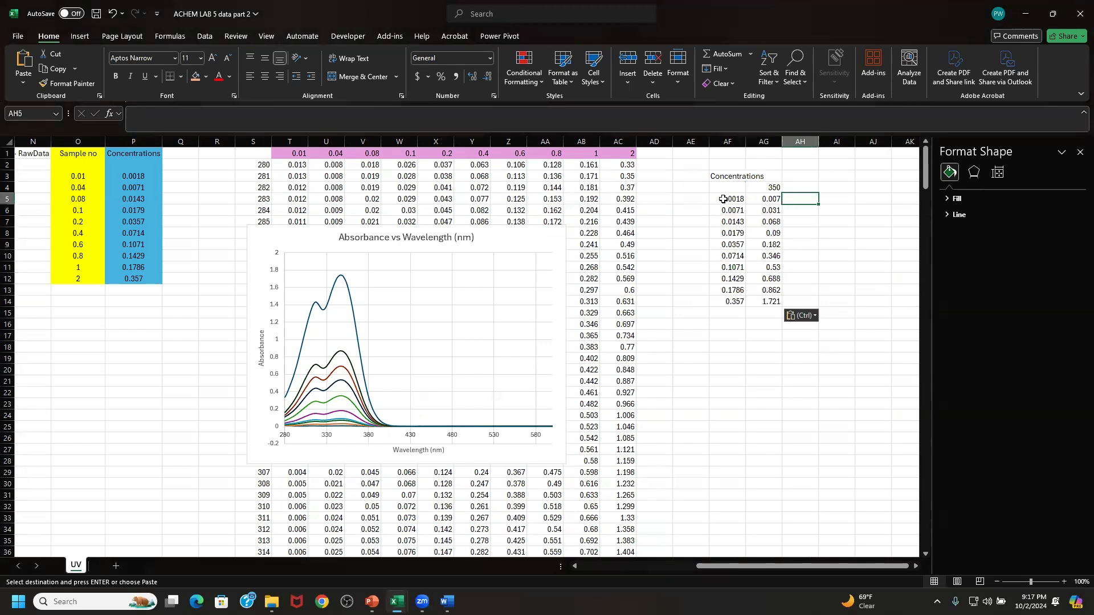
drag(724, 199, 736, 302)
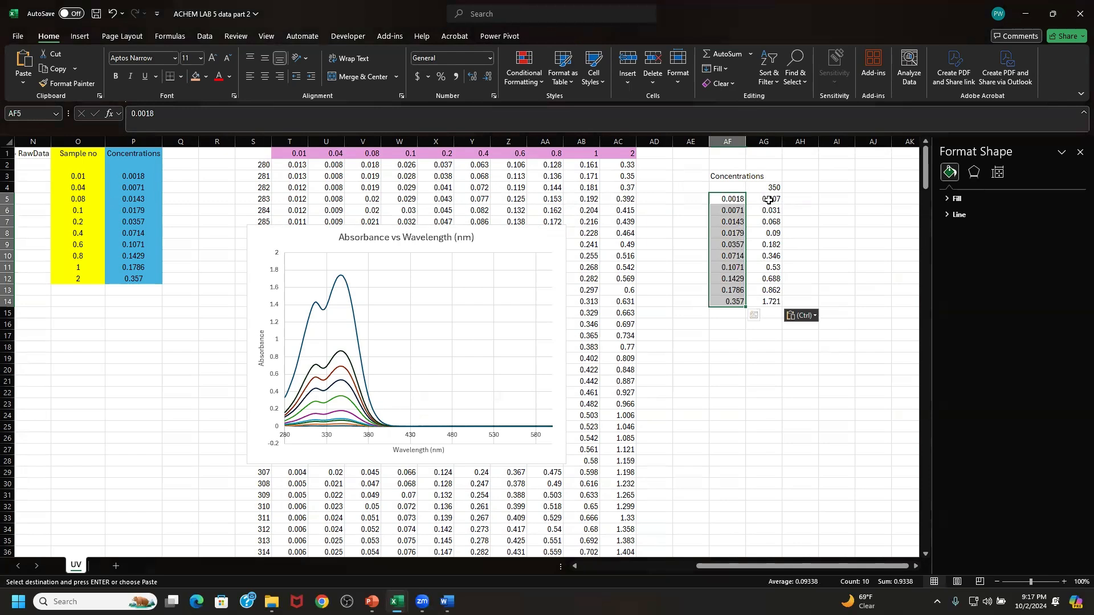
drag(770, 203, 765, 291)
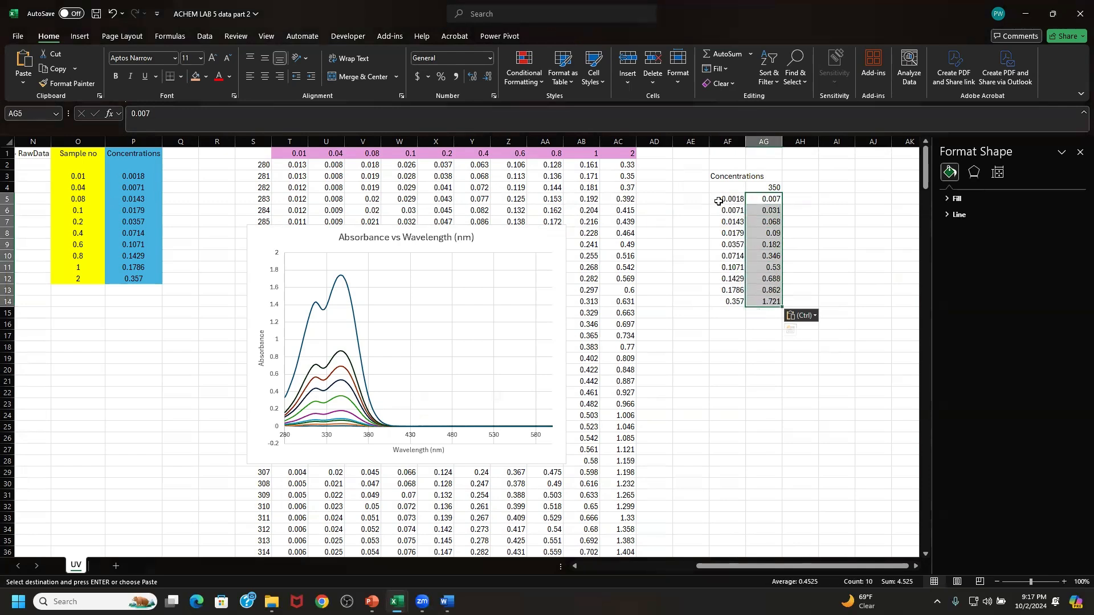
drag(719, 201, 771, 300)
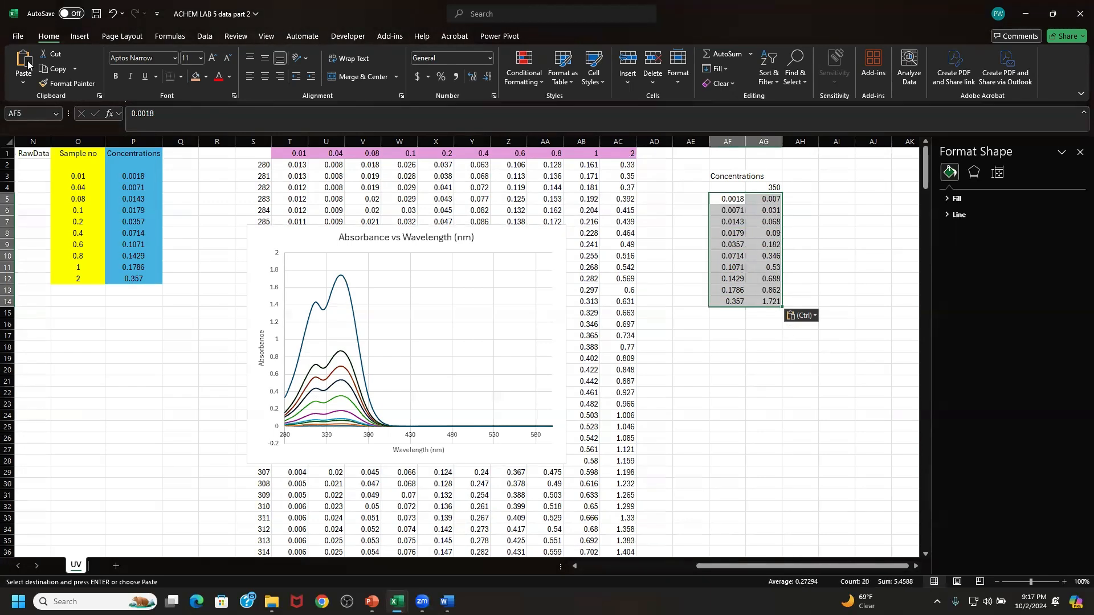
click(80, 36)
click(402, 83)
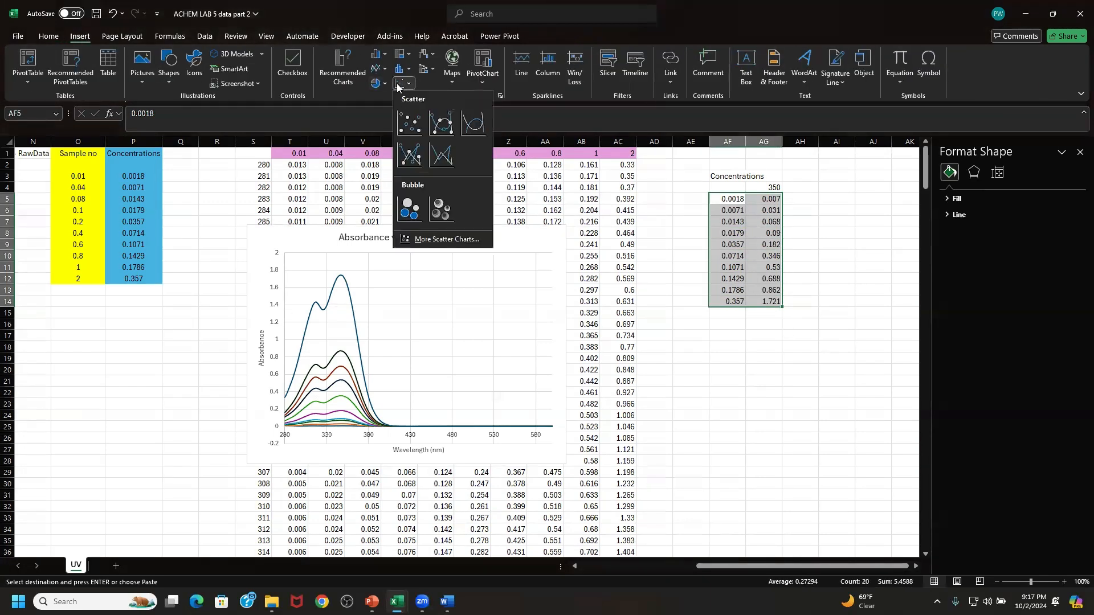
click(416, 126)
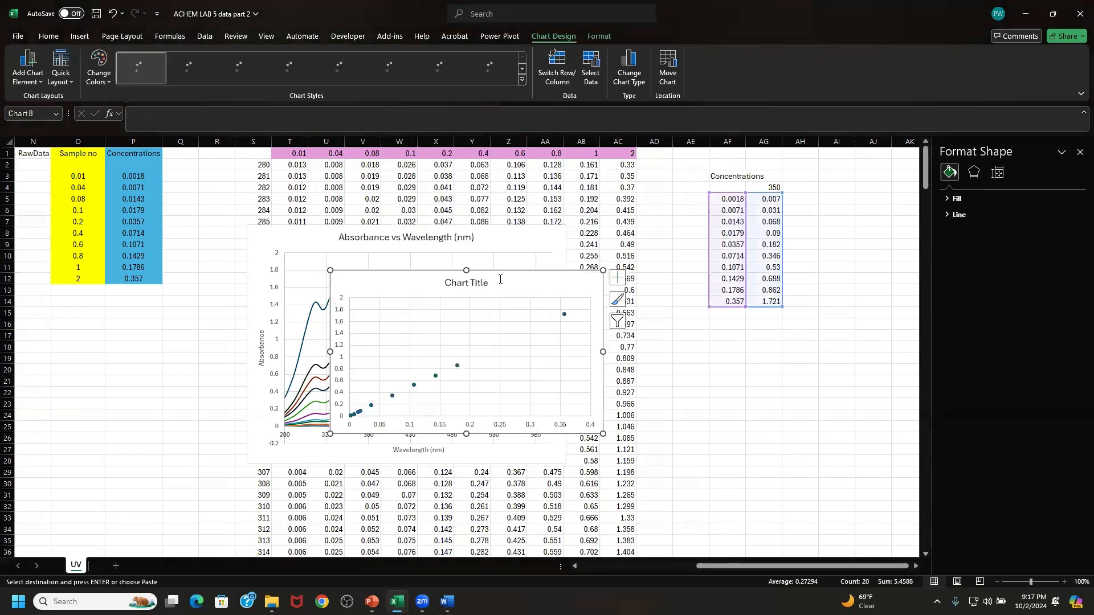
drag(602, 289, 777, 257)
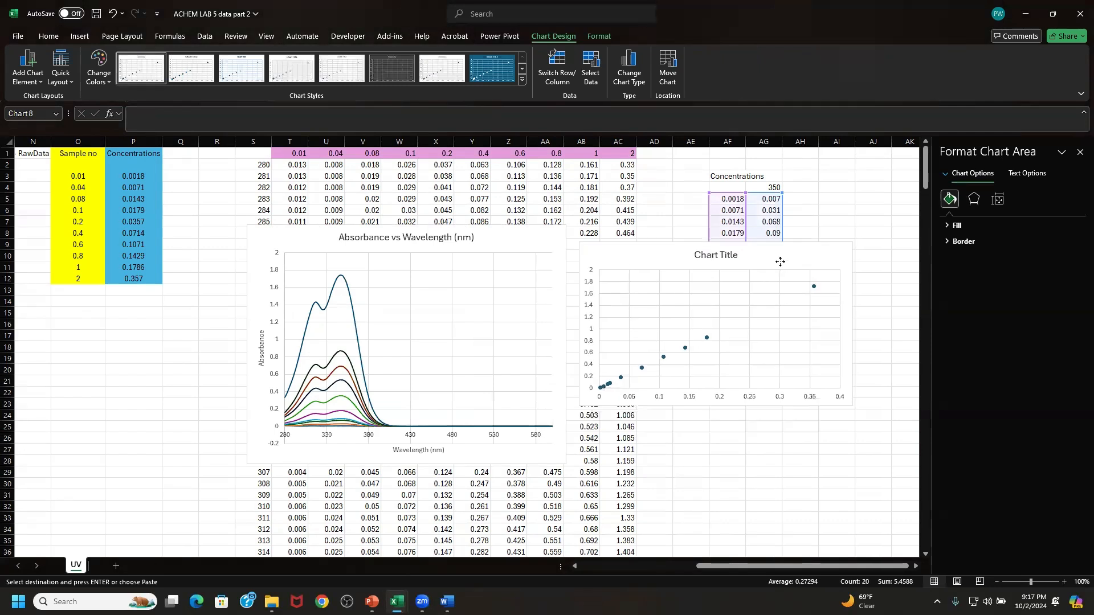
- Title the scatter chart "Absorbance(350 nm) vs Concentration (mM)"
click(719, 257)
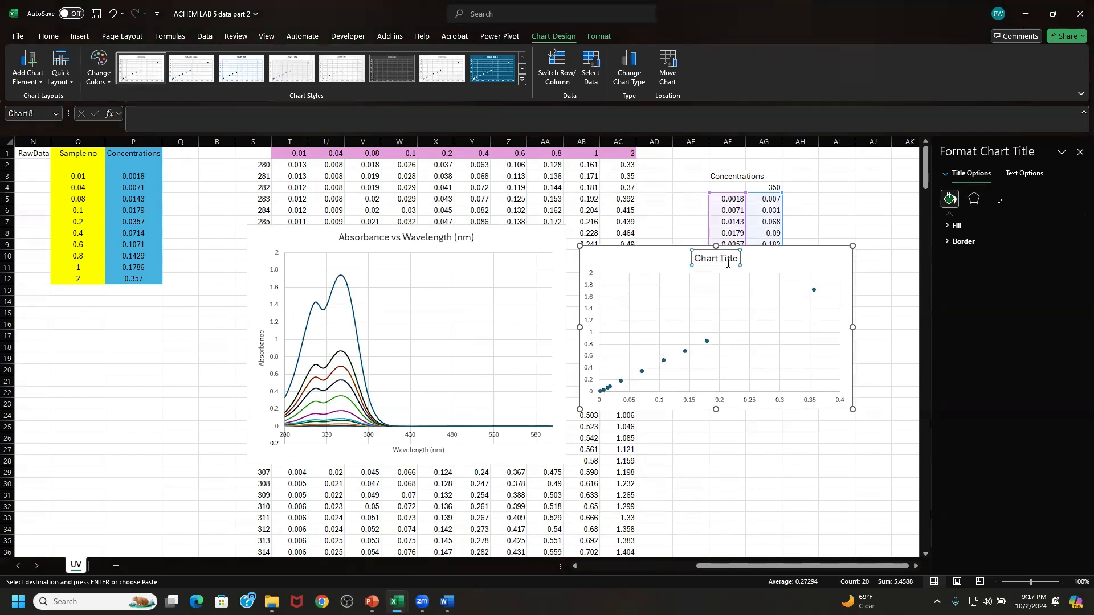
drag(695, 260, 737, 266)
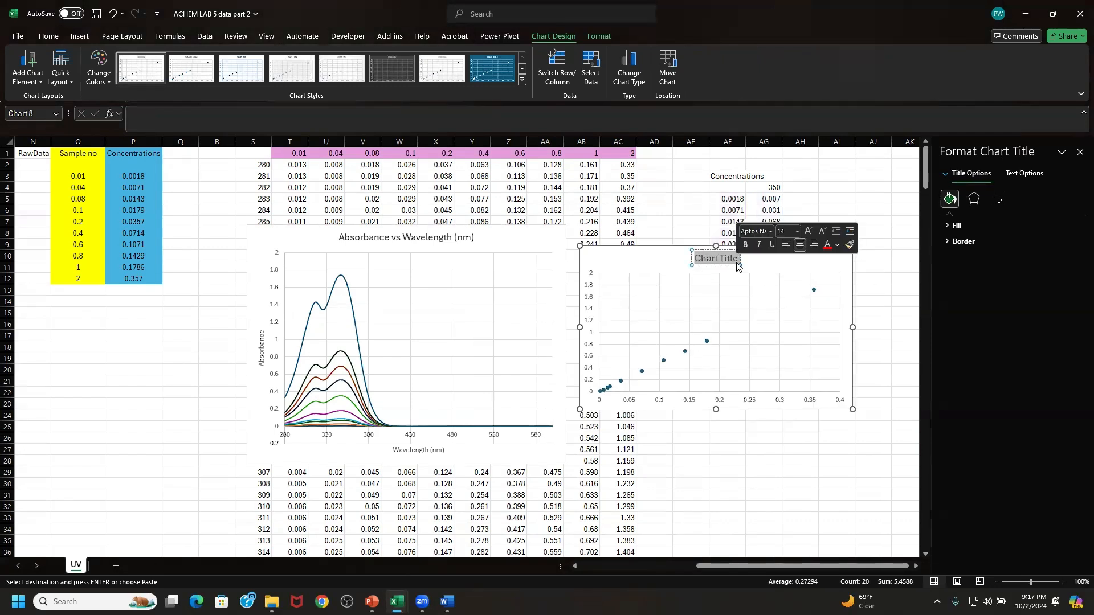
text(Absor)
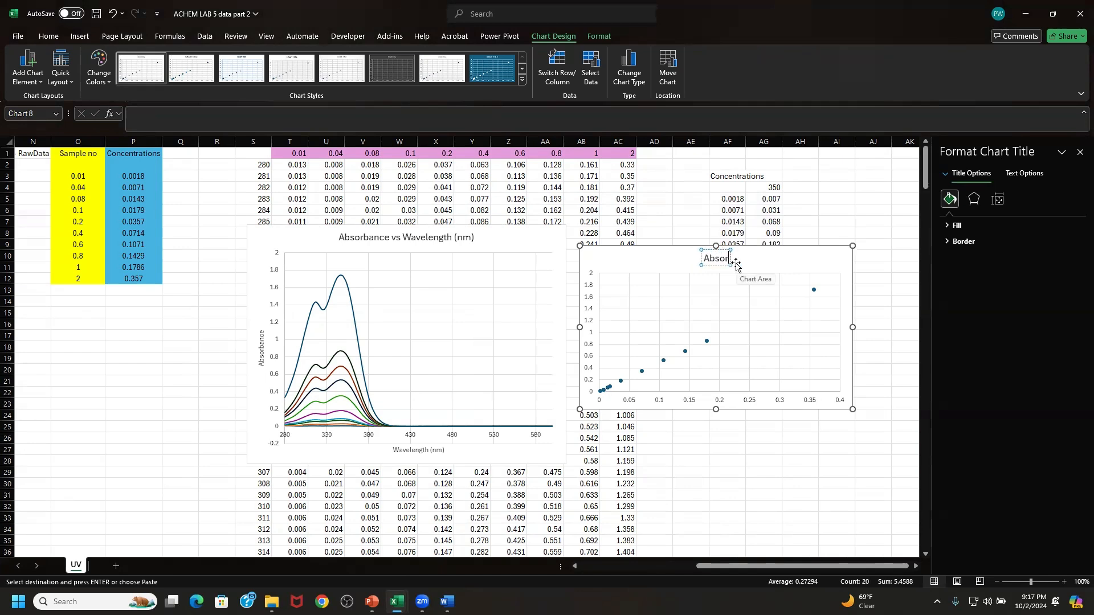
text(bance)
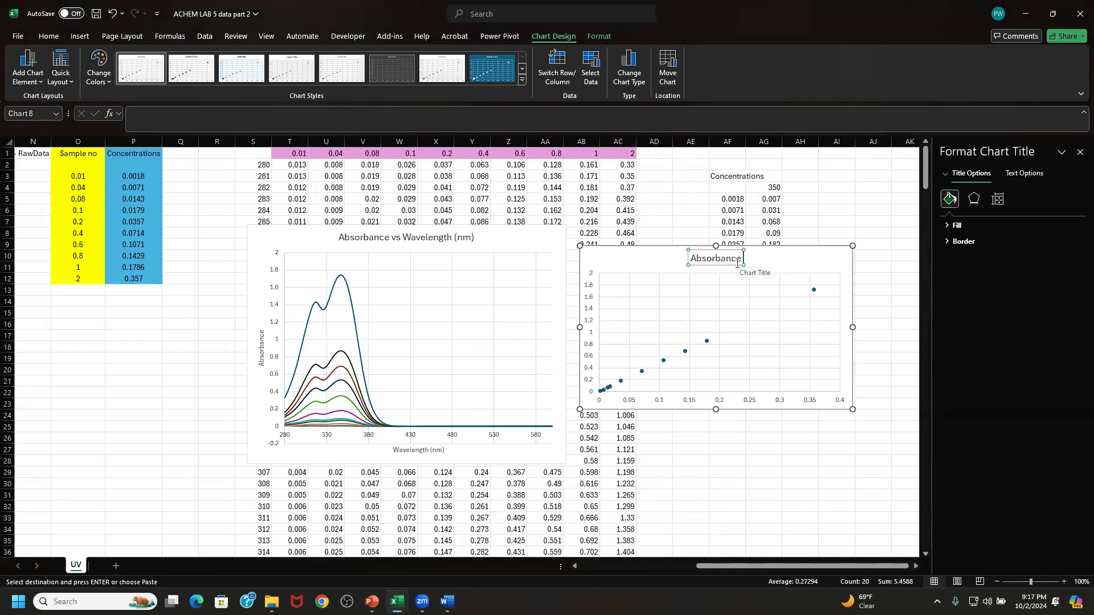
text( V)
key(BackSpace)
key(BackSpace)
text((350 n)
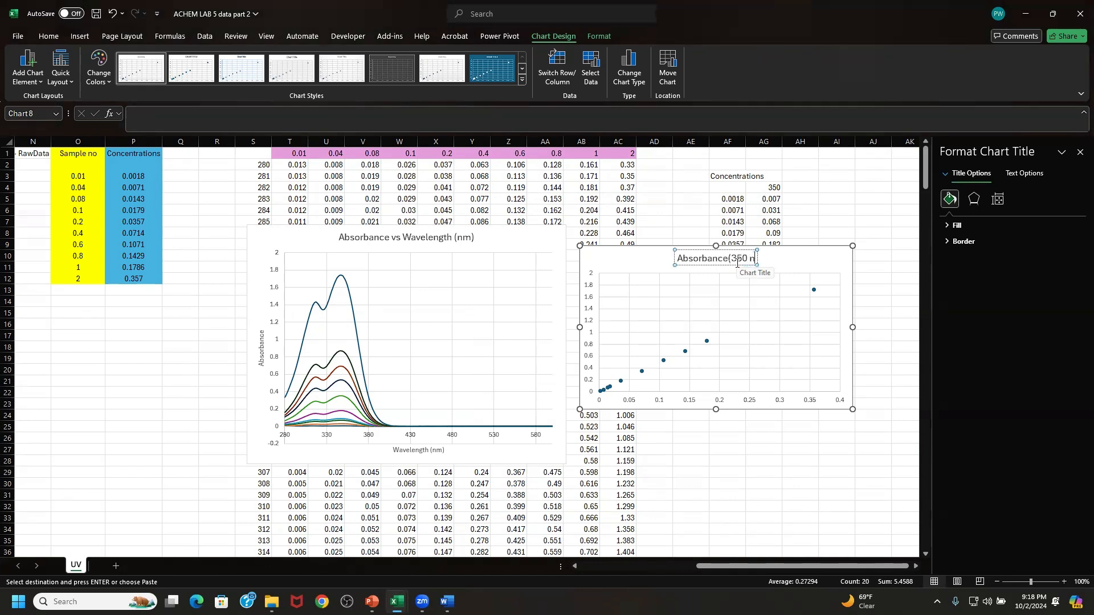
text(m))
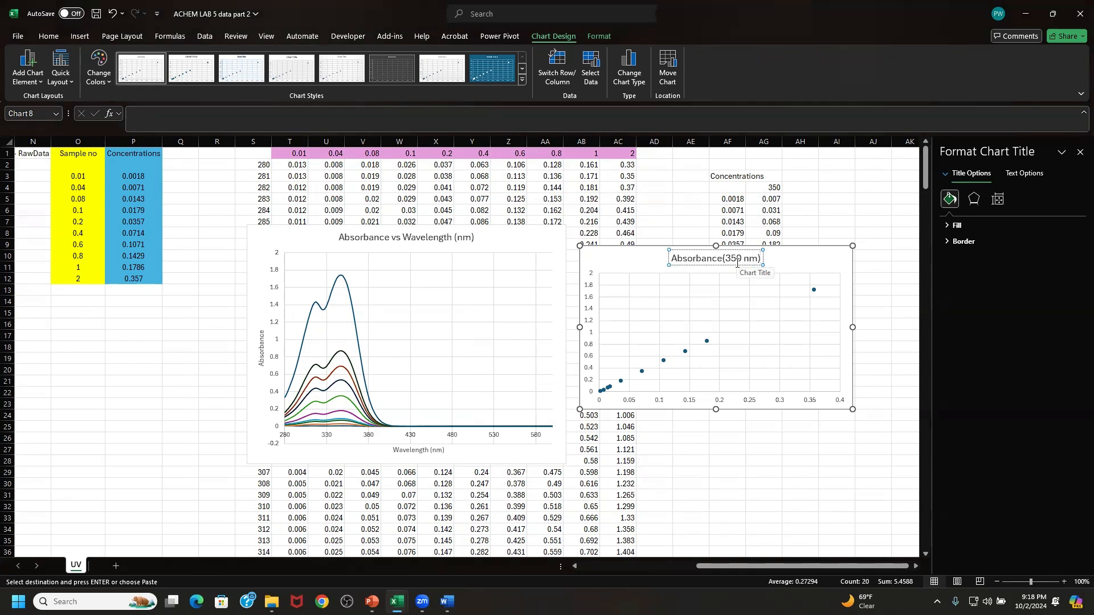
text( v)
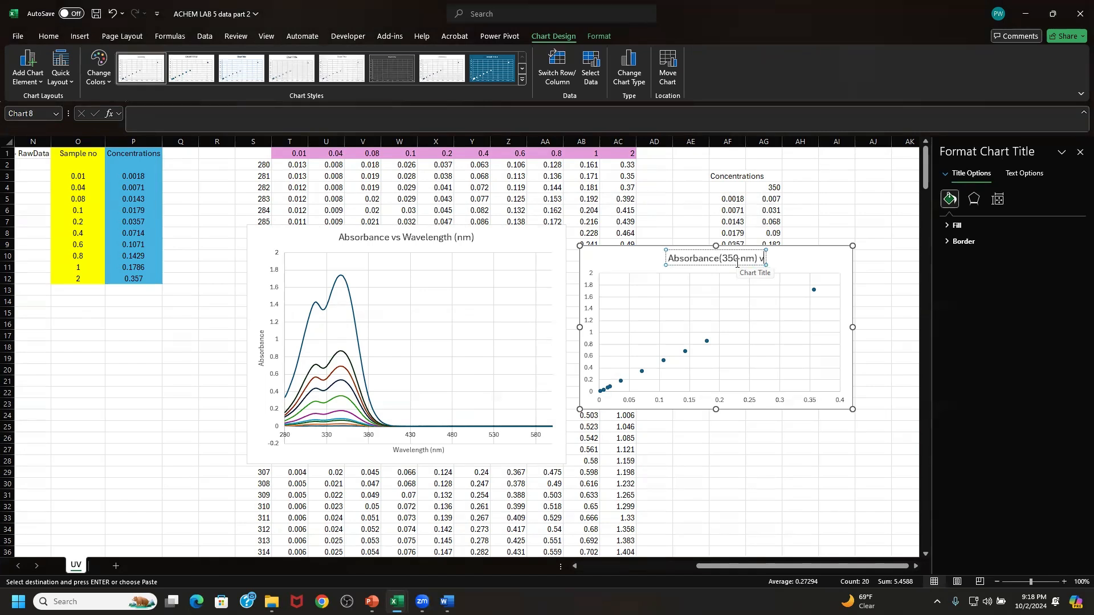
text(s)
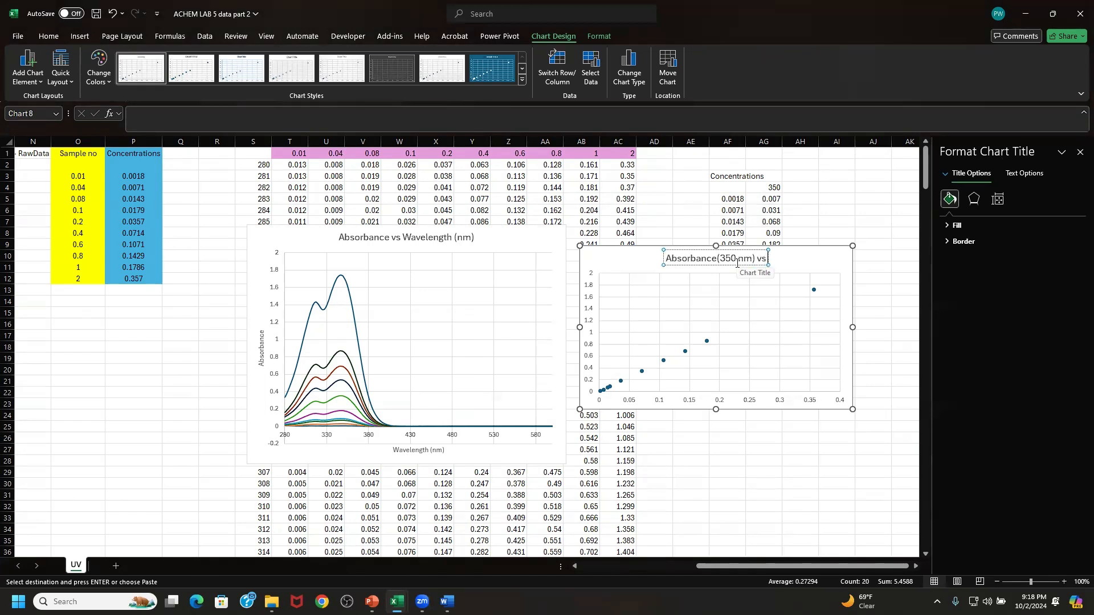
text( C)
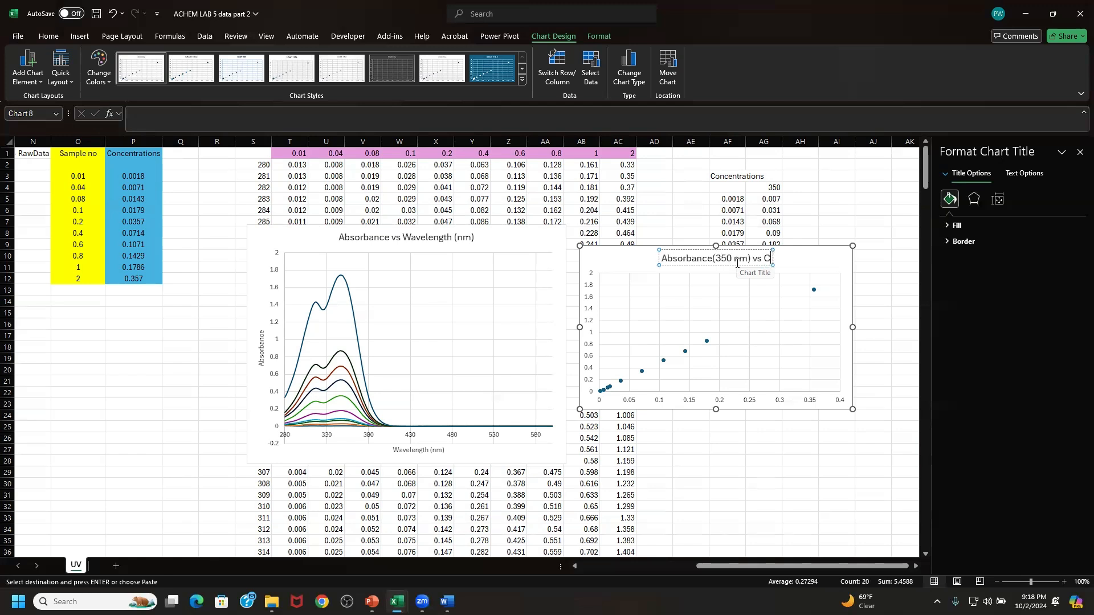
text(oncen)
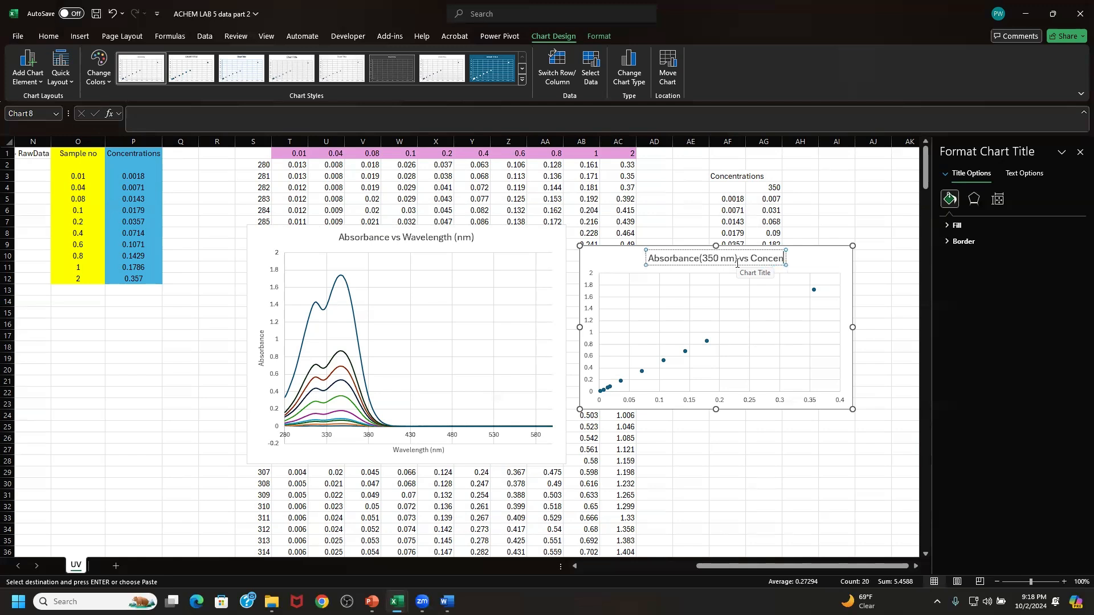
text(tration)
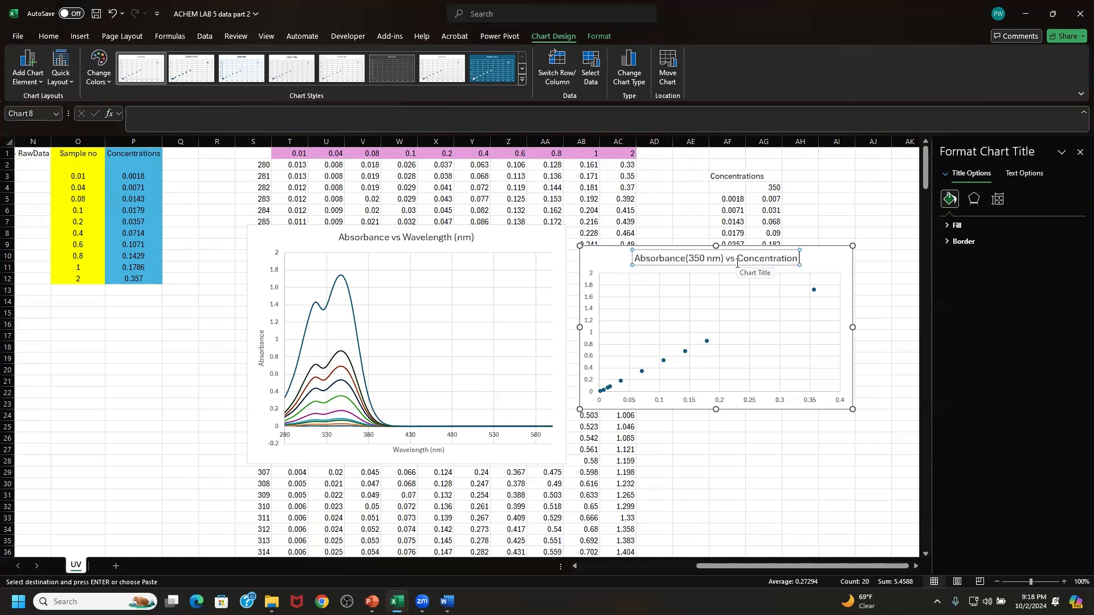
text( ()
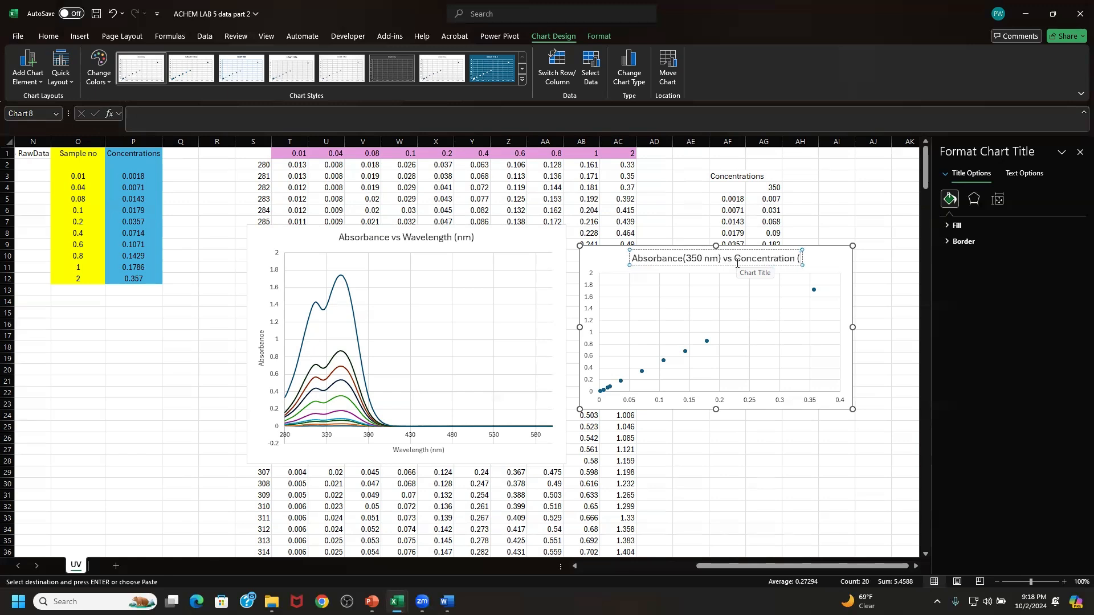
text(m)
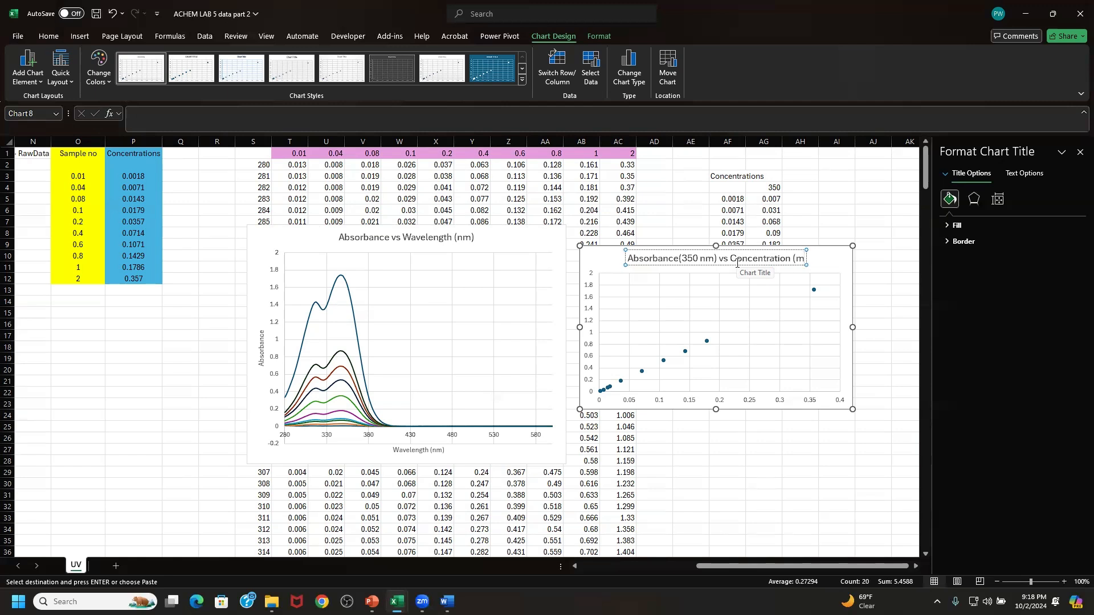
text(M))
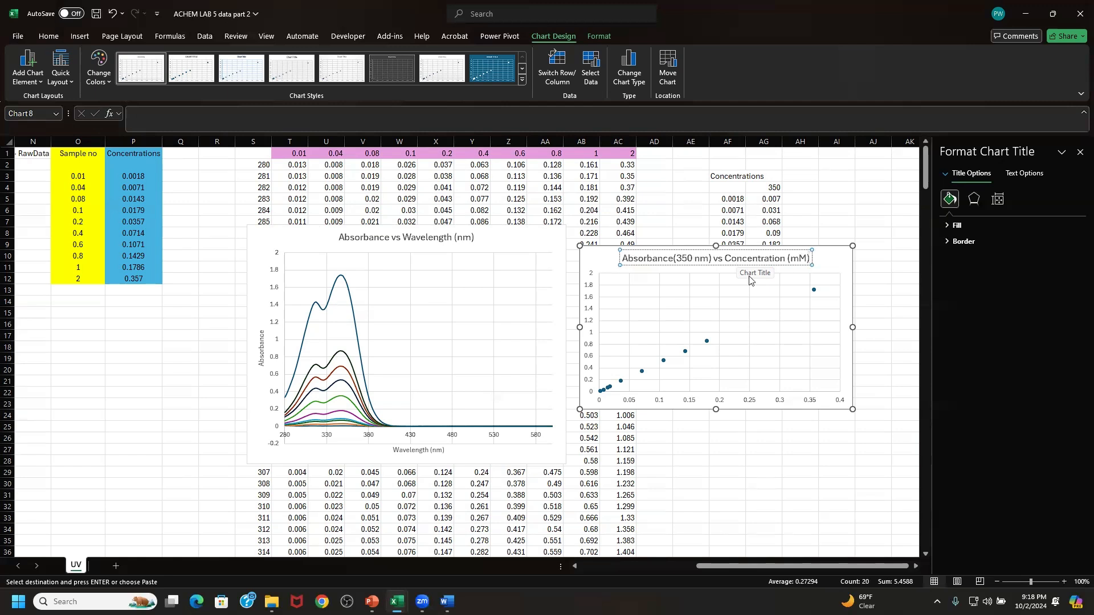
click(822, 253)
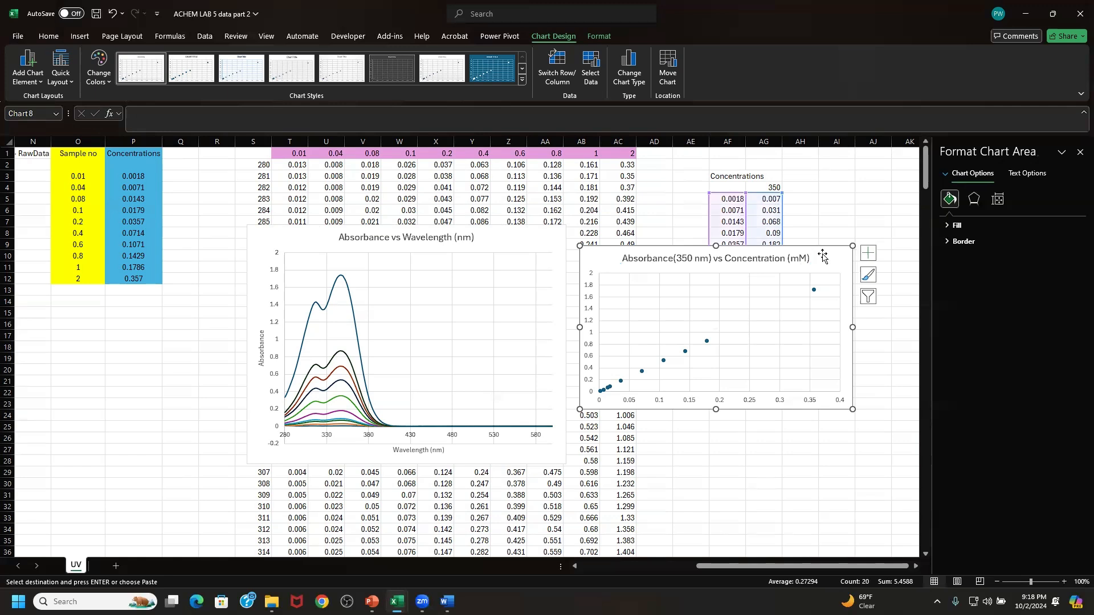
- Add axis titles to the scatter chart and name the vertical axis "Absorbance"
click(867, 253)
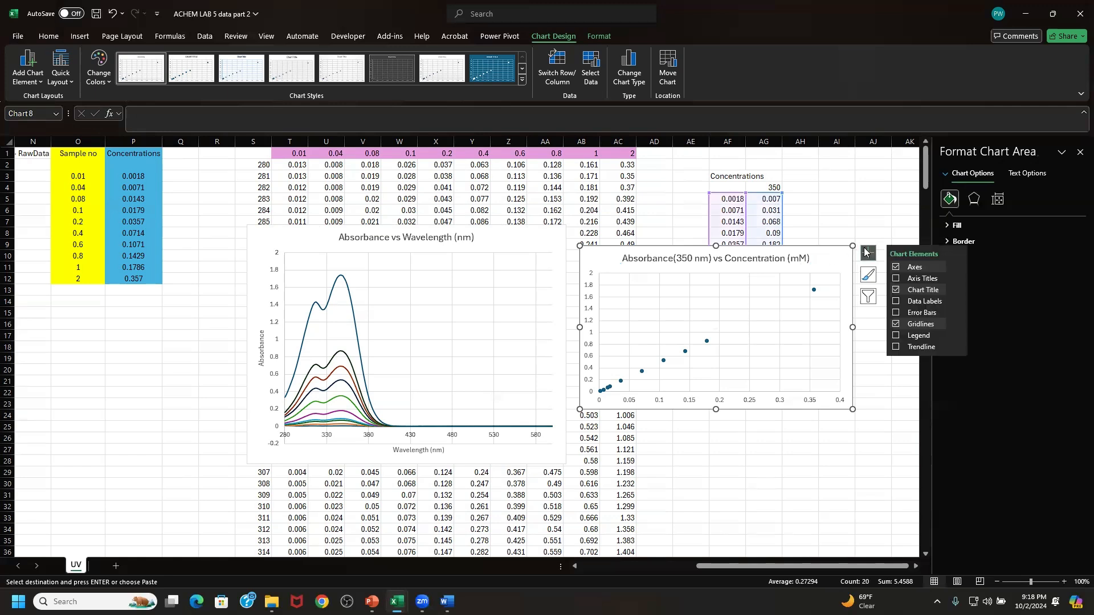
click(915, 278)
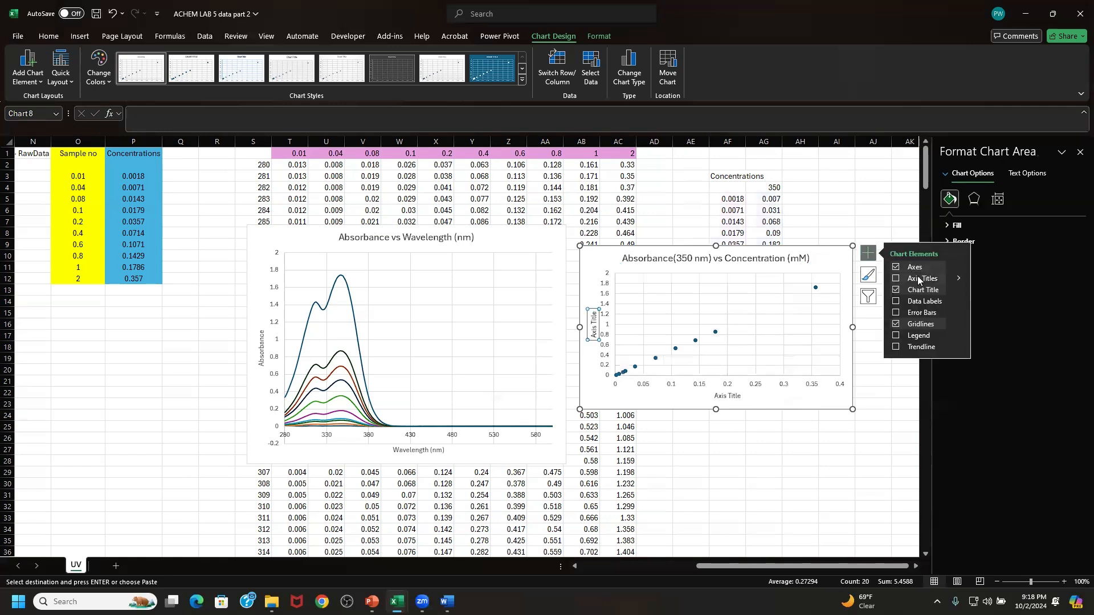
triple_click(595, 329)
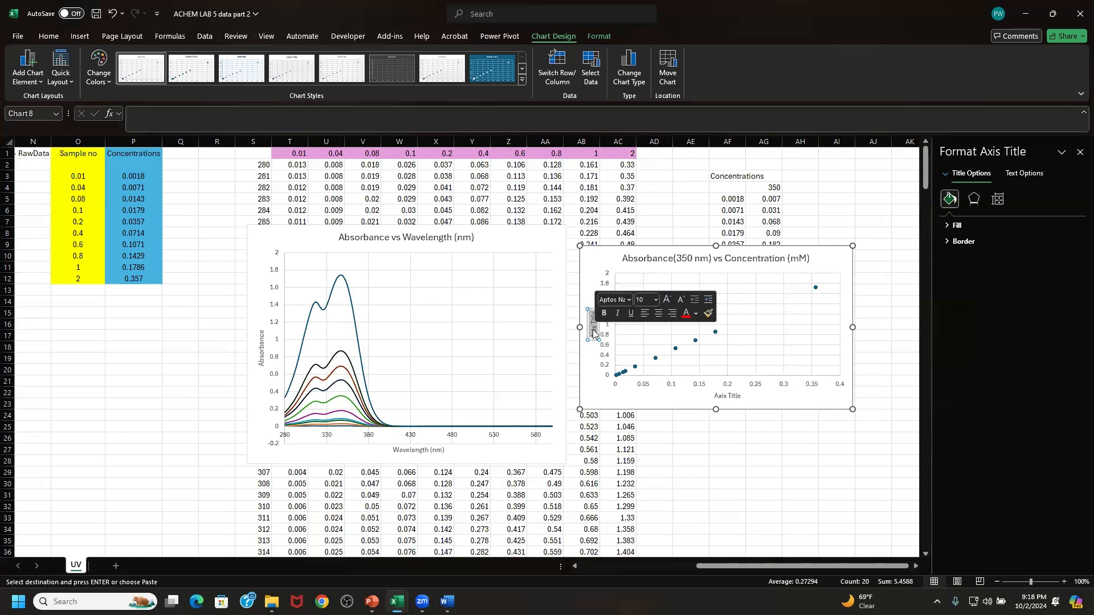
key(BackSpace)
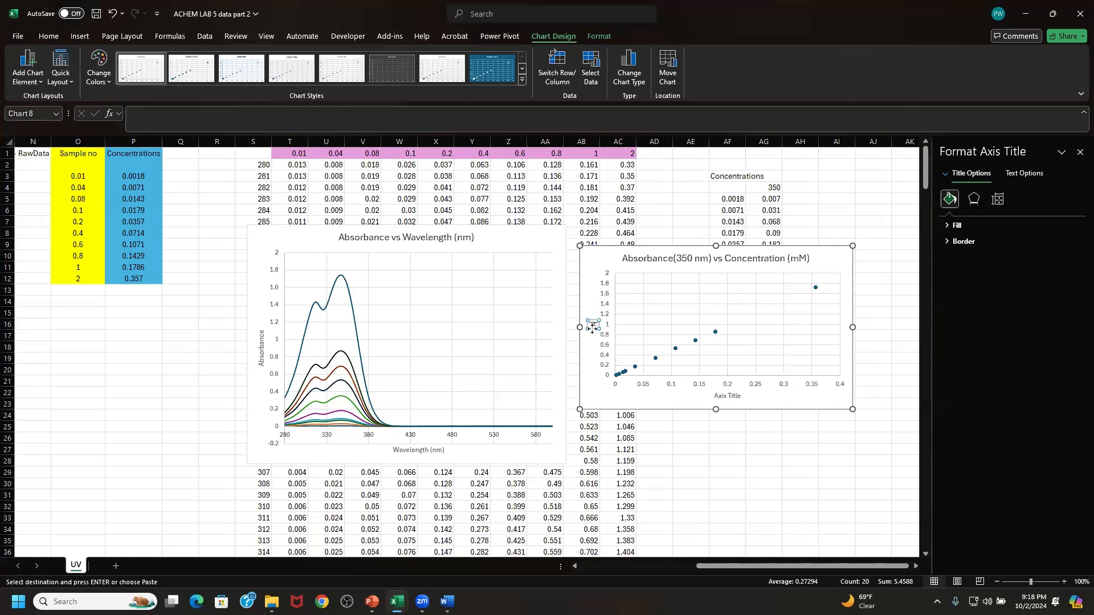
text(Absorban)
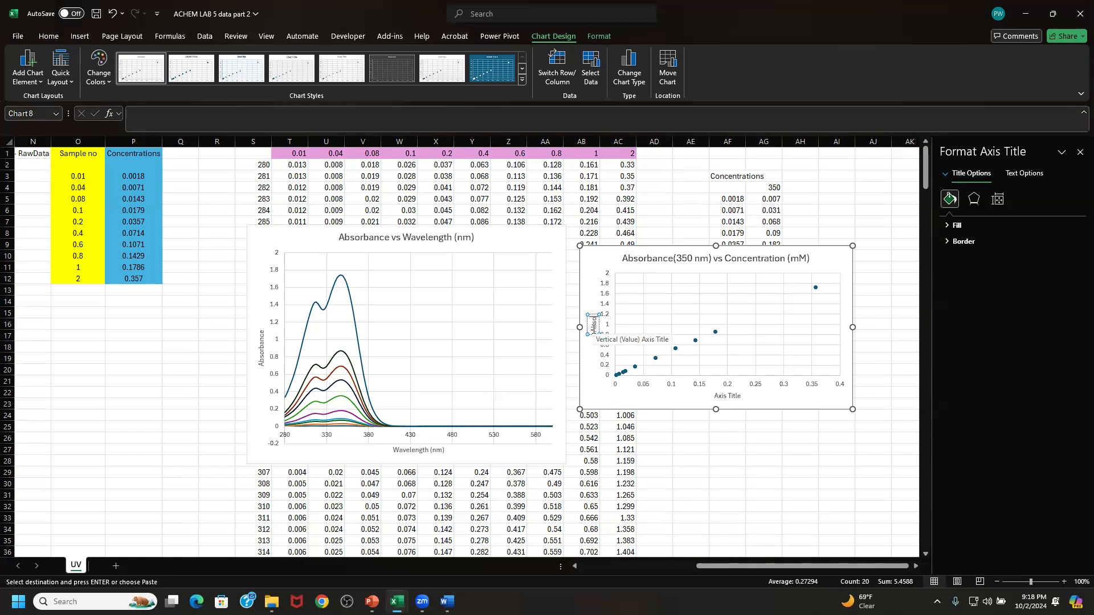
text(ce)
- Name the scatter chart's horizontal axis "Concentration (mM)"
click(716, 396)
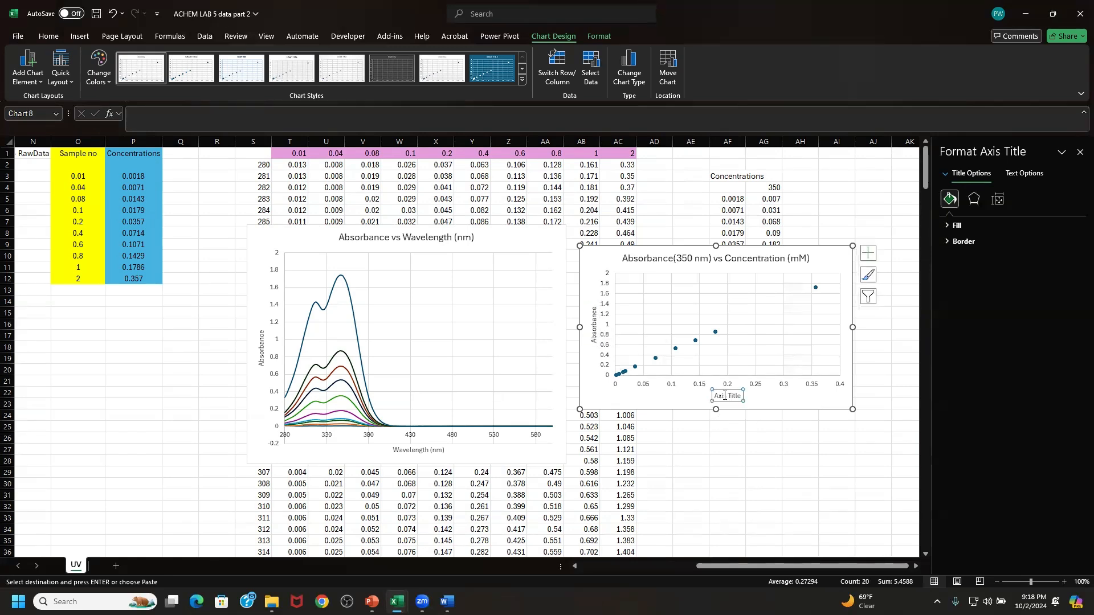
drag(715, 396, 737, 394)
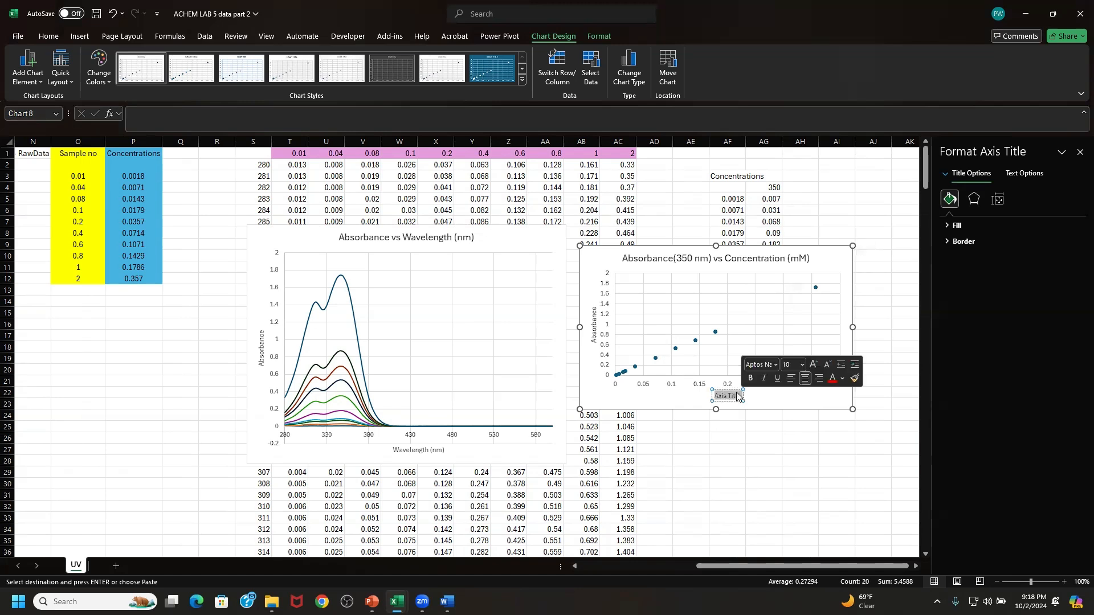
text(Conce)
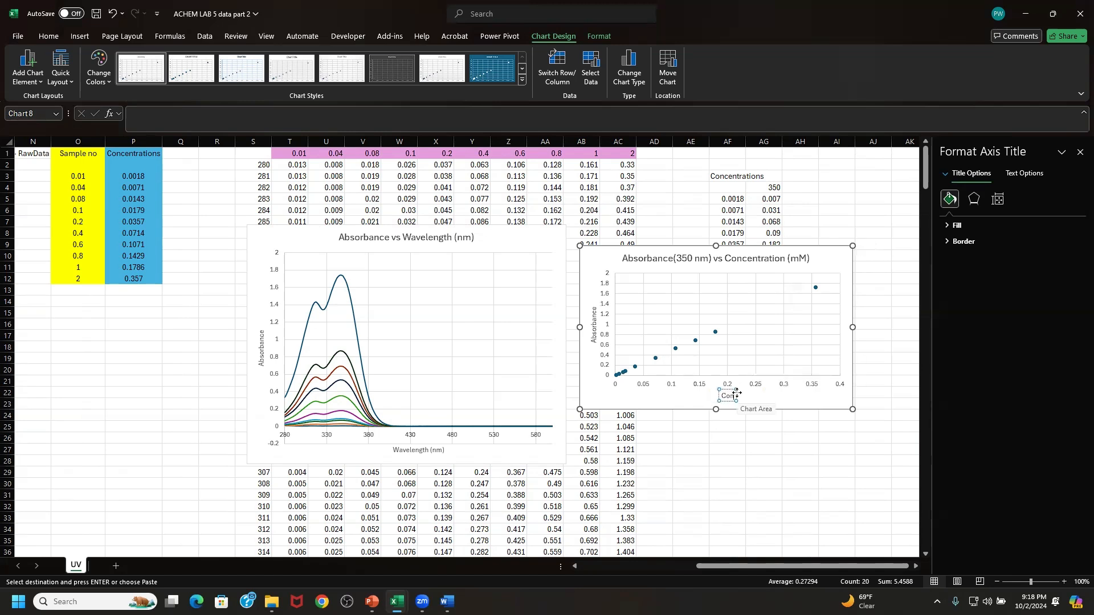
text(ntra)
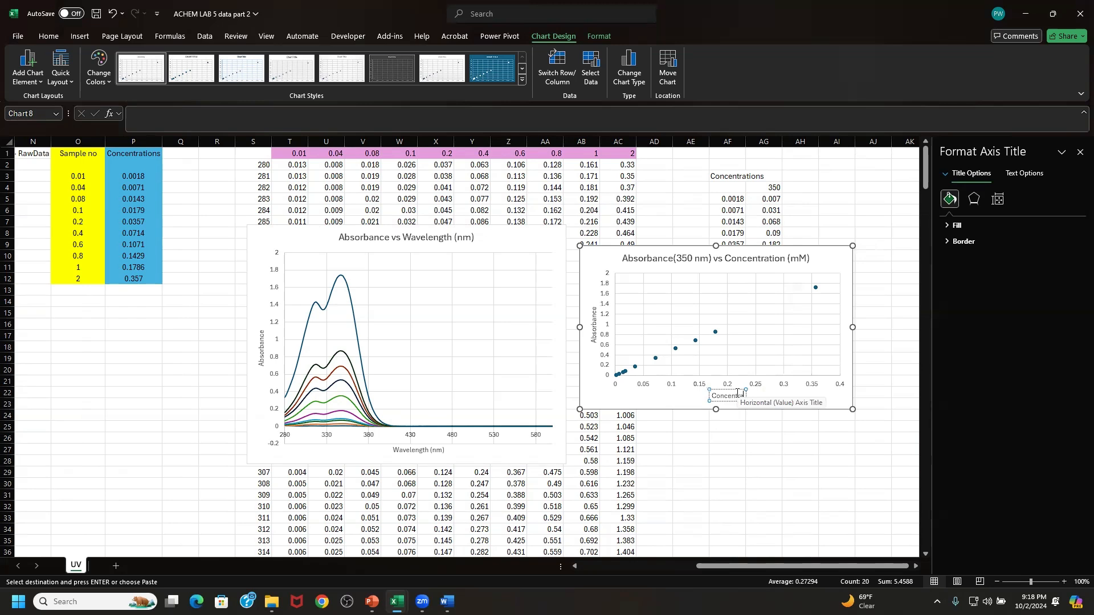
text(tions)
key(BackSpace)
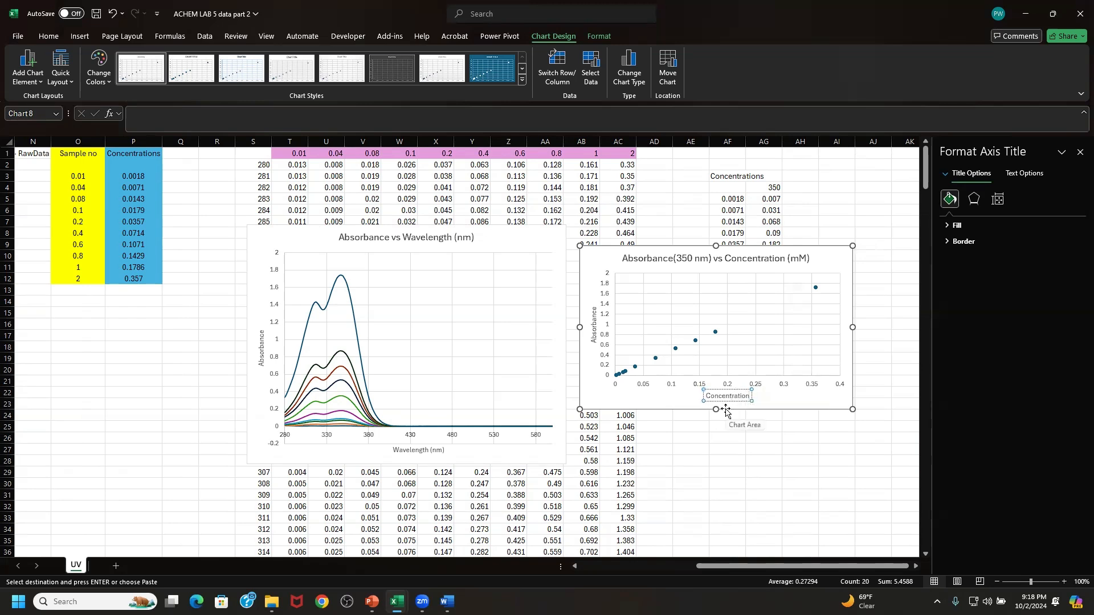
text((mM))
- Align the scatter chart beside the spectra chart and enlarge it to about the same height
drag(613, 248, 603, 230)
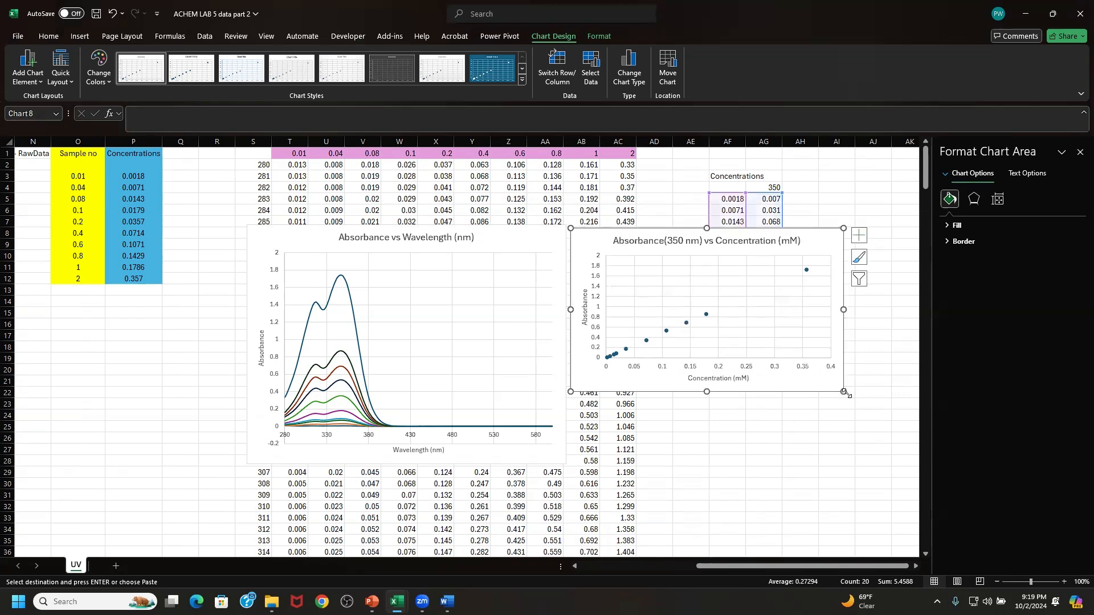
drag(844, 392, 901, 466)
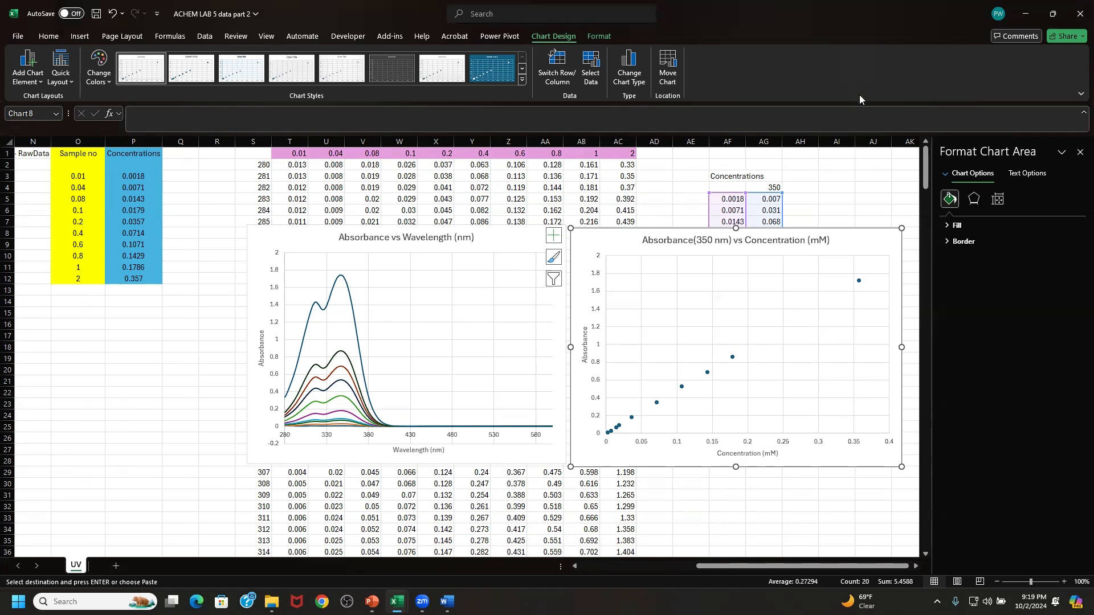
- Switch to the "ACHEM LAB 5 2024 data" workbook with the fluorescence data and maximize its window
double_click(884, 6)
click(270, 138)
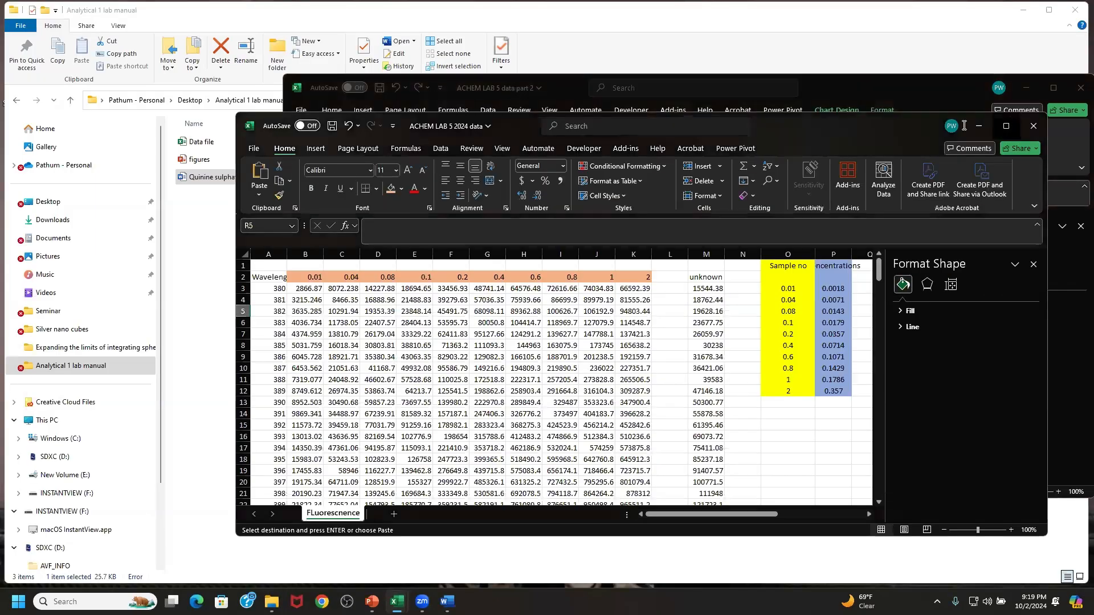
click(1008, 125)
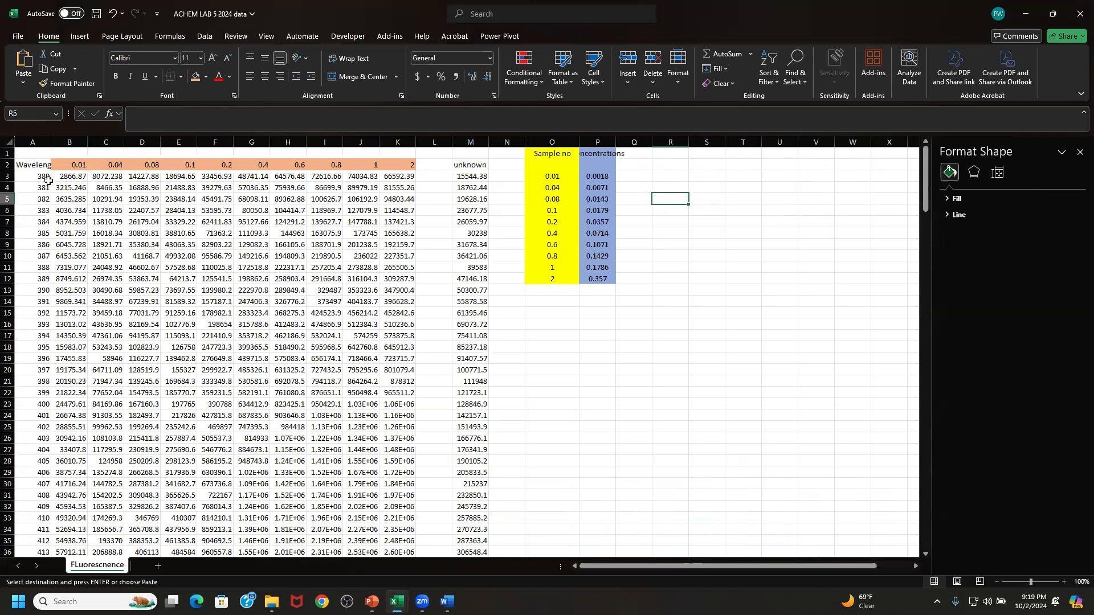
- Insert a smooth-line scatter chart without markers from the wavelength and fluorescence data in A3:K213
drag(40, 176, 325, 267)
drag(391, 488, 404, 542)
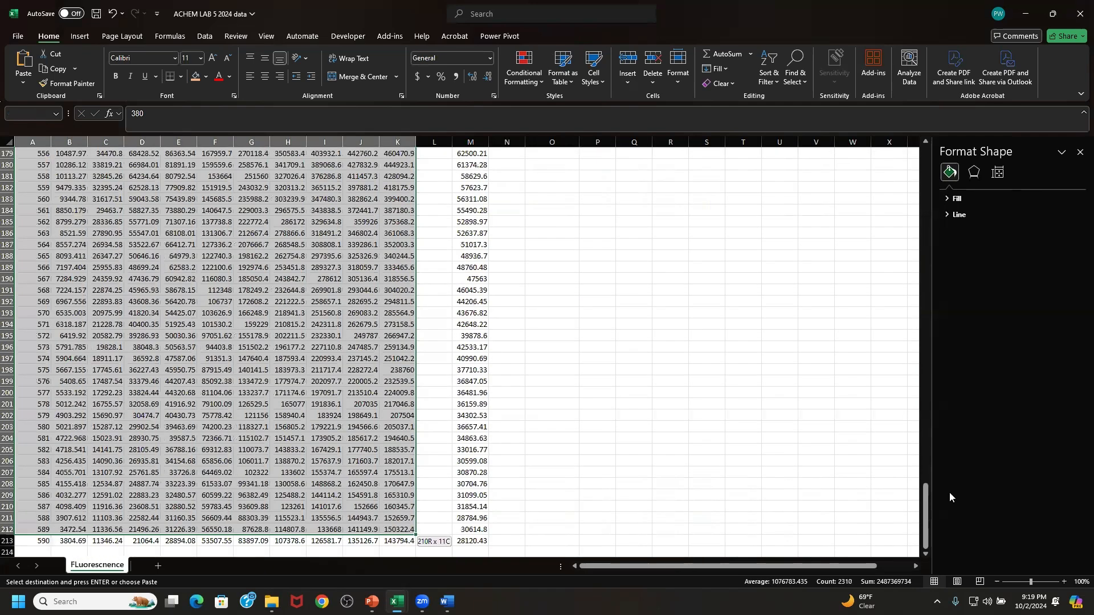
drag(925, 502, 919, 131)
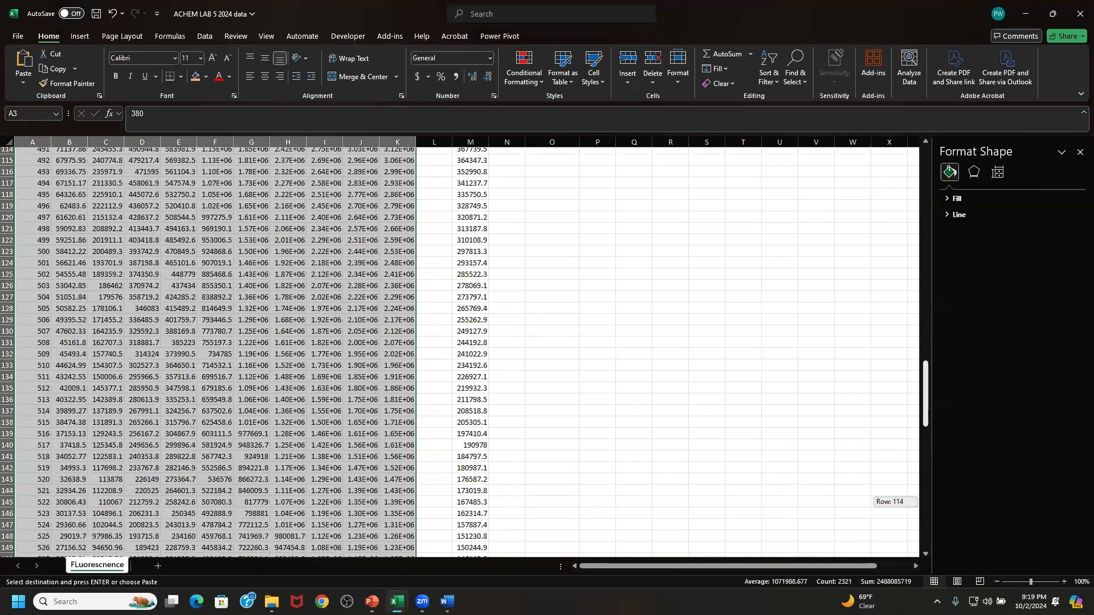
click(80, 36)
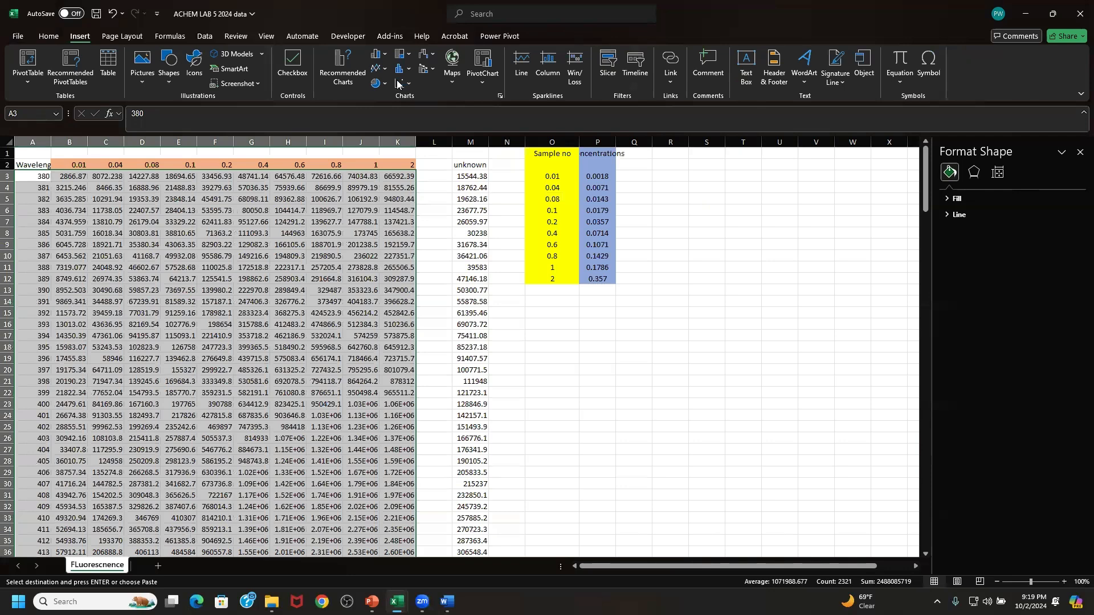
click(404, 83)
click(480, 125)
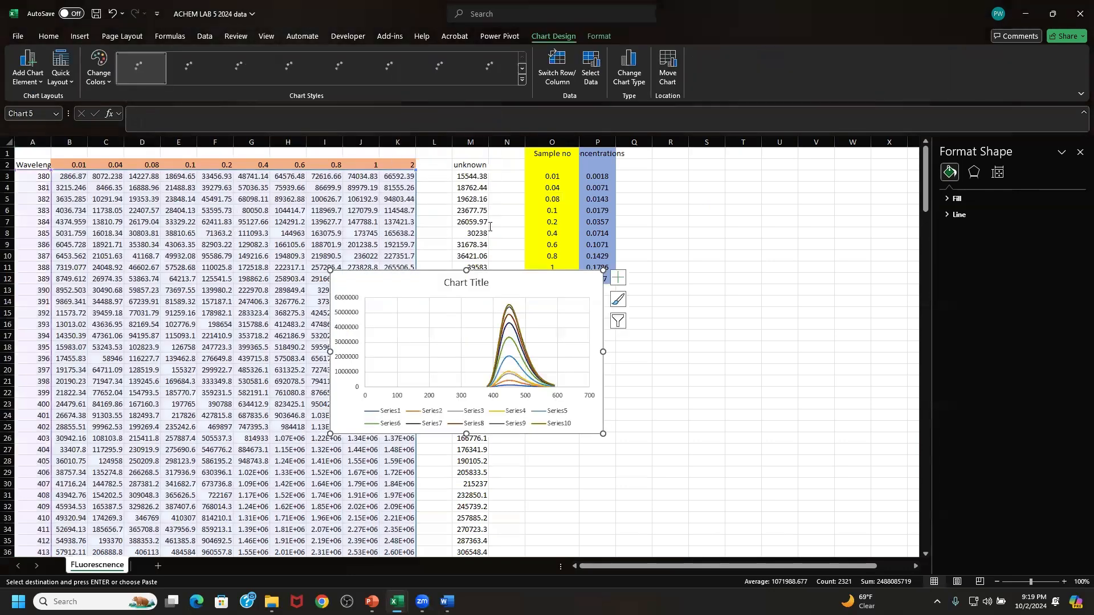
- Move the fluorescence spectra chart up the sheet and delete its legend
drag(526, 206, 526, 198)
click(490, 348)
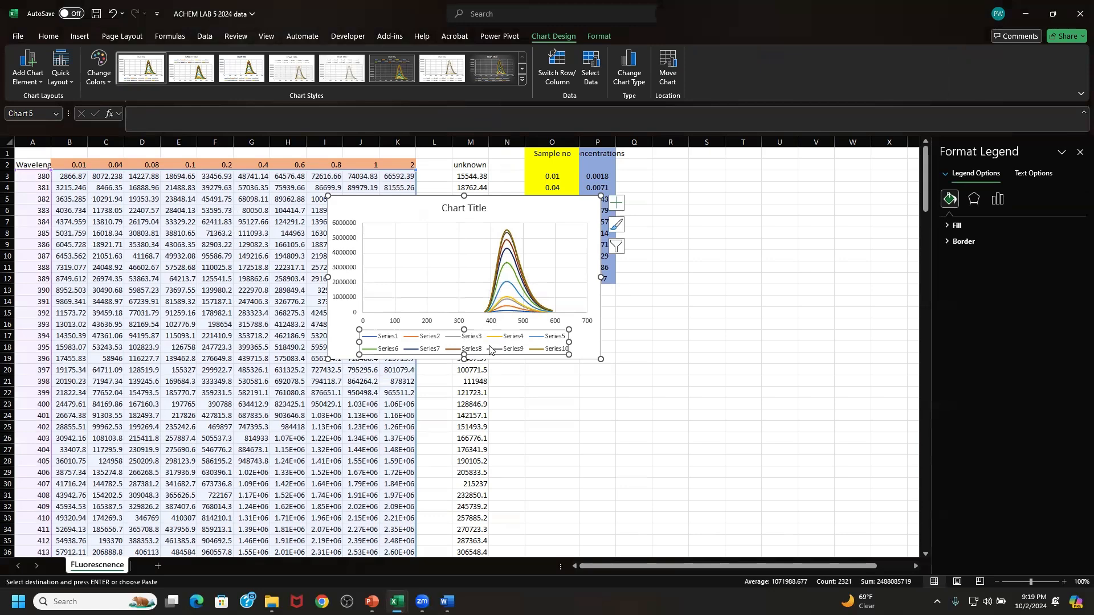
key(Delete)
click(489, 349)
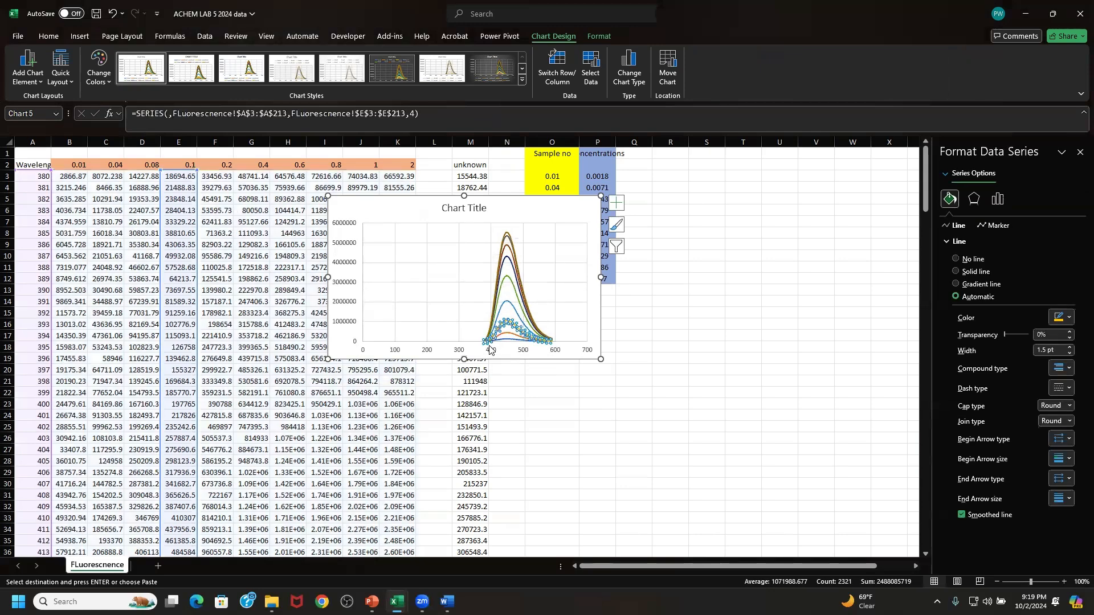
- Set the fluorescence chart's horizontal axis minimum to 380 and reduce its maximum to the end of the wavelength data, about 590
click(495, 354)
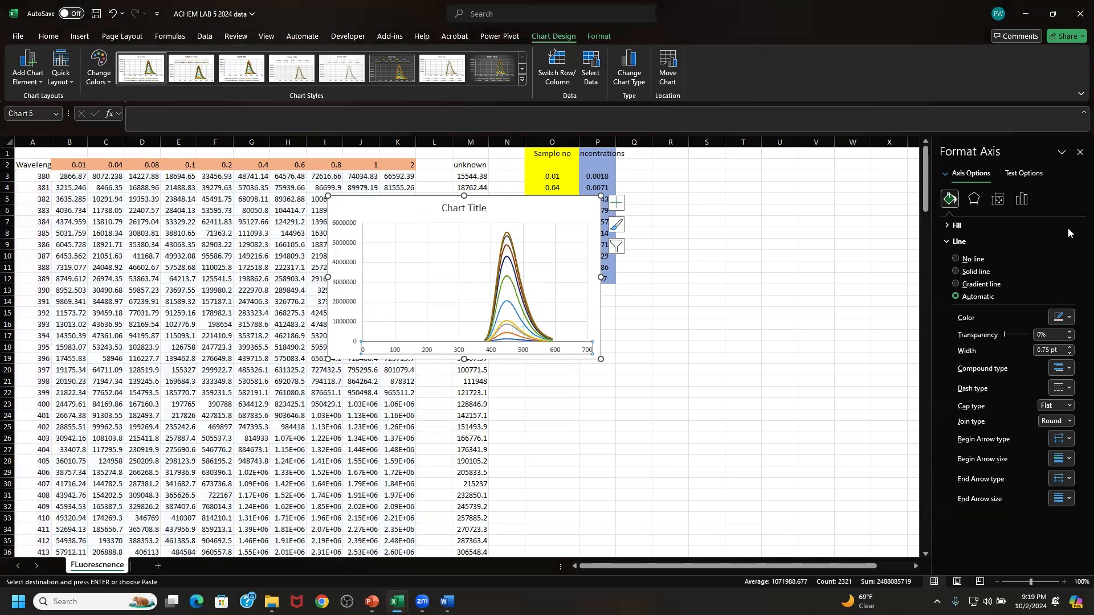
click(1021, 198)
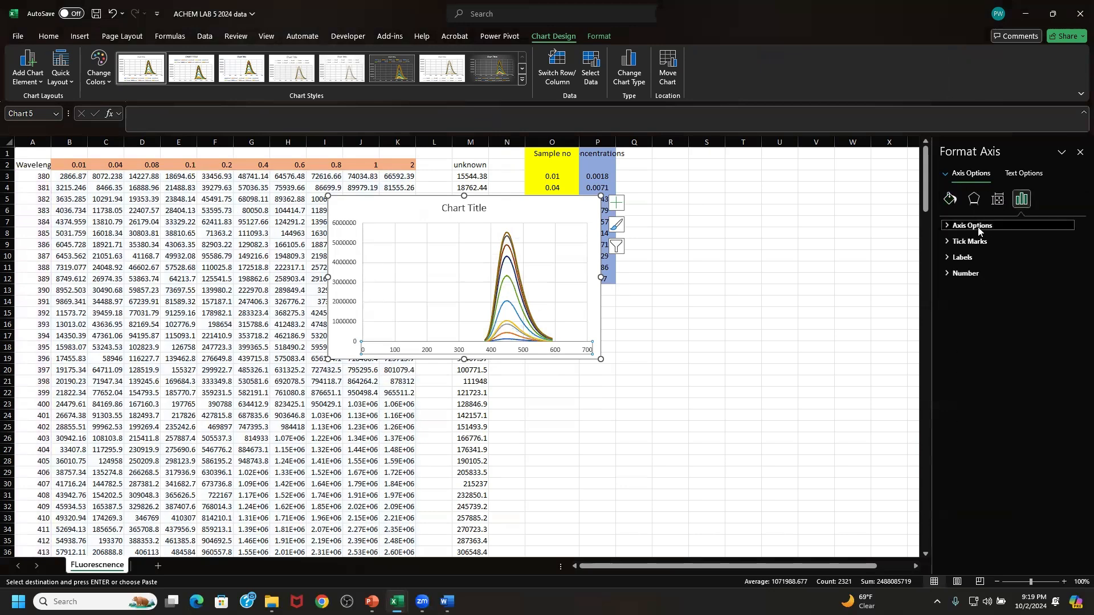
click(971, 225)
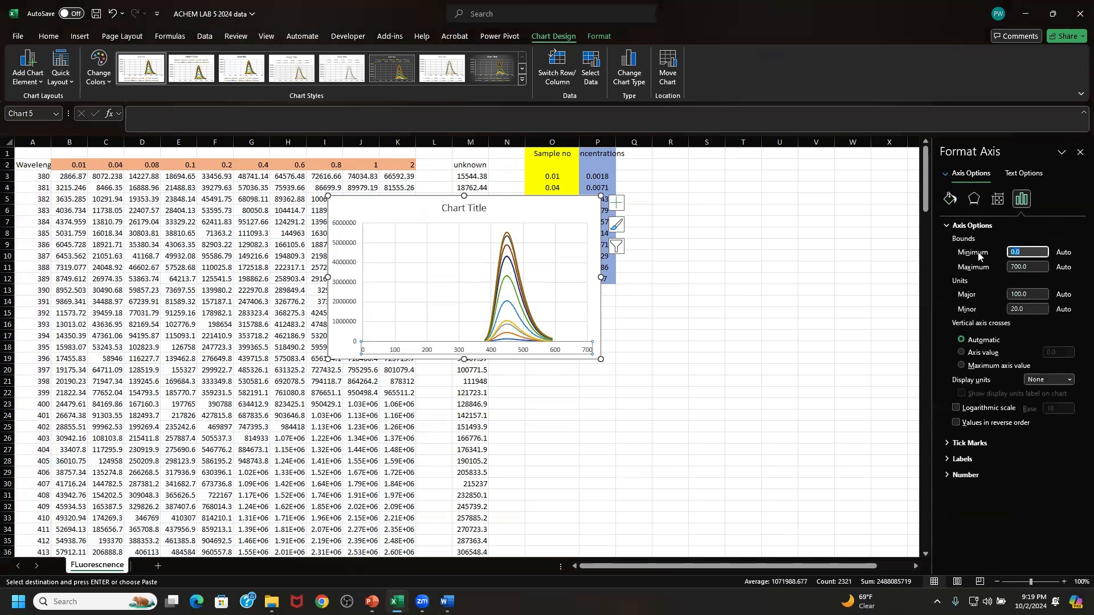
text(380)
click(1008, 267)
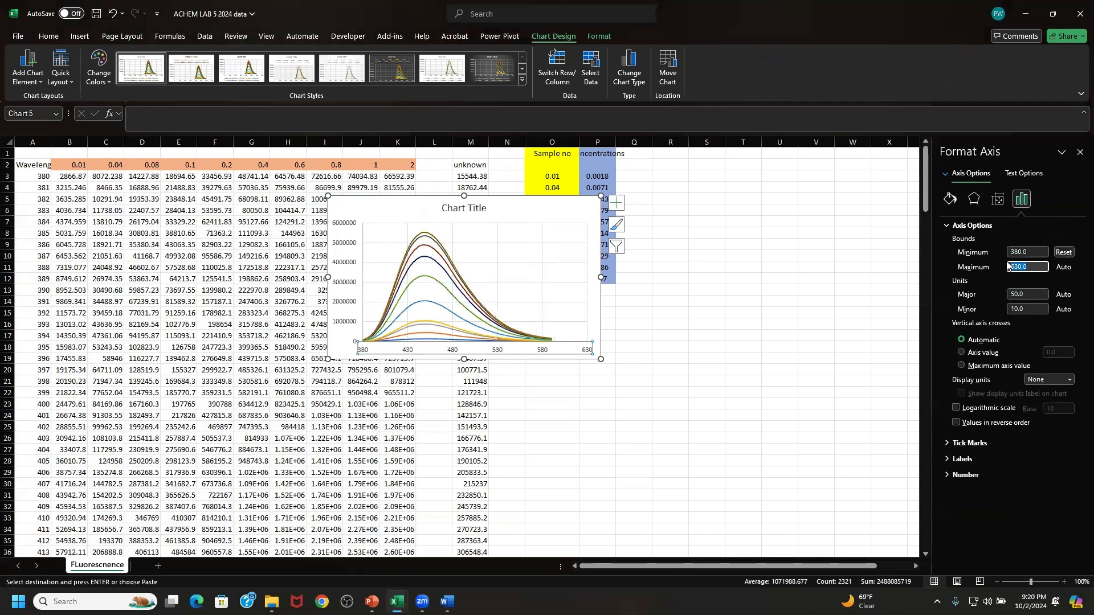
text(8)
- Replace the fluorescence chart's title with "F Intensity vs Wavelength (nm)"
click(466, 212)
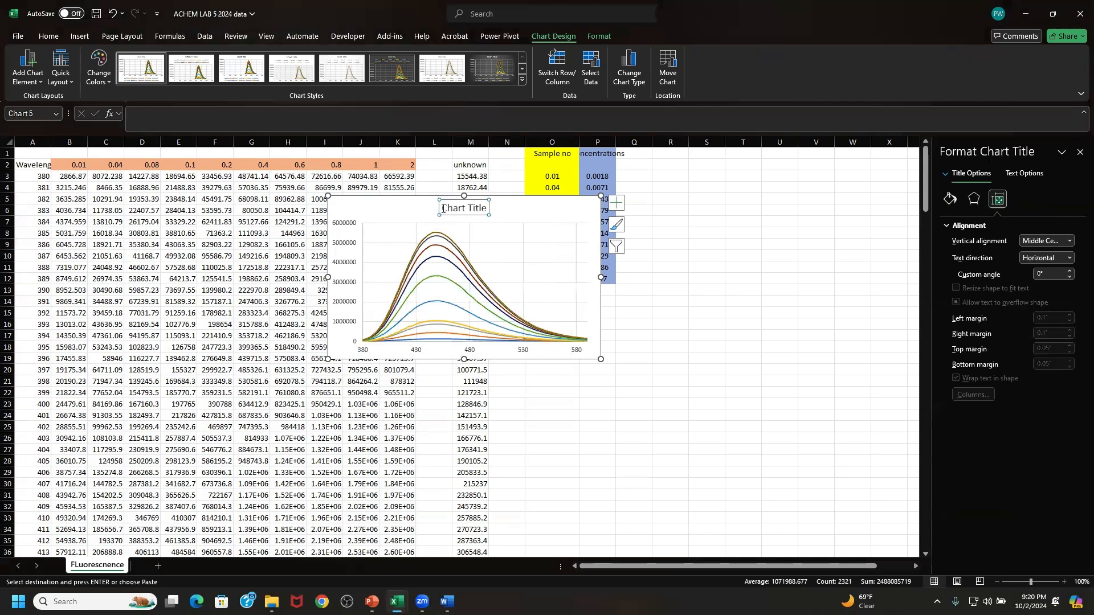
triple_click(467, 214)
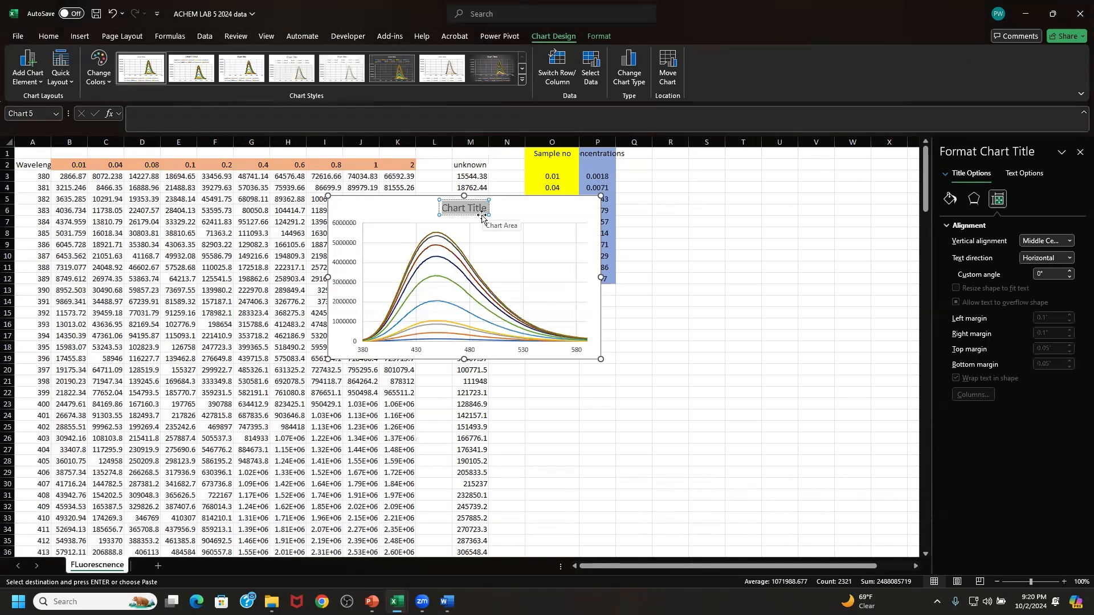
text(F)
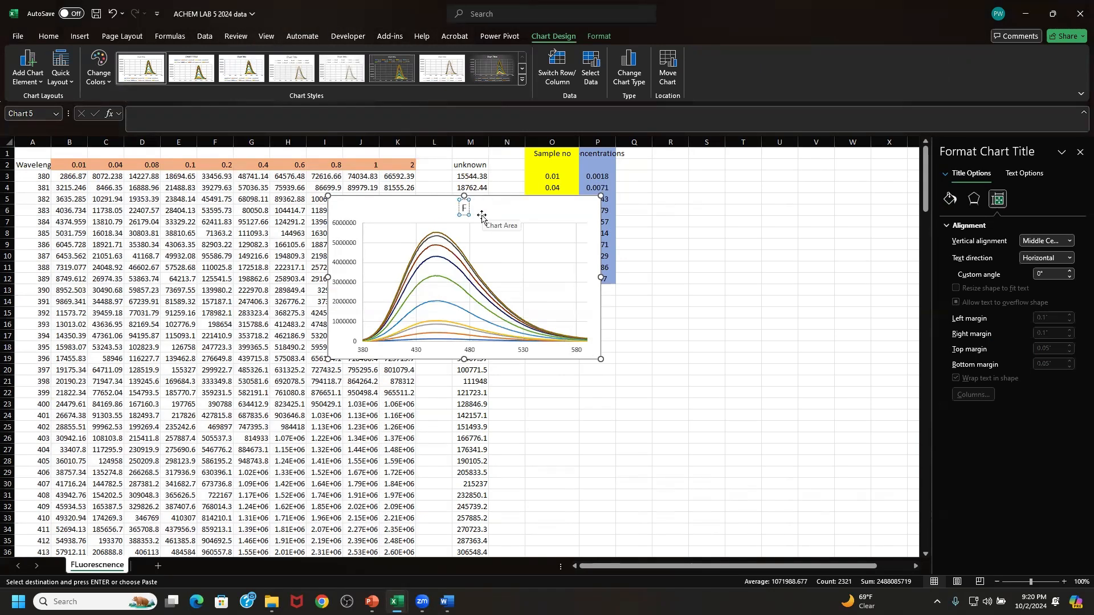
text( Intensity)
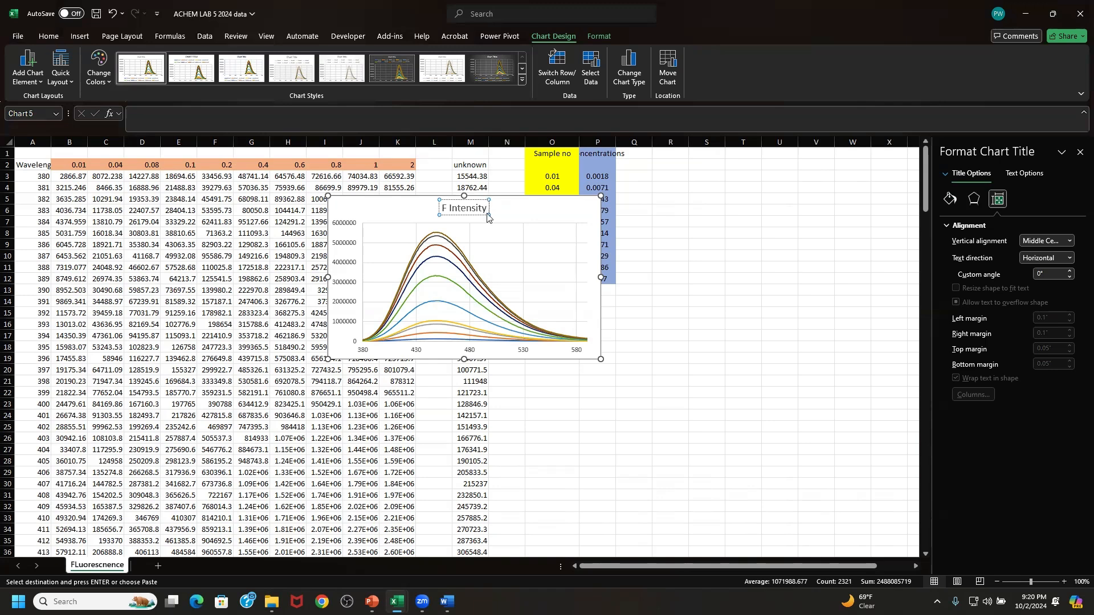
text(vs Wave)
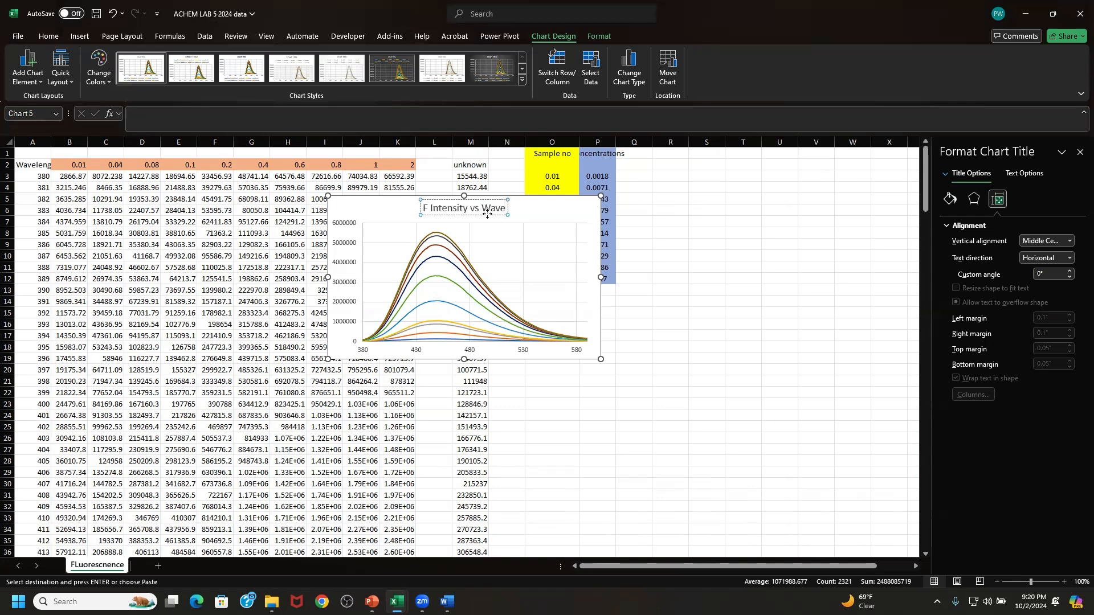
text(length)
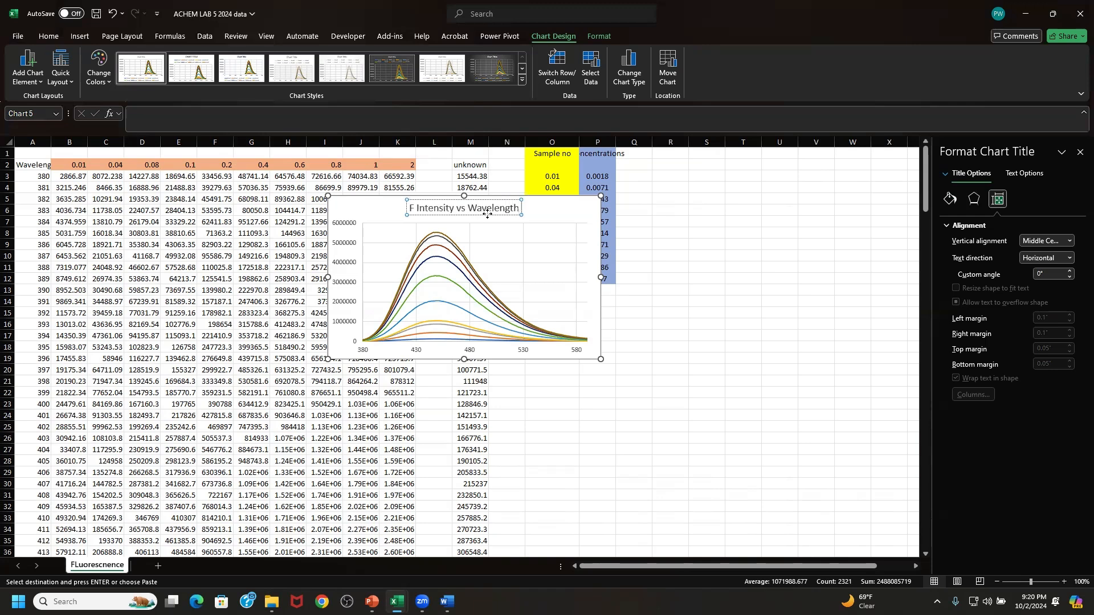
text( (nm))
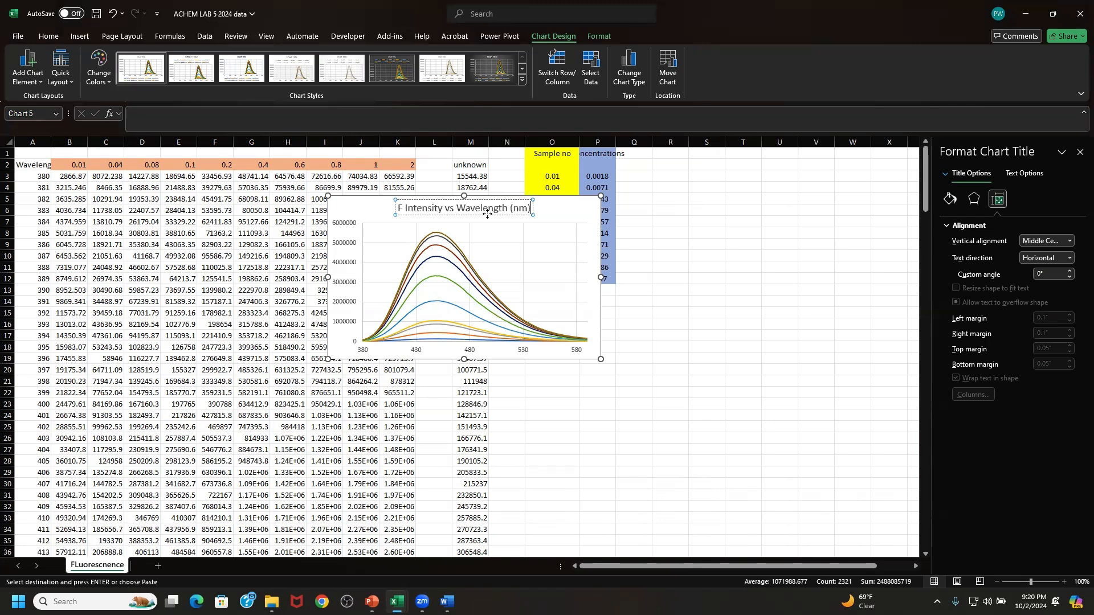
- Add axis titles to the fluorescence chart and name the vertical axis "Intensity"
click(593, 208)
click(618, 205)
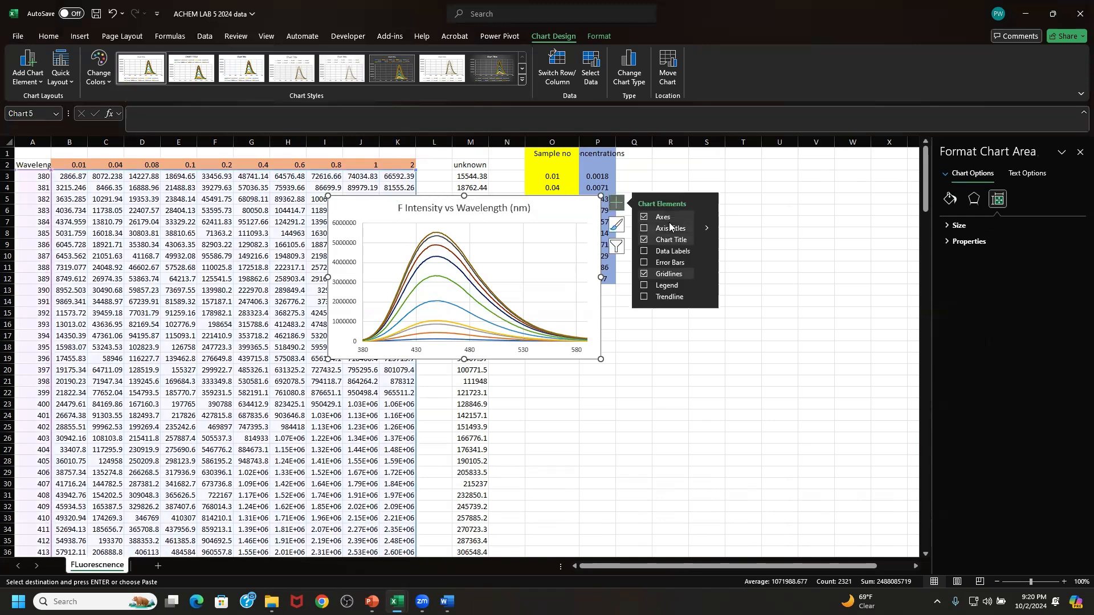
click(670, 228)
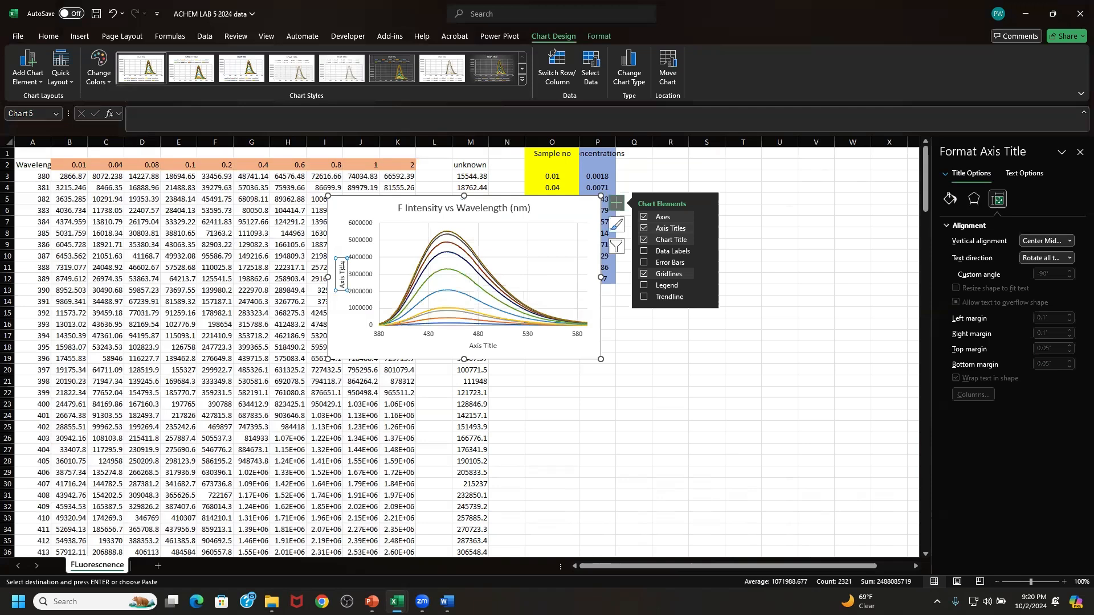
click(342, 263)
drag(342, 263, 344, 282)
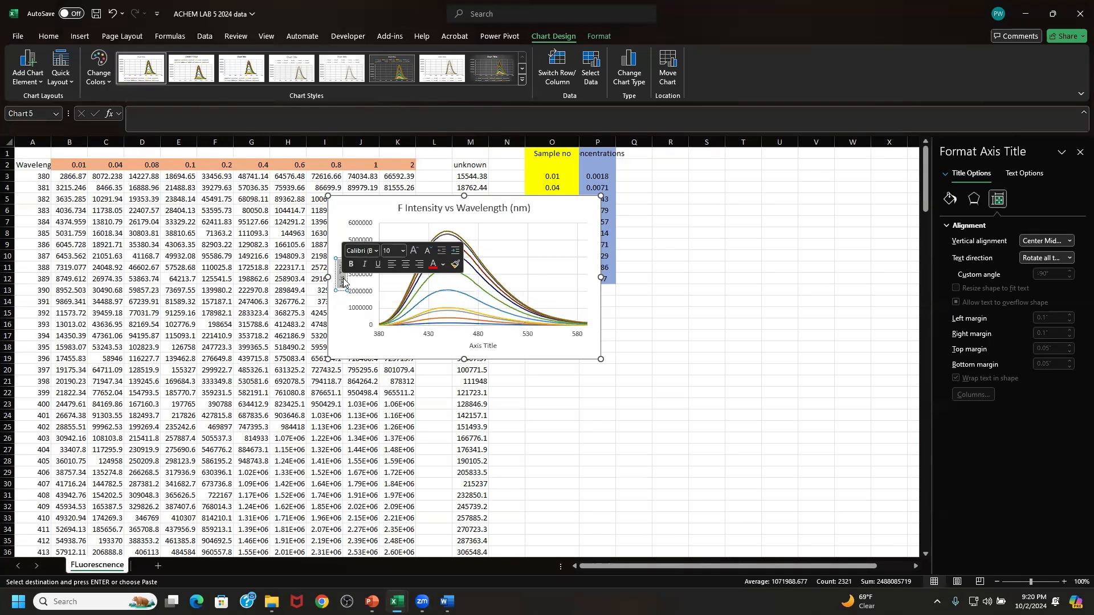
key(Delete)
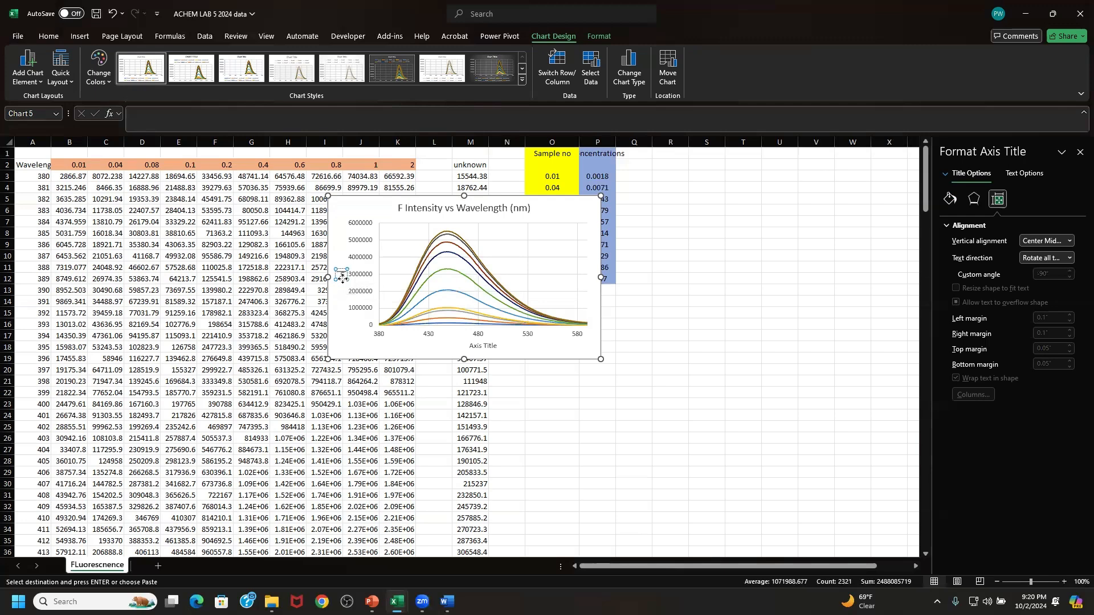
text(Intens)
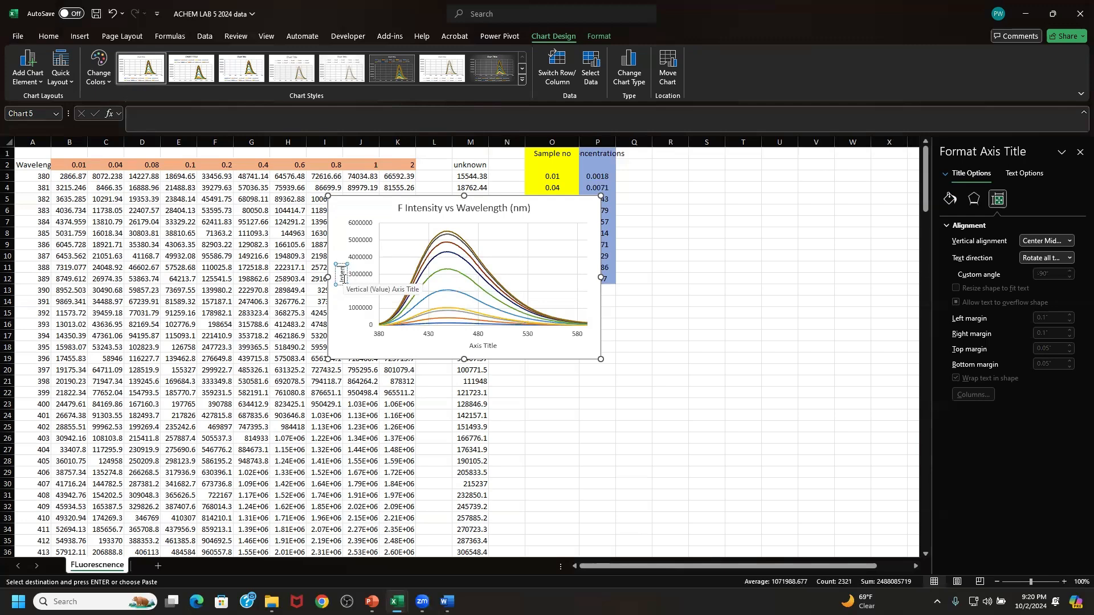
text(ity)
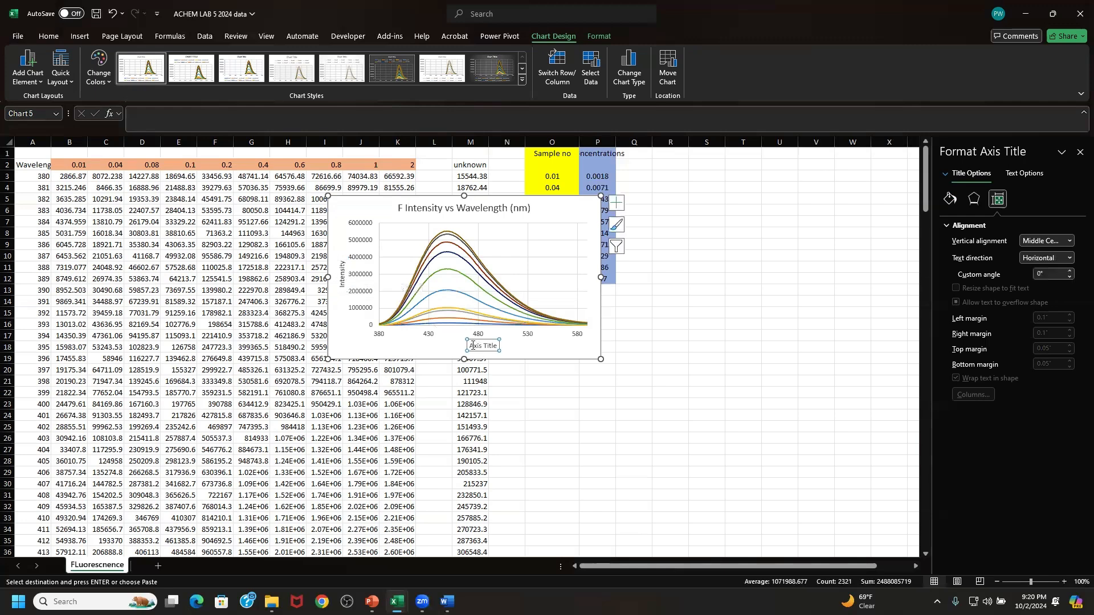
- Name the fluorescence chart's horizontal axis "Wavelength (nm)"
drag(469, 345, 491, 347)
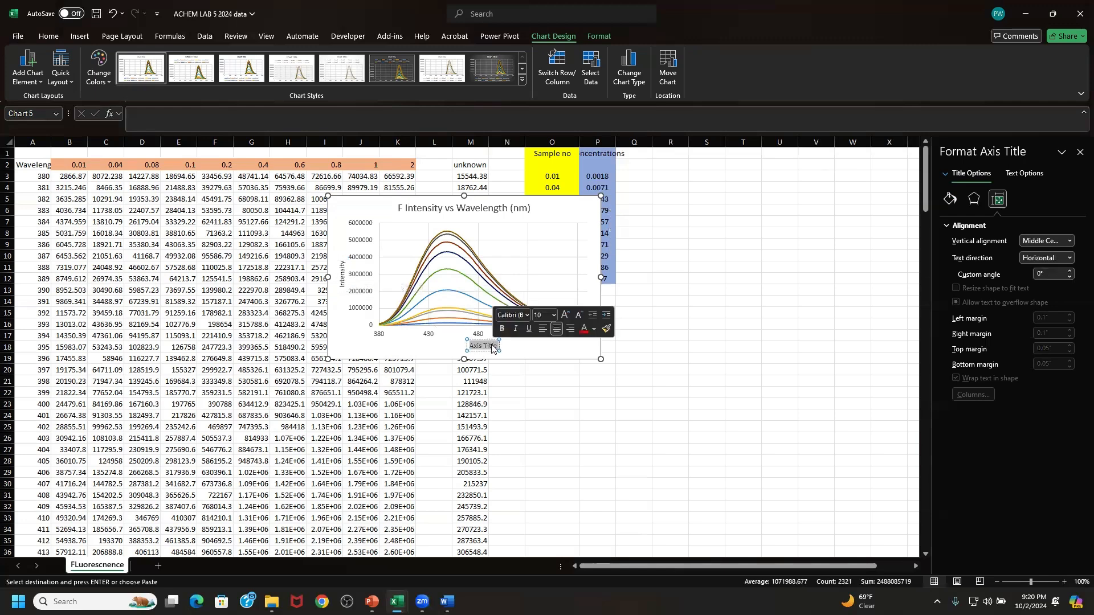
text(Wave)
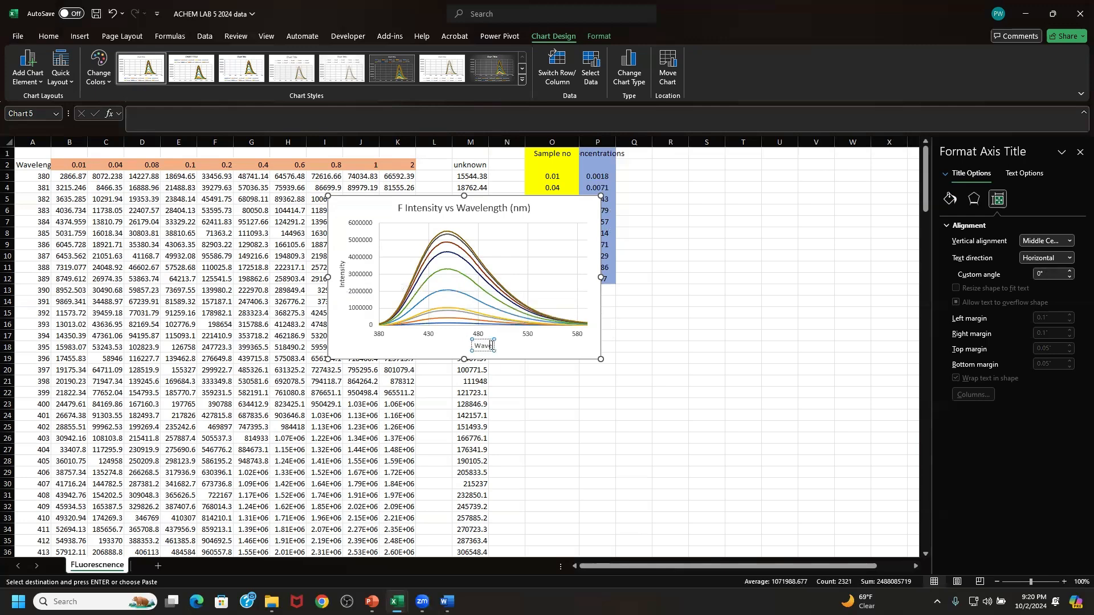
text(leng)
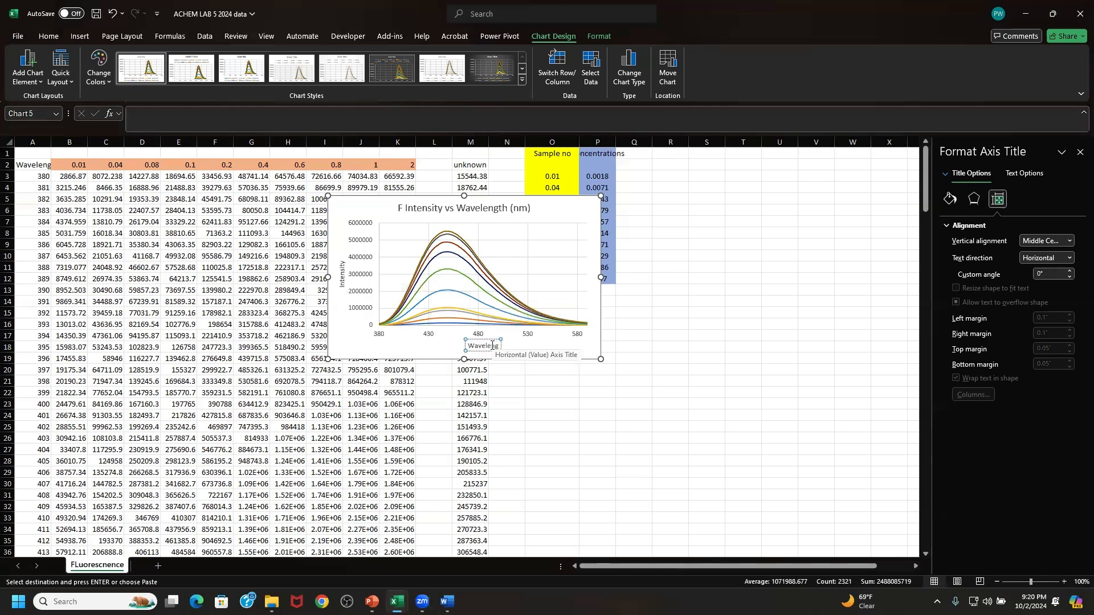
text(th (nm))
- Enlarge the fluorescence chart slightly and move it over columns D to K so the sample and concentration table is uncovered
drag(626, 390, 637, 403)
drag(591, 215, 370, 269)
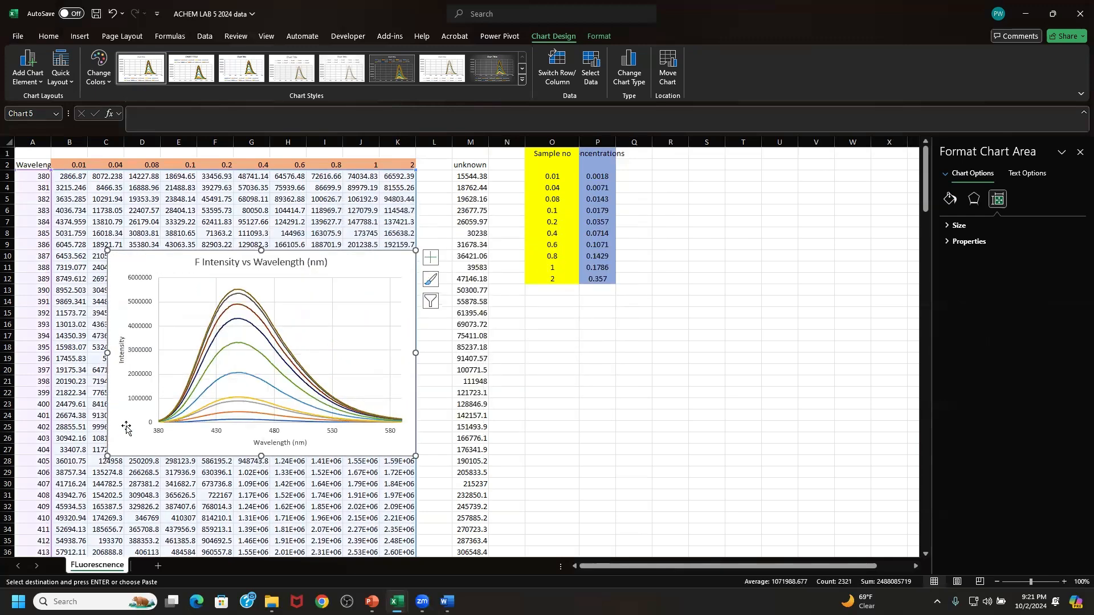
- Copy the 450 nm wavelength and intensity row, A73:K73
scroll(90, 425, down, 5)
scroll(90, 425, down, 6)
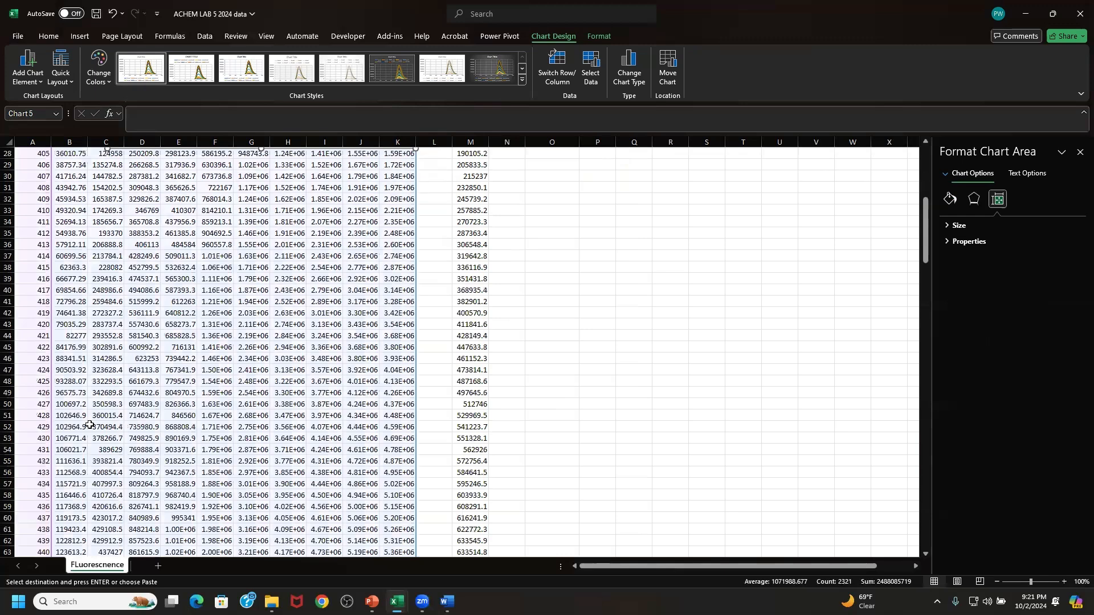
scroll(91, 425, down, 2)
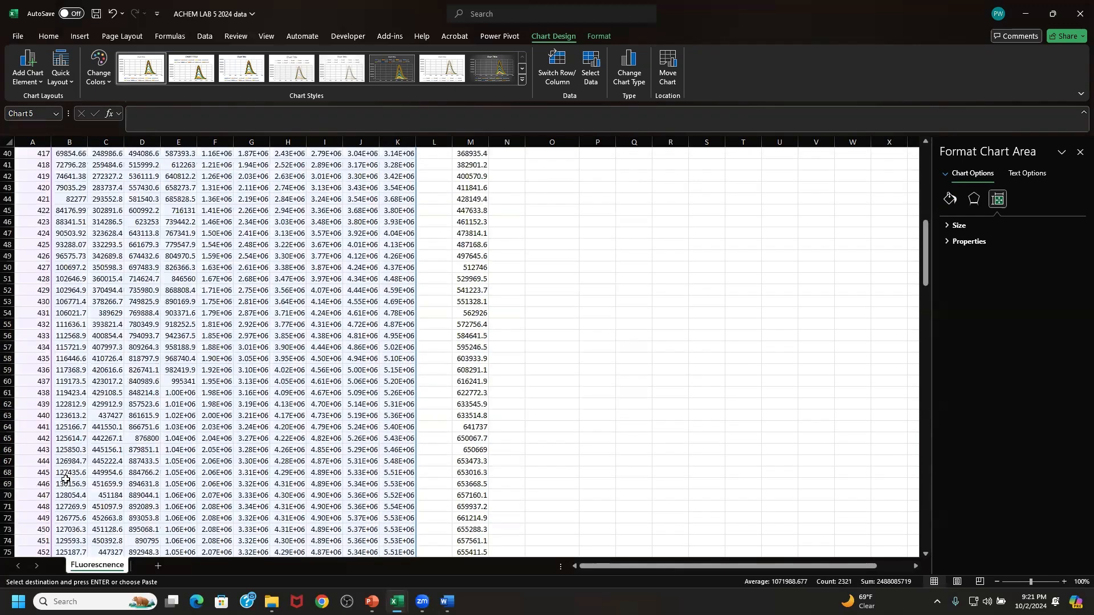
scroll(65, 478, down, 1)
drag(48, 495, 393, 497)
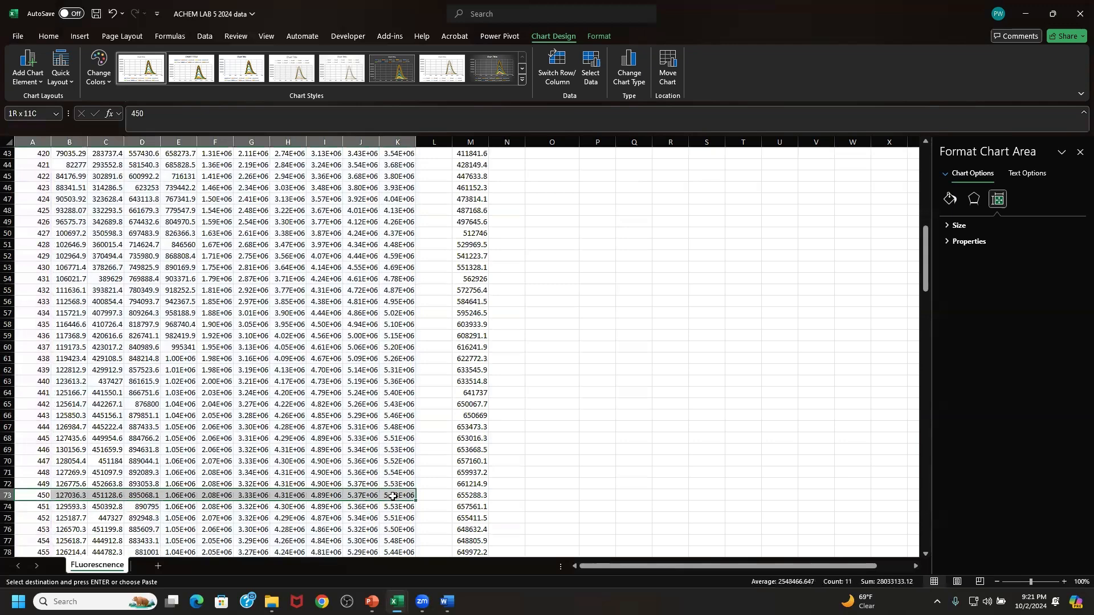
right_click(393, 496)
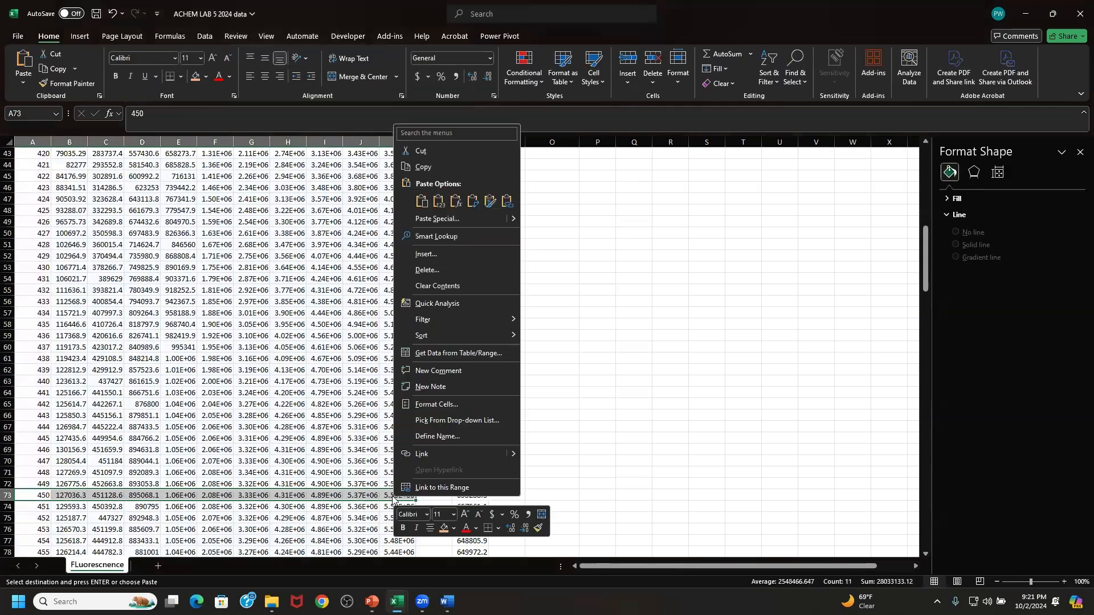
click(444, 168)
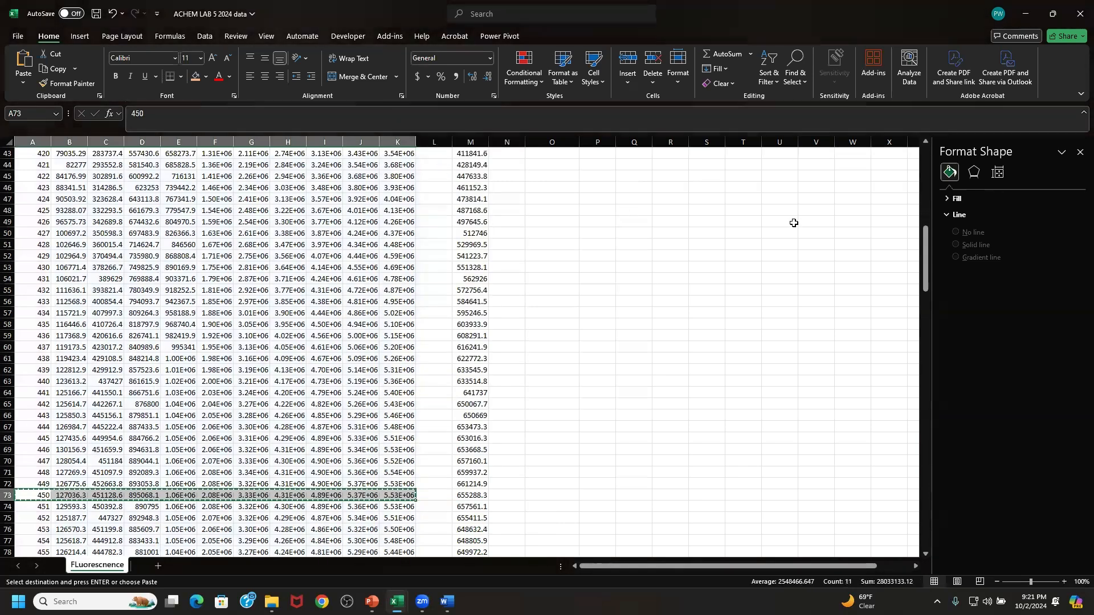
- Paste the copied 450 nm row as transposed values down column U, starting at cell U3
drag(925, 250, 908, 149)
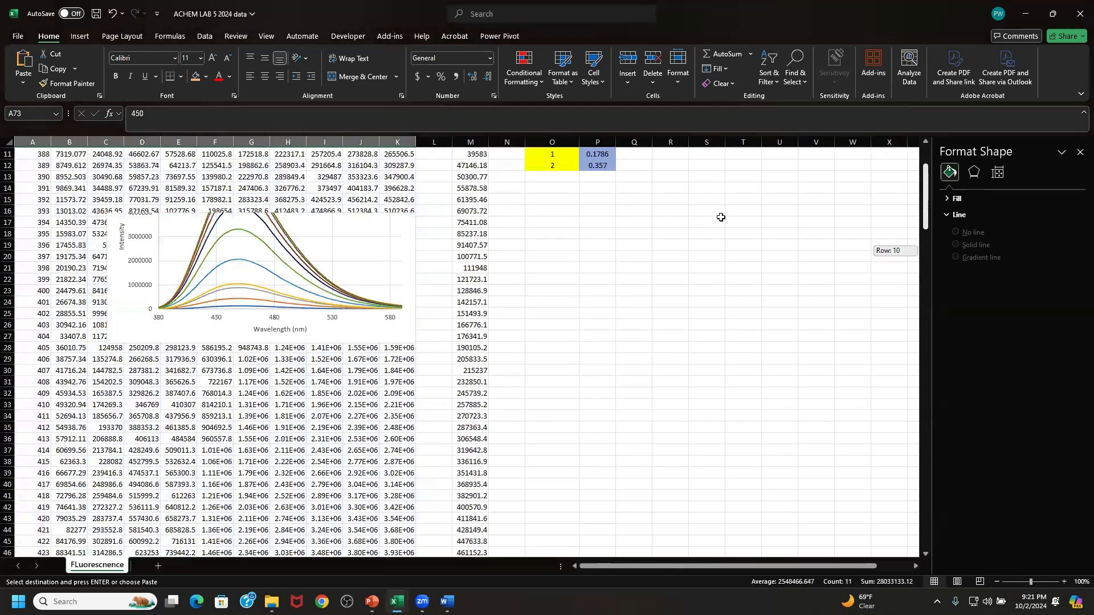
click(789, 173)
right_click(787, 178)
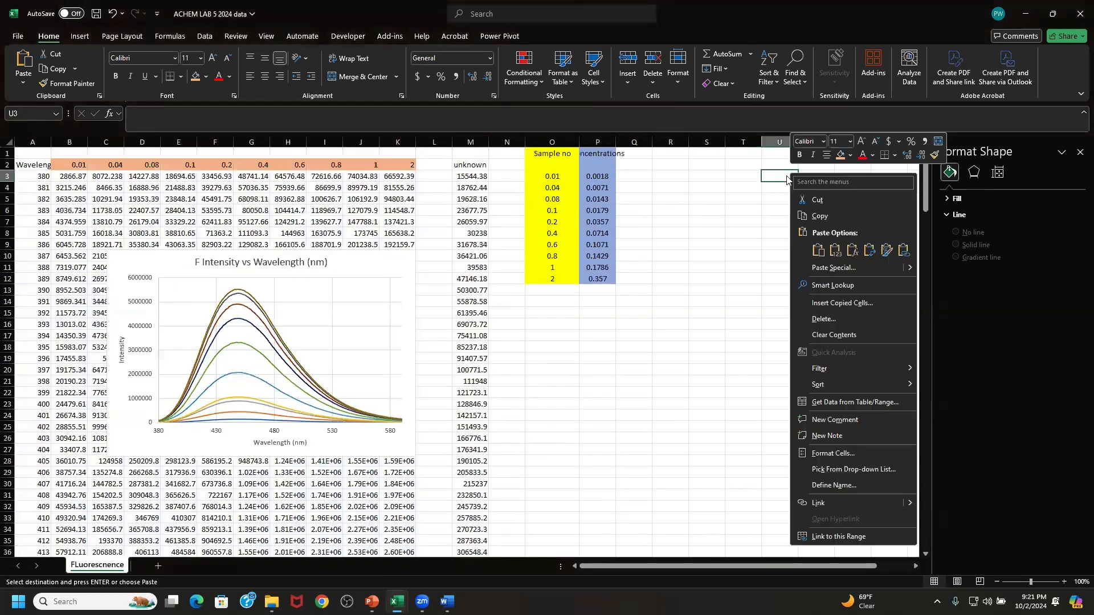
click(824, 266)
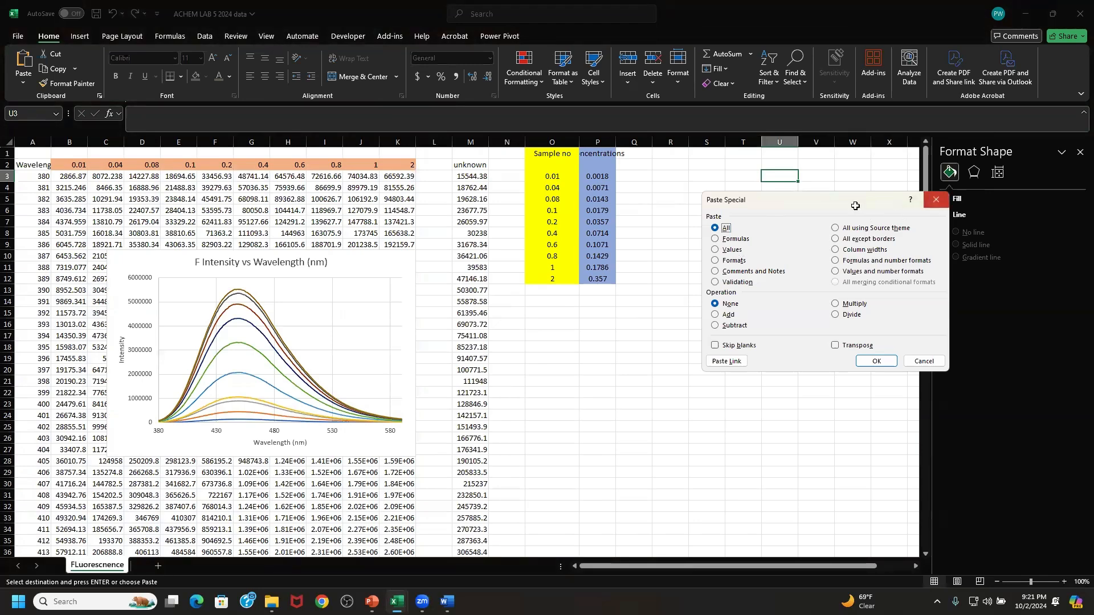
click(936, 200)
right_click(772, 173)
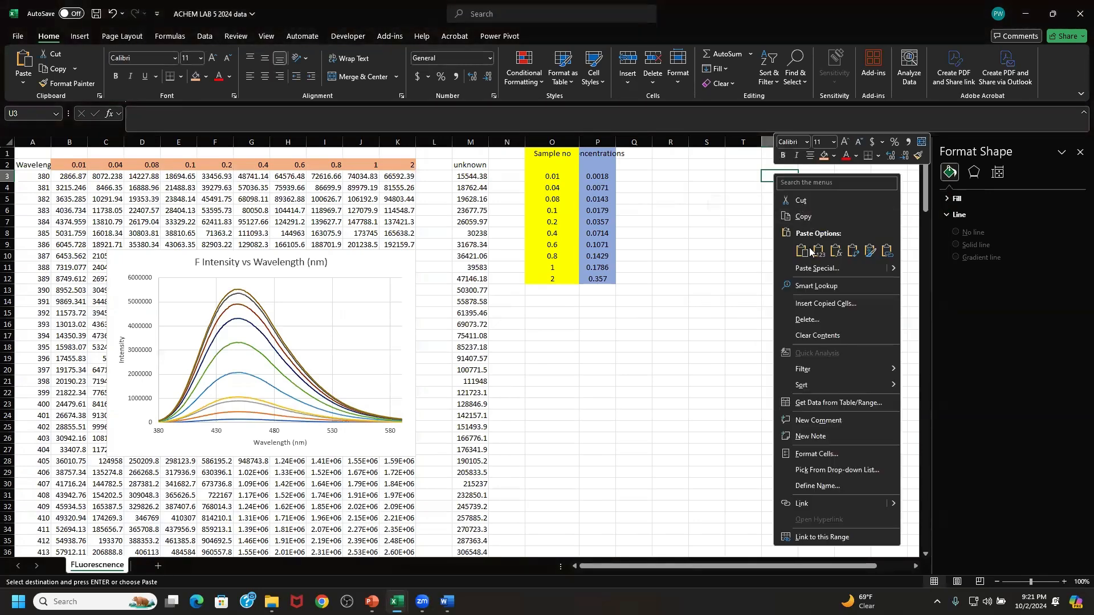
click(810, 273)
click(708, 249)
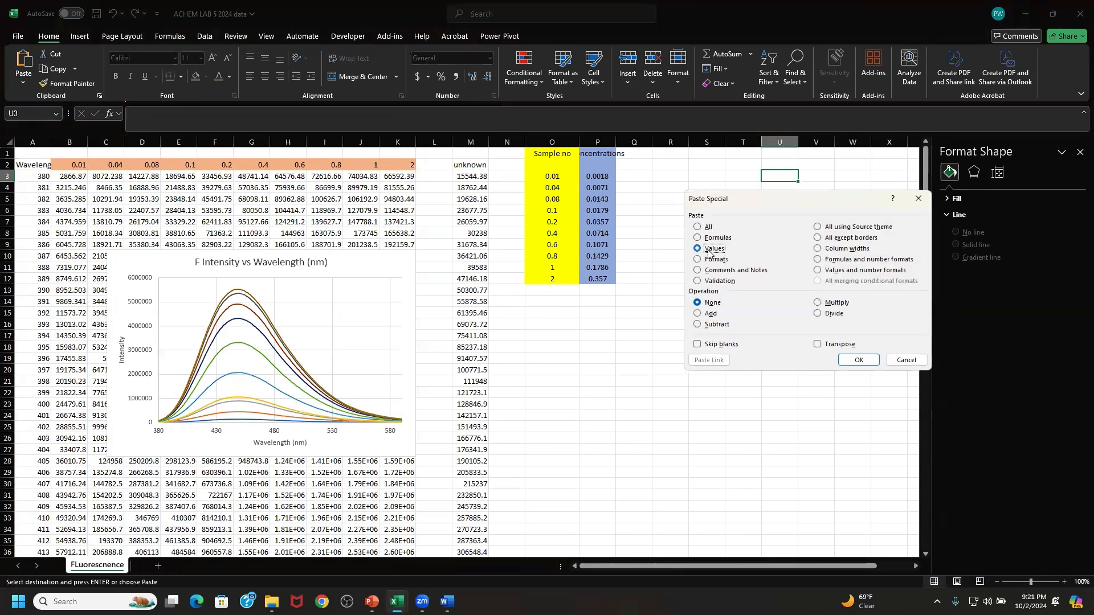
click(846, 345)
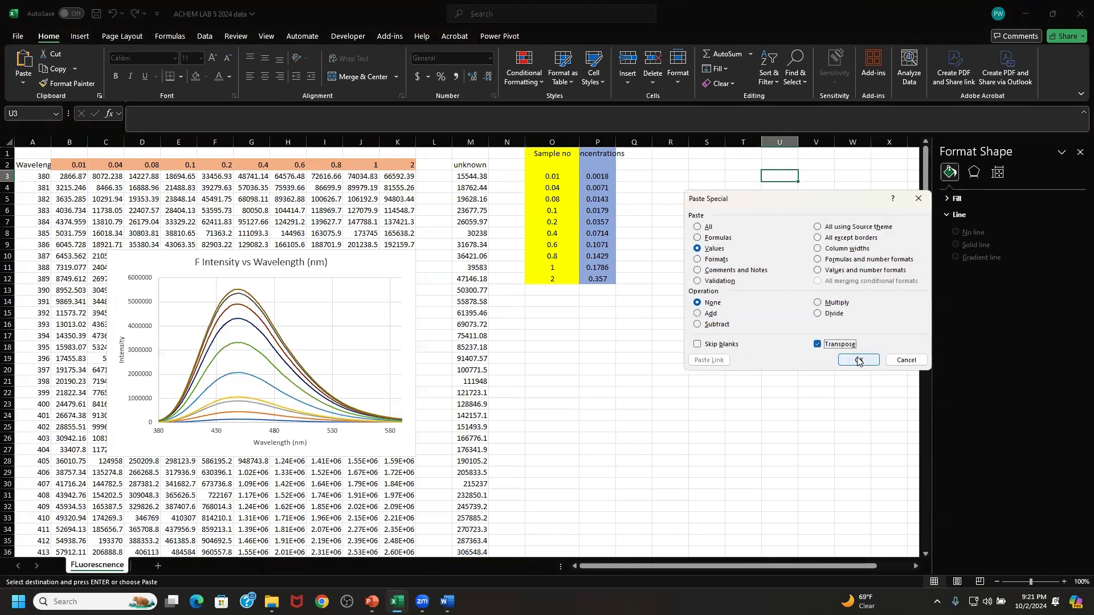
click(859, 361)
click(817, 210)
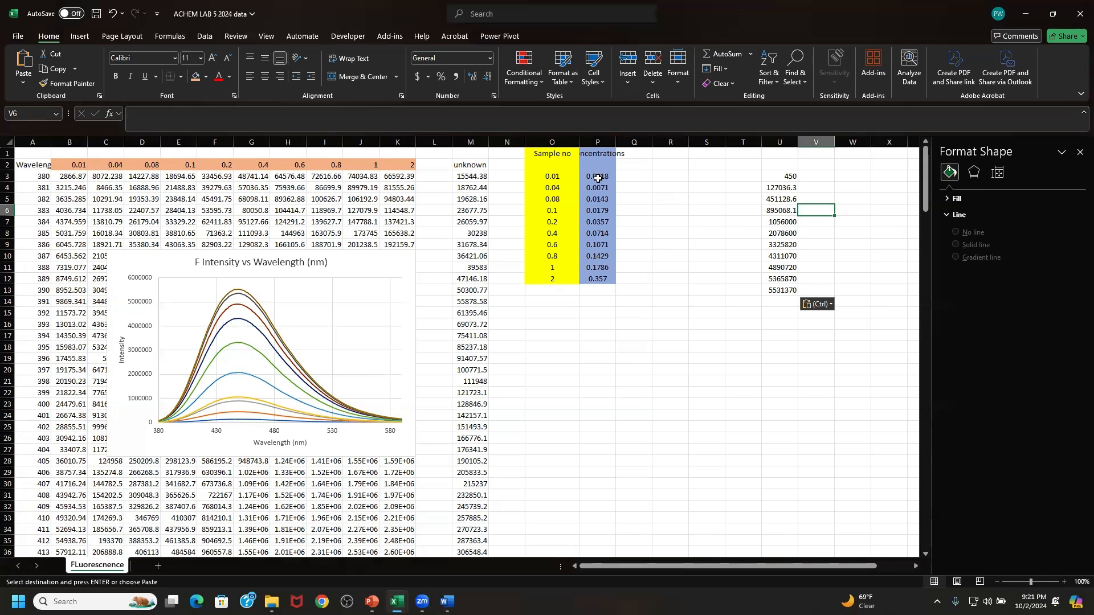
- Copy the concentrations in P3:P12 and paste them beside the 450 nm intensities, starting at cell T4
drag(598, 178, 598, 280)
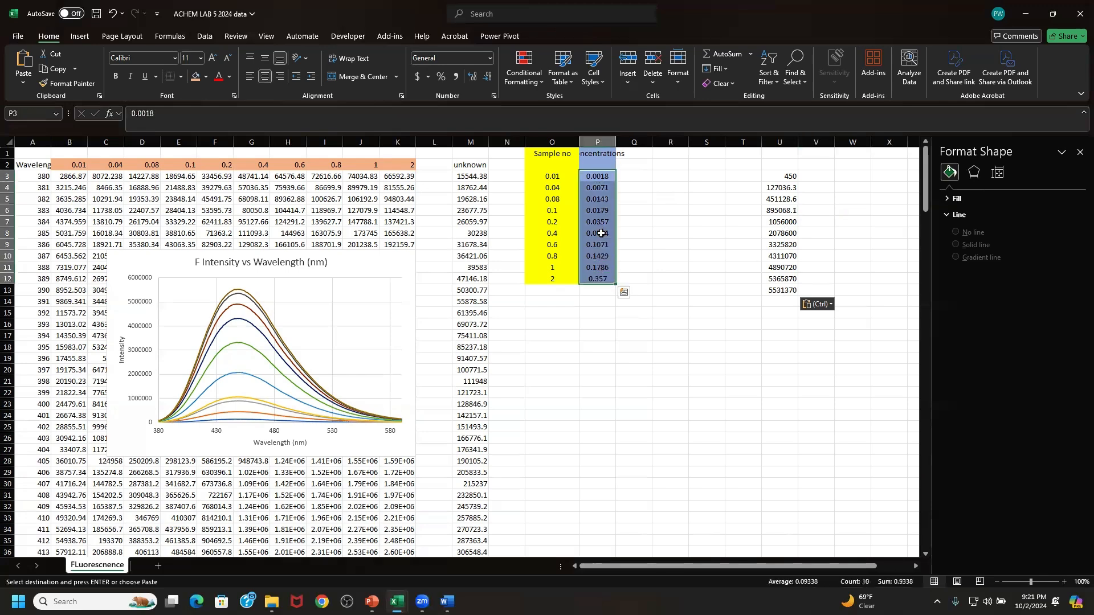
right_click(601, 235)
click(642, 256)
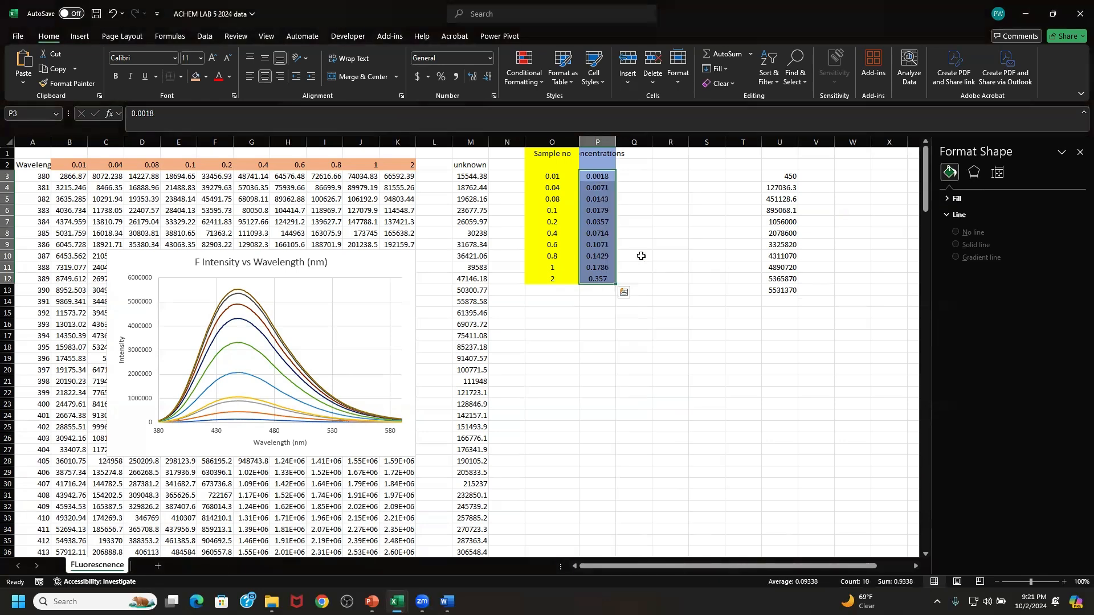
click(745, 187)
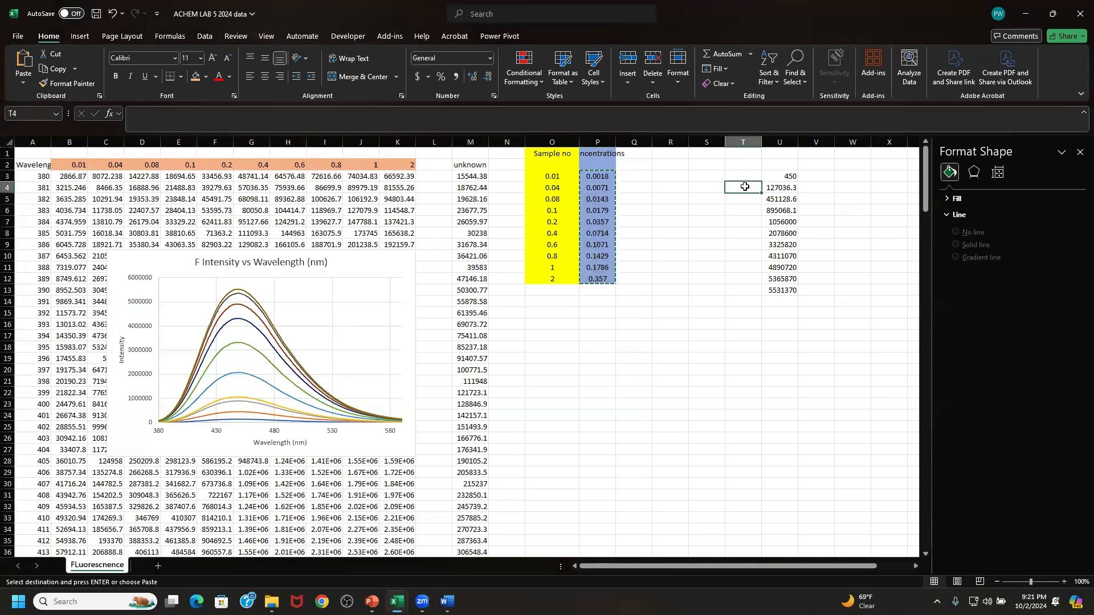
right_click(744, 187)
click(803, 260)
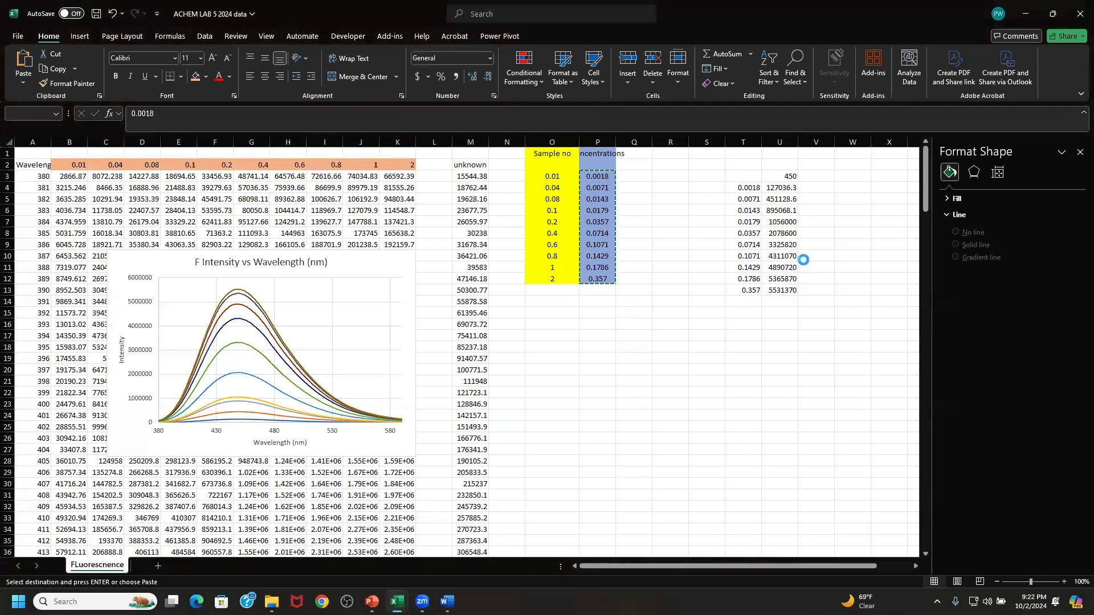
click(842, 222)
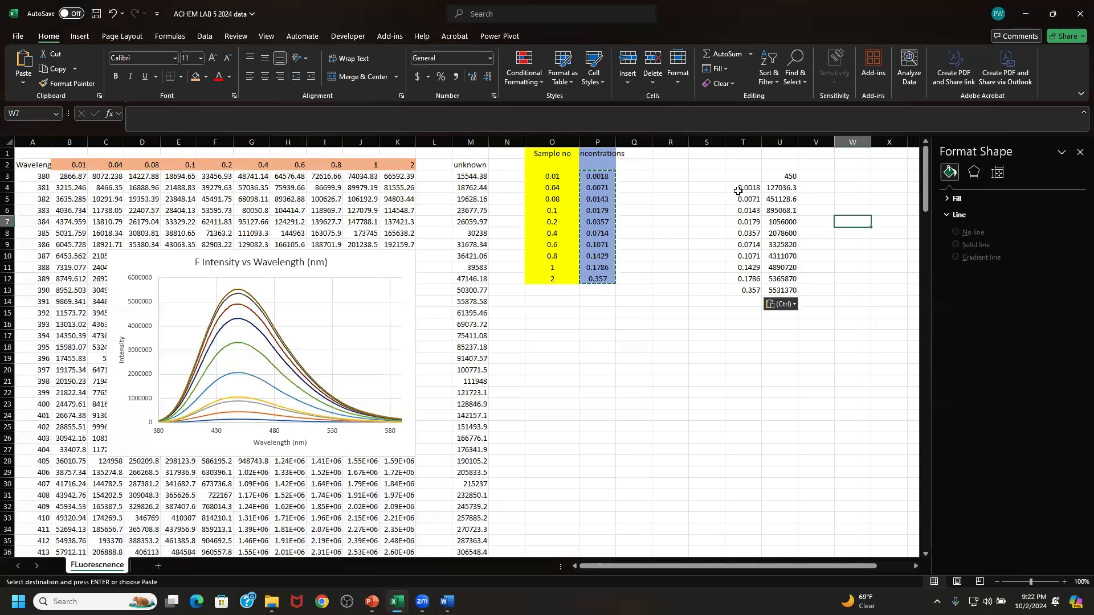
- Insert a markers-only scatter chart from the concentration and intensity data in T4:U13
drag(739, 192, 785, 292)
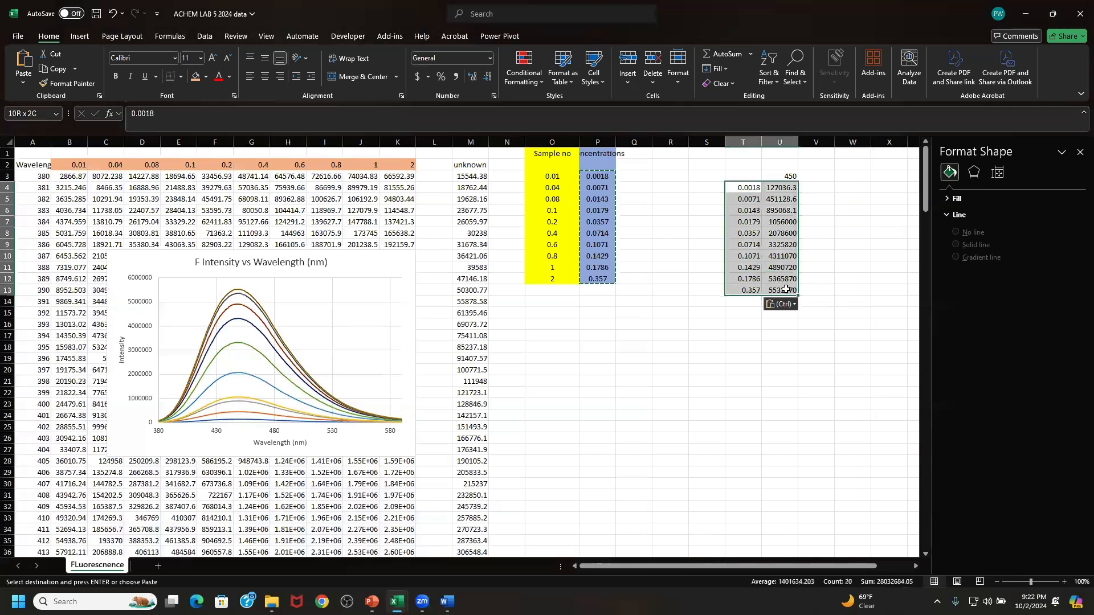
click(80, 36)
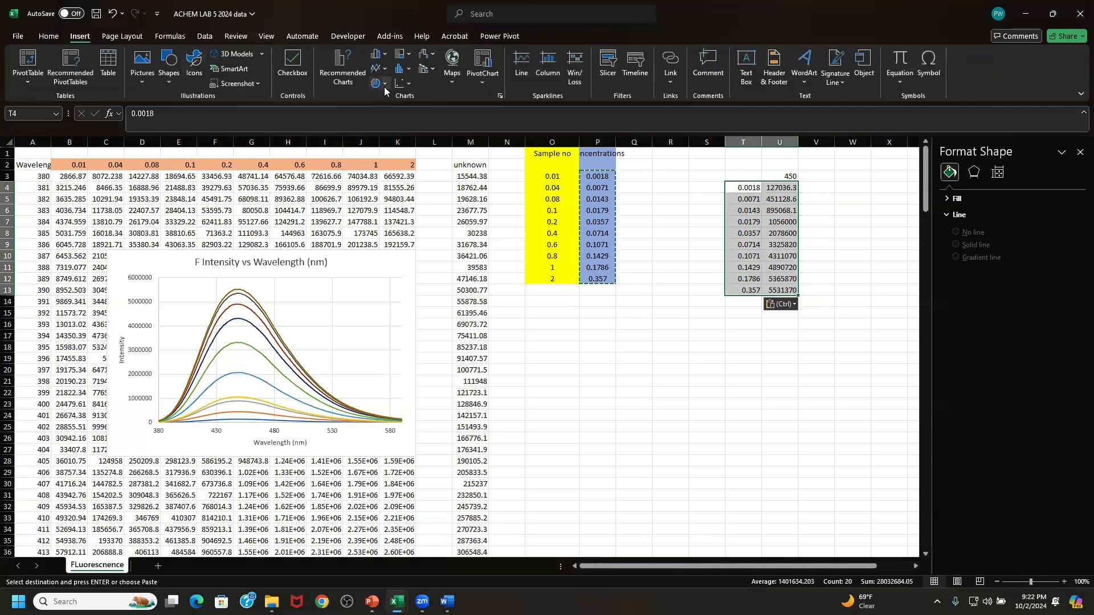
click(404, 87)
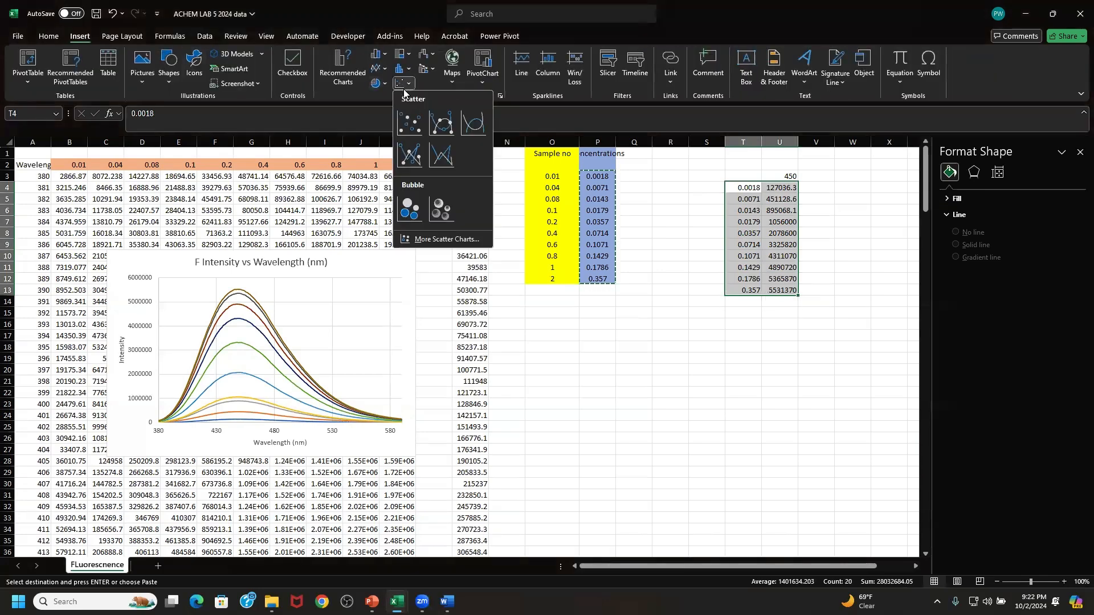
click(412, 118)
- Enlarge the new scatter chart and move it clear of the fluorescence spectra chart, below the first rows of the concentration table
drag(529, 284, 642, 249)
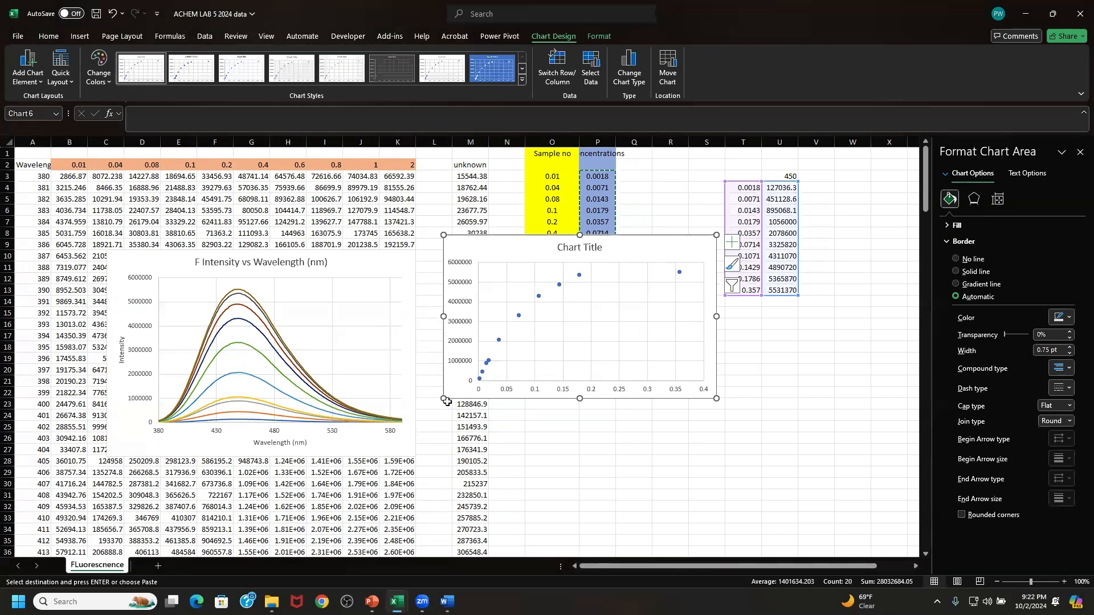
drag(444, 398, 394, 477)
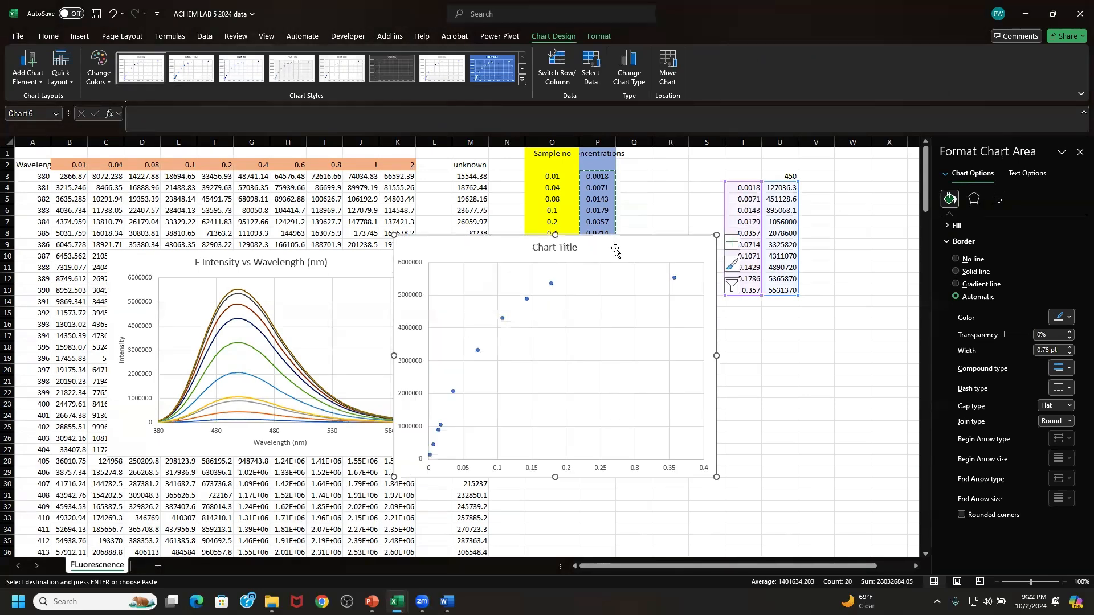
mouse_move(615, 249)
mouse_down()
mouse_move(690, 251)
mouse_move(709, 277)
mouse_move(709, 264)
mouse_move(693, 273)
mouse_up()
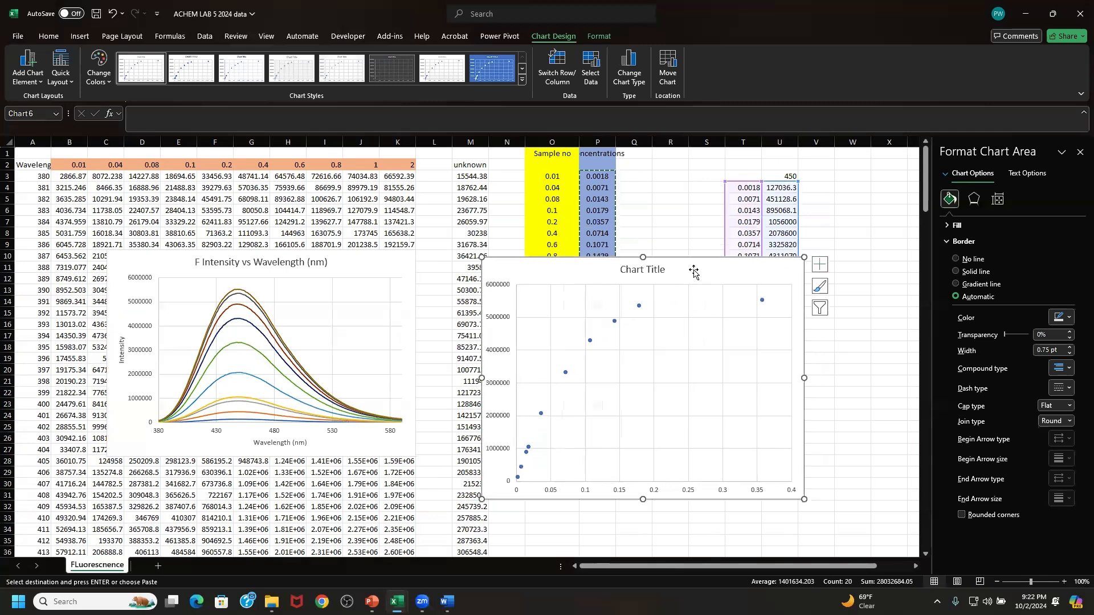
- Title the scatter chart "F intensity(450 nm) vs Concentration (mM)"
click(627, 272)
drag(620, 272, 665, 273)
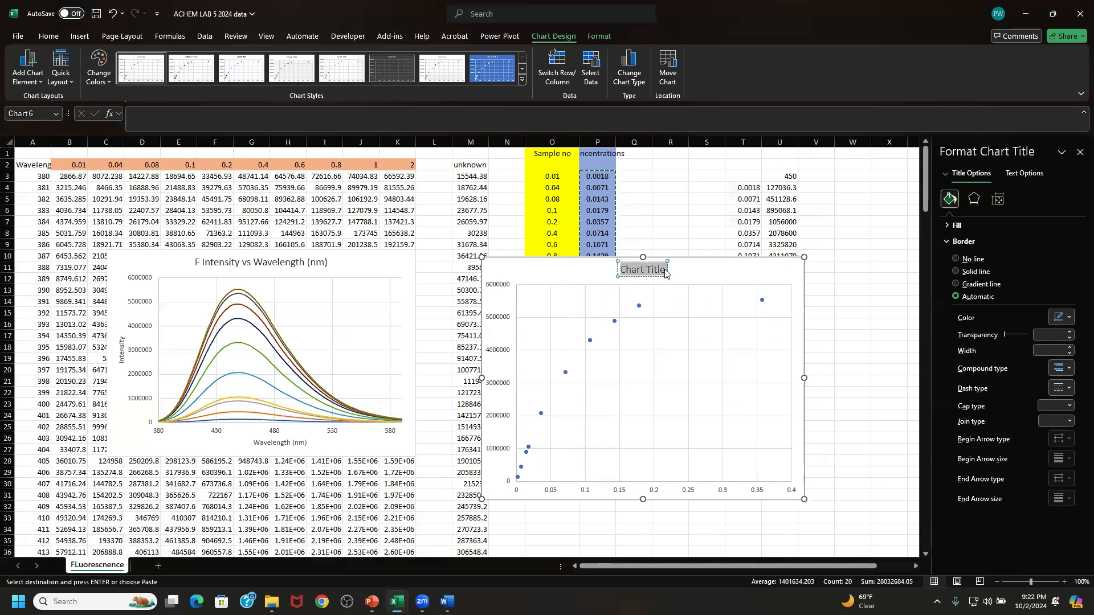
text(F in)
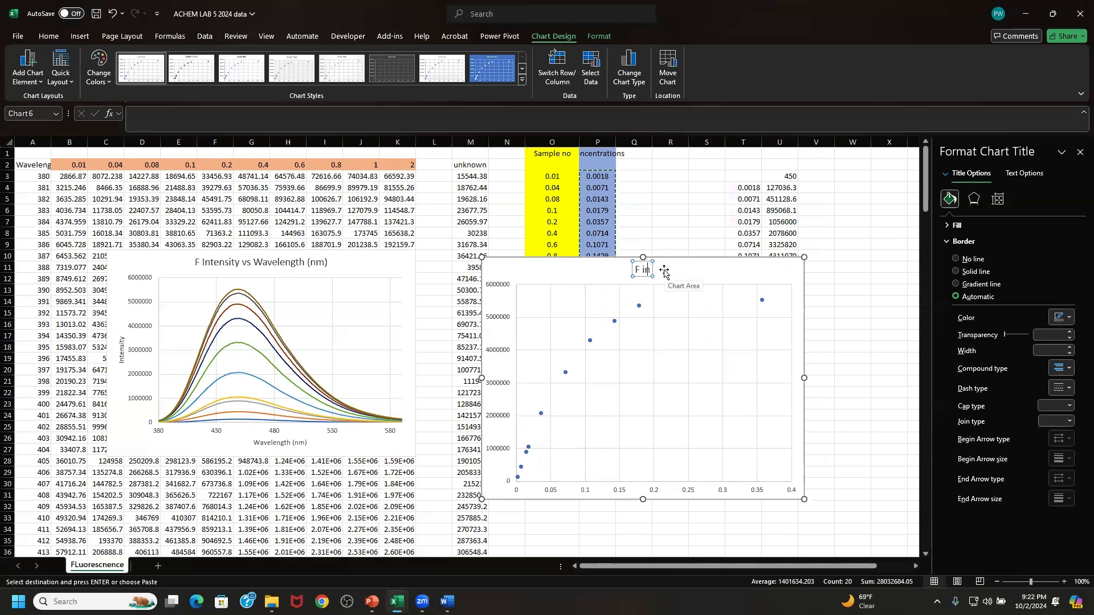
text(tensity)
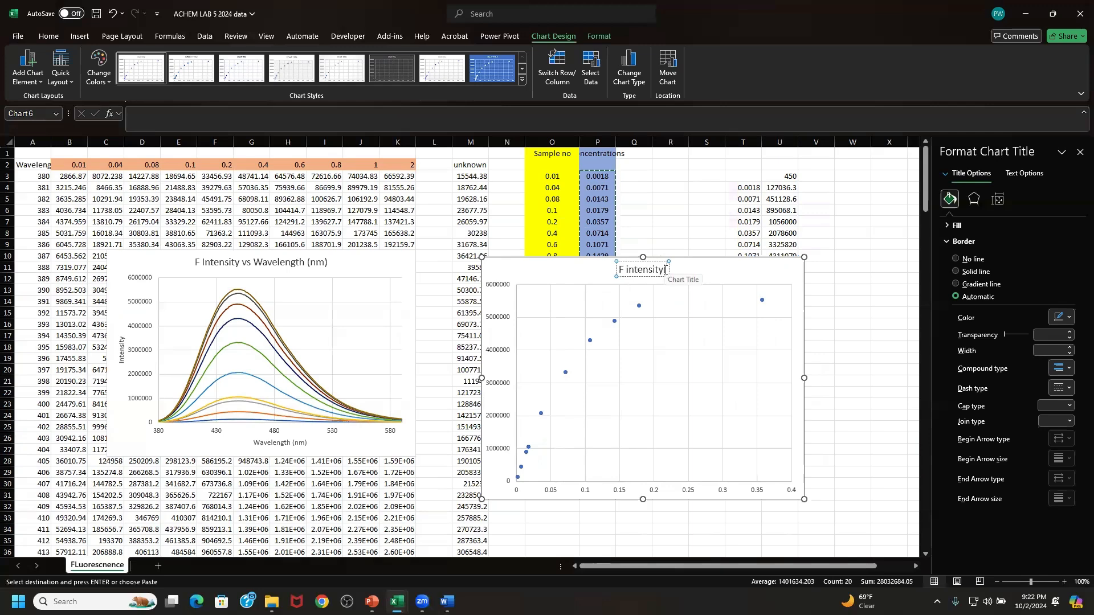
text( (450) nm)
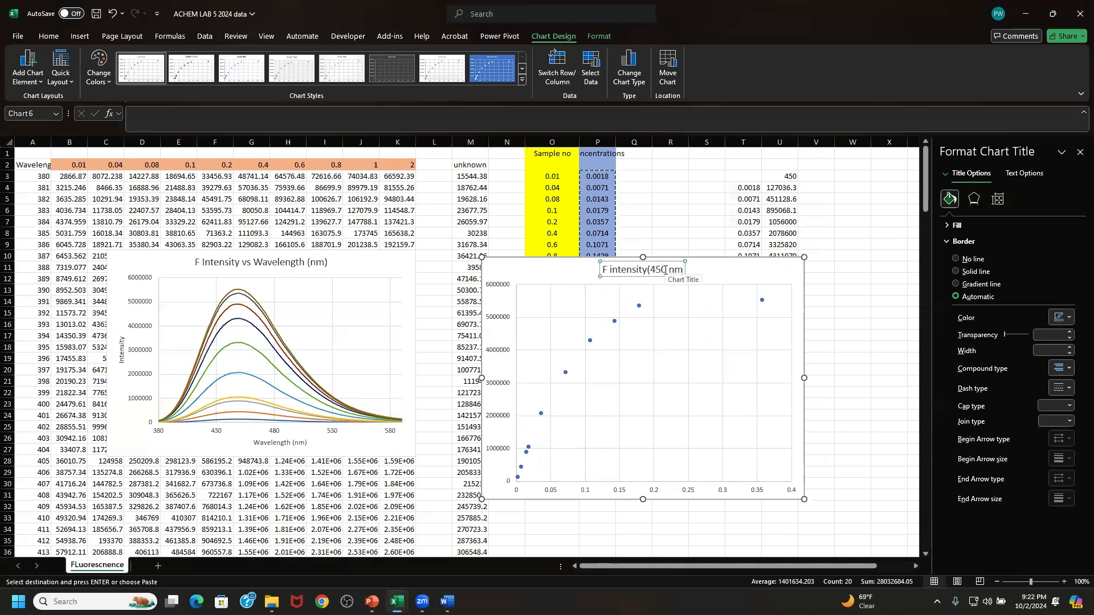
text() vs)
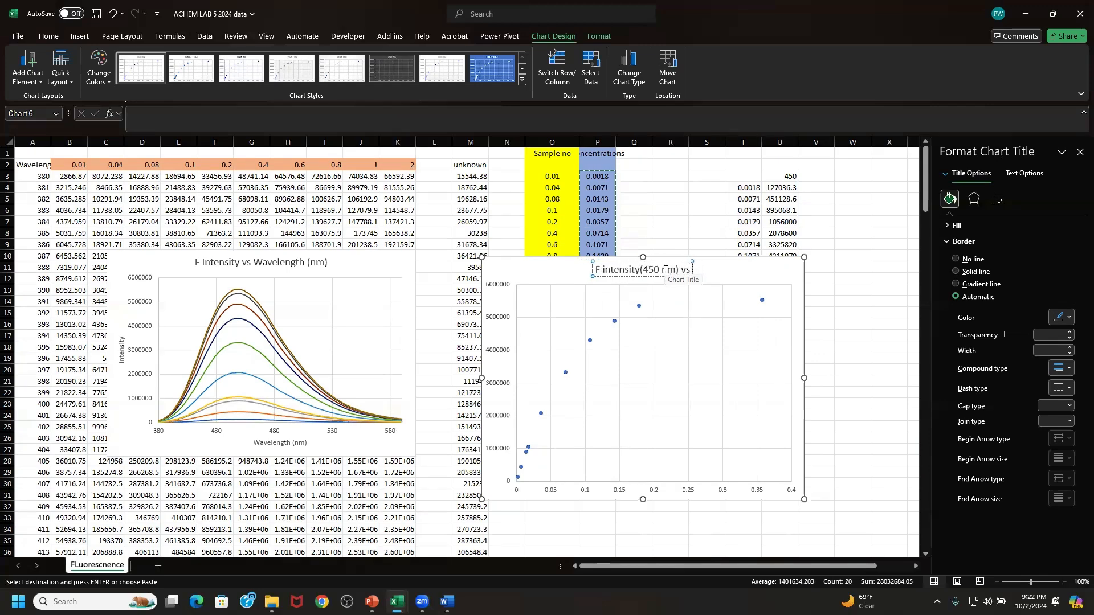
text( Concen)
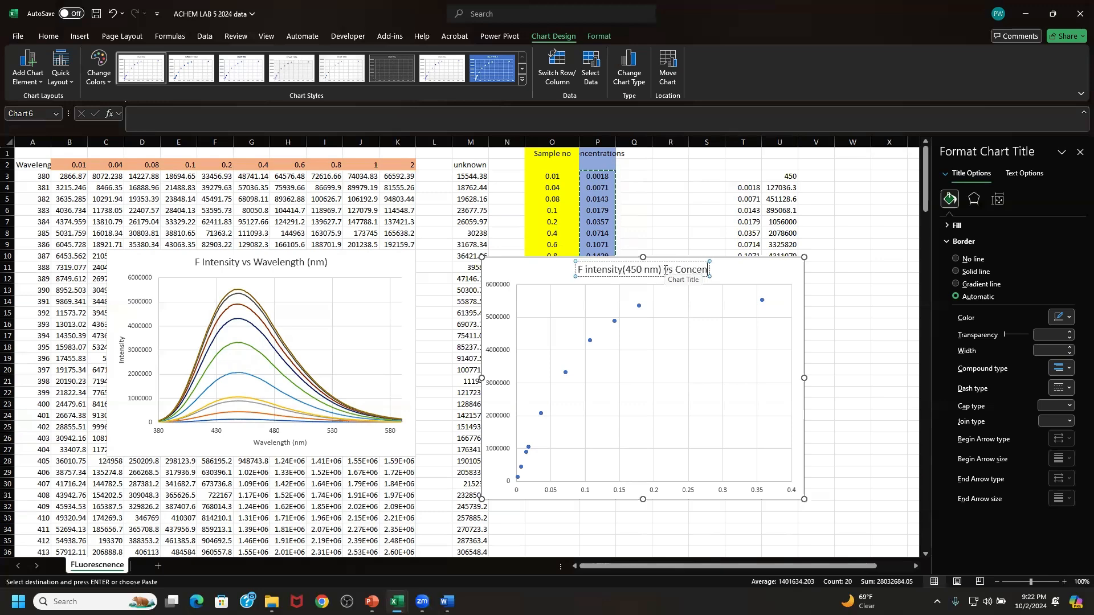
text(tration)
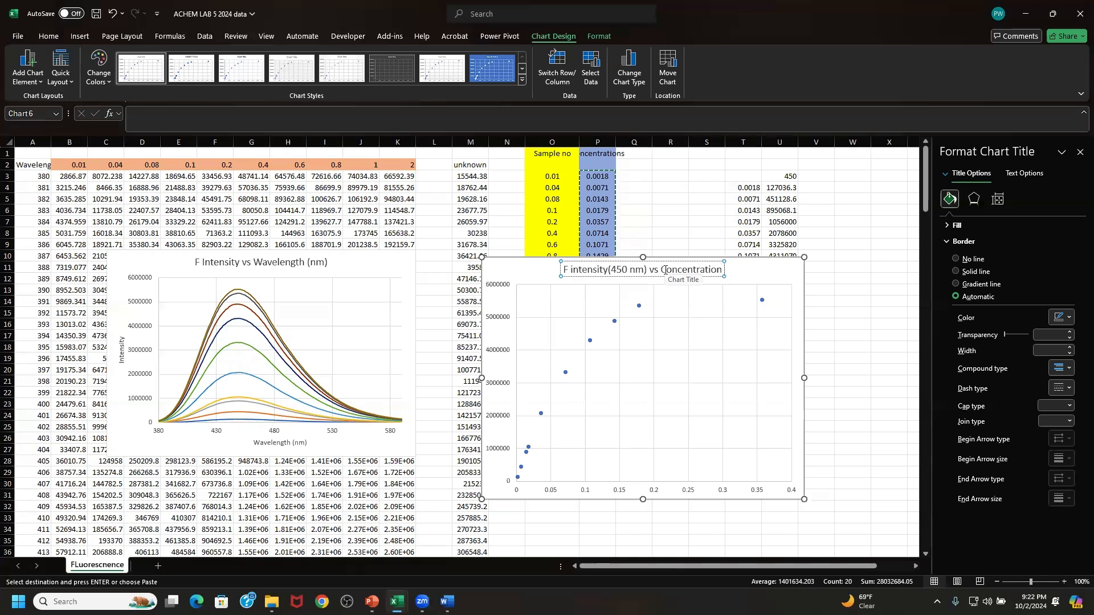
text( ()
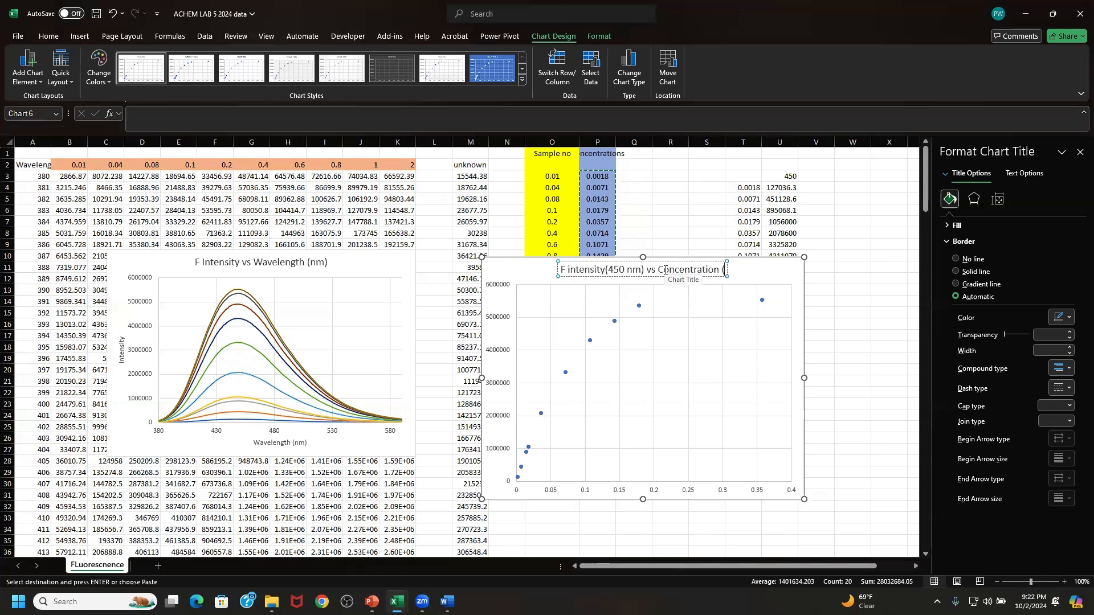
text(mM))
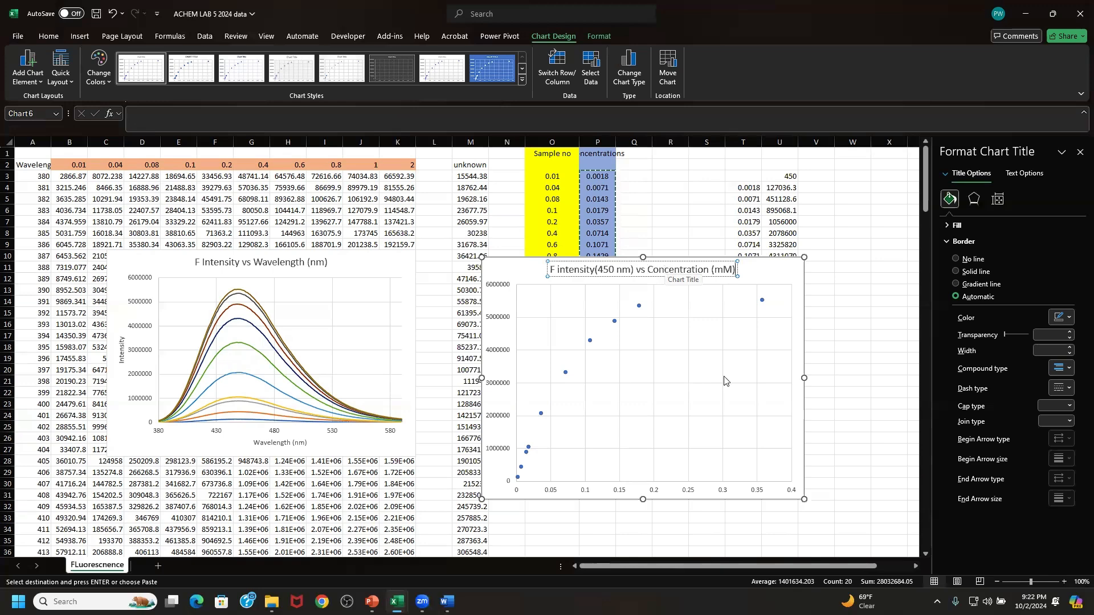
click(785, 276)
- Add axis titles to the scatter chart and name its vertical axis "Intensity"
click(821, 266)
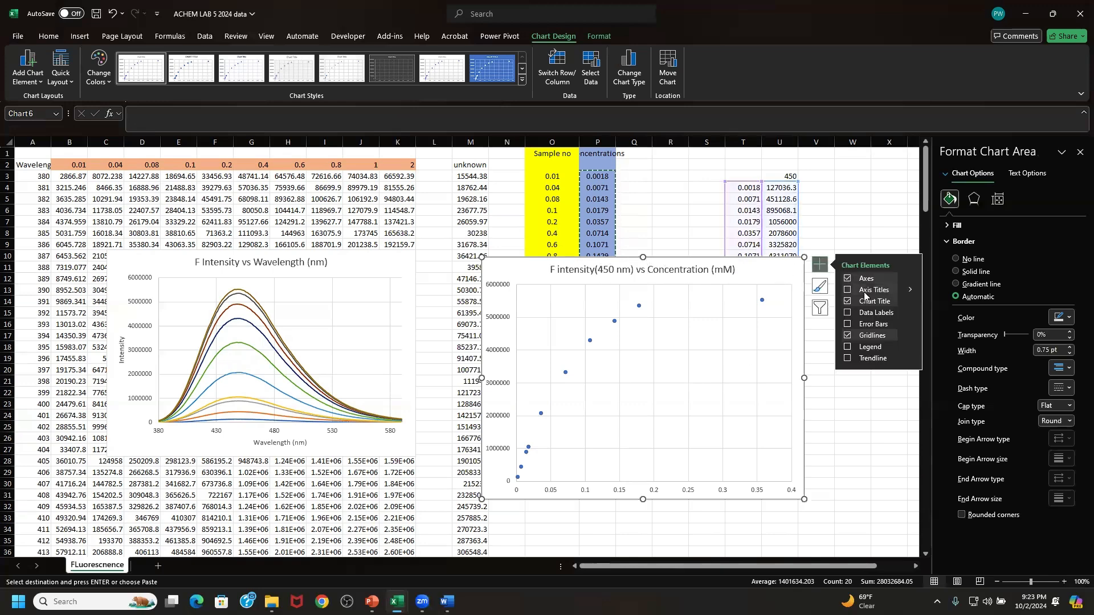
click(864, 290)
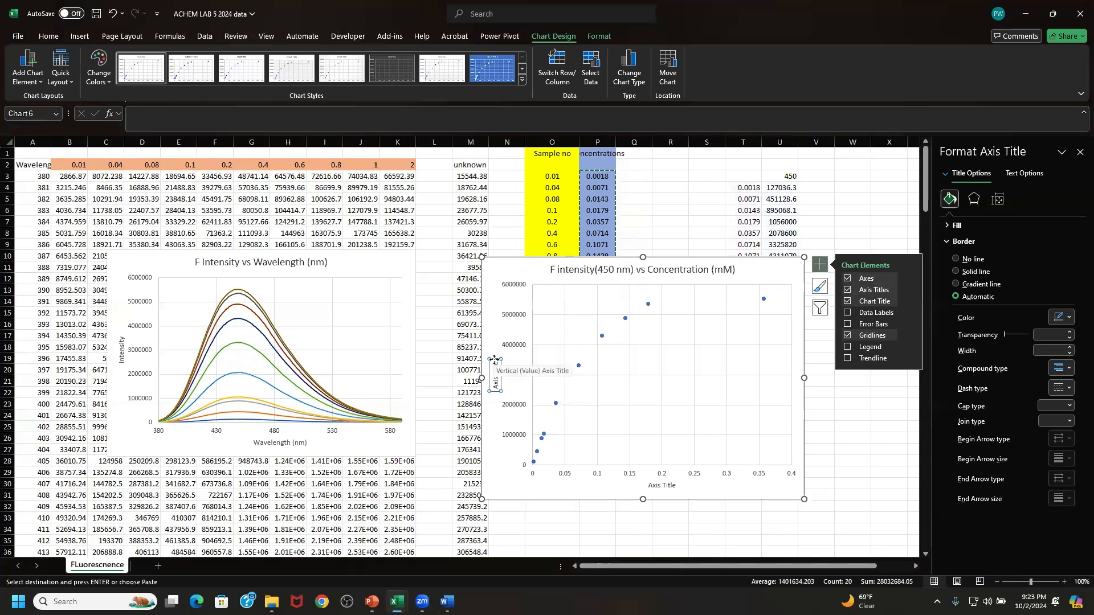
drag(495, 363, 498, 385)
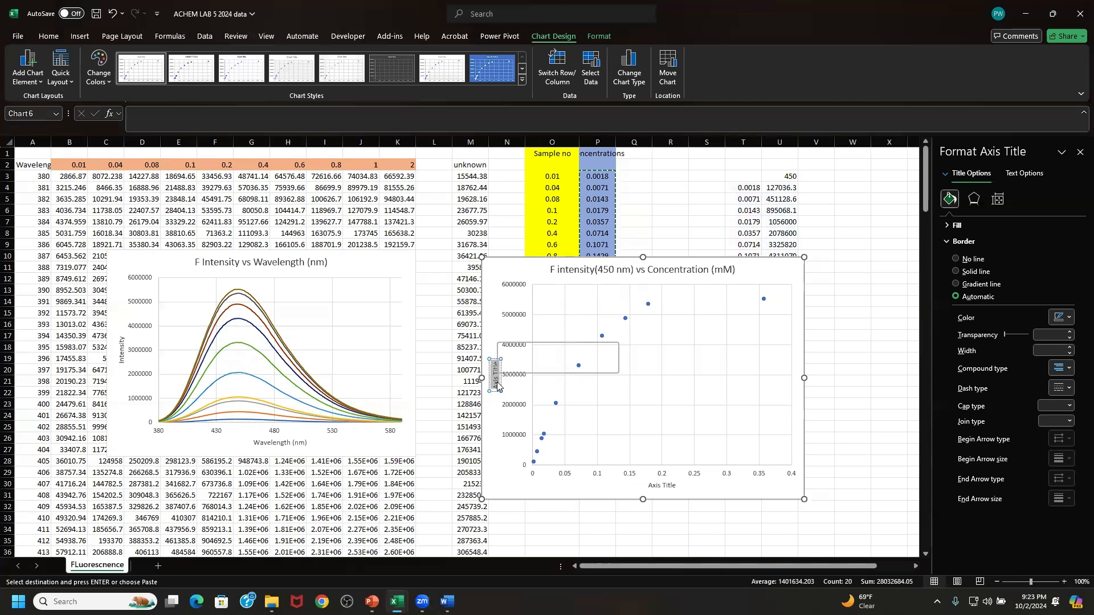
key(BackSpace)
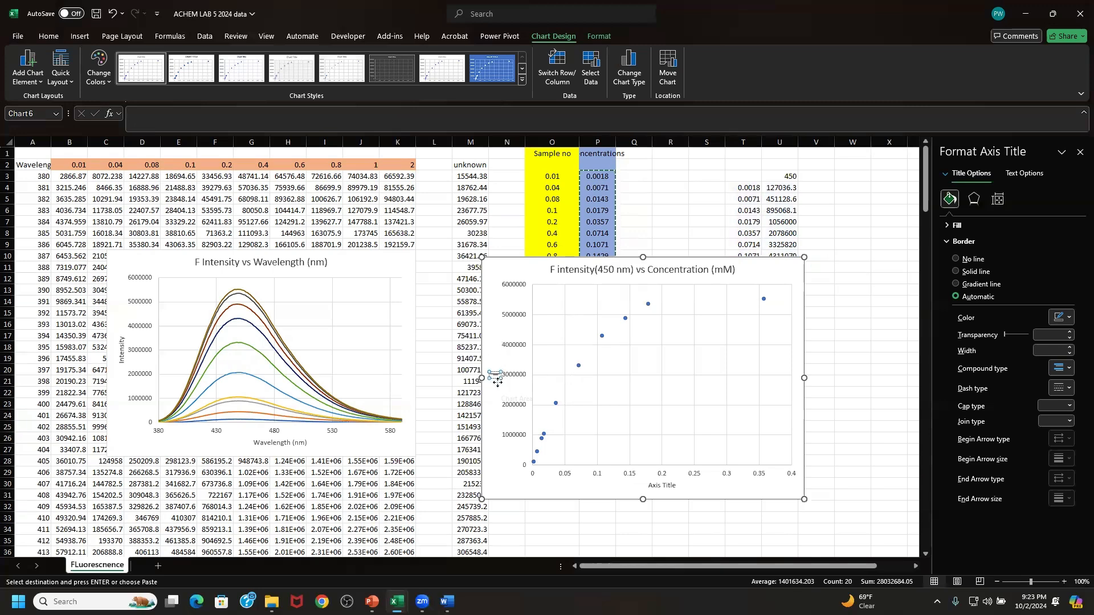
text(Intensi)
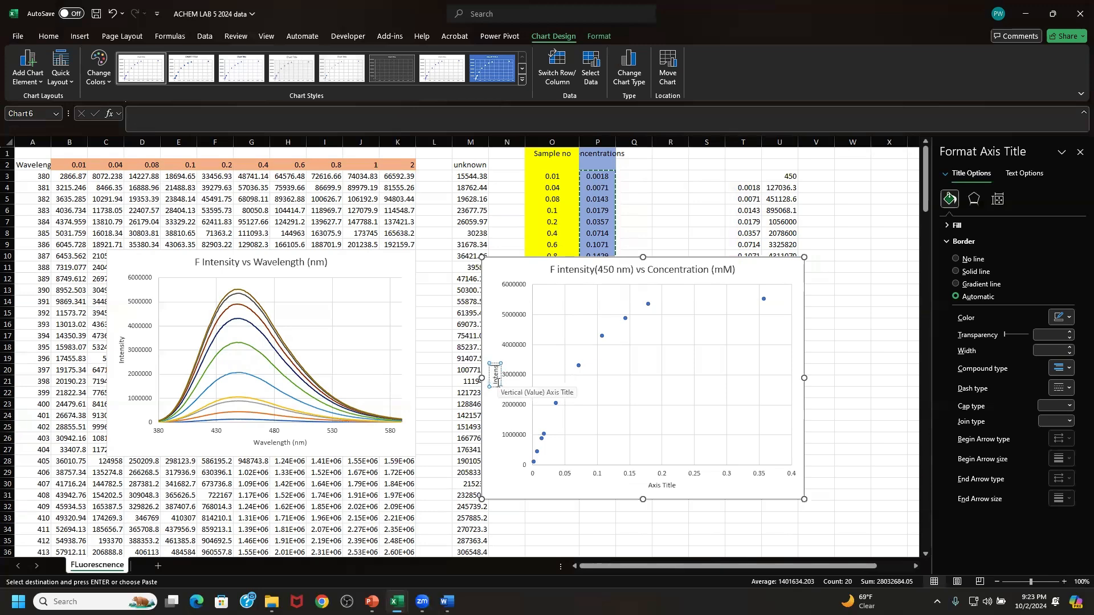
text(ty)
- Name the scatter chart's horizontal axis "Concentration (nm)"
click(667, 487)
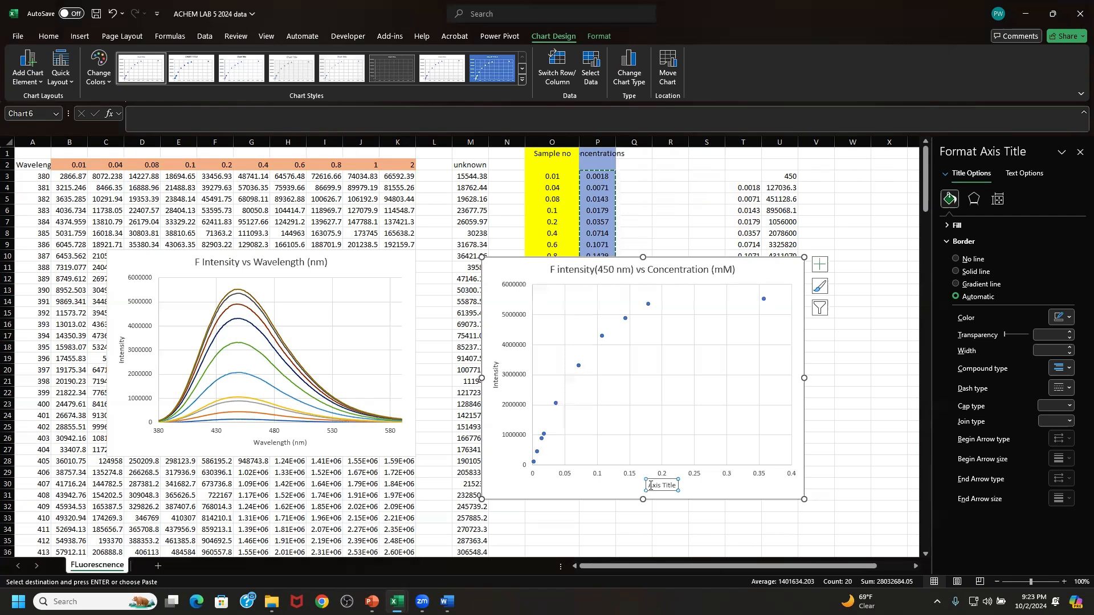
drag(649, 485, 675, 489)
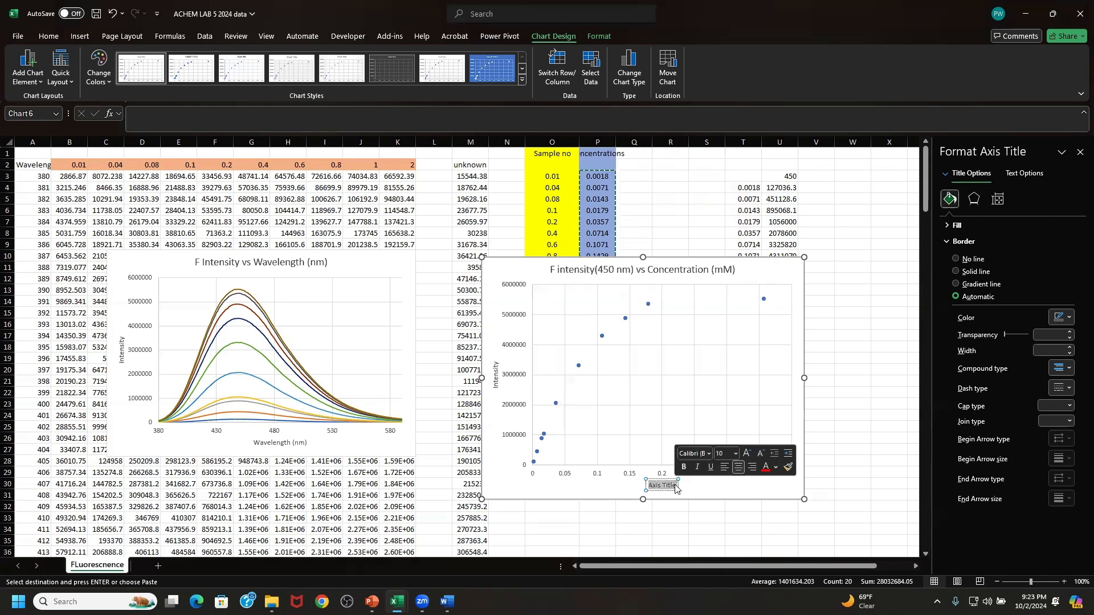
text(C)
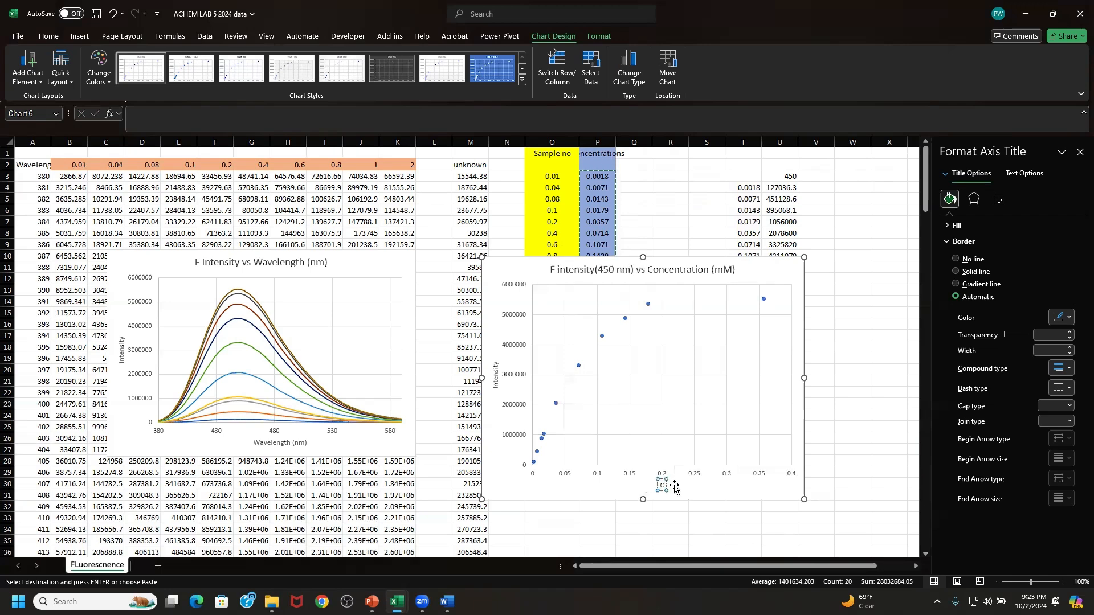
text(oncentrat)
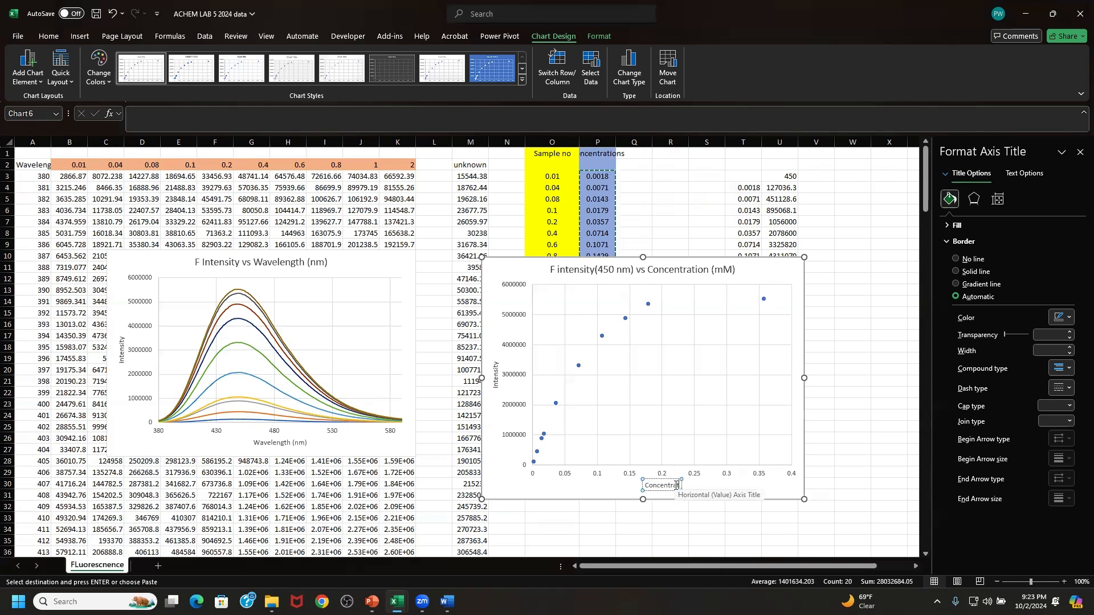
text(ion (nm))
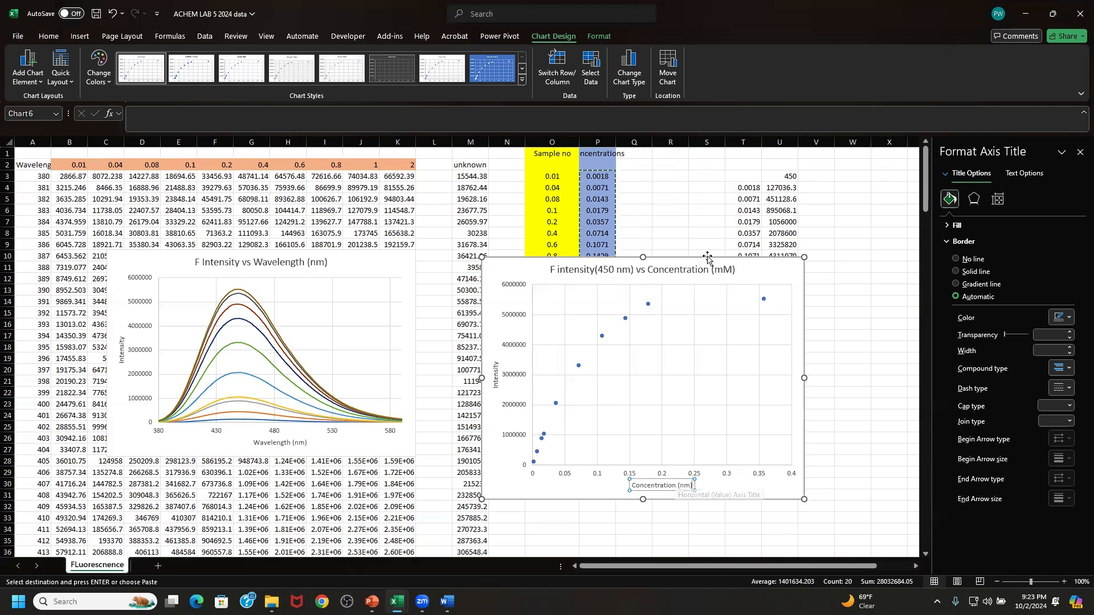
- Arrange the two fluorescence charts side by side and enlarge the spectra chart slightly over columns B to J
drag(752, 262, 660, 231)
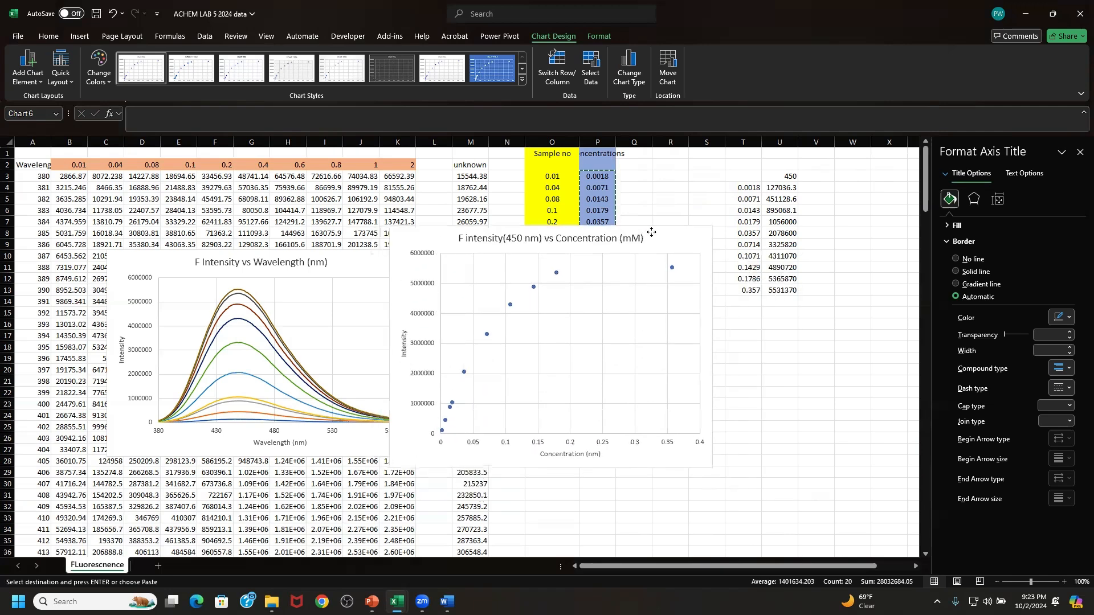
drag(333, 269, 281, 239)
drag(358, 423, 373, 449)
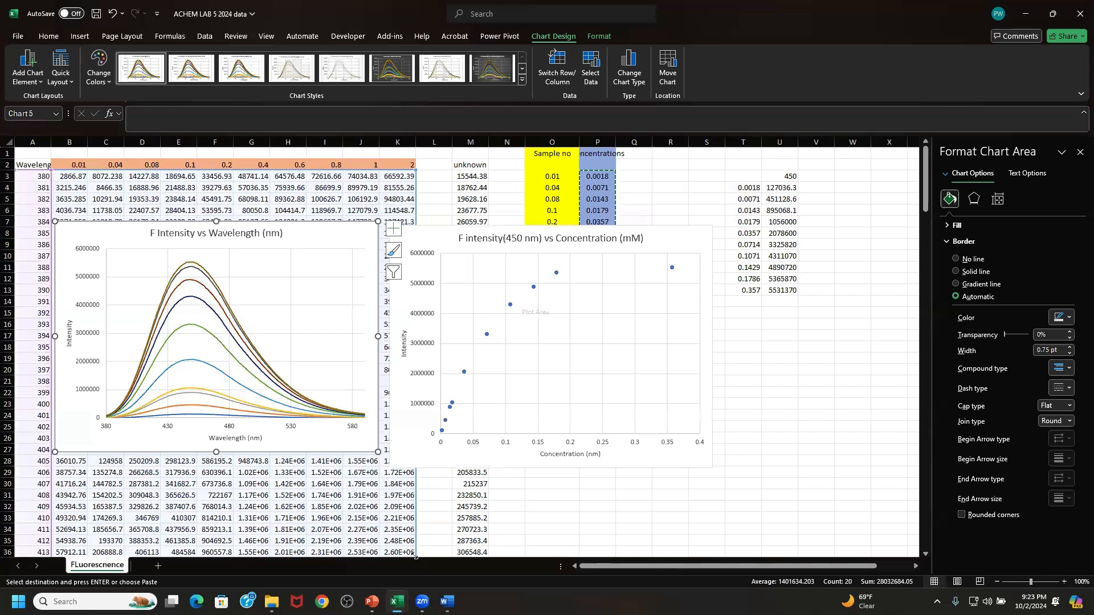
- Switch to the ACHEM LAB 5 data part 2 workbook with the UV absorbance data and charts
mouse_move(397, 602)
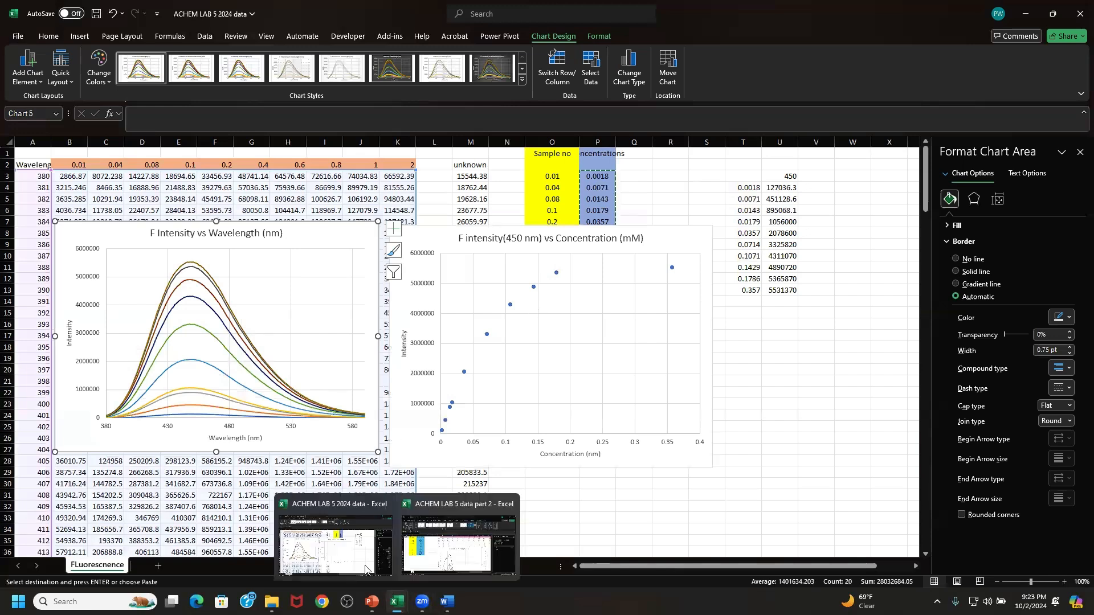
click(353, 550)
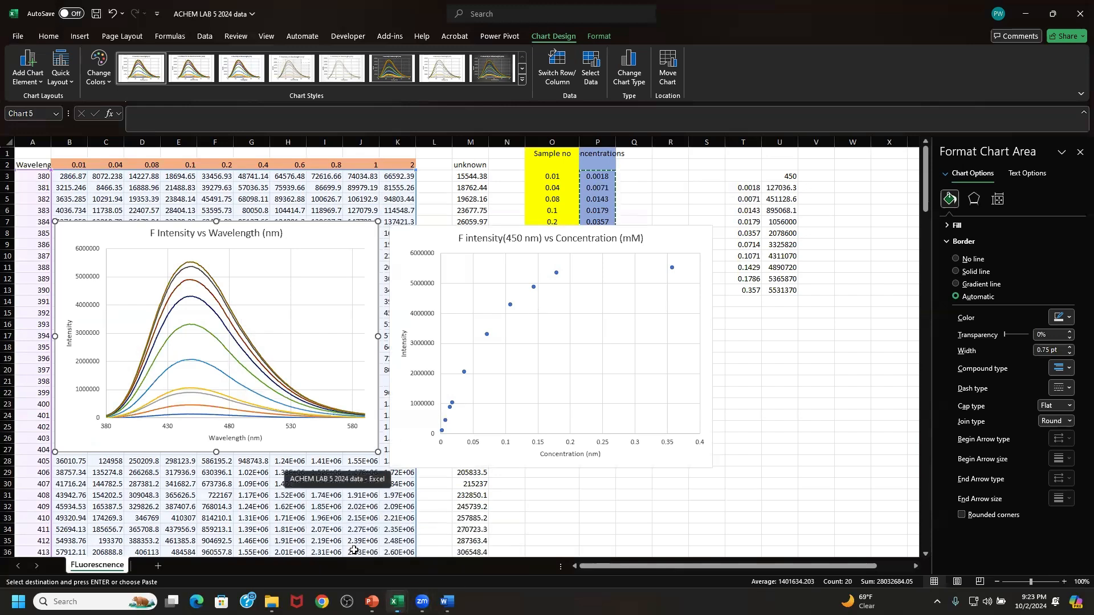
mouse_move(397, 602)
click(423, 568)
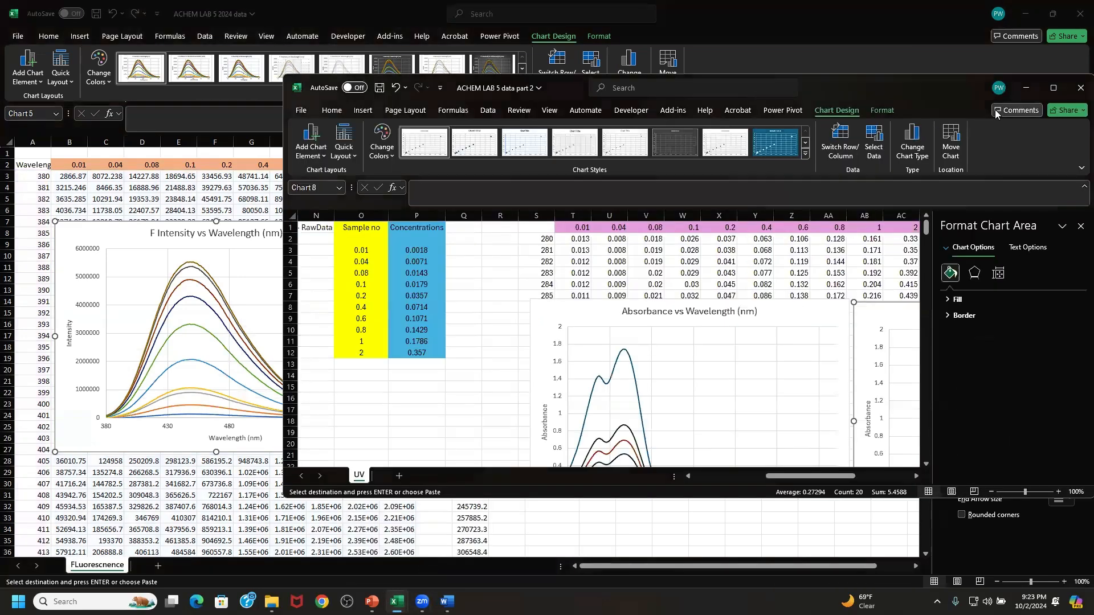
- Maximize the part 2 workbook window, then move the Absorbance vs Wavelength chart over columns Q to Z and enlarge it
double_click(750, 88)
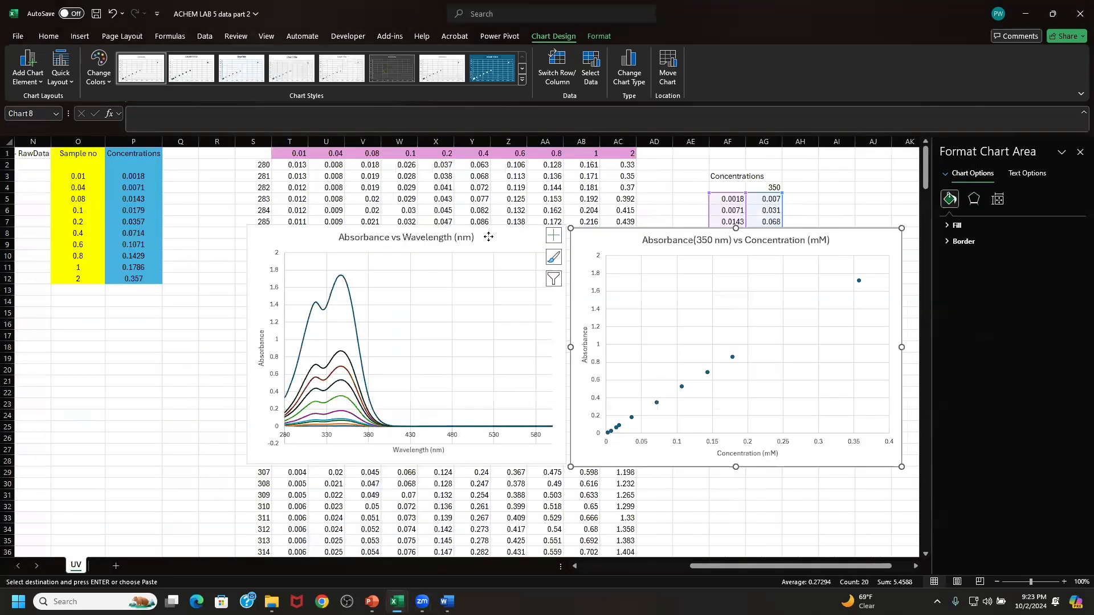
drag(488, 237, 414, 214)
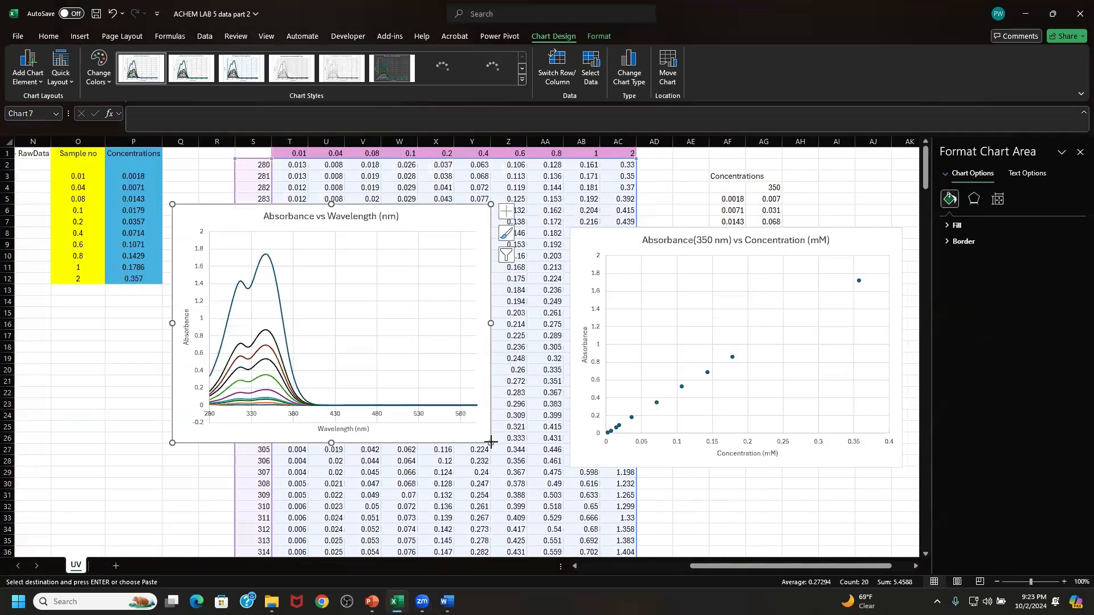
drag(488, 438, 559, 480)
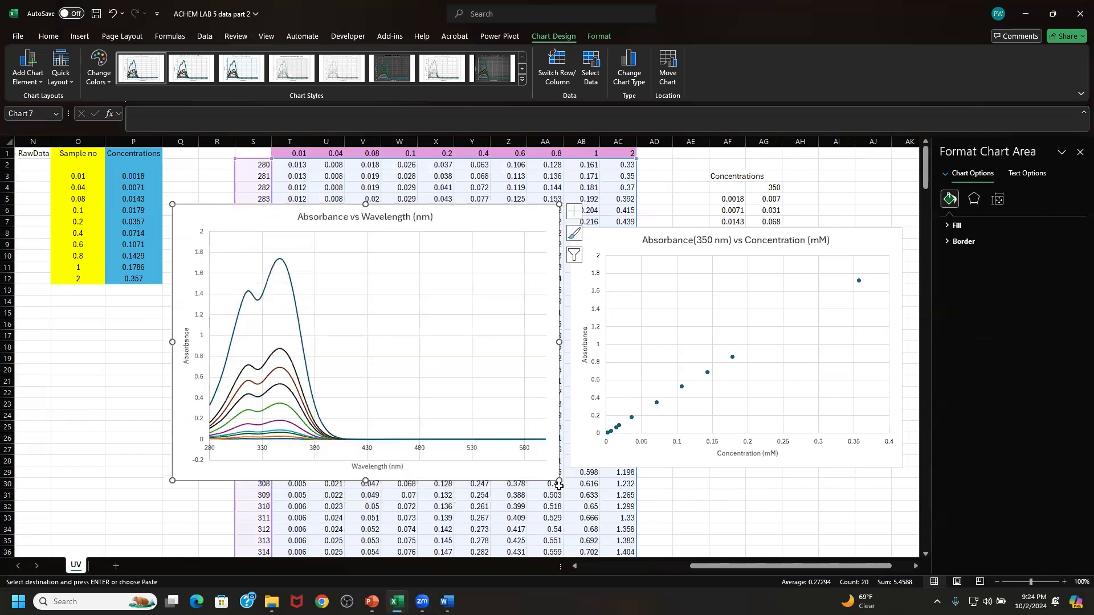
- Make the Absorbance(350 nm) scatter chart taller and place the two absorbance charts side by side without overlap
drag(616, 236, 610, 202)
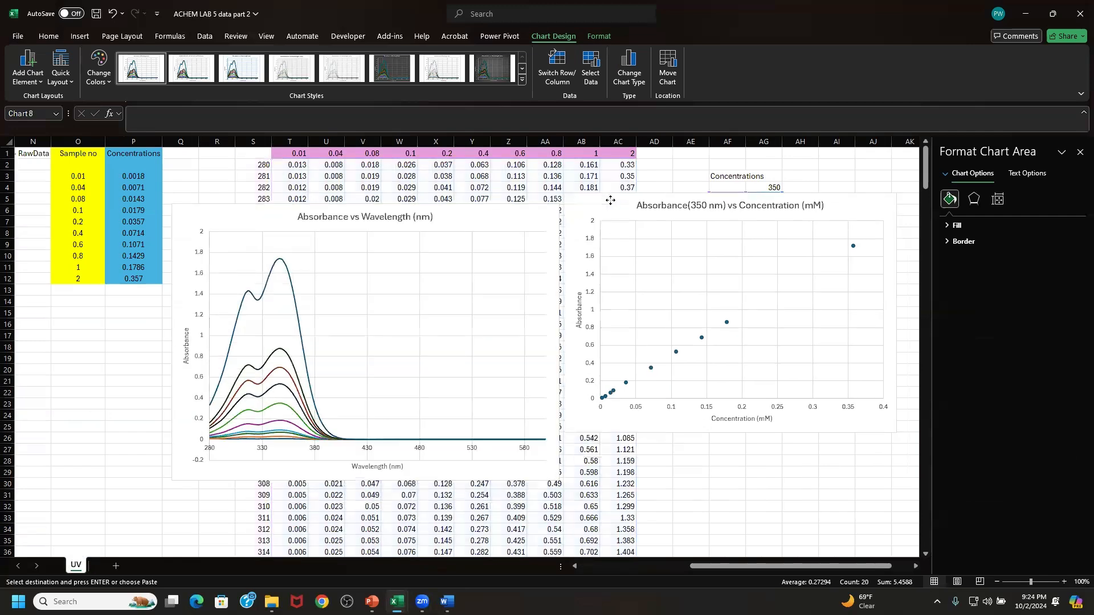
drag(565, 432, 563, 467)
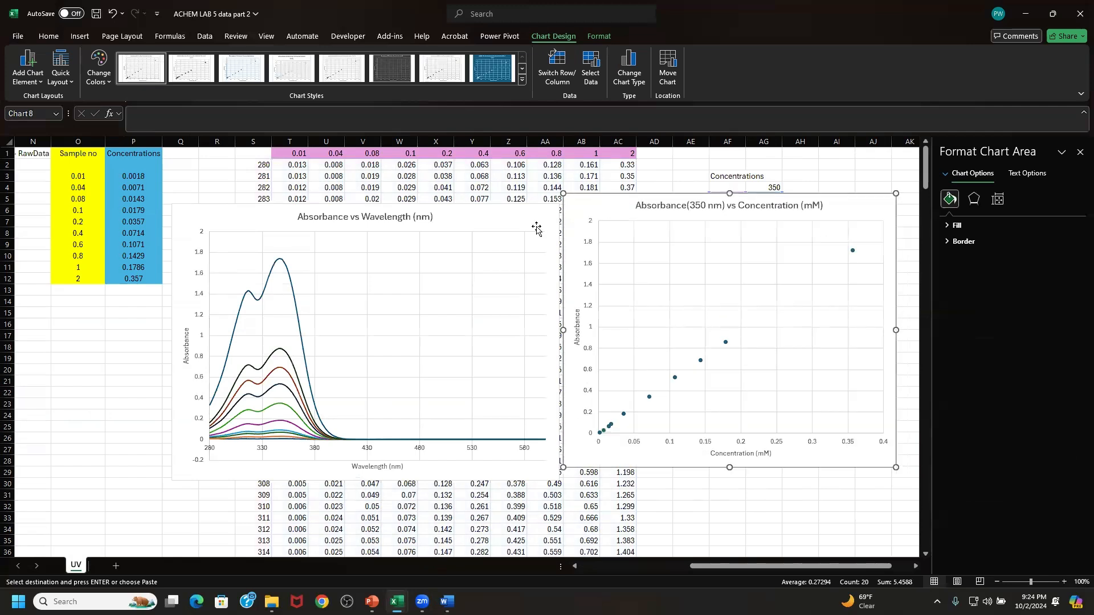
drag(532, 222, 403, 189)
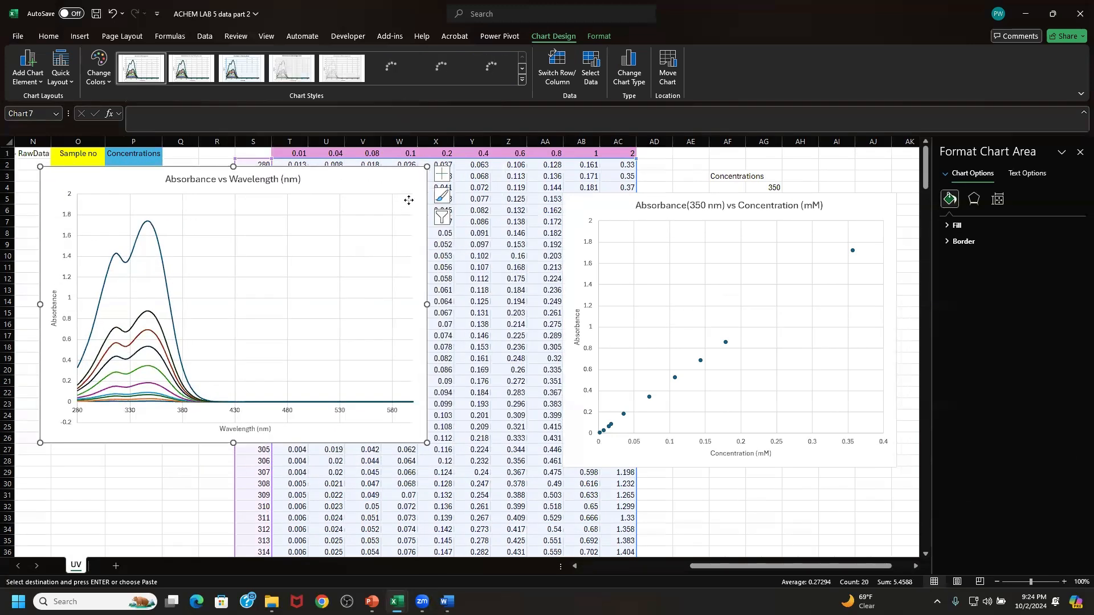
drag(408, 200, 470, 233)
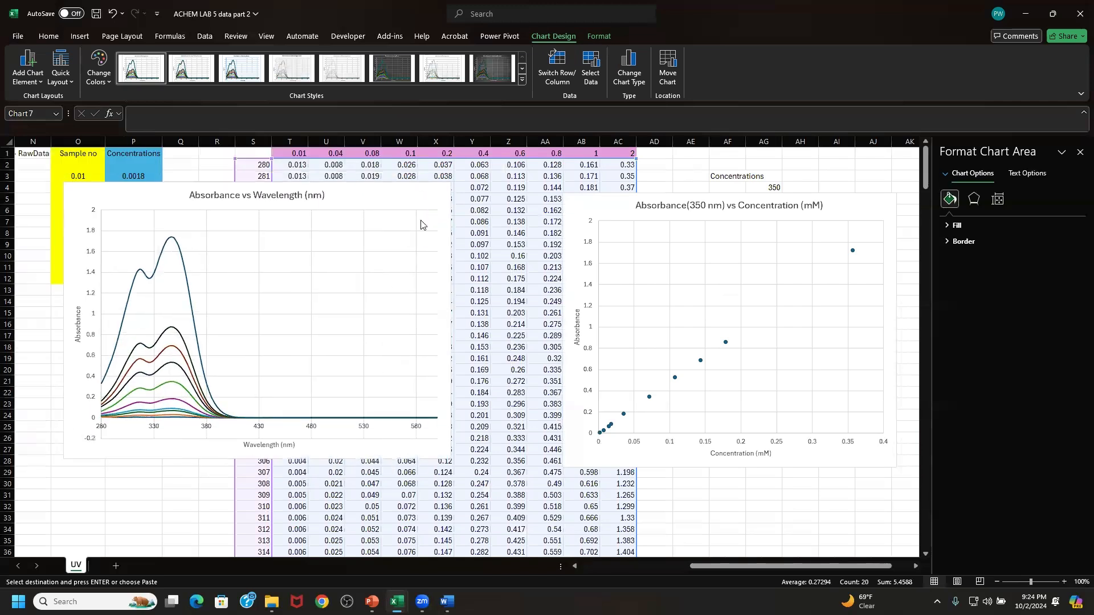
- Switch to the ACHEM LAB 5 2024 data workbook and enter the header "IF(450 nm)" in cell U2 above the intensity values
mouse_move(397, 602)
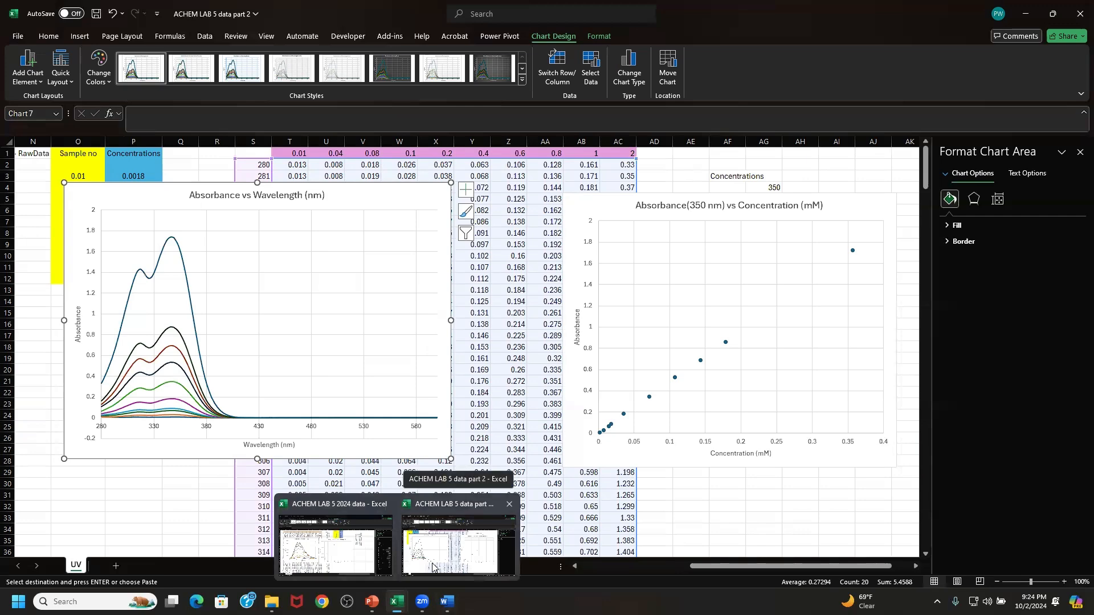
click(362, 550)
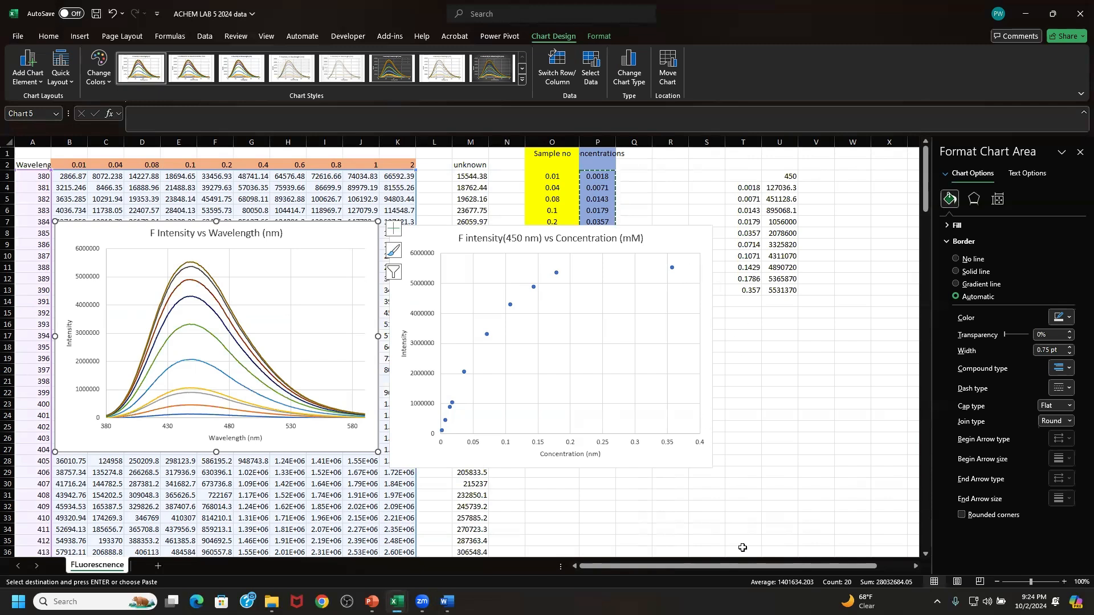
drag(749, 569, 783, 568)
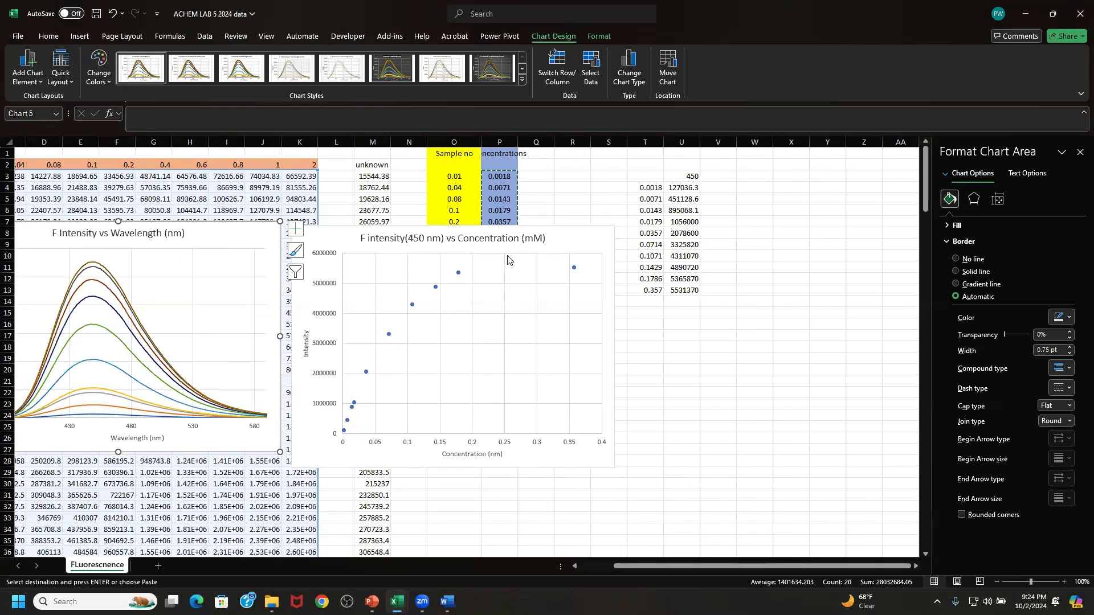
click(682, 167)
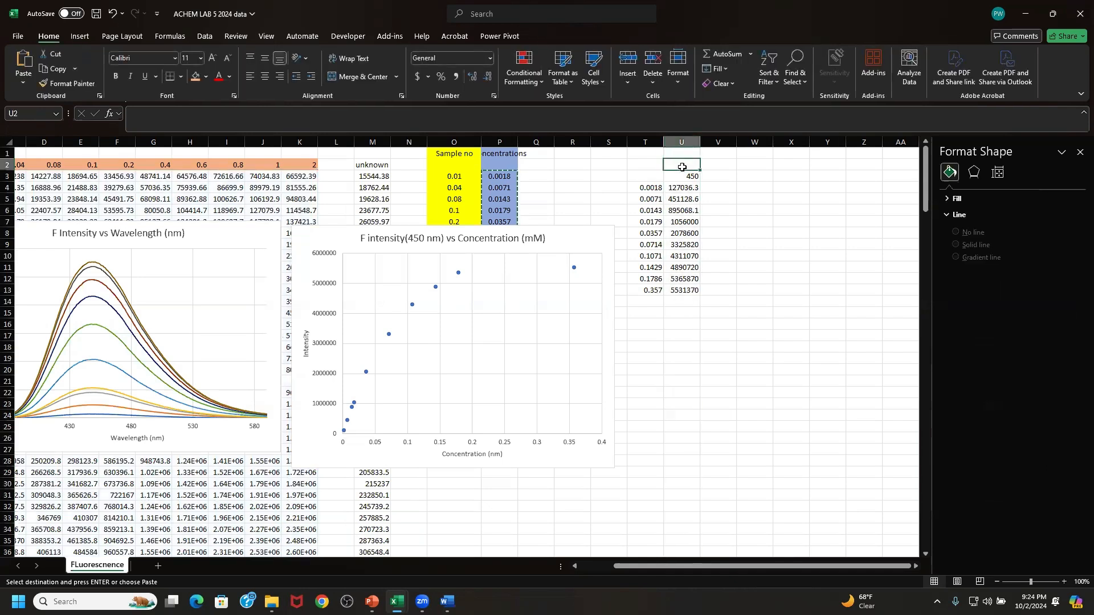
text(If)
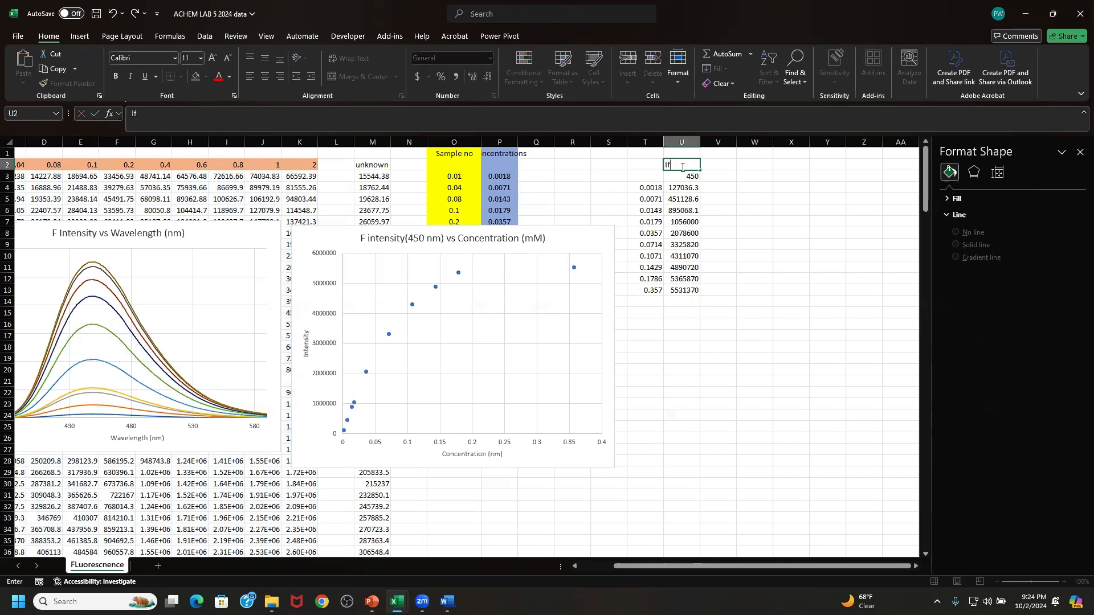
key(BackSpace)
text(F(450 nm))
click(709, 198)
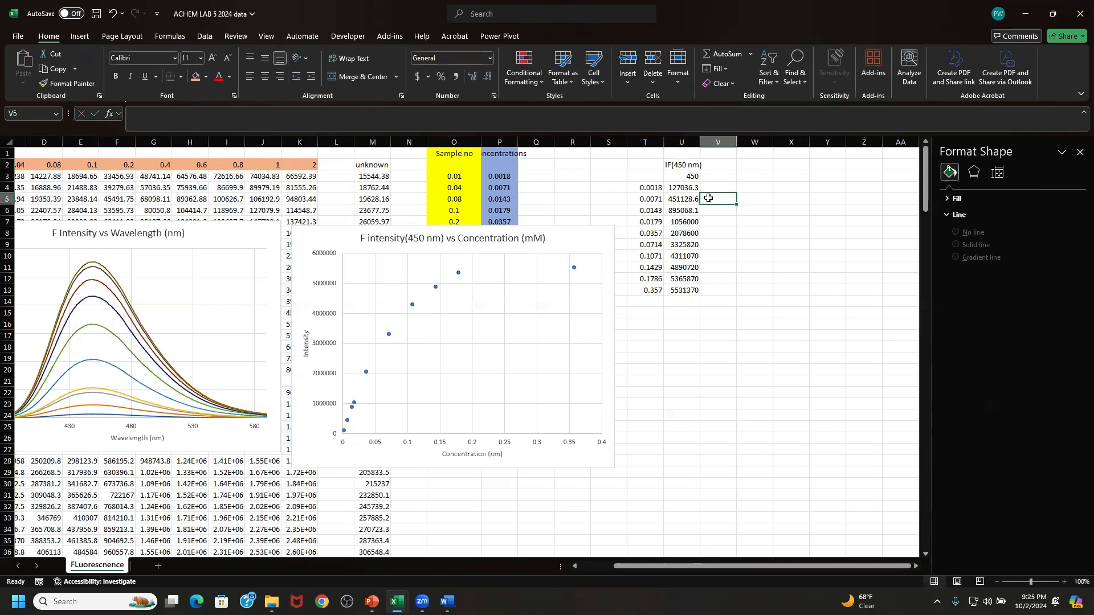
- Enter the header "Concentrations" in cell T2 above the concentration values
click(645, 161)
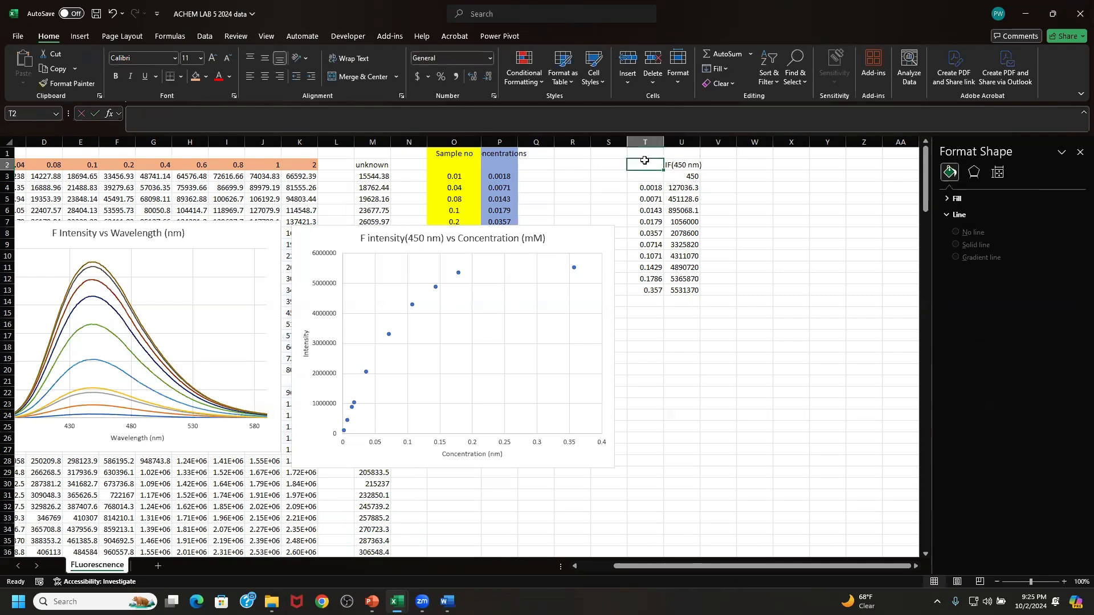
text(C)
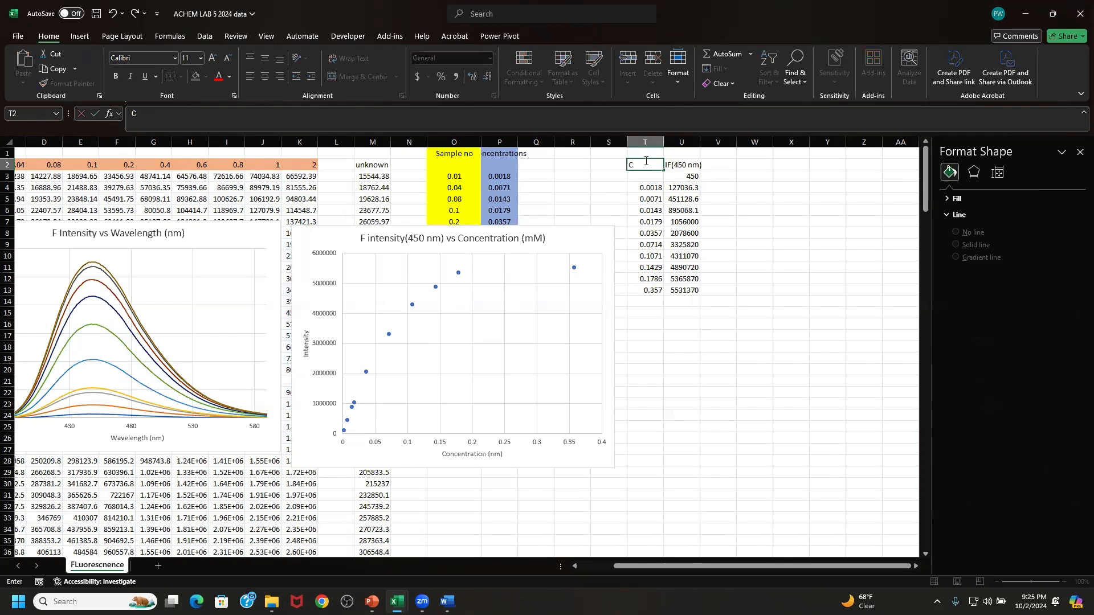
text(oncentrations)
click(759, 190)
click(766, 244)
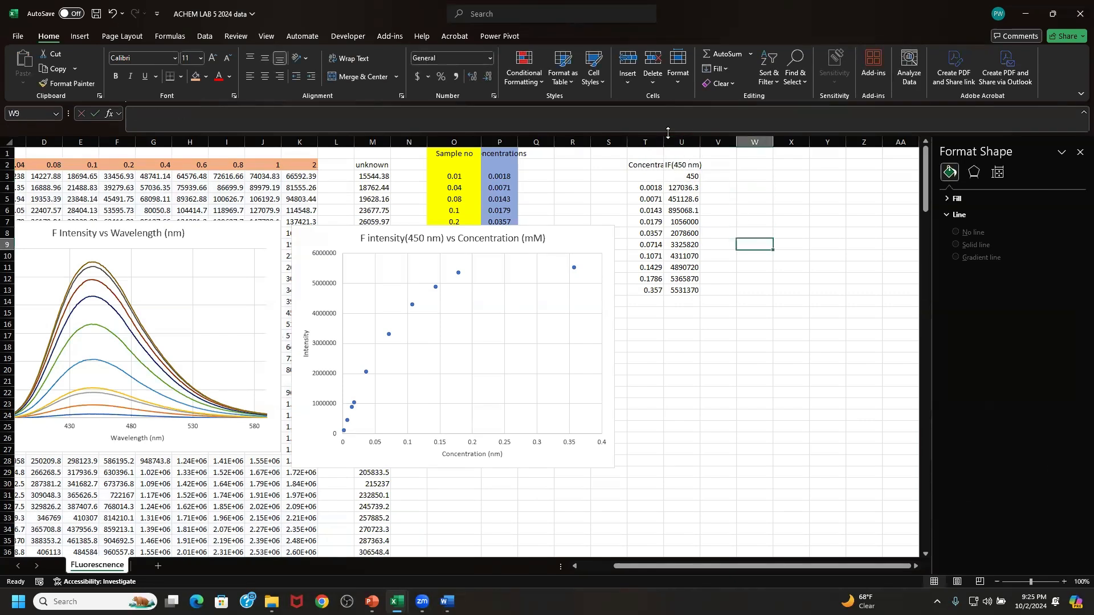
- Widen columns T and U so the headers and intensity values fit in full
drag(664, 141, 755, 141)
drag(765, 567, 782, 568)
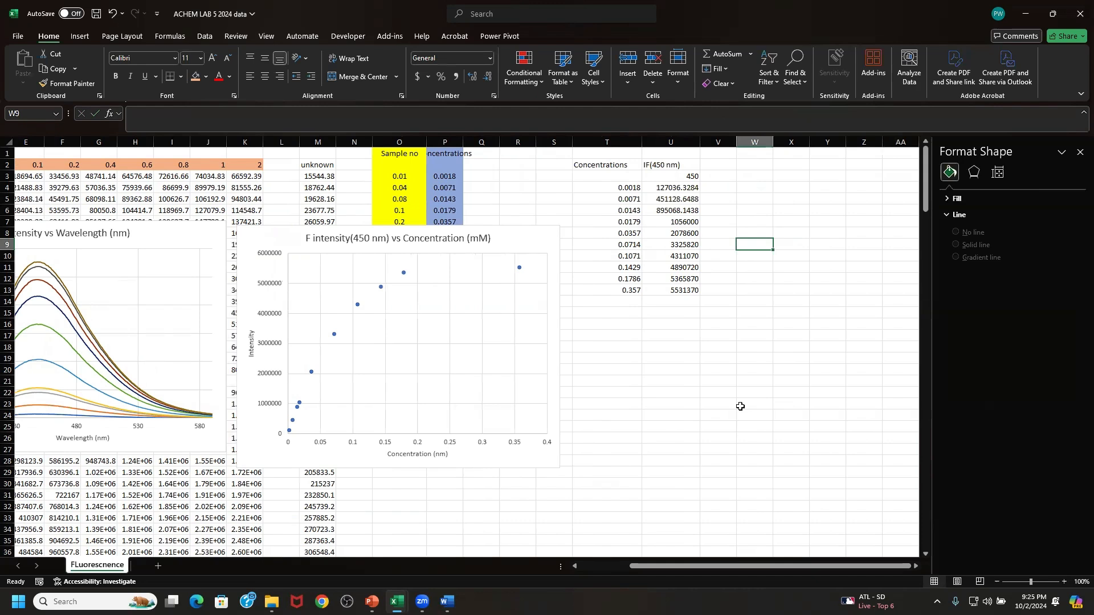
click(686, 139)
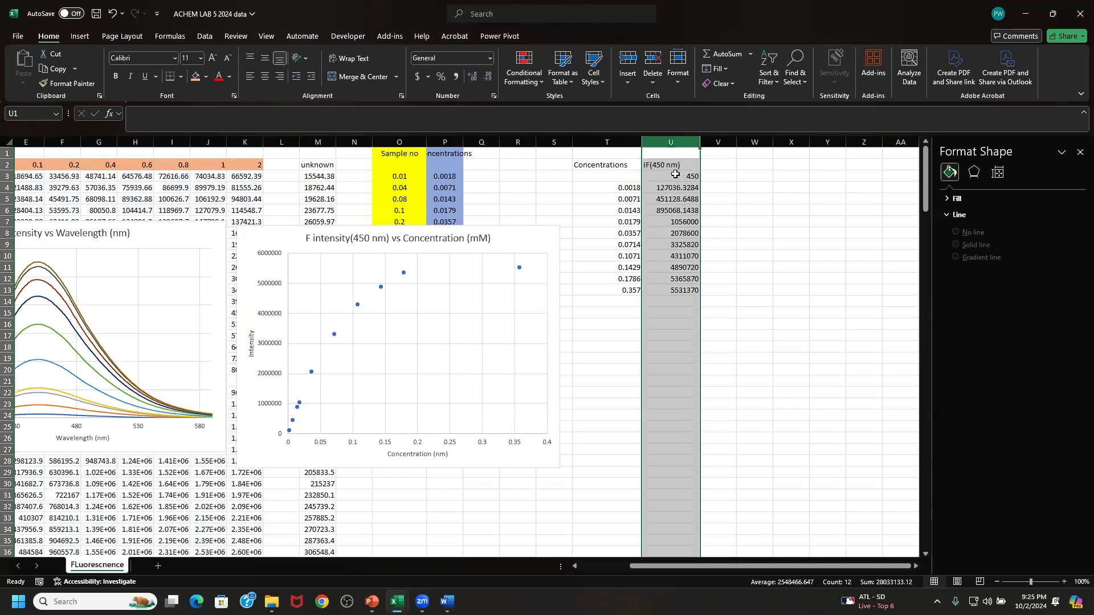
click(716, 288)
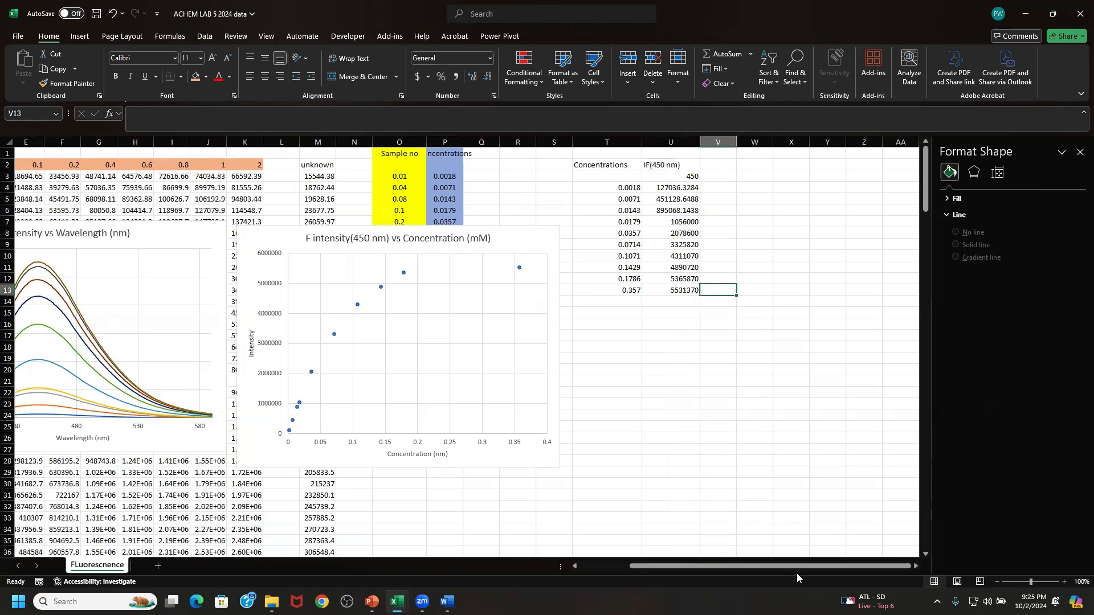
mouse_move(797, 569)
mouse_down()
mouse_move(726, 571)
mouse_move(809, 579)
mouse_up()
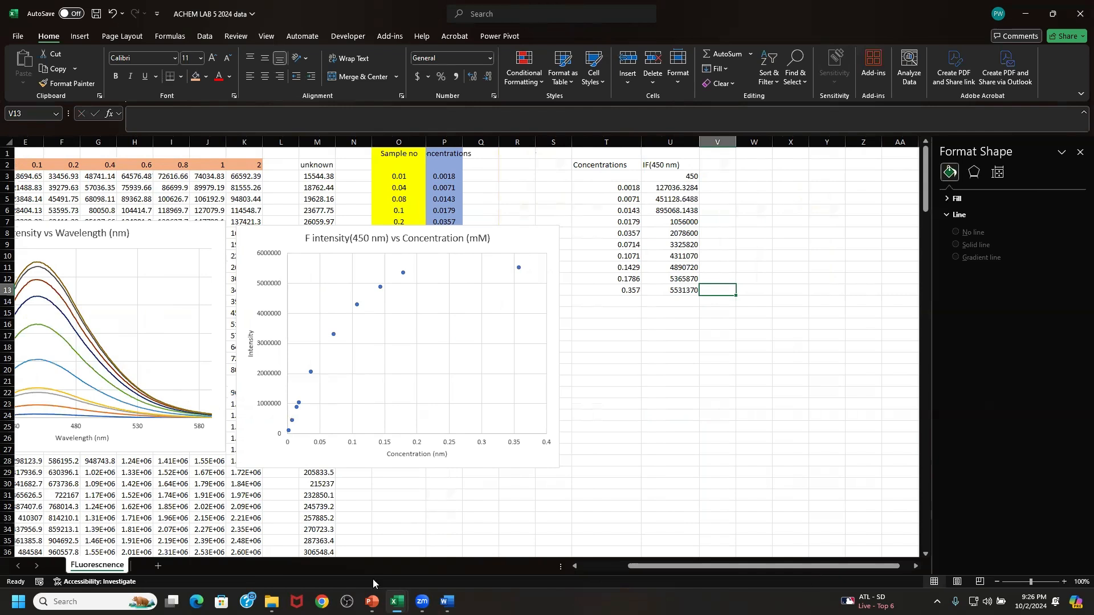
- Switch to the ACHEM LAB 5 data part 2 workbook and move both absorbance charts clear of the wavelength data and the concentration table
mouse_move(397, 602)
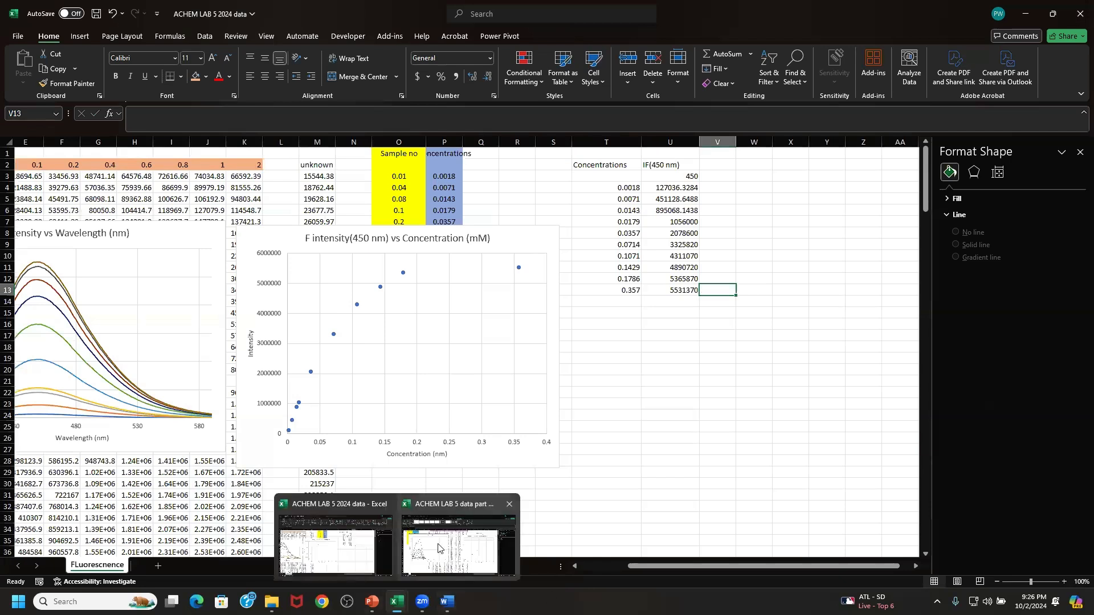
click(438, 549)
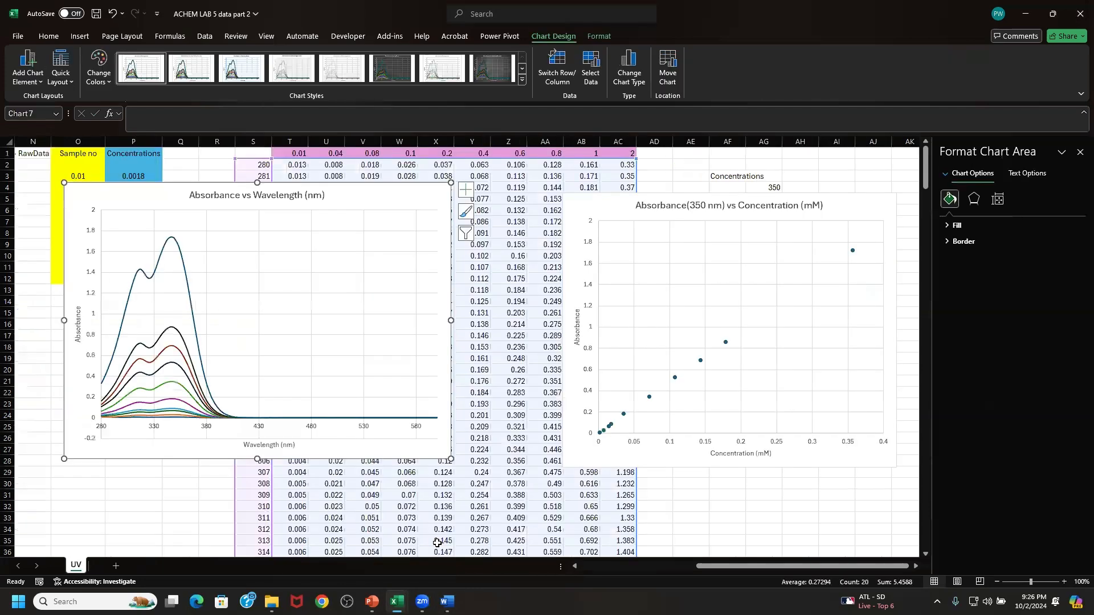
drag(368, 200, 98, 308)
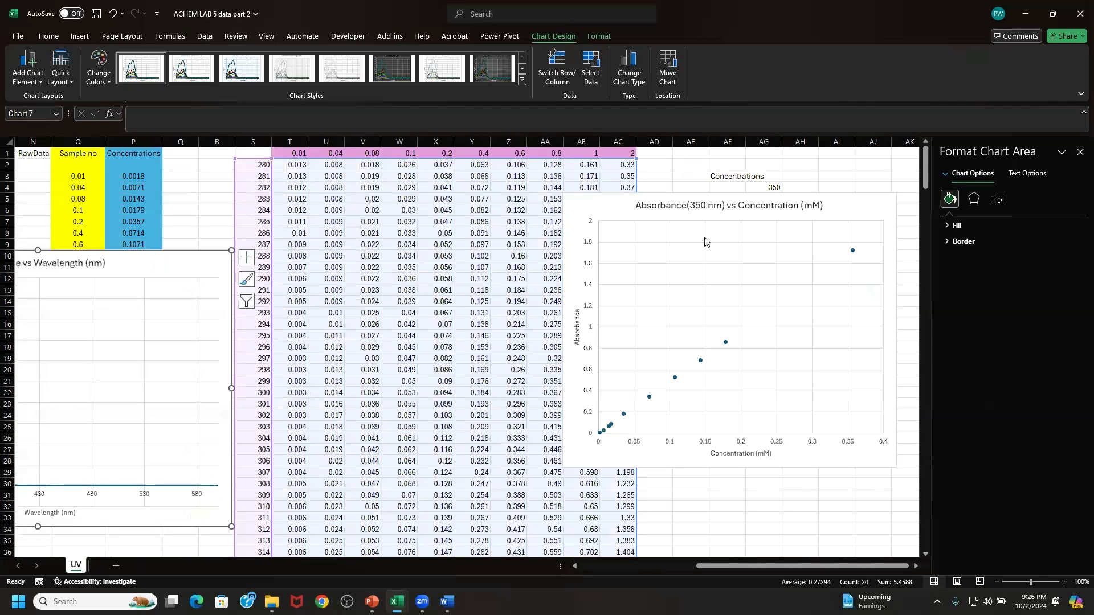
drag(606, 202, 791, 367)
- Copy the 300 nm absorbance row, S22:AC22, and switch to the ACHEM LAB 5 2024 data workbook
drag(256, 393, 611, 396)
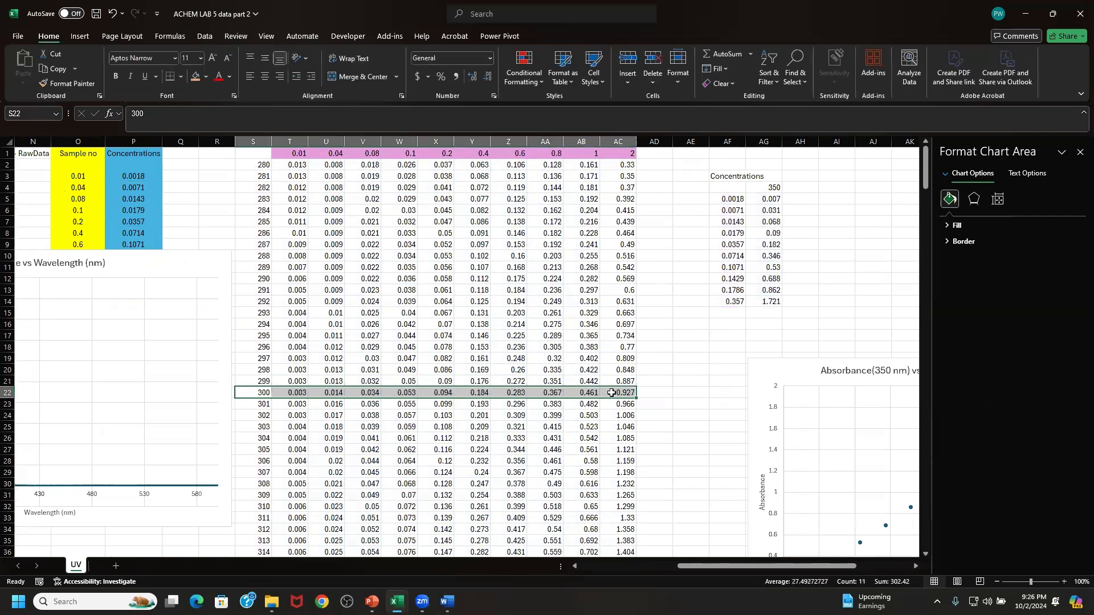
right_click(611, 395)
click(648, 68)
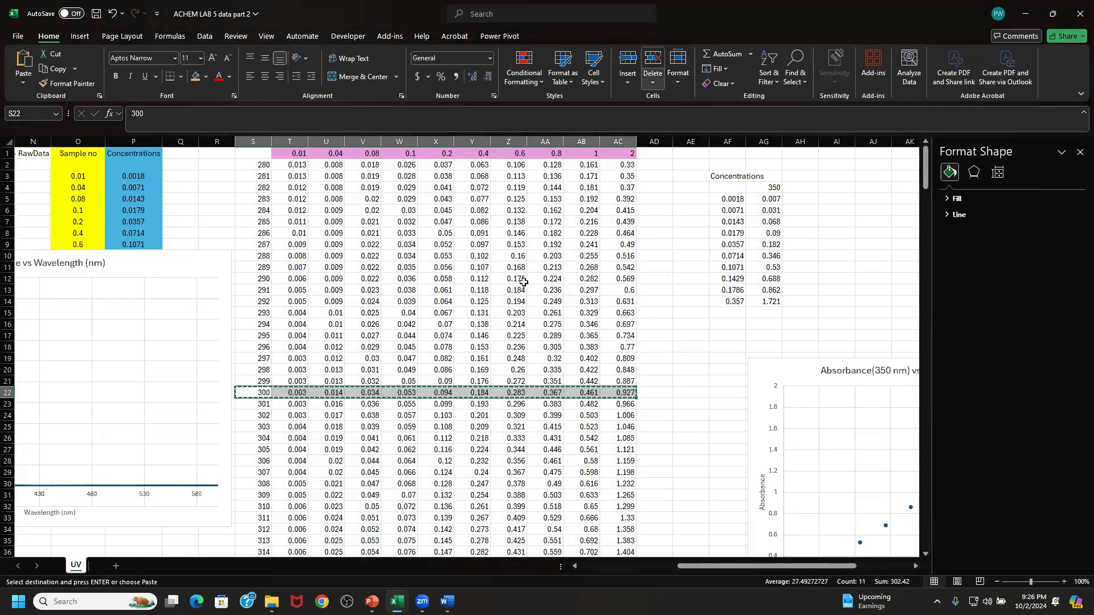
mouse_move(397, 602)
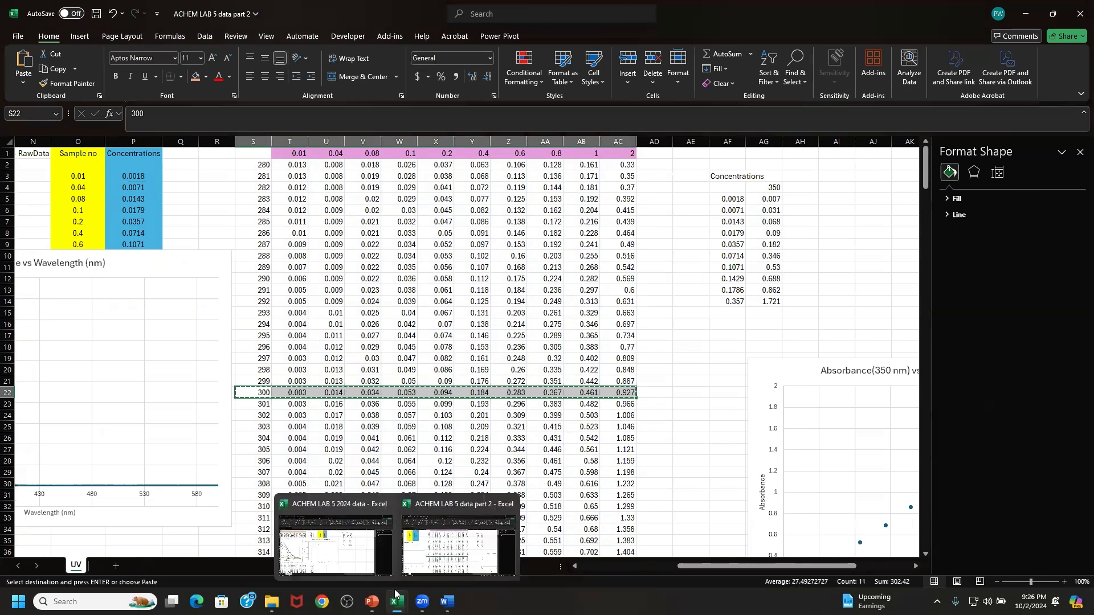
click(362, 564)
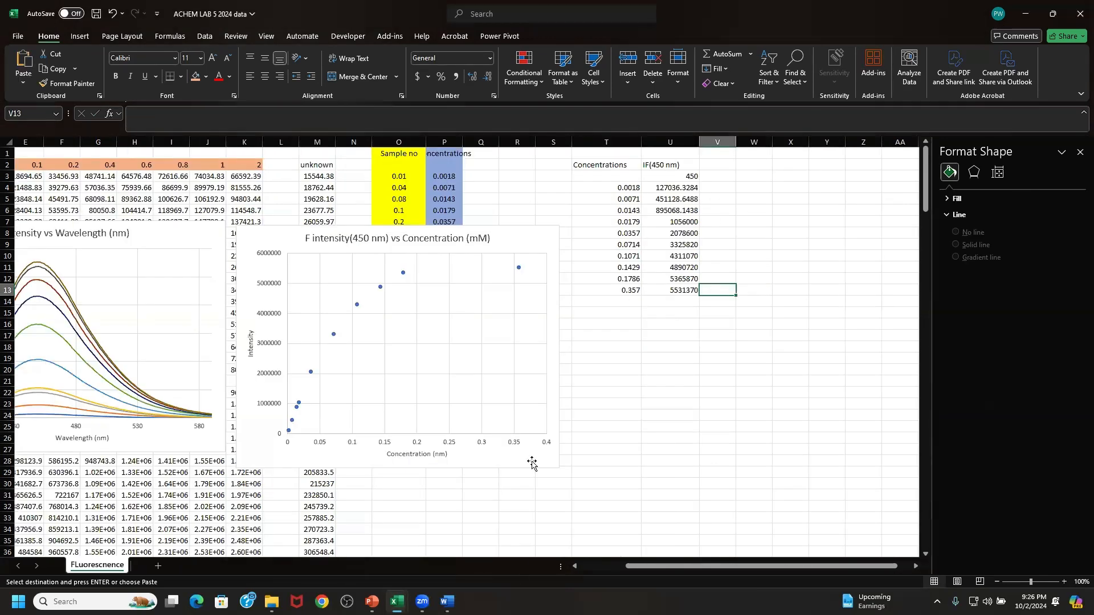
- Paste the copied 300 nm row as transposed values starting in cell V3, beside the intensity column
click(719, 175)
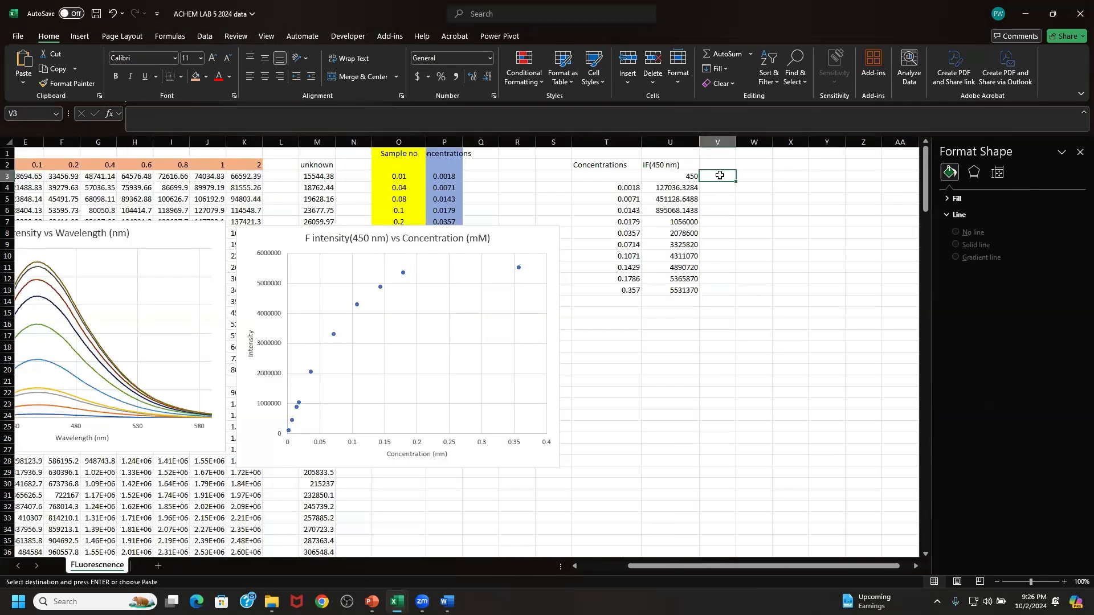
right_click(720, 176)
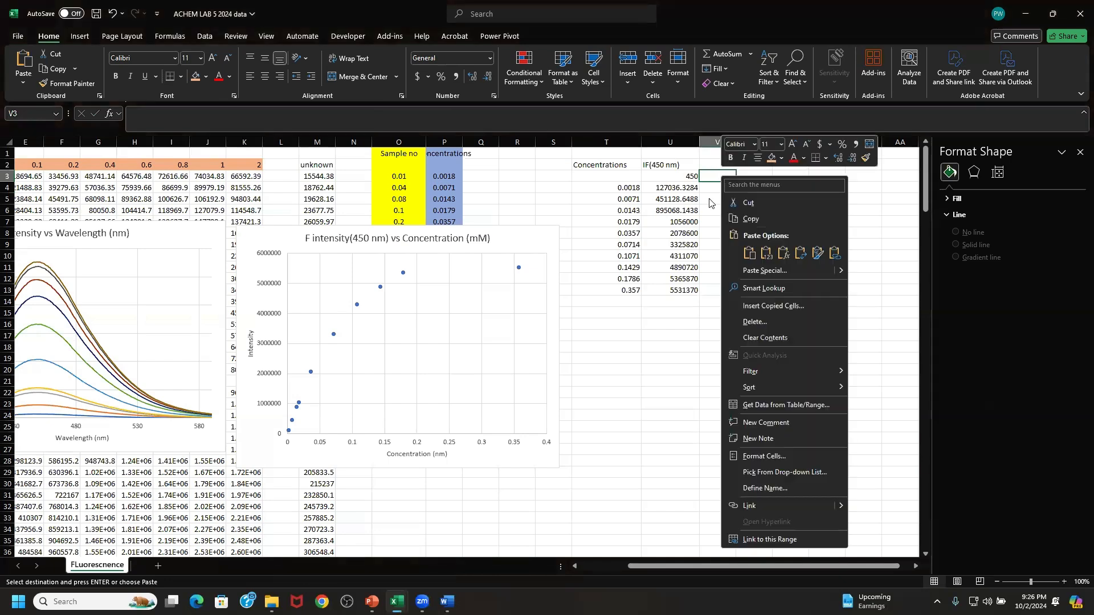
click(711, 204)
right_click(719, 177)
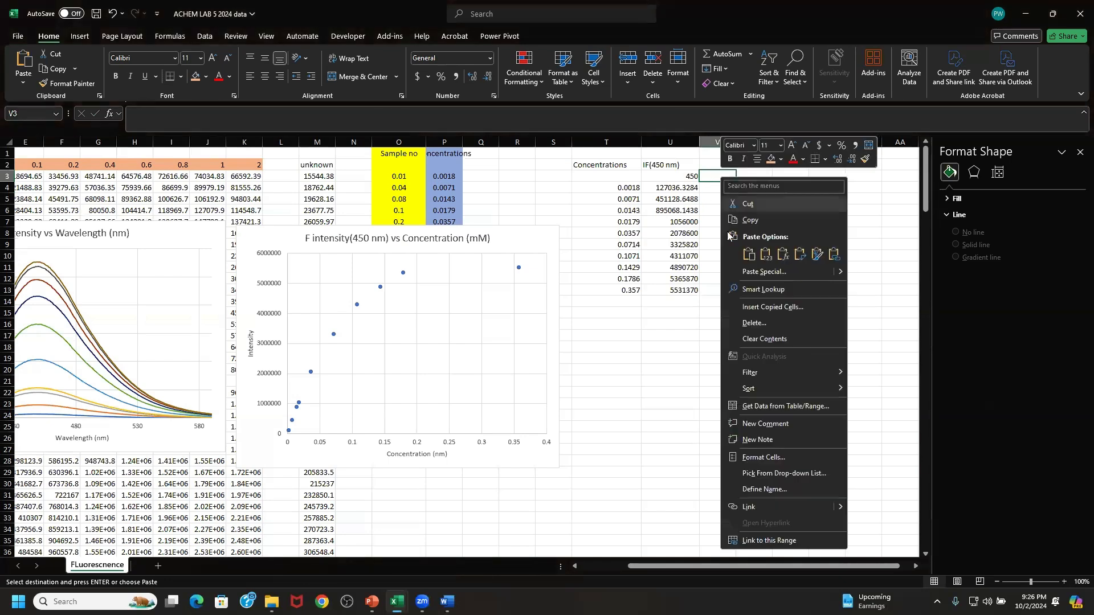
click(740, 271)
click(630, 250)
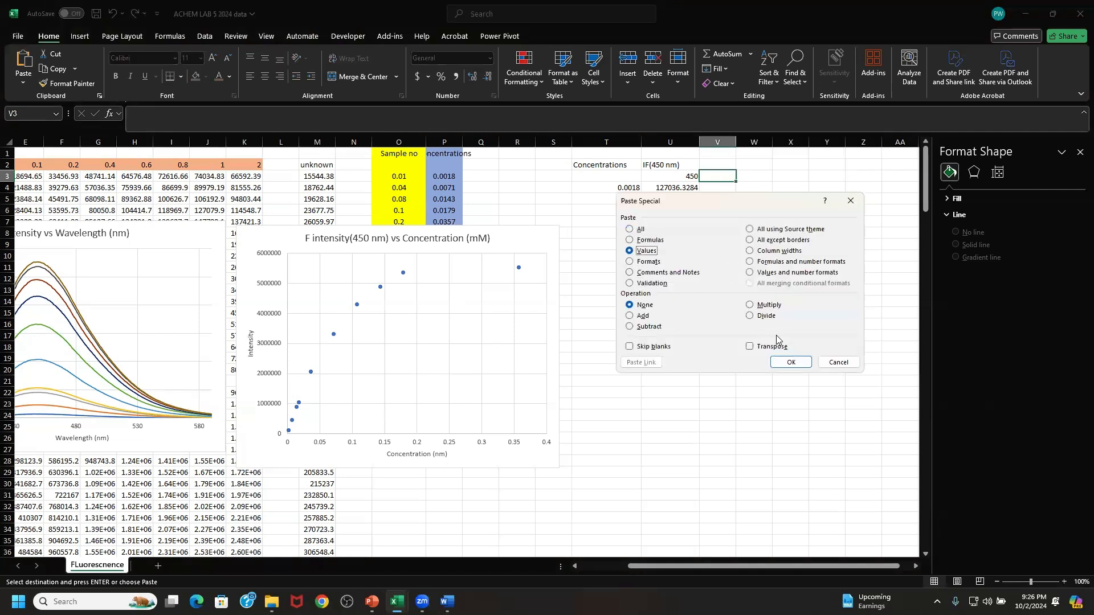
click(780, 346)
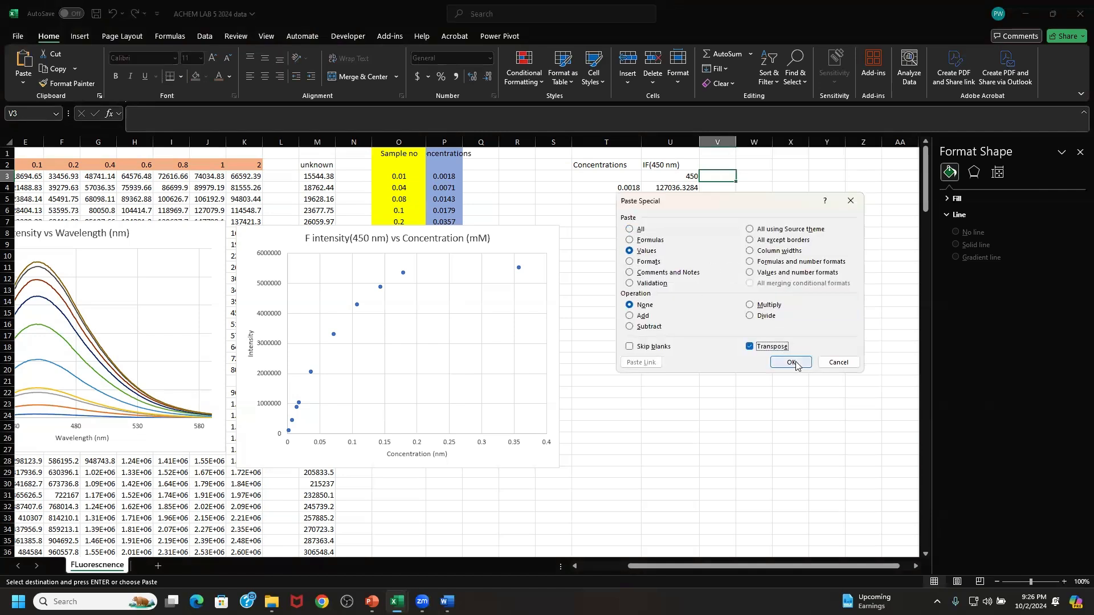
click(796, 365)
click(791, 221)
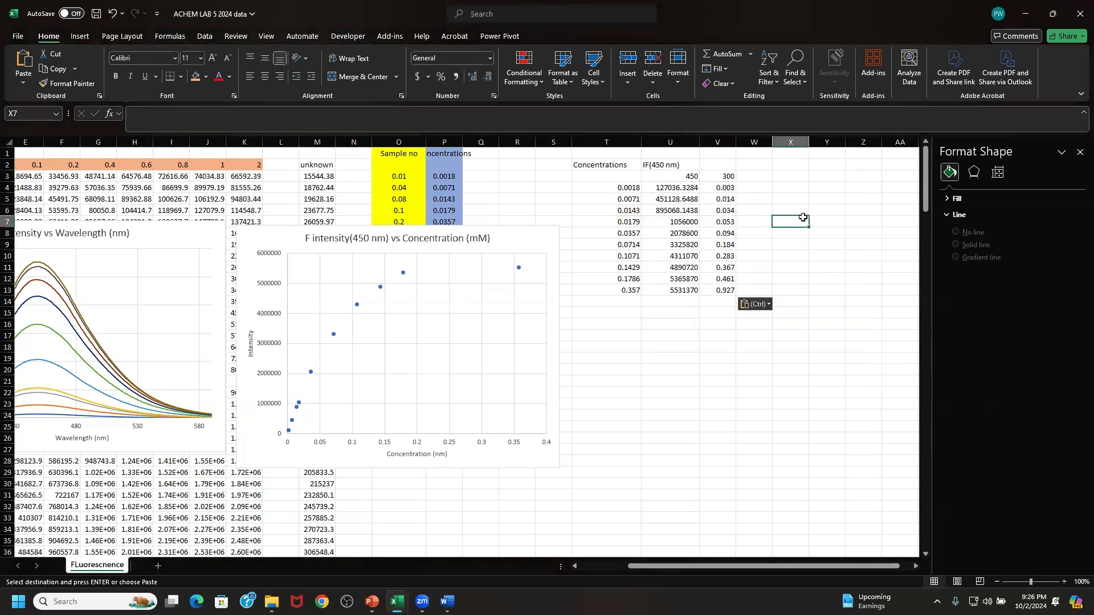
- Enter the header "A ex" in cell V2 above the 300 nm absorbance values
click(716, 165)
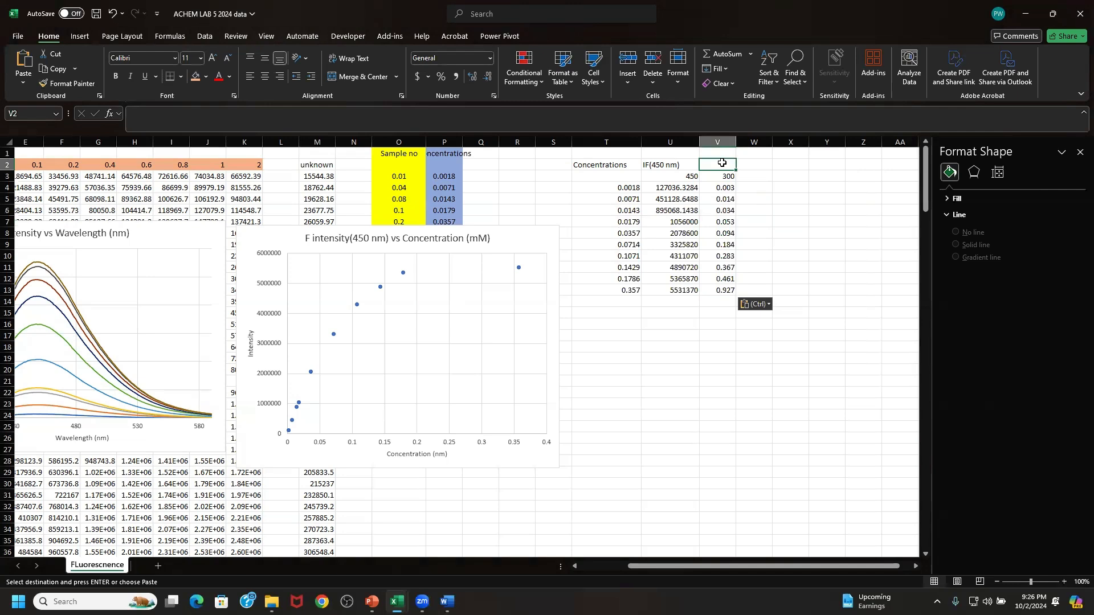
text(A)
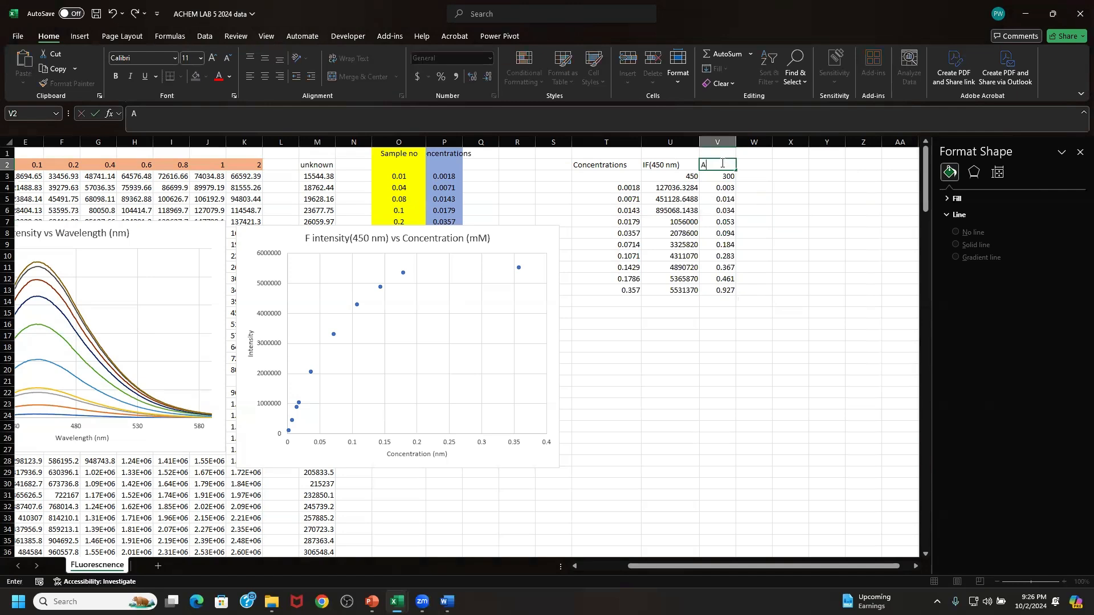
text( ex)
click(779, 200)
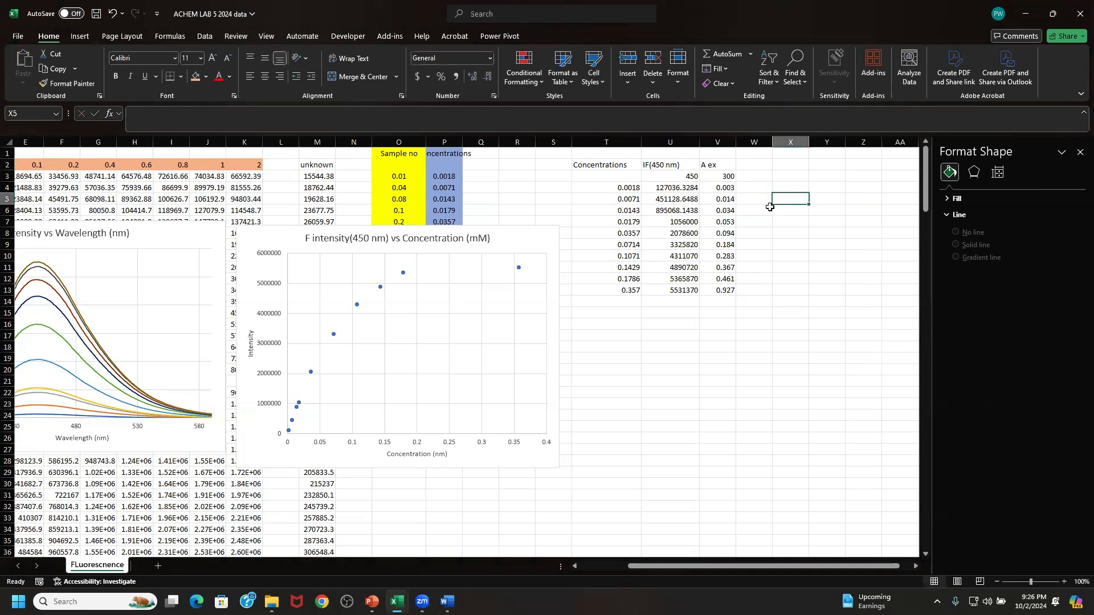
click(758, 254)
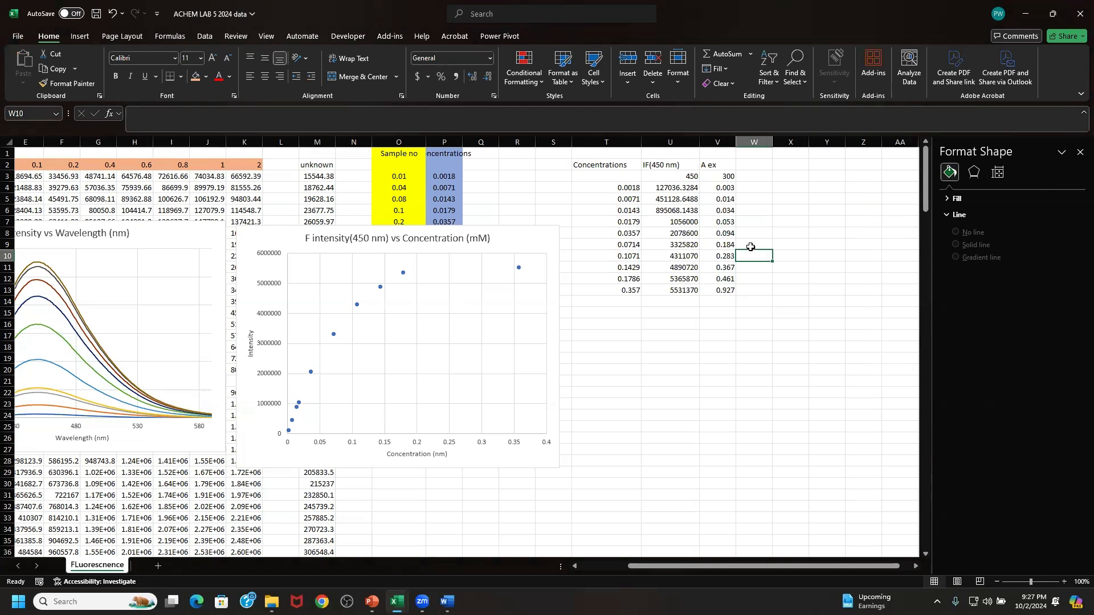
- Switch to the ACHEM LAB 5 data part 2 workbook and copy the 450 nm absorbance row, S172:AC172
drag(677, 172, 677, 289)
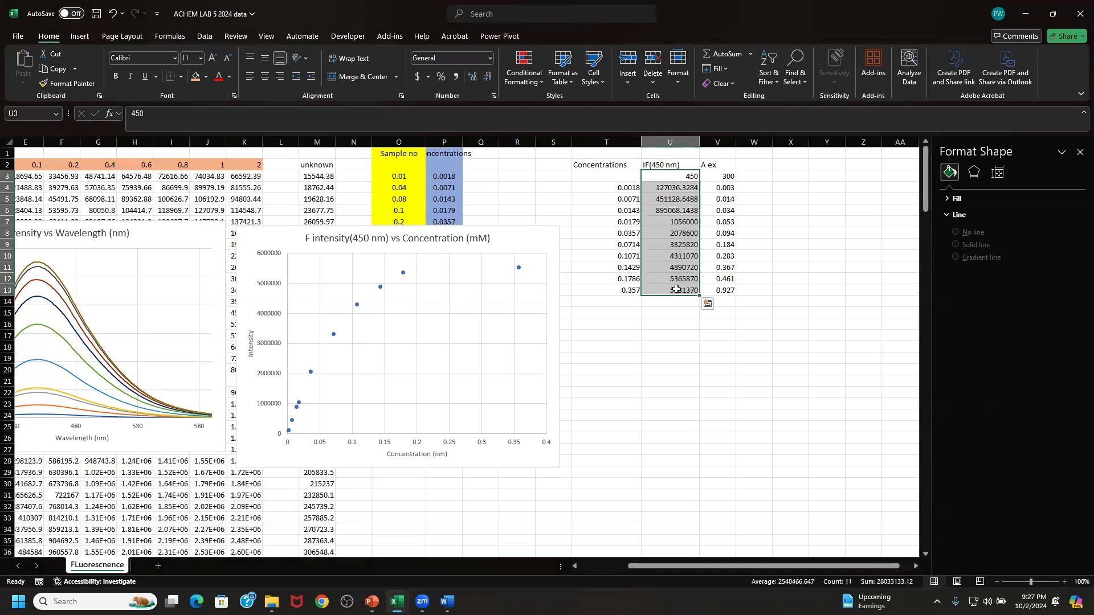
mouse_move(397, 599)
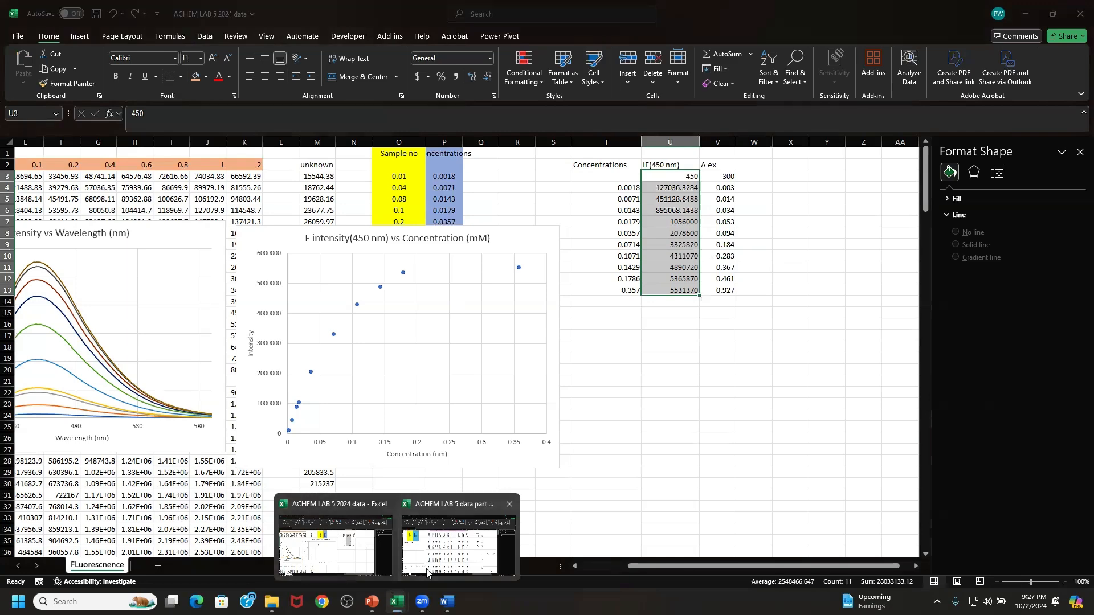
click(450, 544)
scroll(411, 384, down, 9)
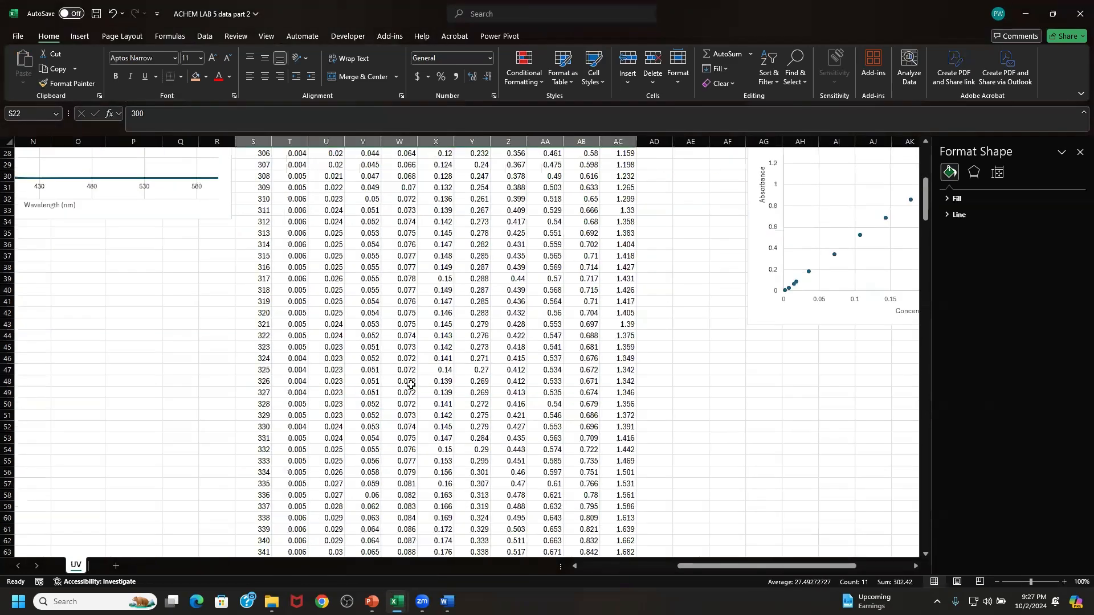
scroll(411, 385, down, 20)
scroll(410, 385, down, 9)
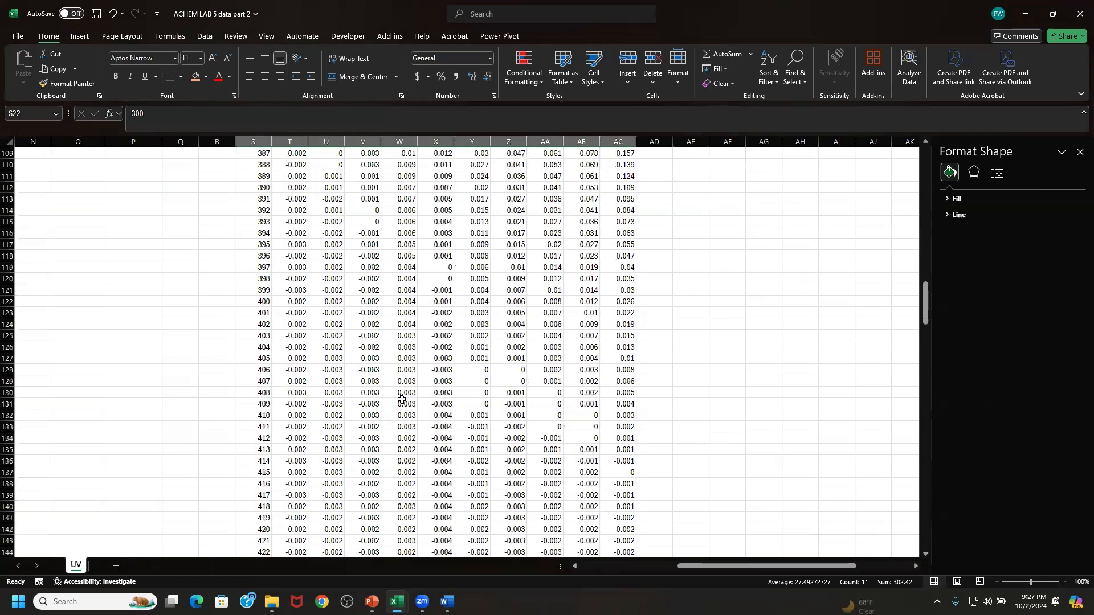
scroll(402, 399, down, 8)
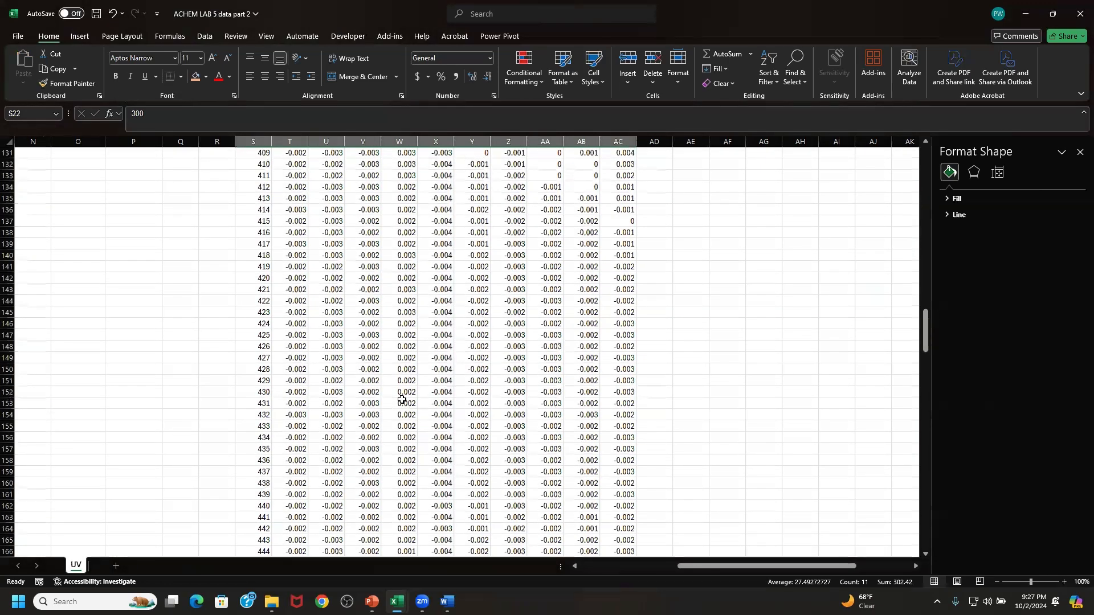
drag(259, 495, 618, 492)
right_click(617, 490)
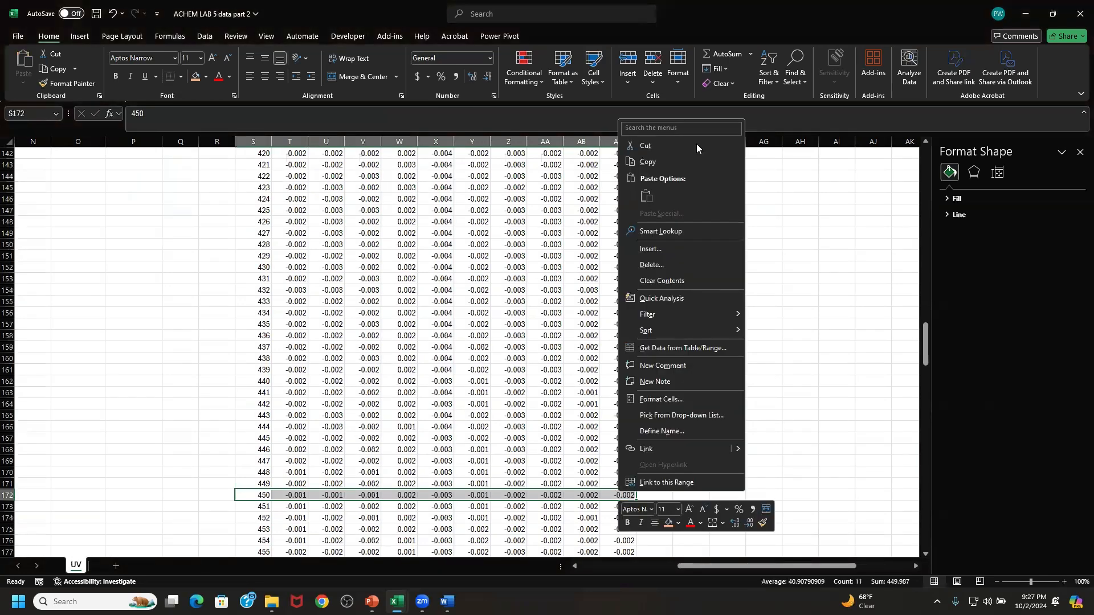
click(665, 164)
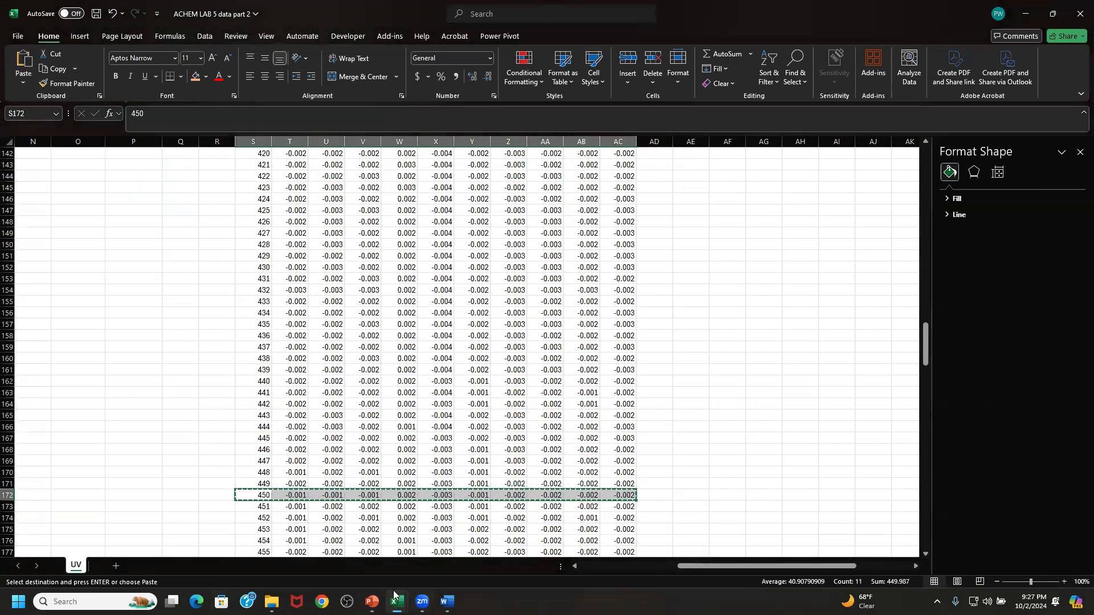
- Return to the ACHEM LAB 5 2024 data workbook and paste the 450 nm row as transposed values starting in cell W3
mouse_move(397, 602)
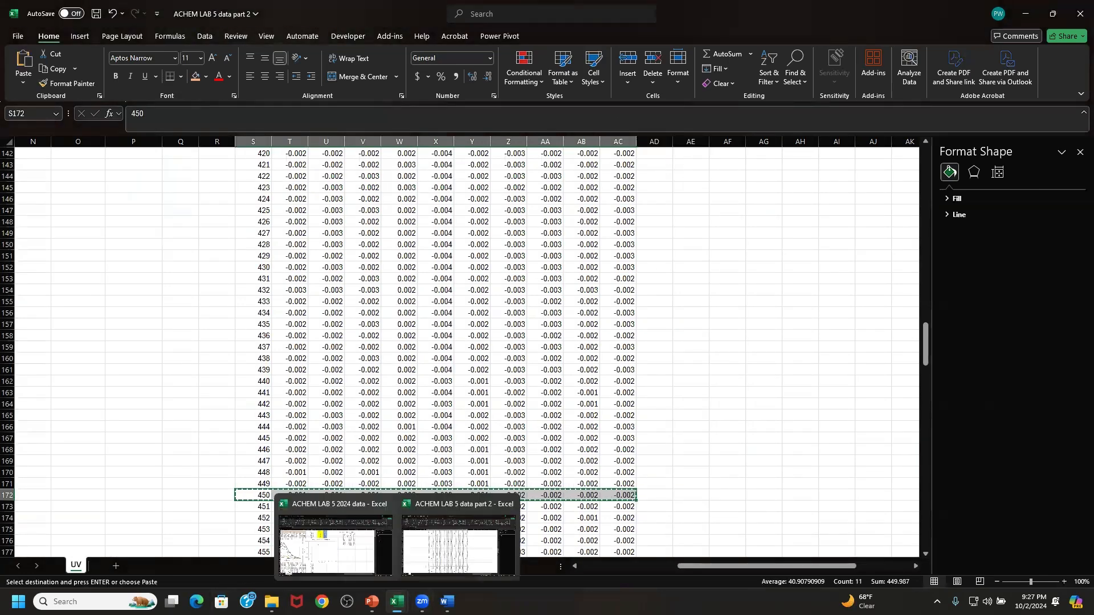
click(368, 571)
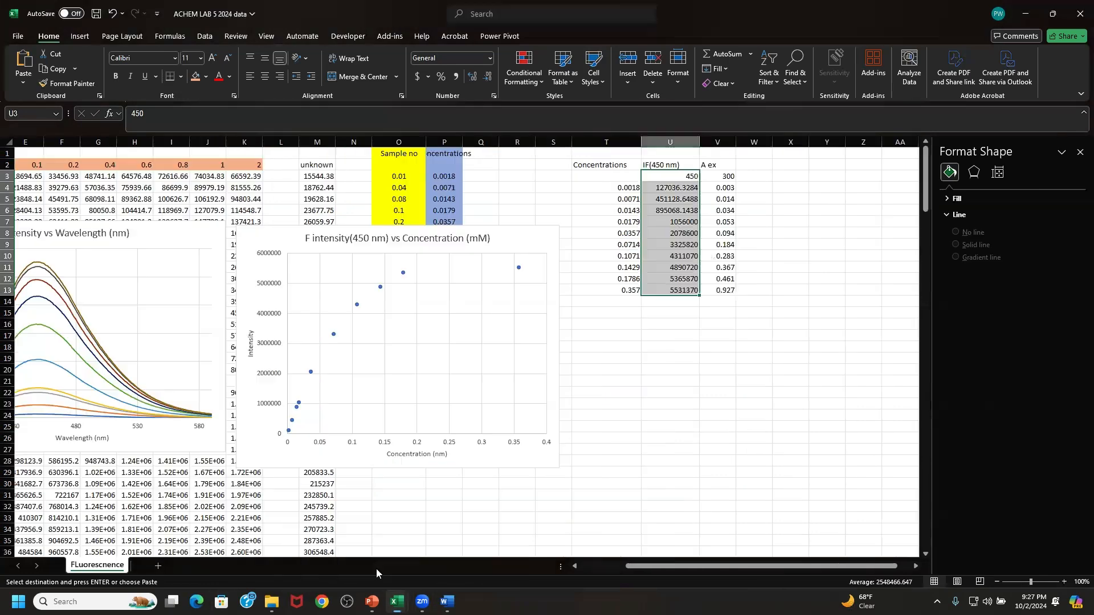
click(747, 174)
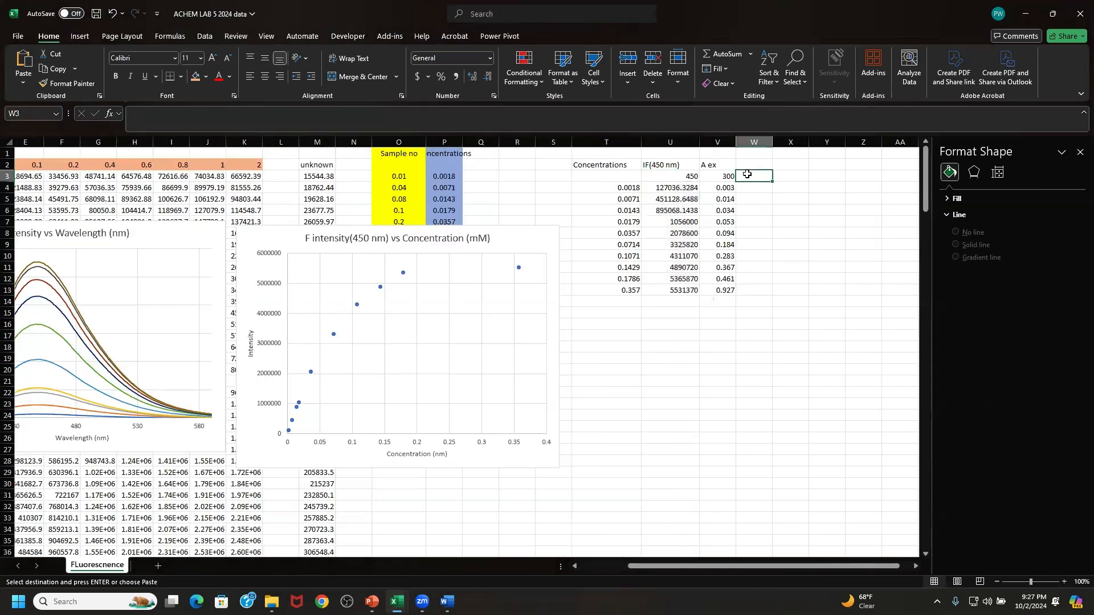
right_click(748, 174)
click(778, 271)
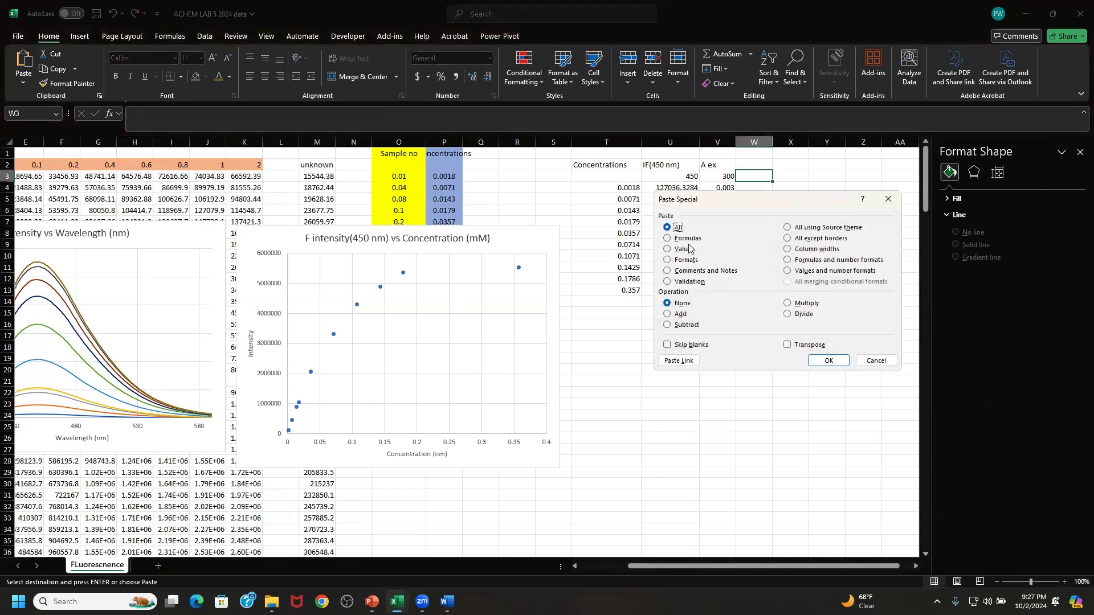
click(688, 249)
click(808, 345)
click(824, 360)
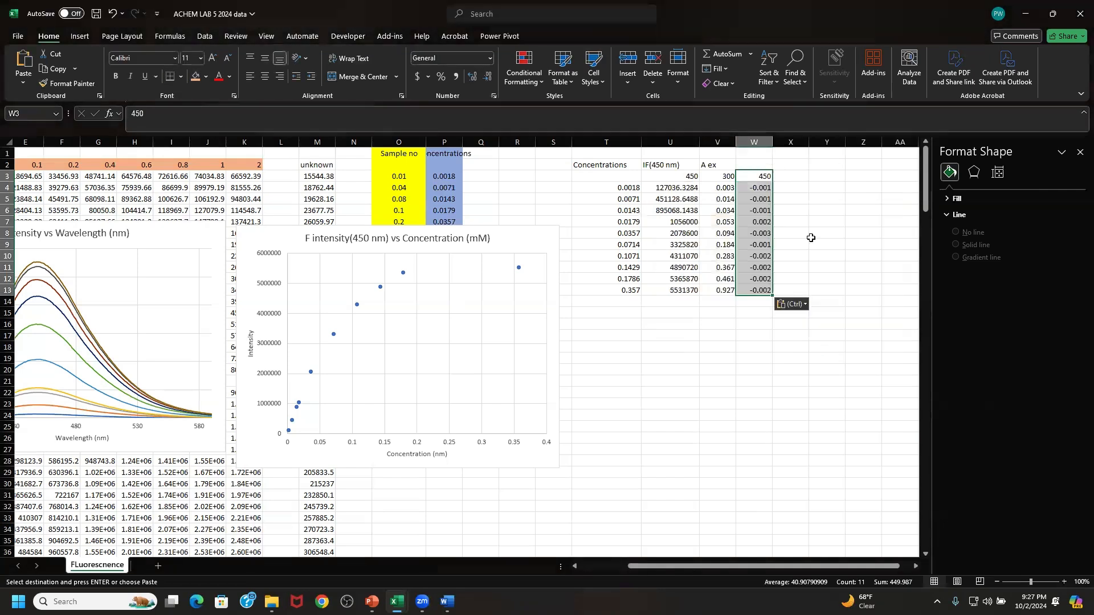
click(785, 177)
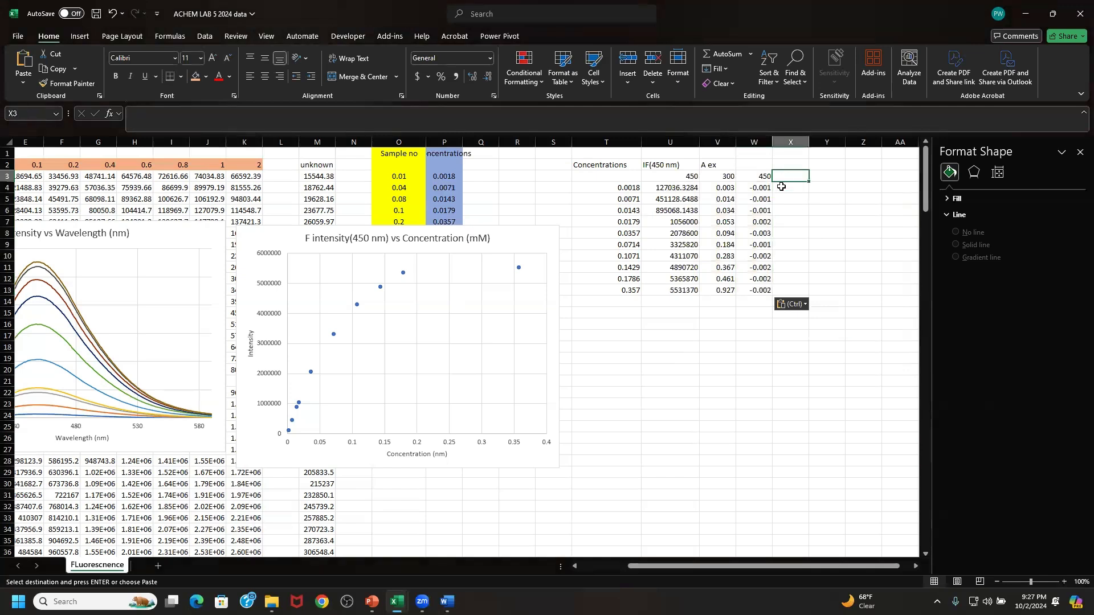
- Enter the header "A em" in cell W2 above the 450 nm absorbance values
click(754, 162)
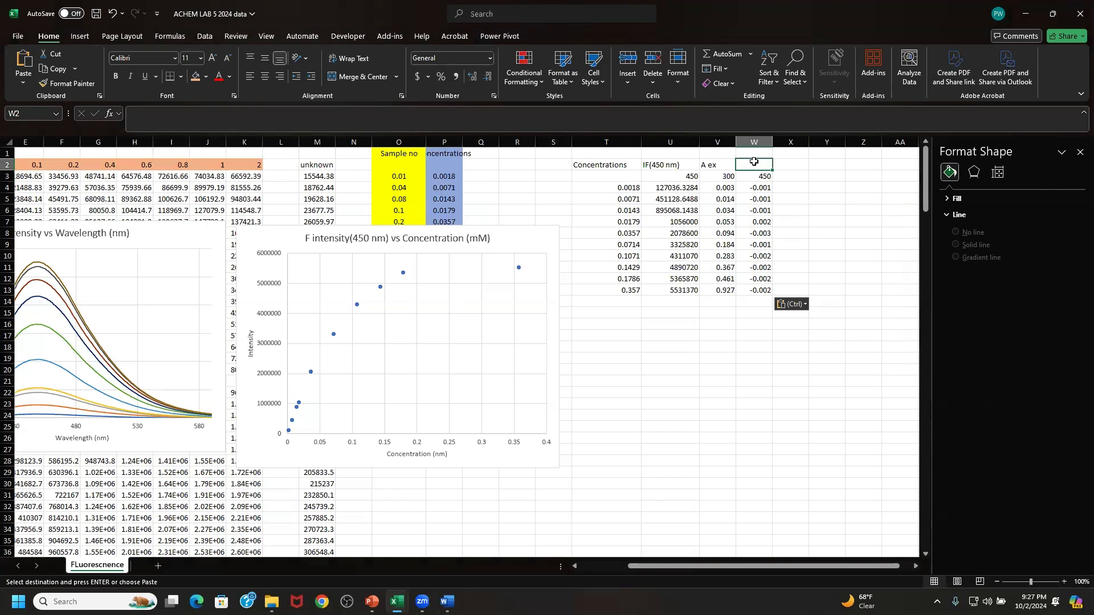
text(E)
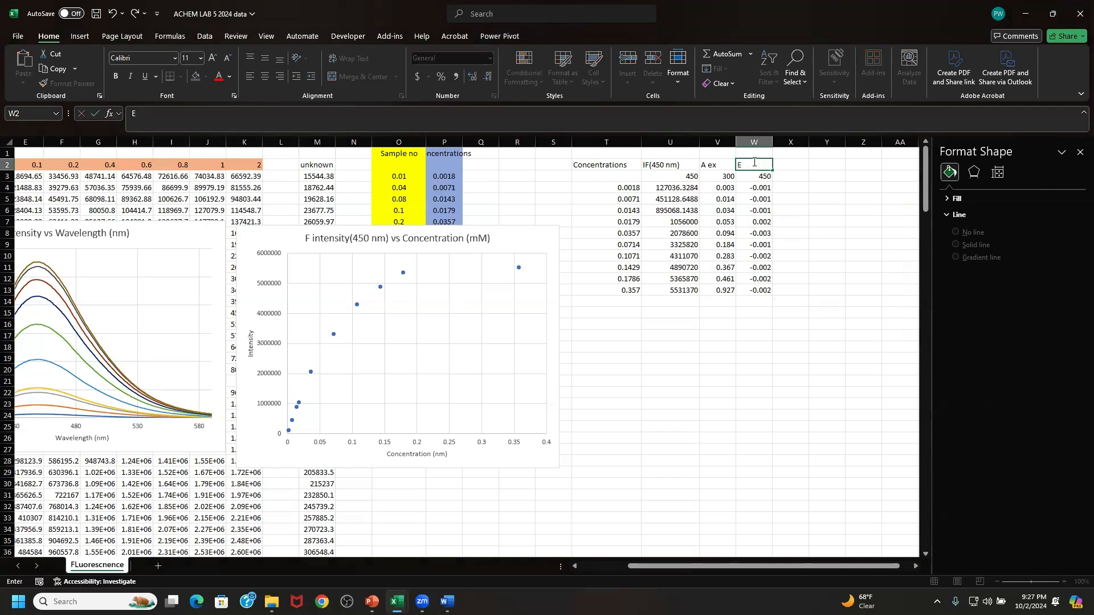
text(A em)
click(827, 204)
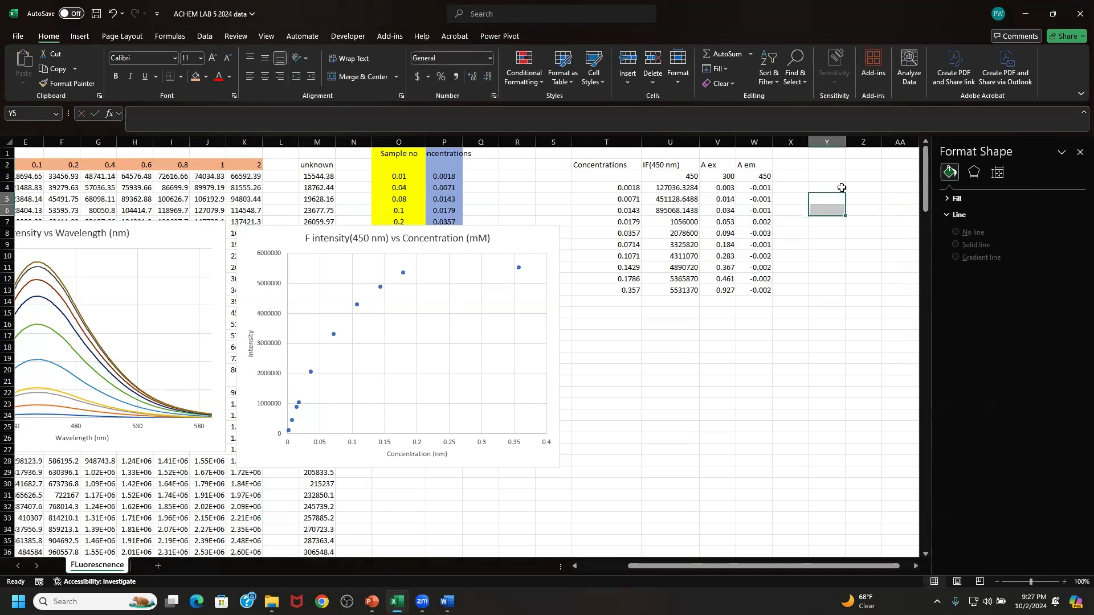
- Examine the fluorescence intensity, A ex and A em columns, U through W, as inputs for the correction
click(841, 187)
key(Right)
key(Right)
key(Right)
key(Right)
key(Right)
key(Right)
key(Right)
key(Right)
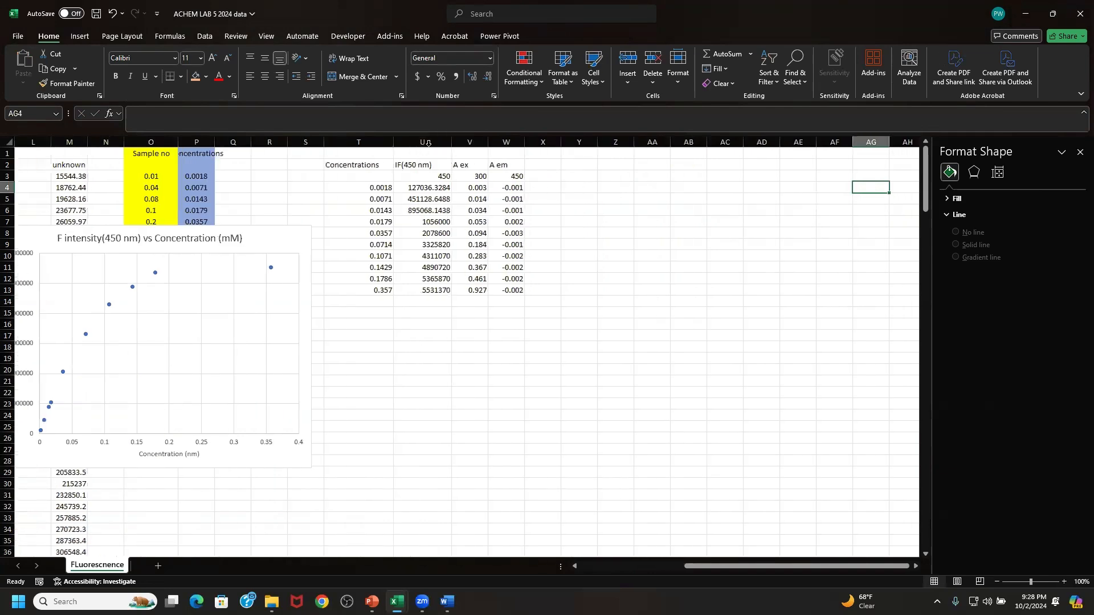
click(428, 143)
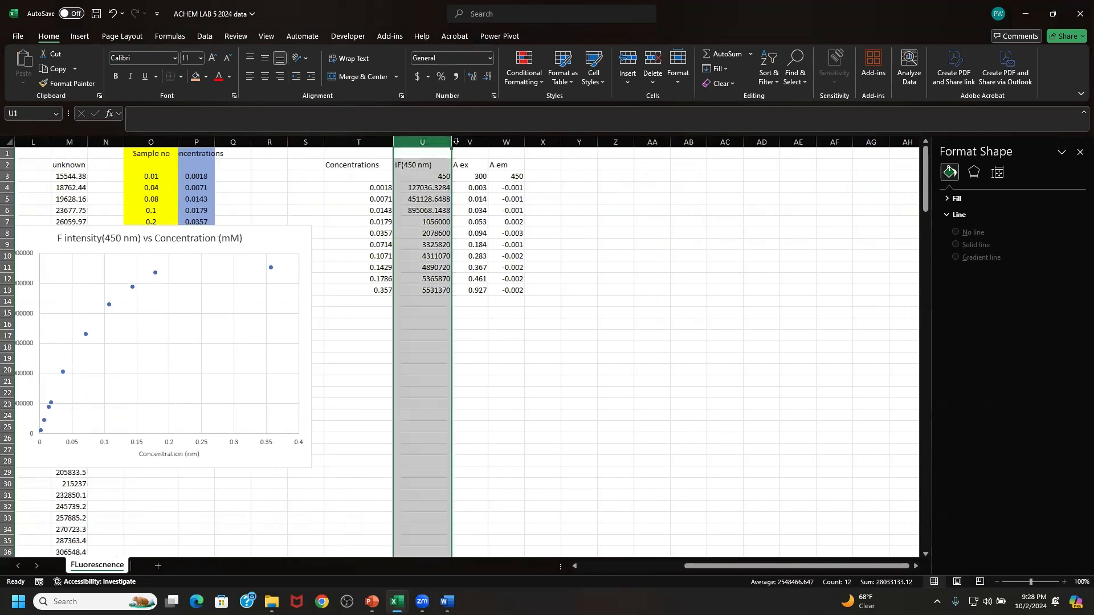
click(465, 140)
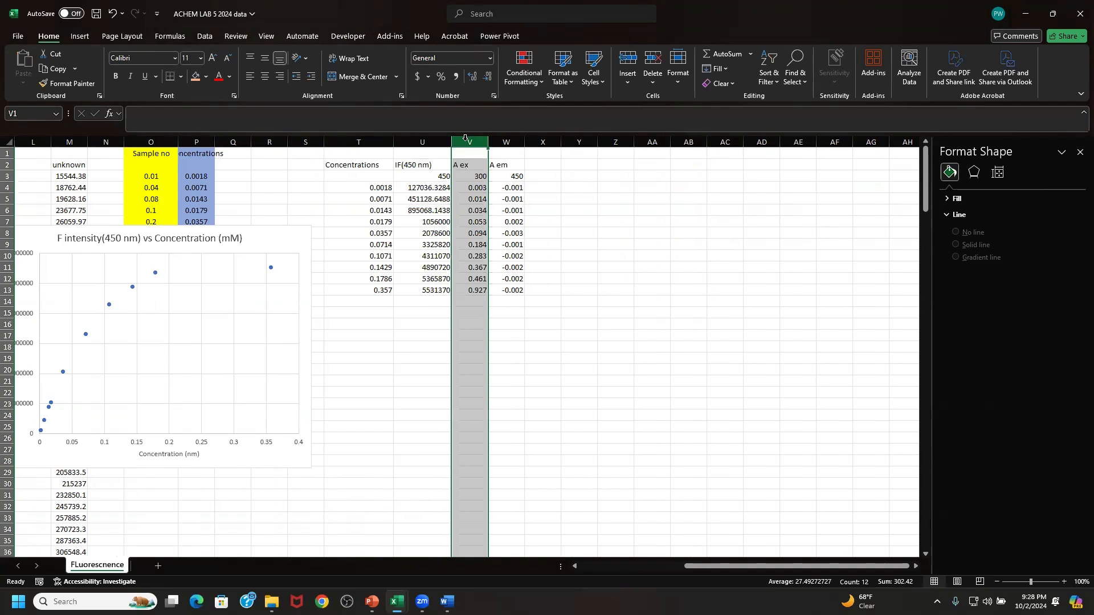
click(507, 139)
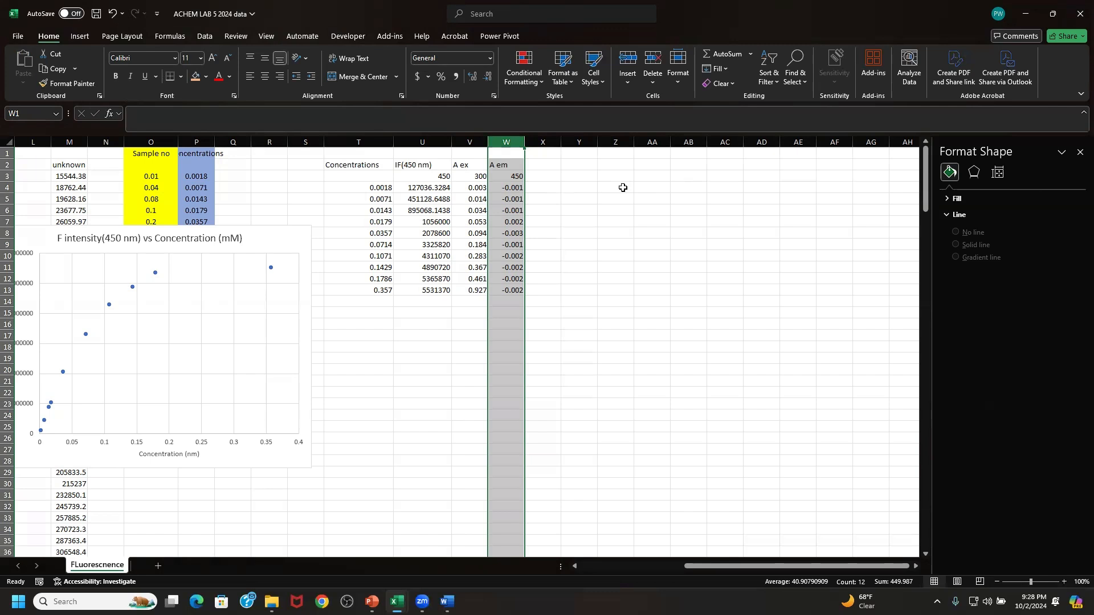
- Start a formula in Z4 with the structure =U4*10^(()+()), leaving both bracketed exponent terms empty
click(623, 187)
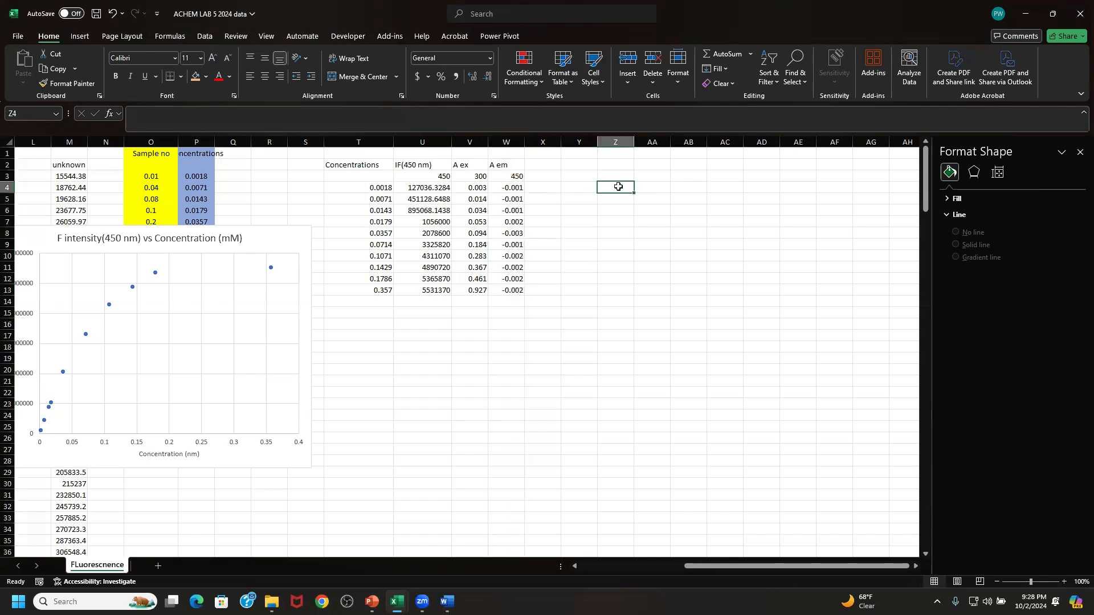
text(=)
click(432, 187)
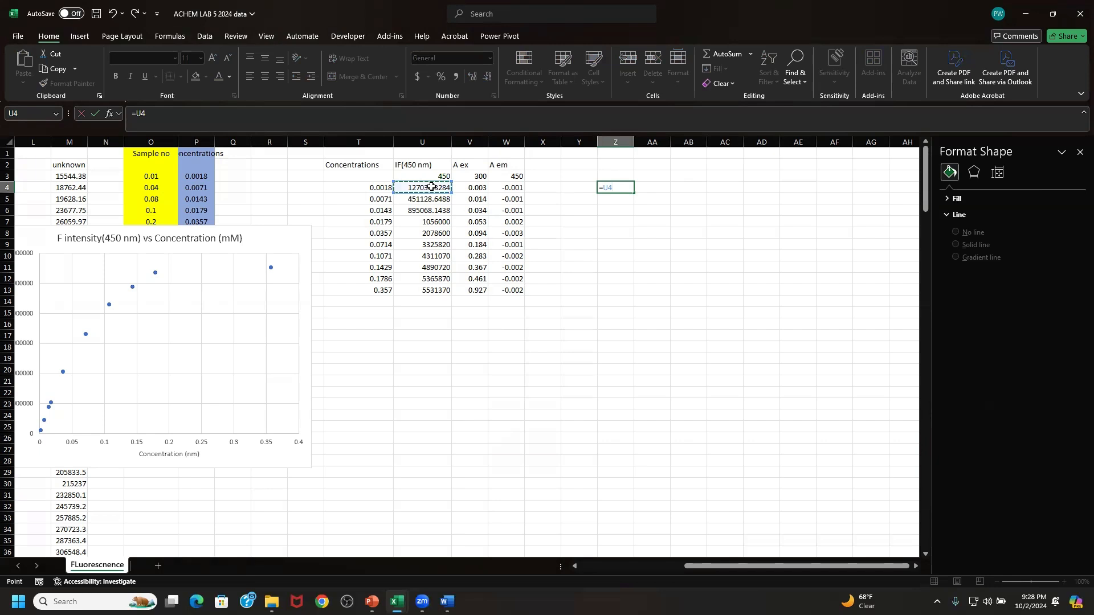
text(*10)
text(^(()+())
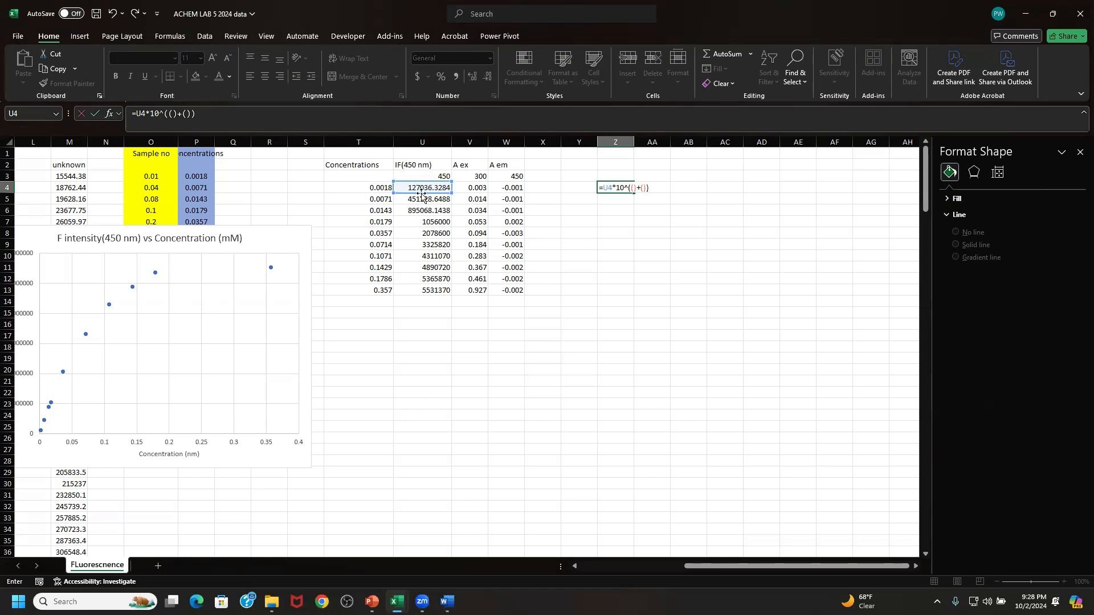
- Fill the first exponent term of the Z4 formula with V4*0.4448 for the excitation absorbance
click(173, 114)
click(475, 188)
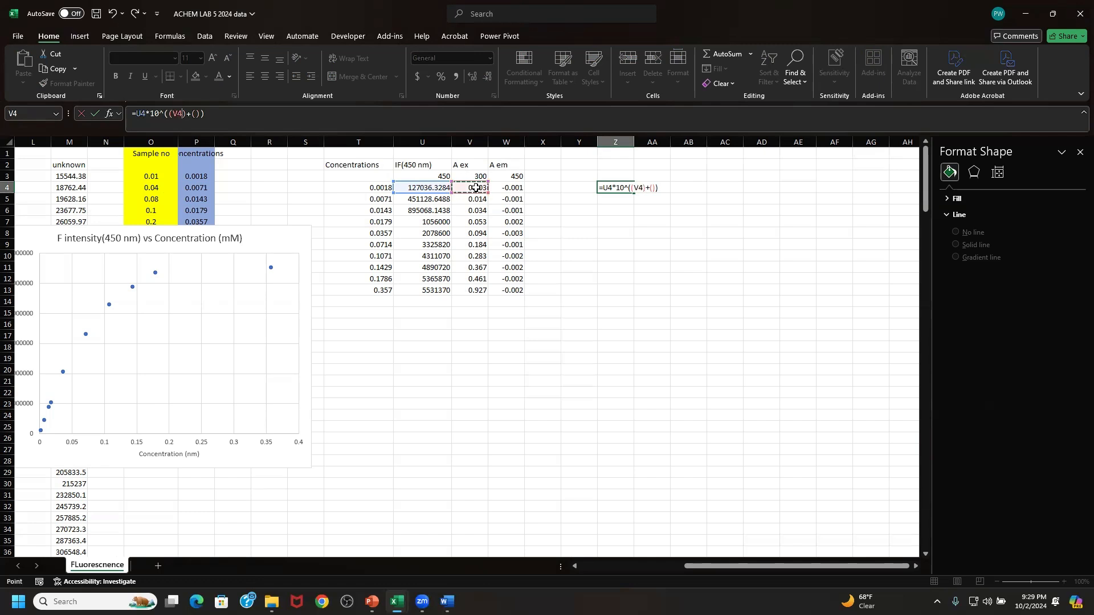
text(*)
text(0.4448)
- Fill the second exponent term with W4*0.5457 for the emission absorbance and enter the Z4 formula
click(228, 113)
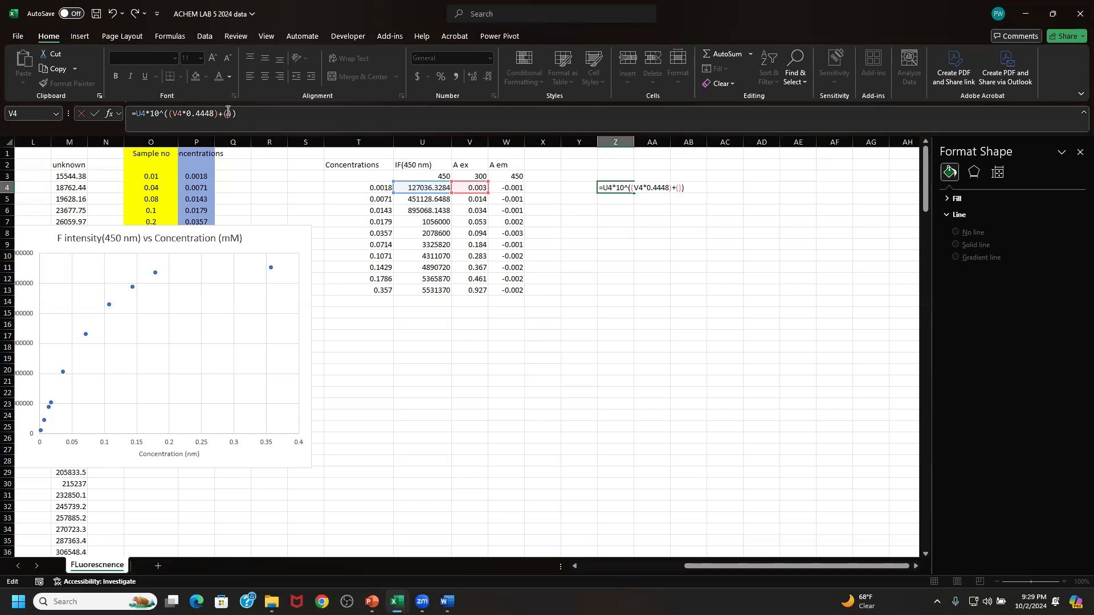
click(514, 187)
text(*)
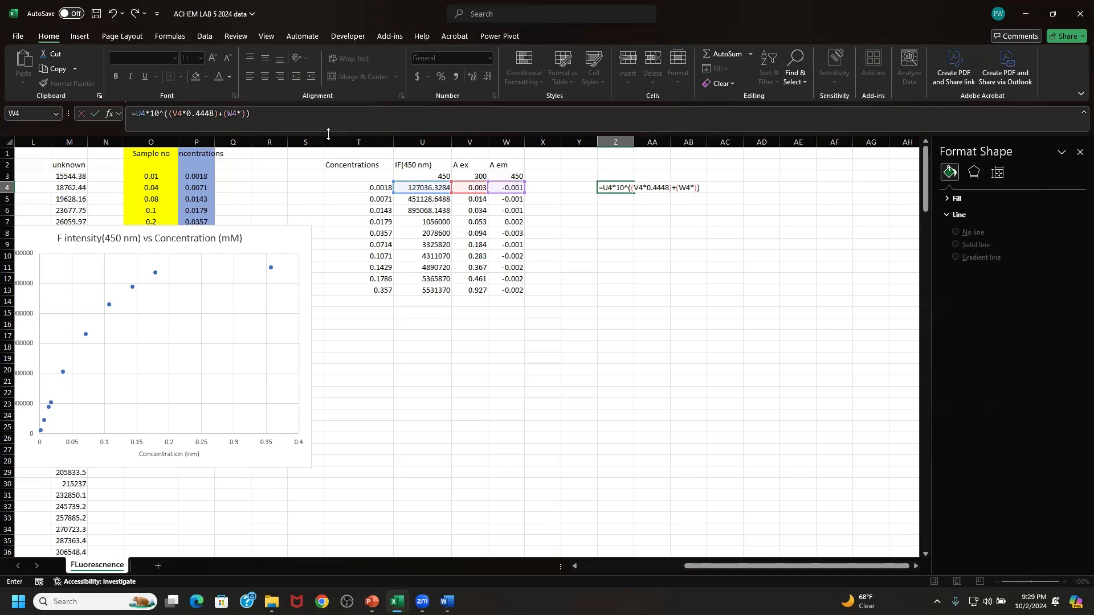
text(0.5457)
key(Return)
- Copy the Z4 formula down through Z13 and enter the header "IF corrected" in Z2
click(629, 189)
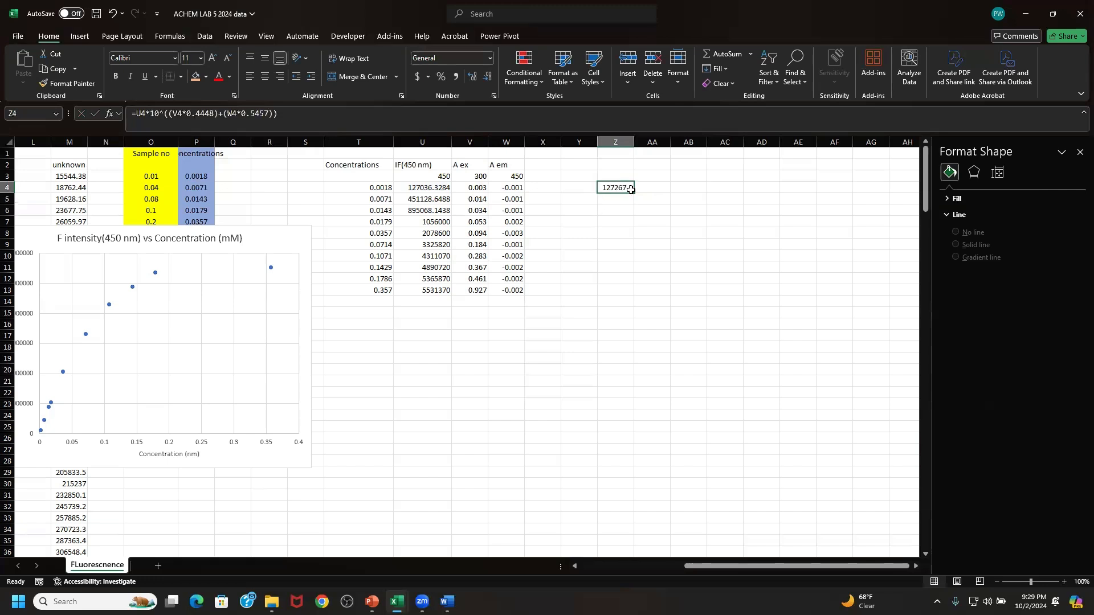
drag(633, 191, 633, 295)
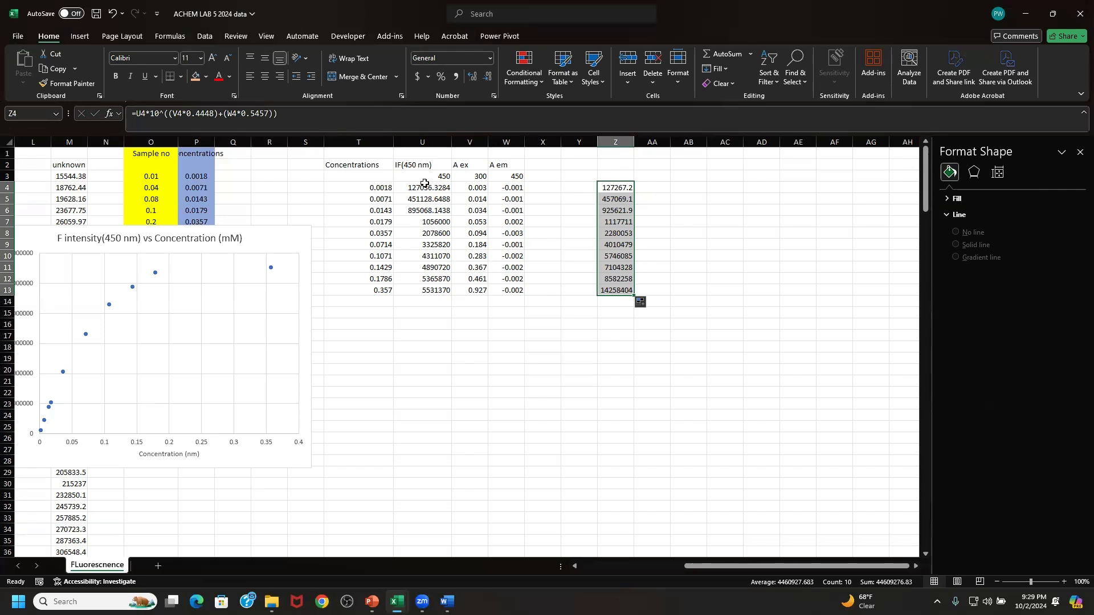
click(618, 167)
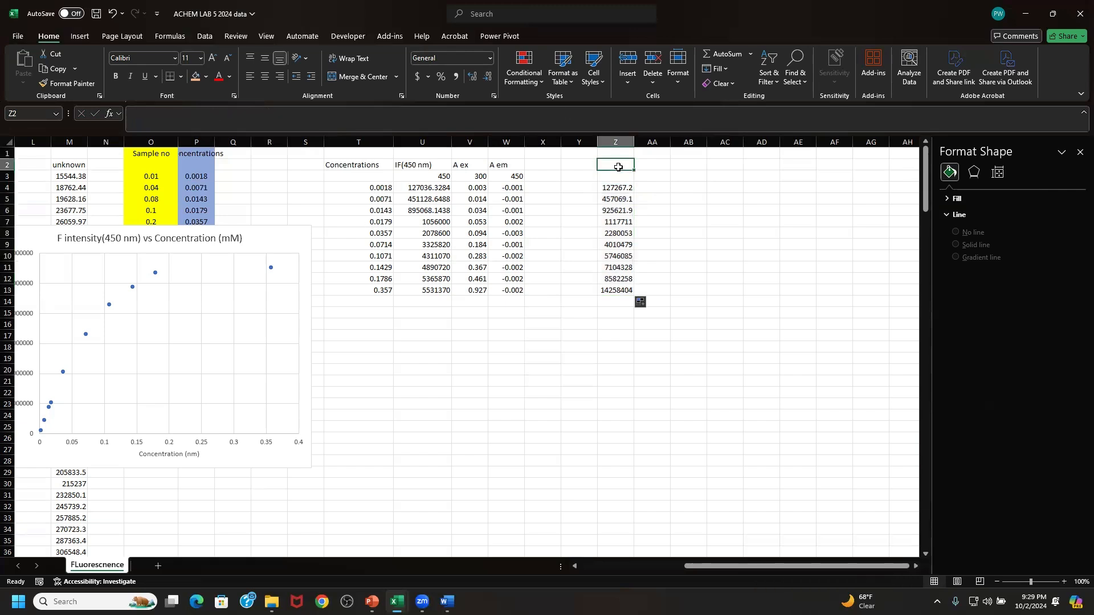
text(IF)
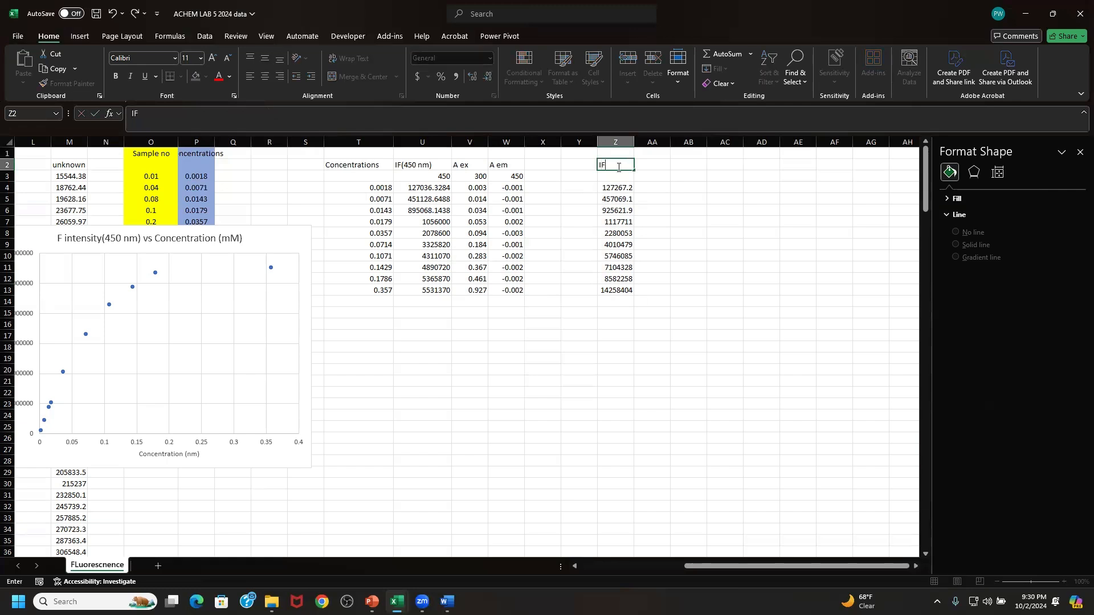
text( corrected)
click(713, 183)
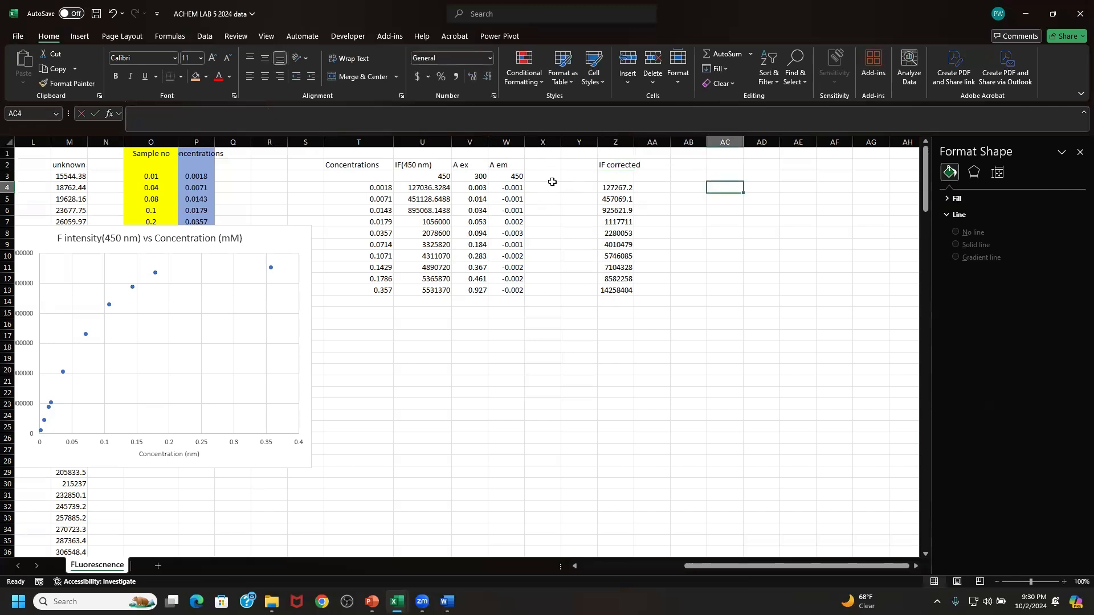
- Insert two blank columns at column Y, ahead of the IF corrected column
click(418, 139)
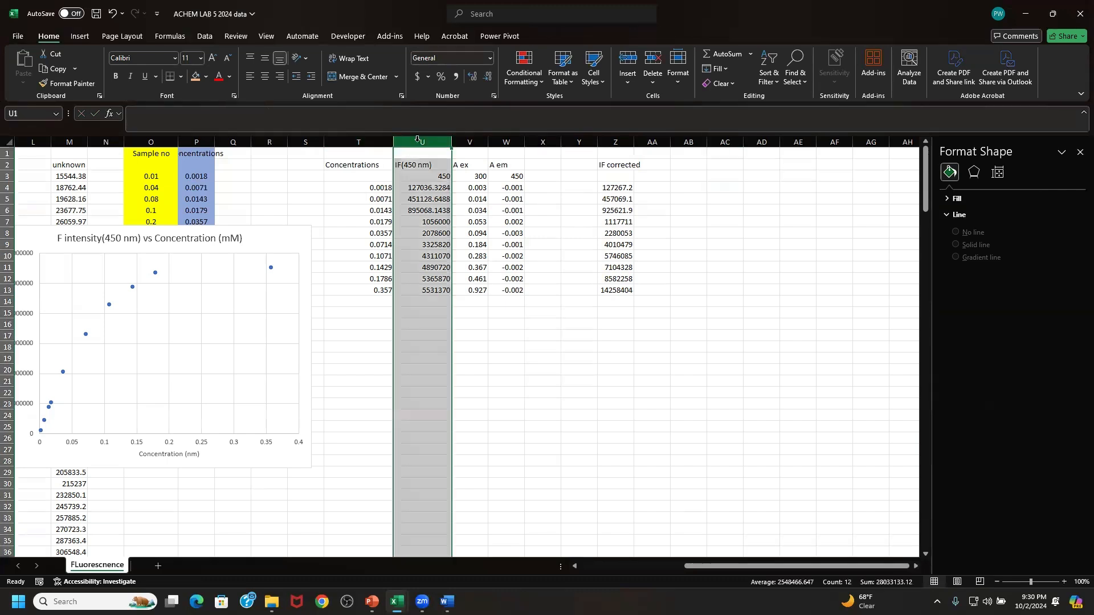
click(579, 137)
right_click(579, 137)
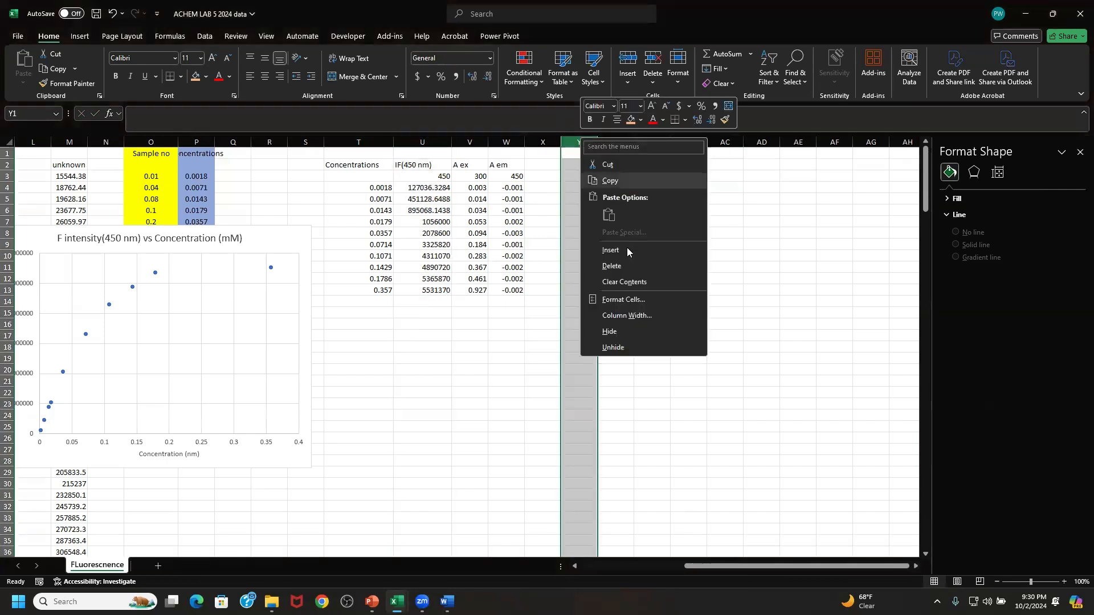
click(622, 251)
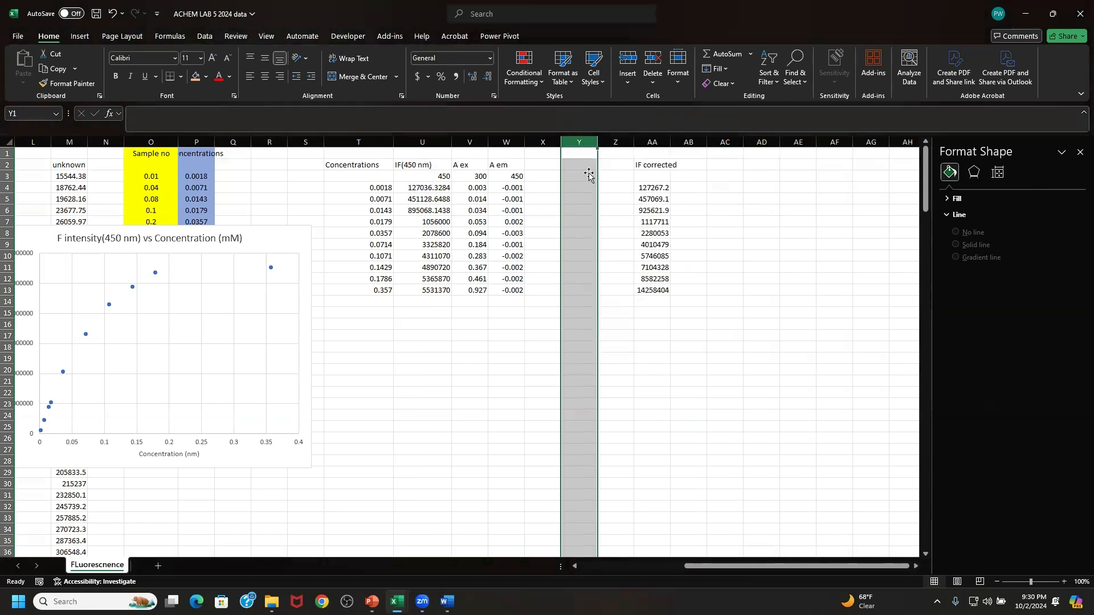
right_click(576, 141)
click(607, 253)
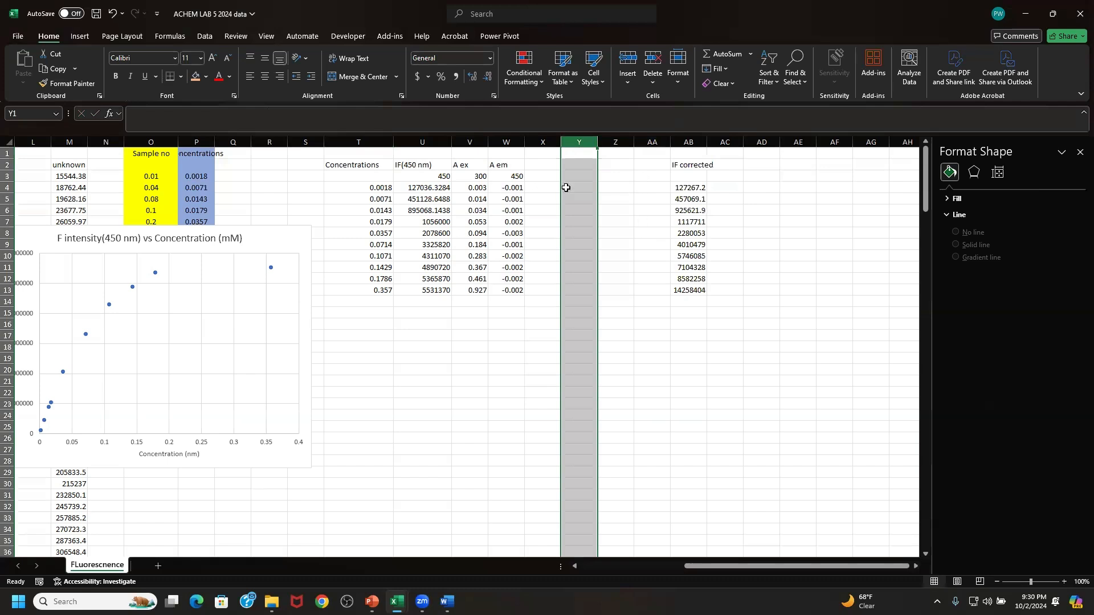
- Copy the IF(450 nm) column U and paste it as values into column AA beside the corrected intensities
click(422, 141)
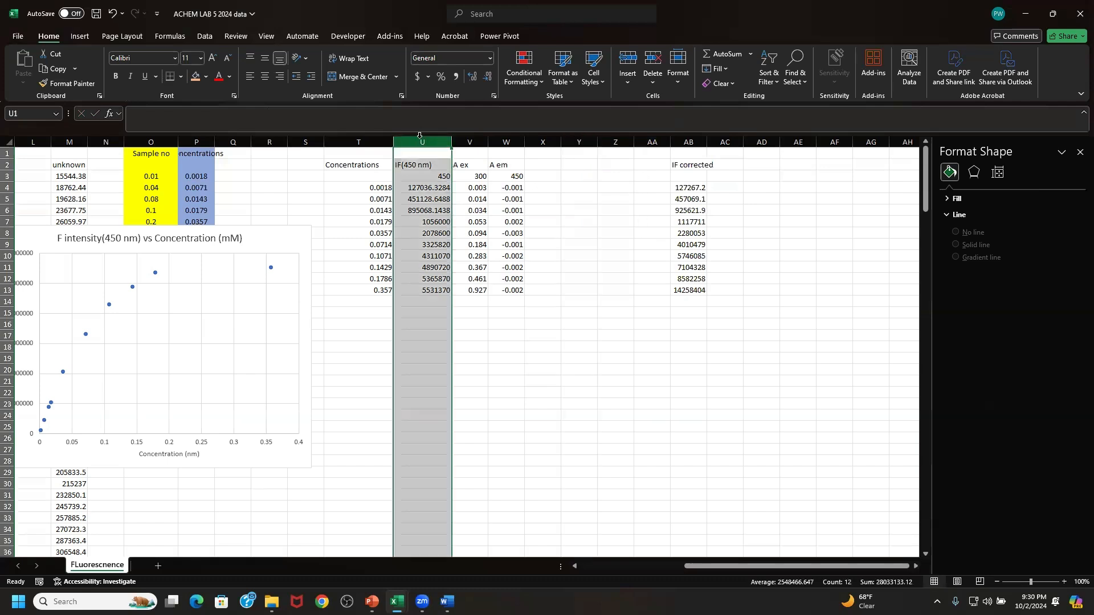
right_click(422, 142)
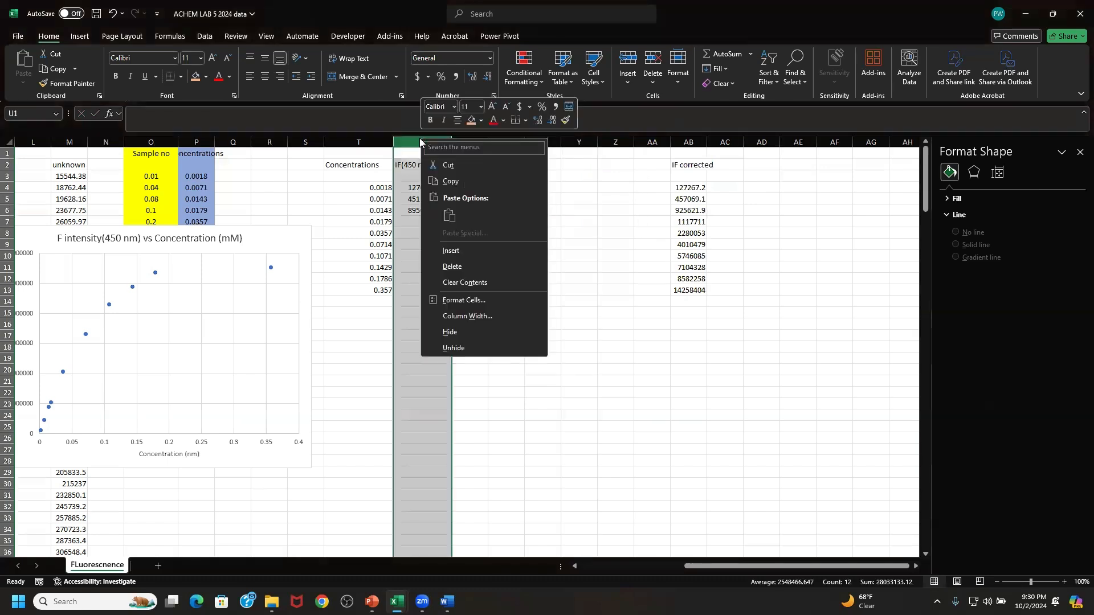
click(447, 182)
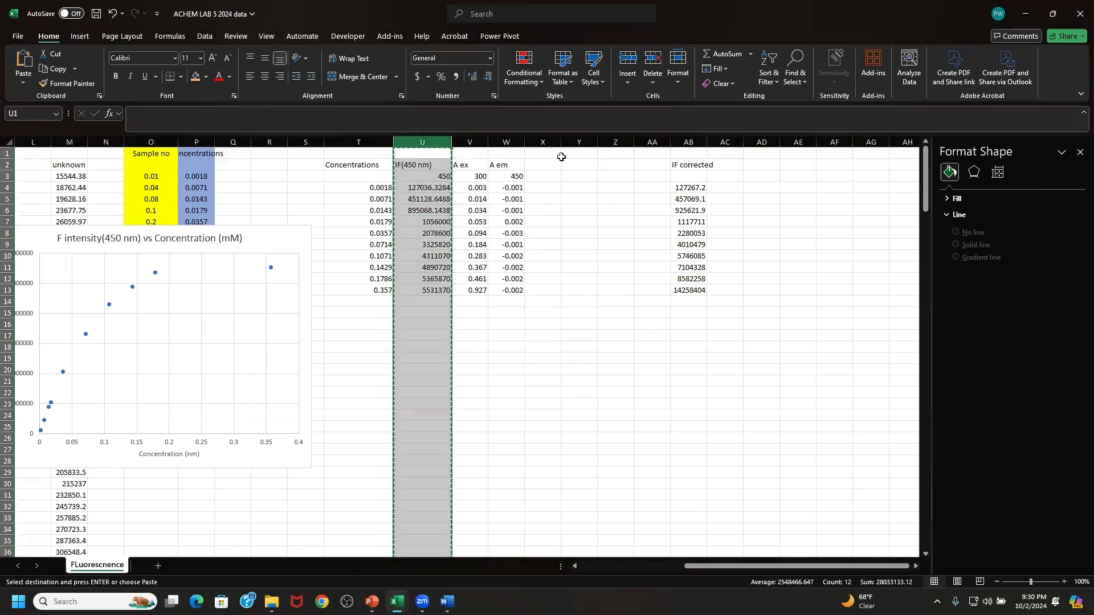
click(649, 141)
right_click(650, 141)
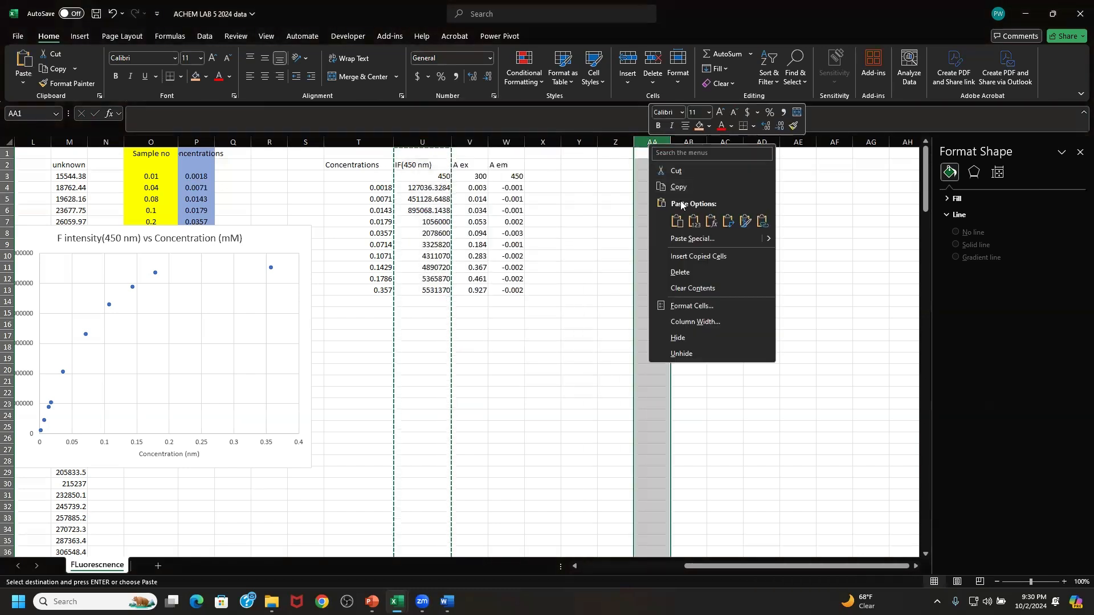
click(692, 221)
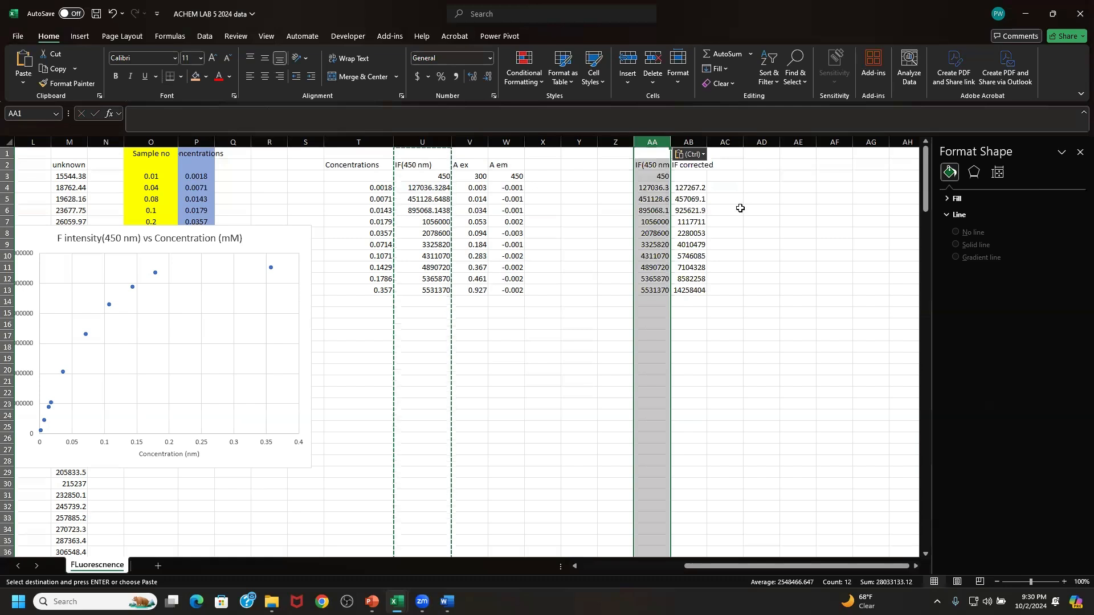
click(738, 209)
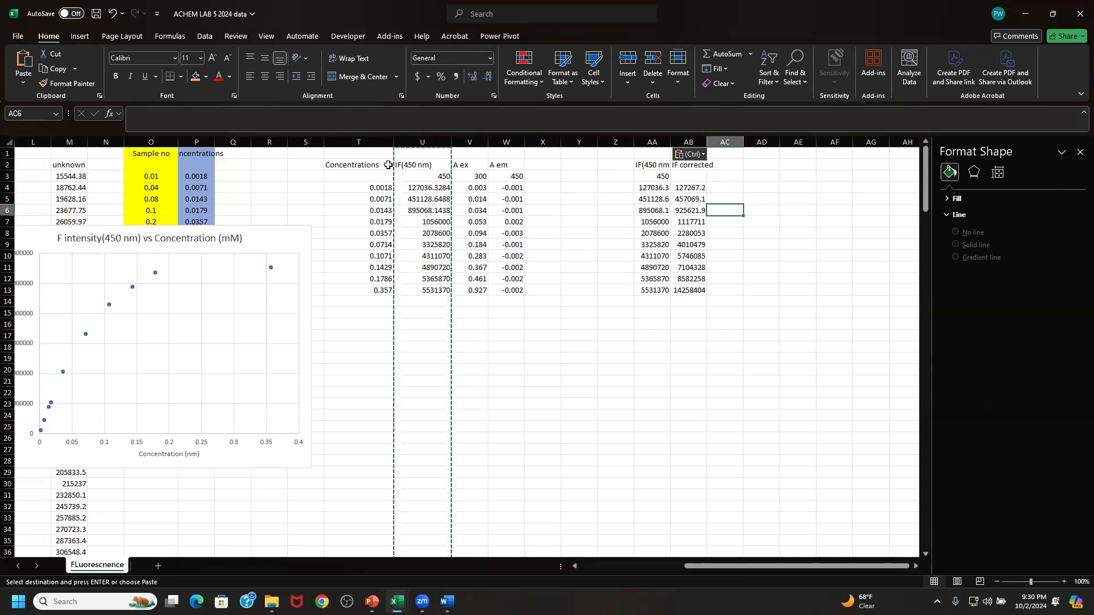
- Copy the Concentrations column T and paste it as values into column Z
click(376, 142)
right_click(376, 142)
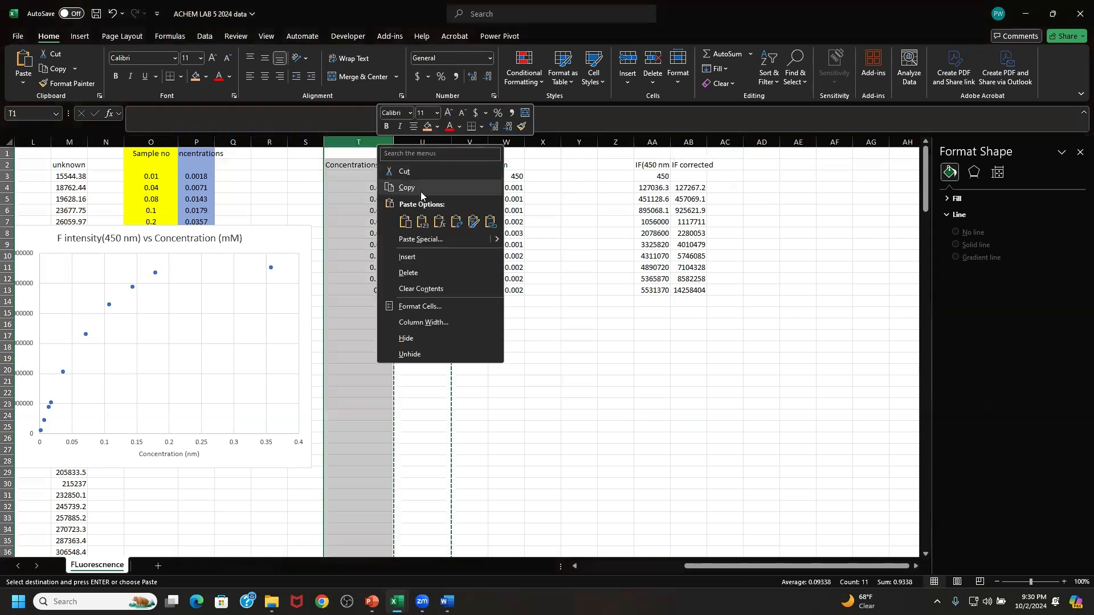
click(408, 173)
click(626, 143)
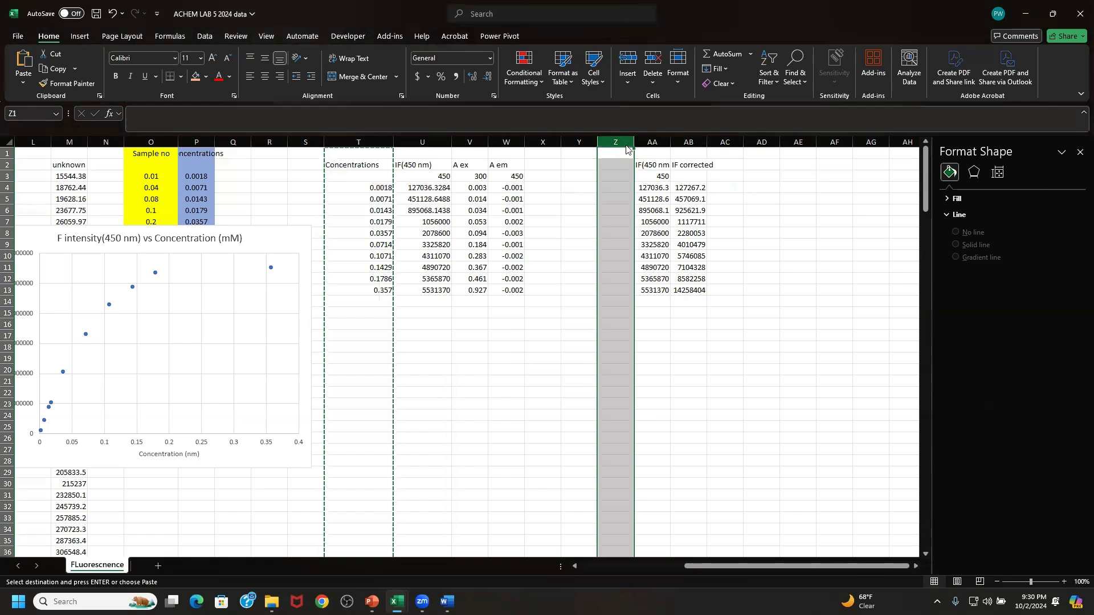
right_click(627, 146)
click(671, 220)
click(719, 210)
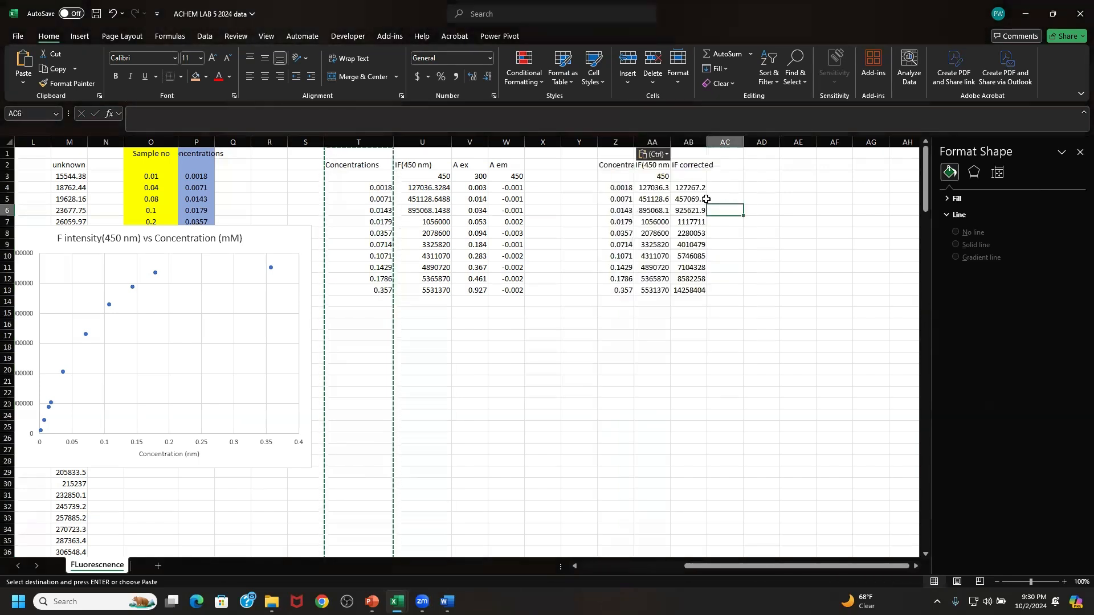
click(628, 142)
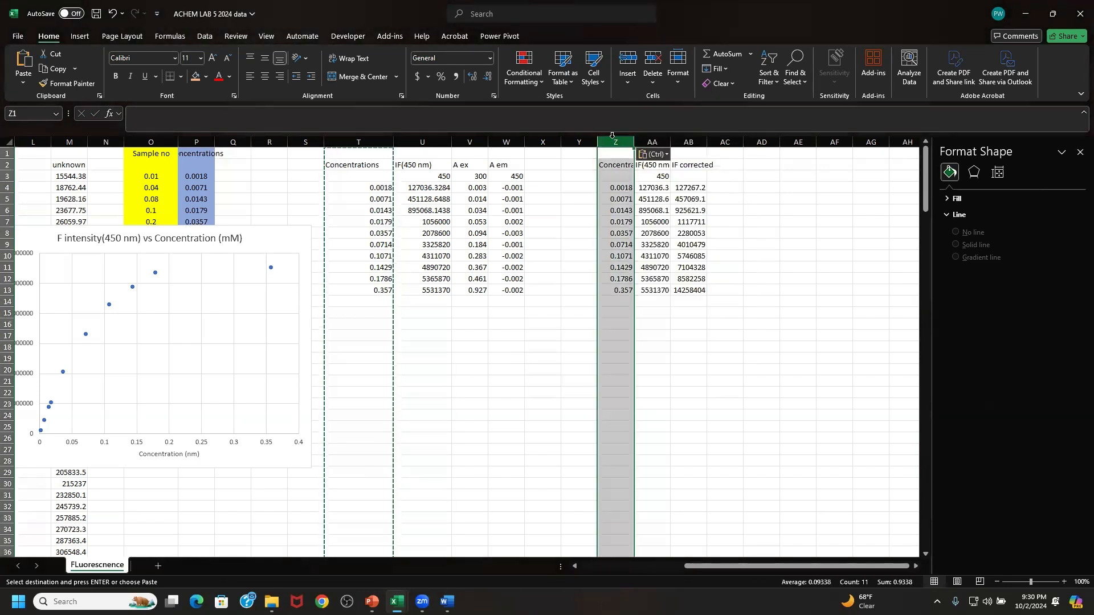
click(647, 140)
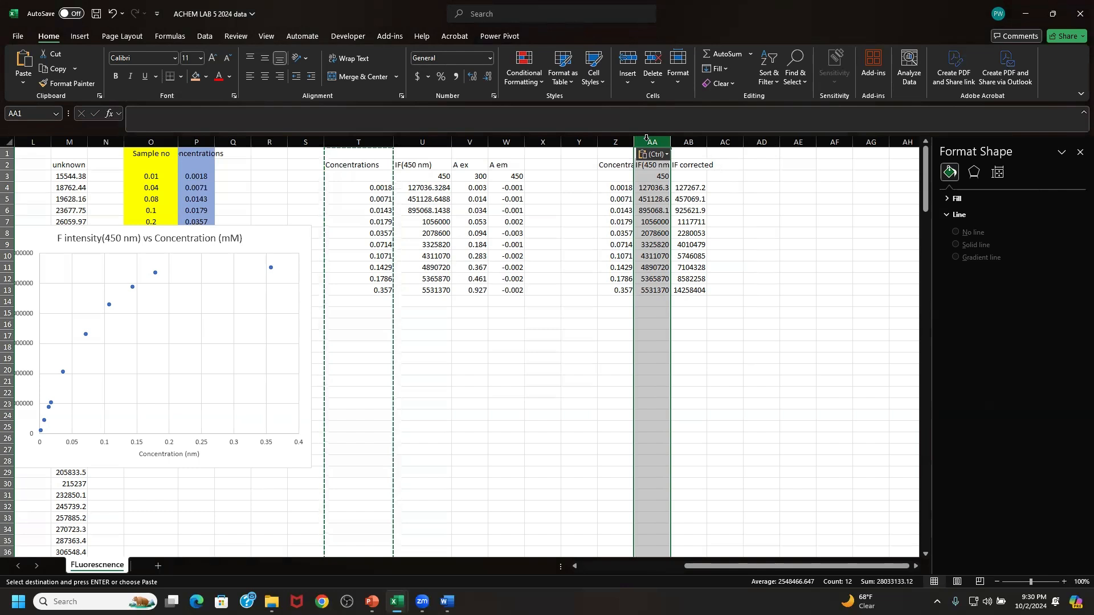
click(690, 140)
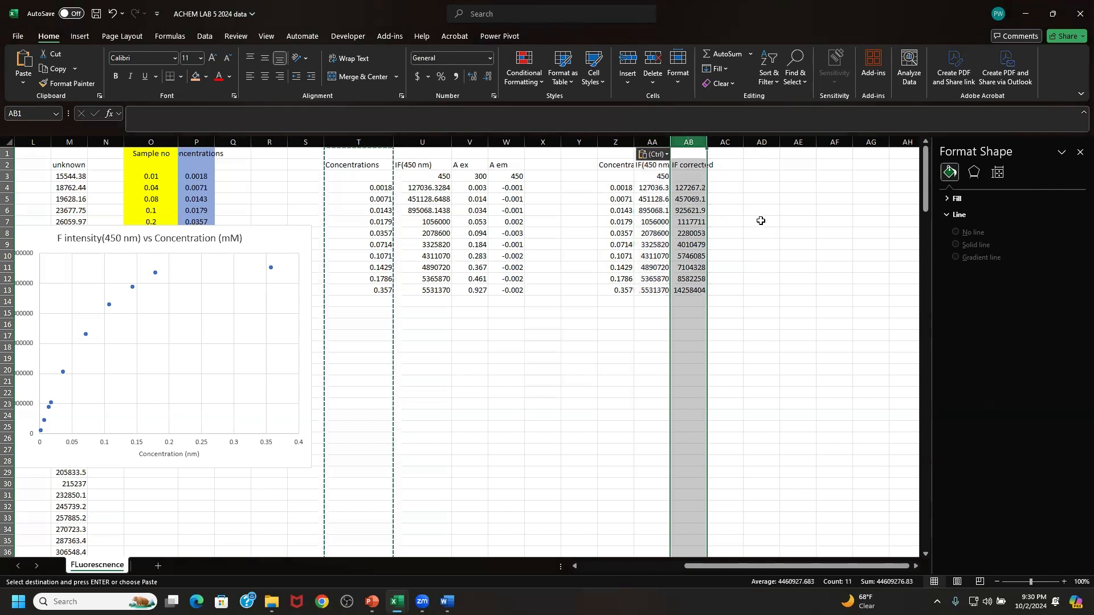
click(683, 187)
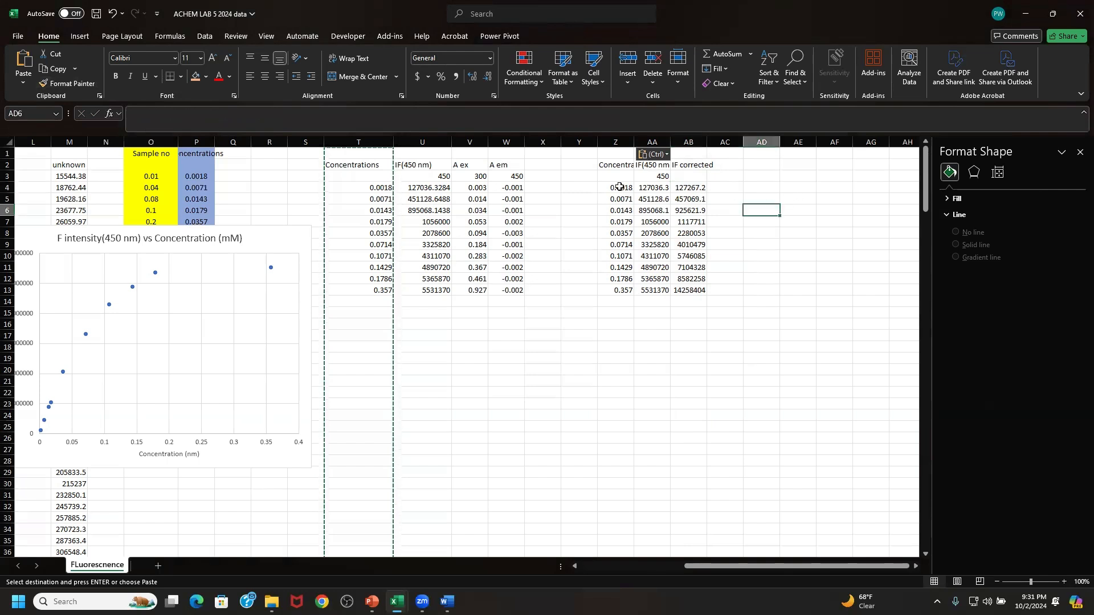
- Insert a markers-only scatter chart from Z4:AB13, plotting original and corrected intensities against concentration
drag(618, 187, 703, 290)
click(80, 36)
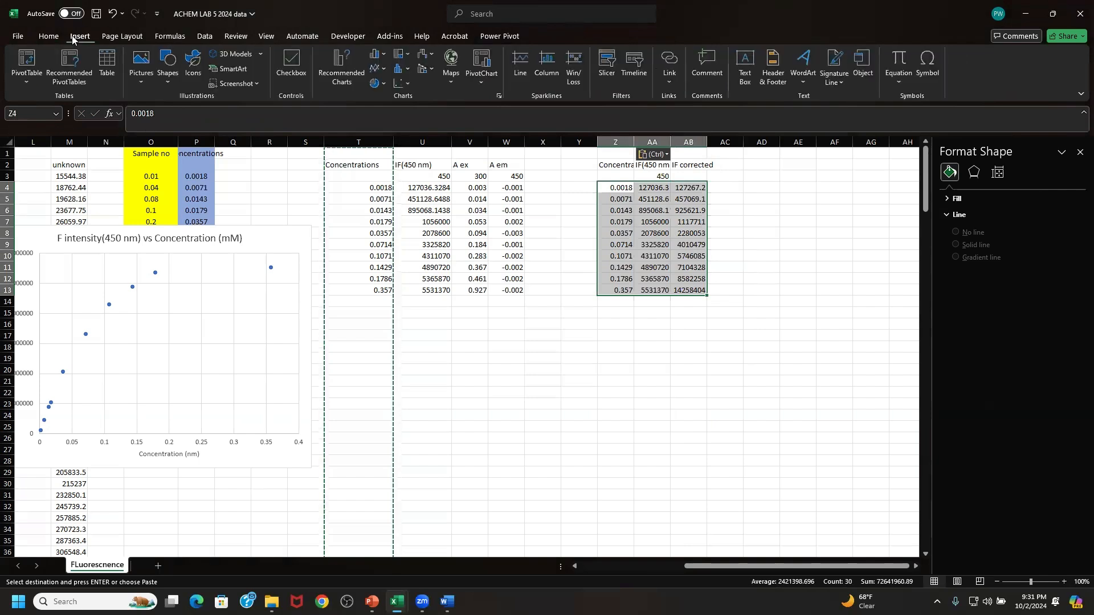
click(404, 84)
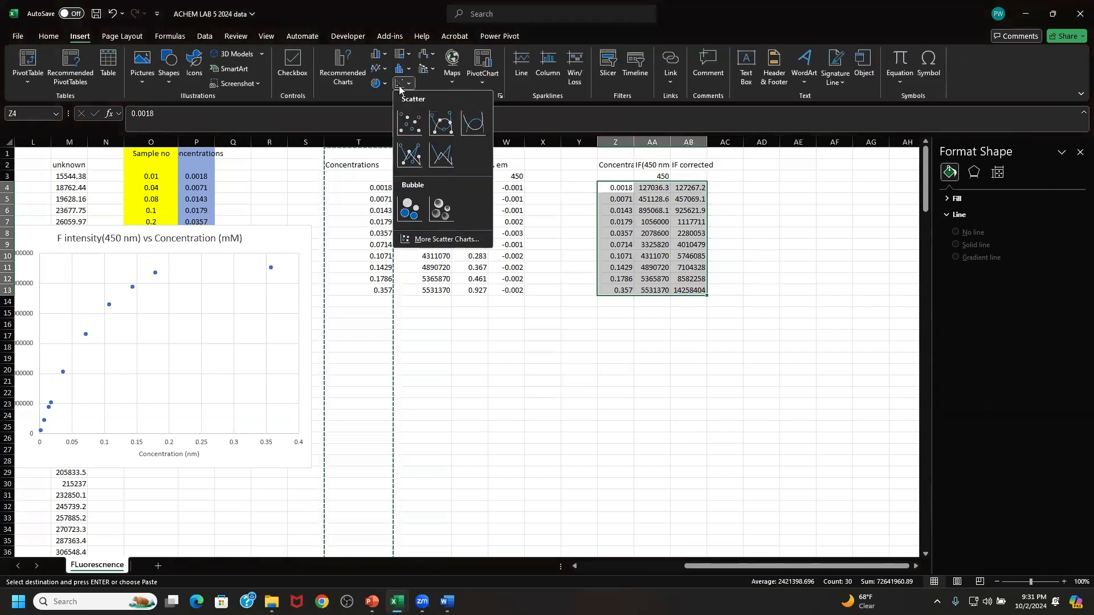
click(417, 134)
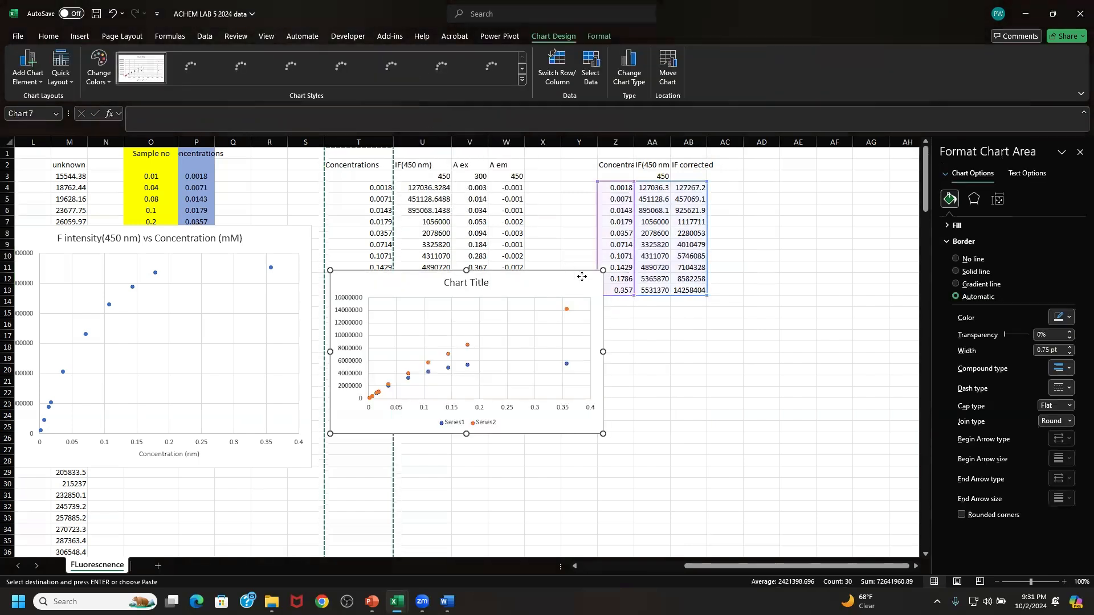
- Move the scatter chart up and enlarge it to span about columns T to AD and rows 5 to 29, then clear the copy marquee
drag(582, 276, 609, 203)
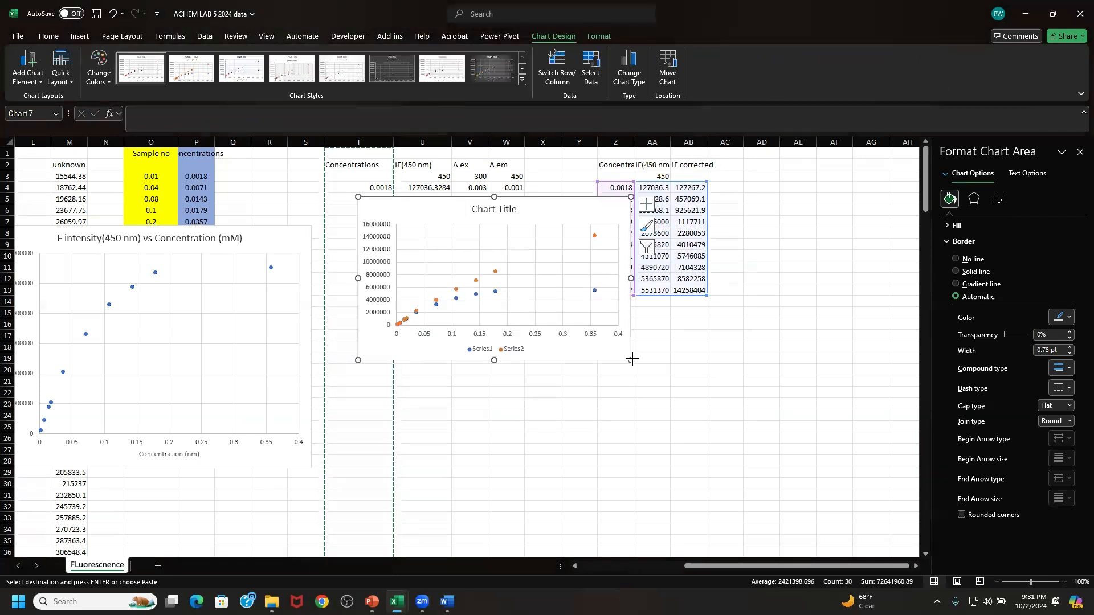
drag(632, 359, 783, 476)
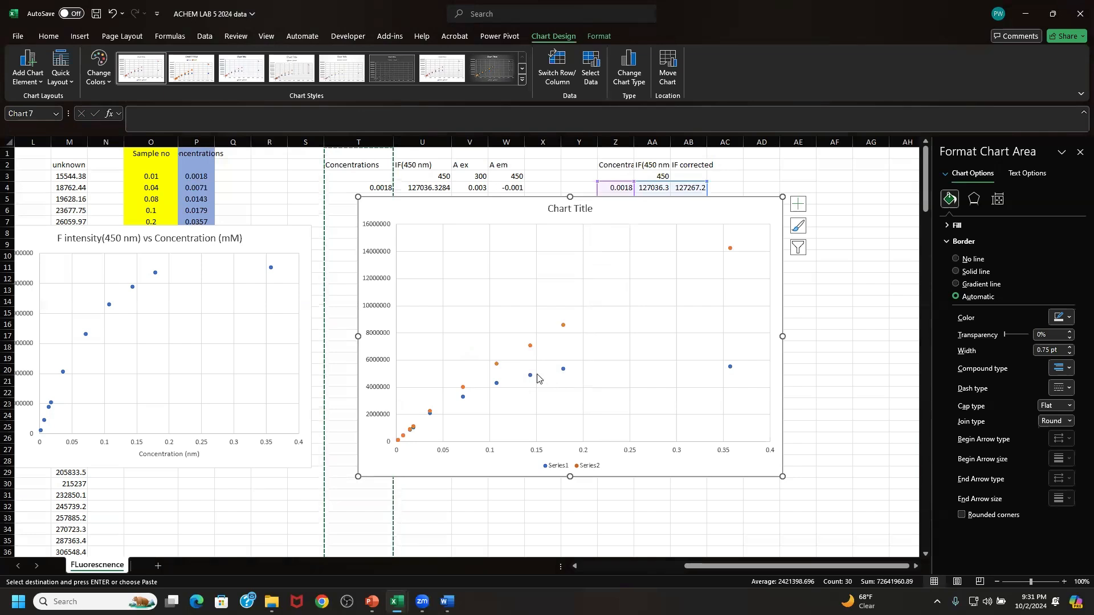
mouse_move(530, 380)
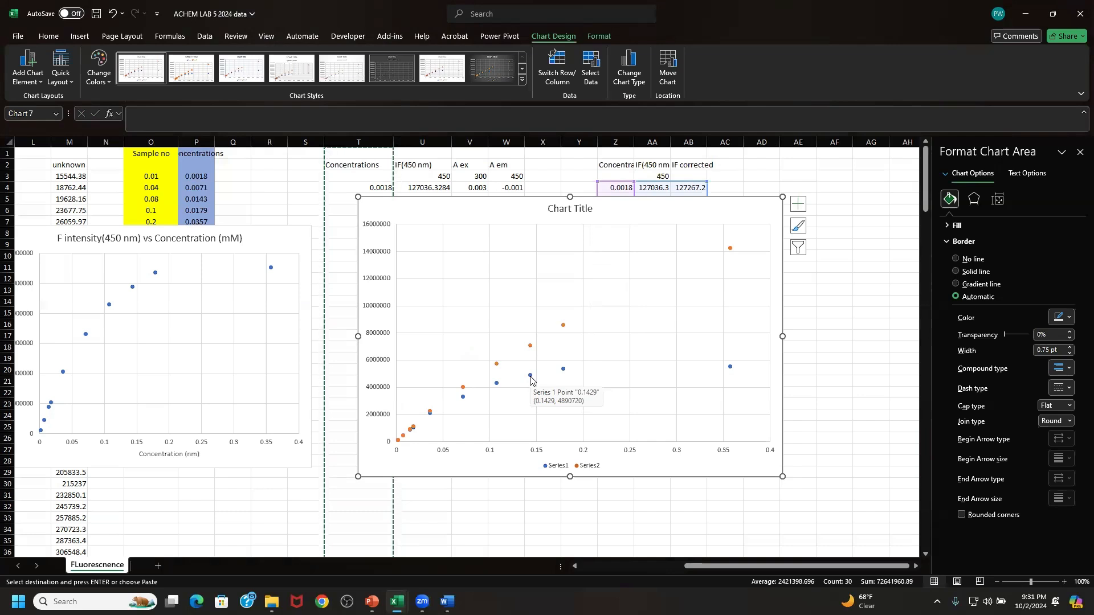
mouse_move(532, 349)
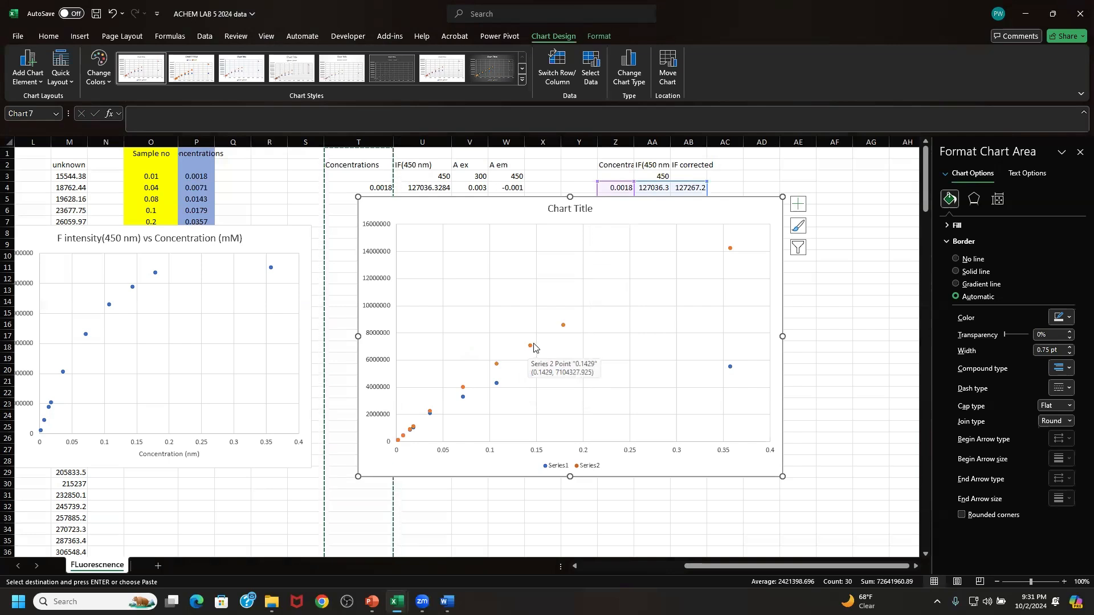
key(Escape)
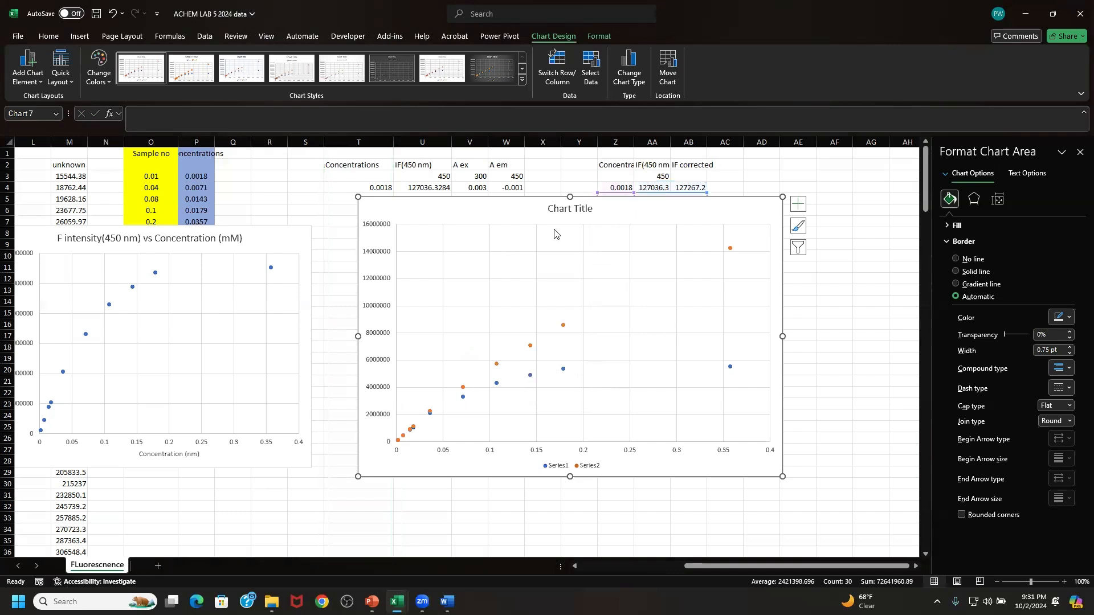
- Add axis titles to the scatter chart and name the vertical axis "Intensity"
click(559, 210)
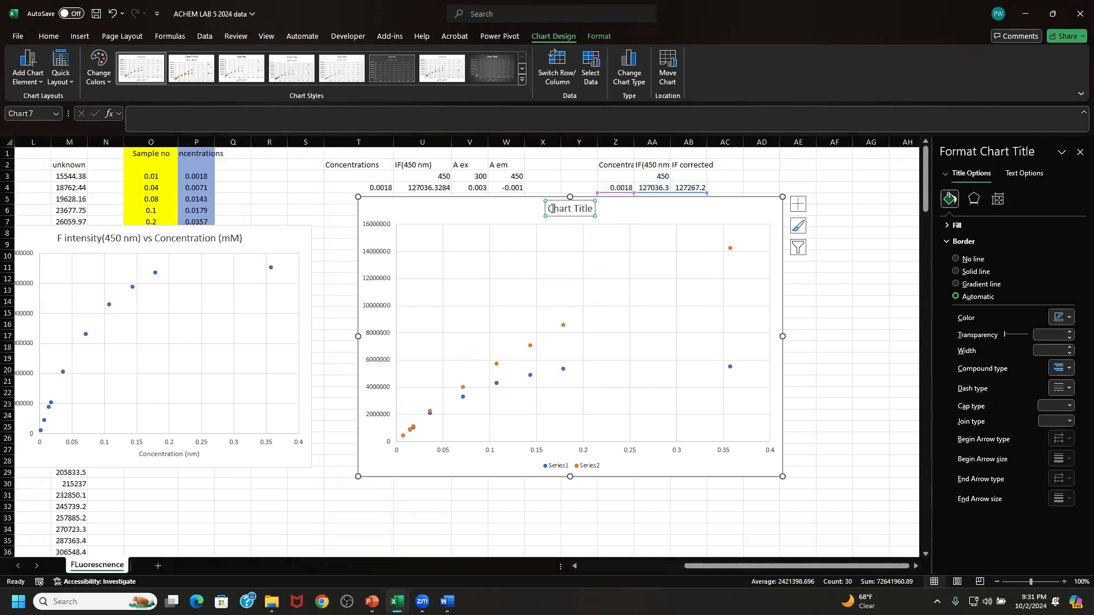
click(769, 225)
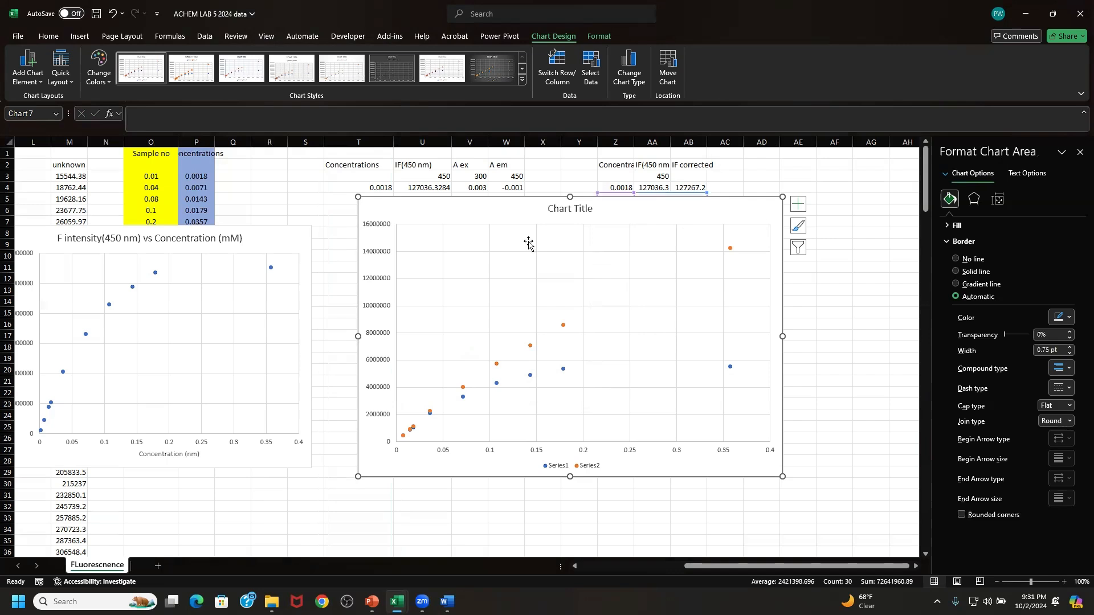
click(798, 204)
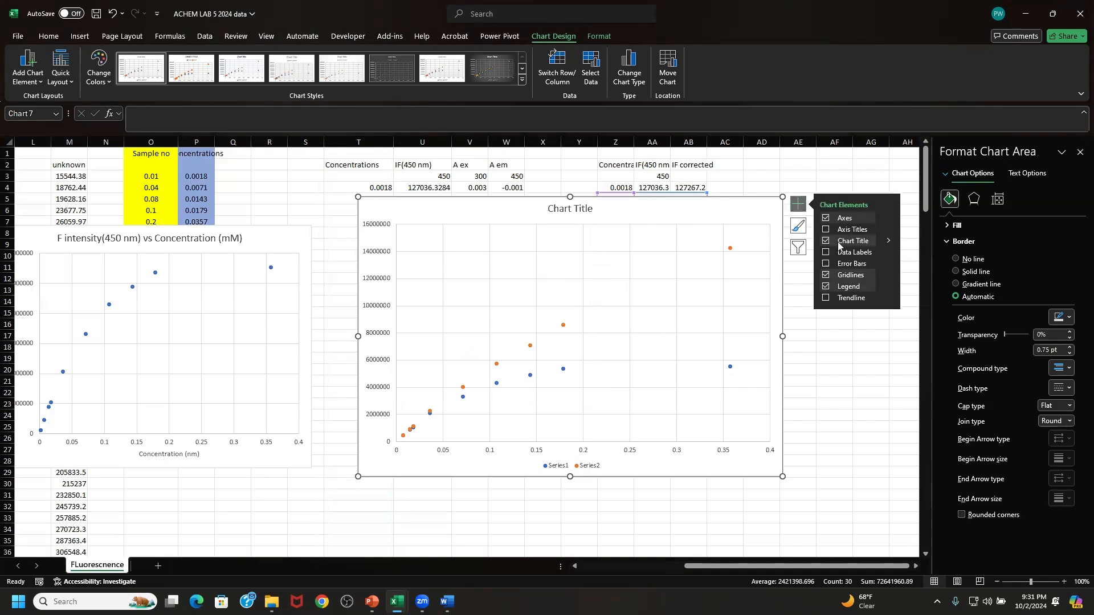
click(854, 233)
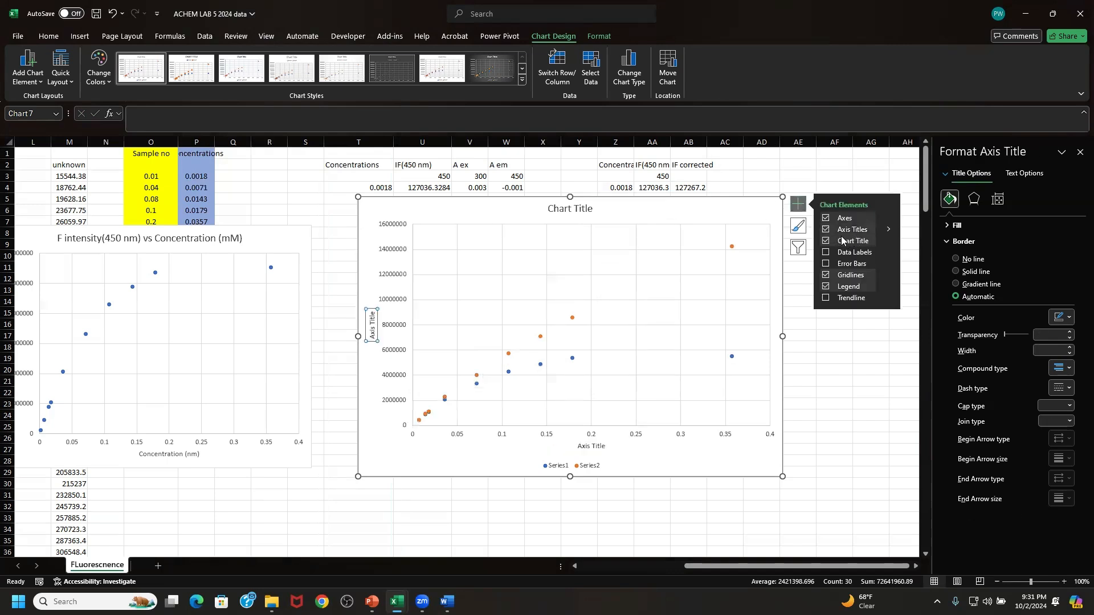
click(373, 323)
triple_click(372, 324)
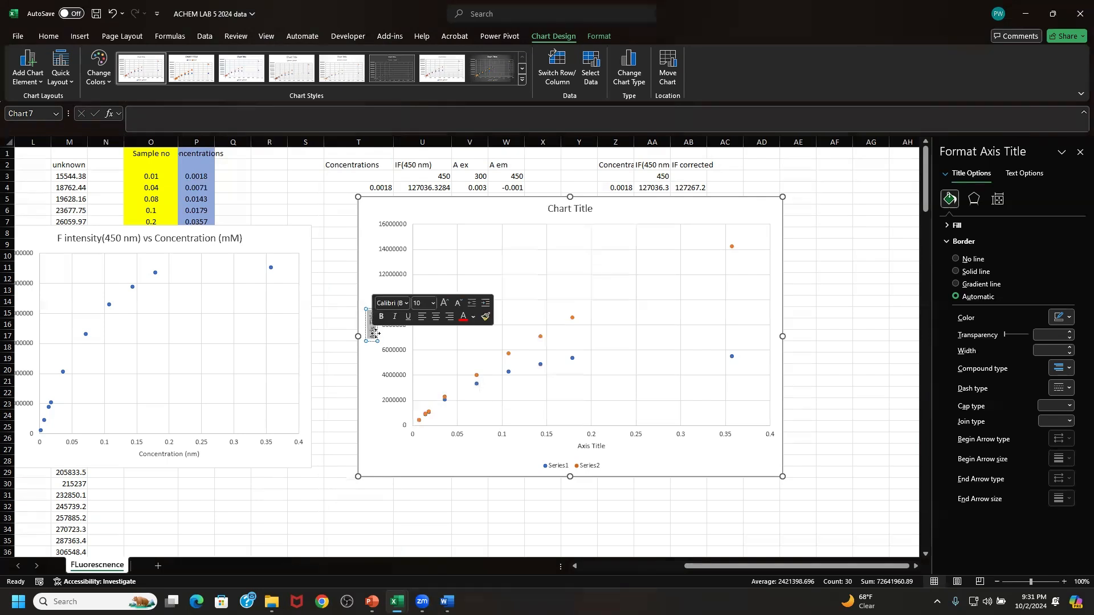
text(IF)
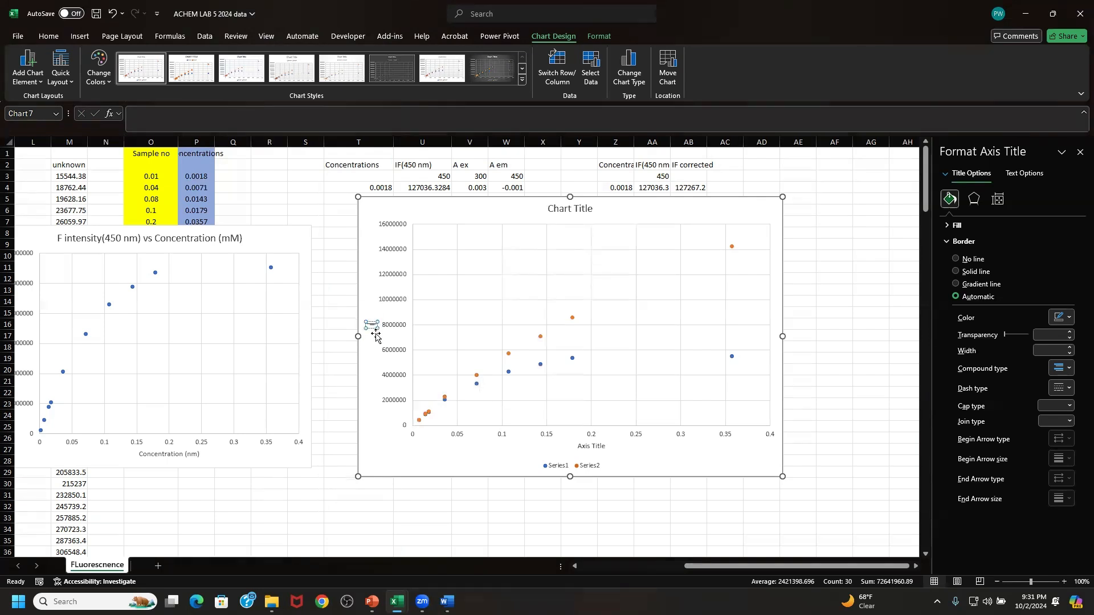
text(tensity)
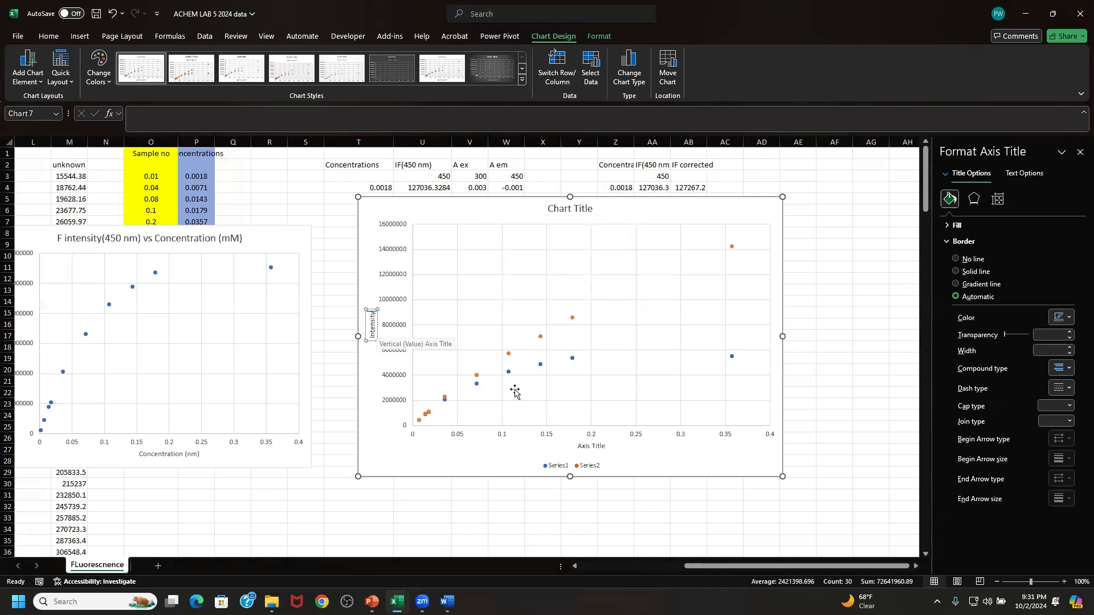
- Name the scatter chart's horizontal axis "Concentration (mM)"
click(583, 448)
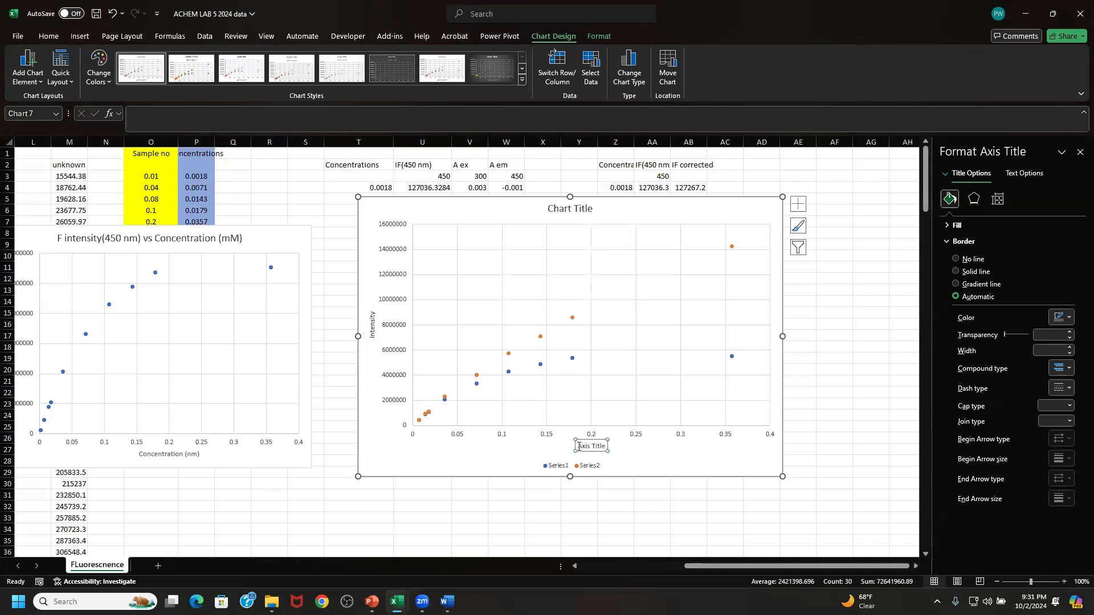
drag(577, 447, 596, 447)
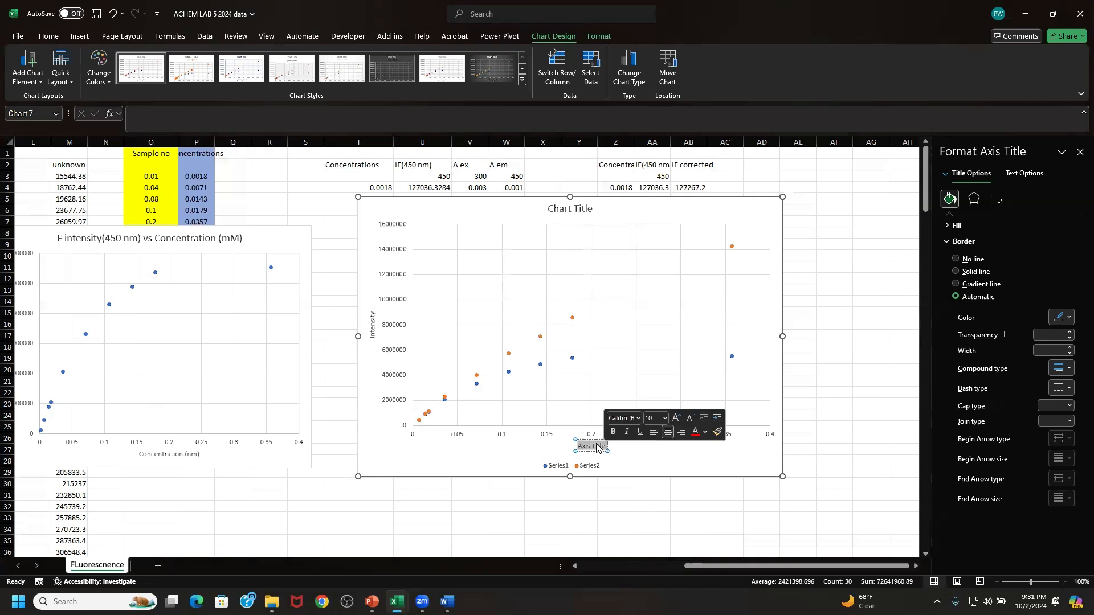
text(Conc)
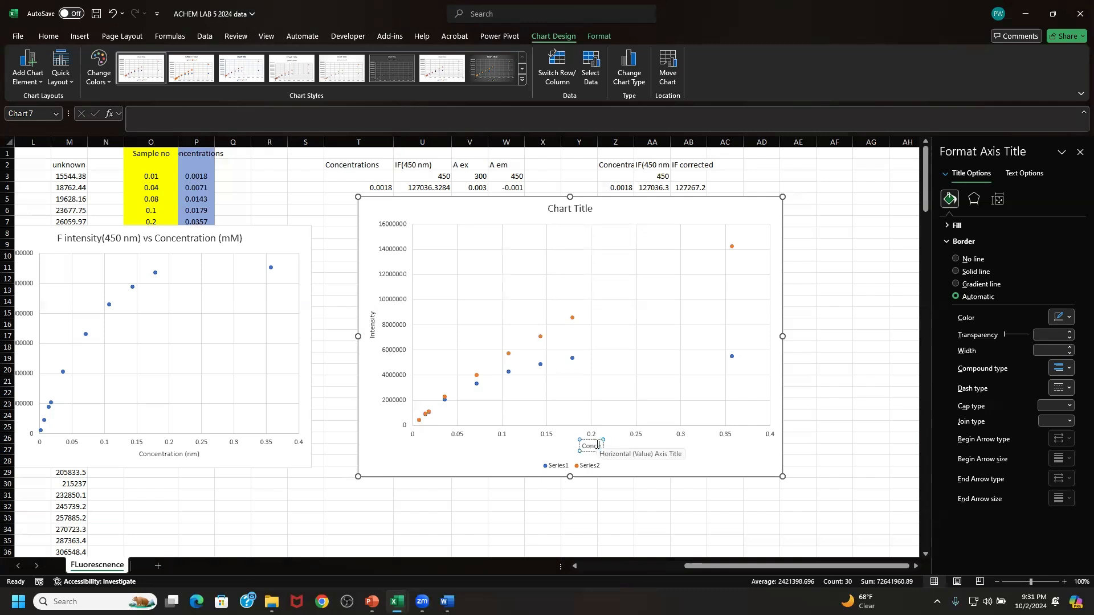
text(entration (mM))
click(444, 467)
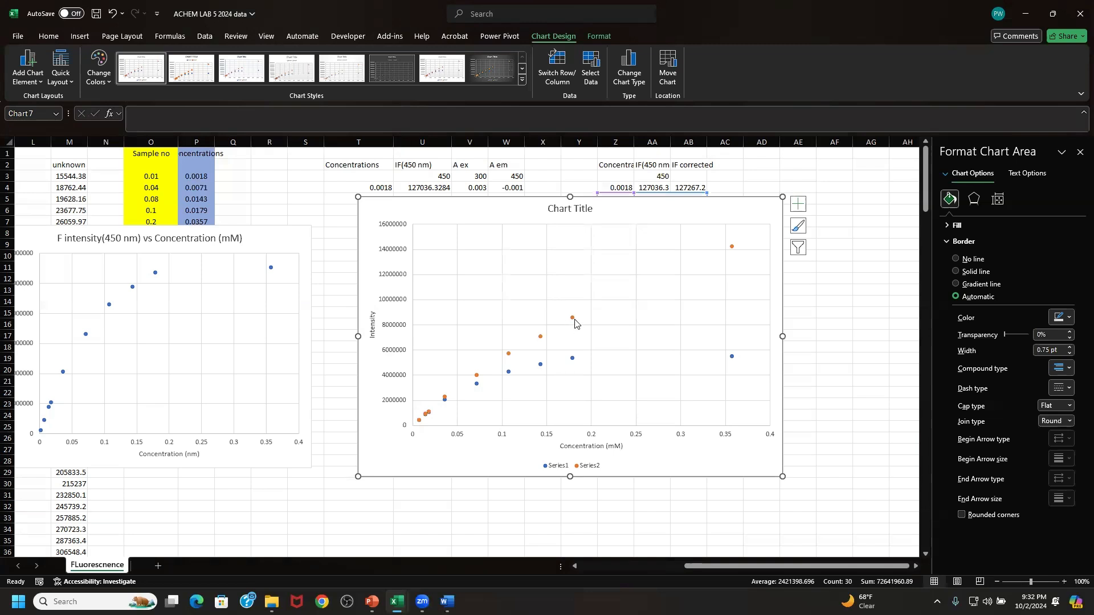
- Move the scatter chart toward column Q and enlarge it to span about columns Q to AB and rows 7 to 33
click(591, 467)
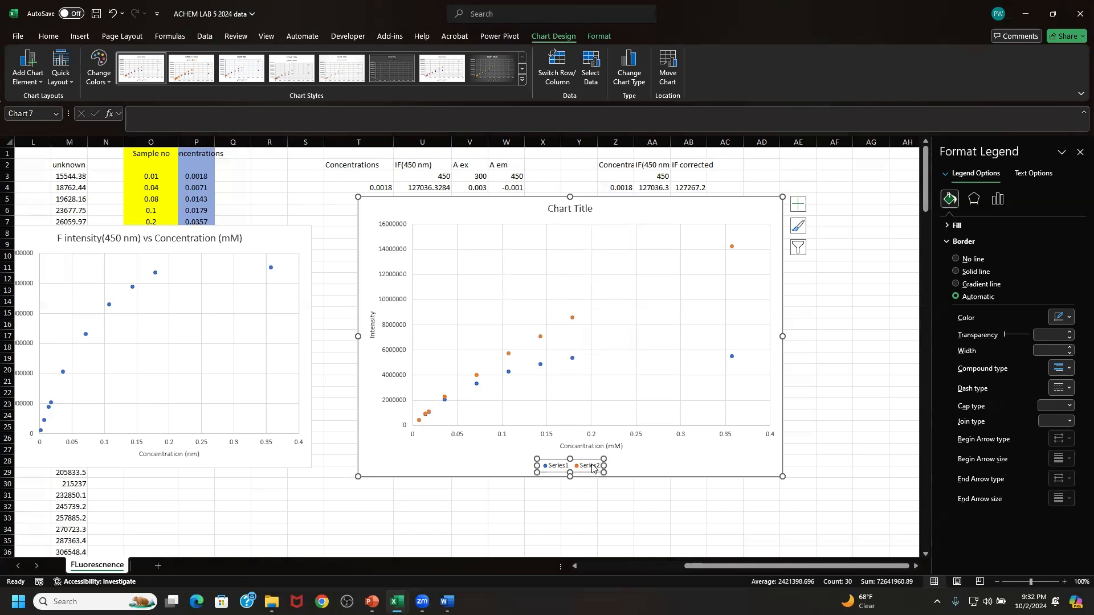
click(592, 467)
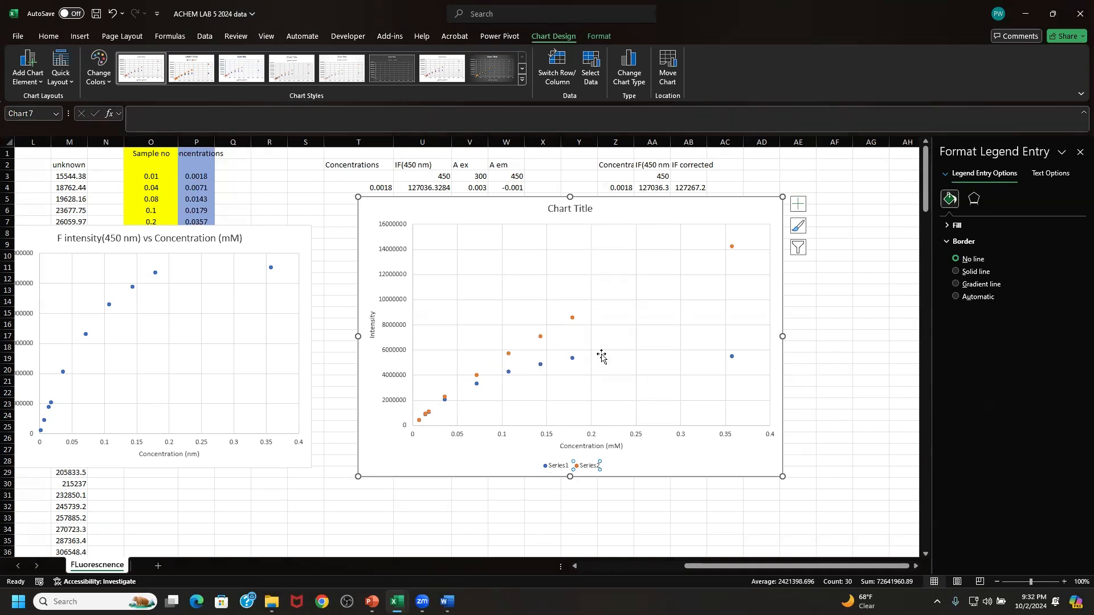
drag(659, 215, 508, 231)
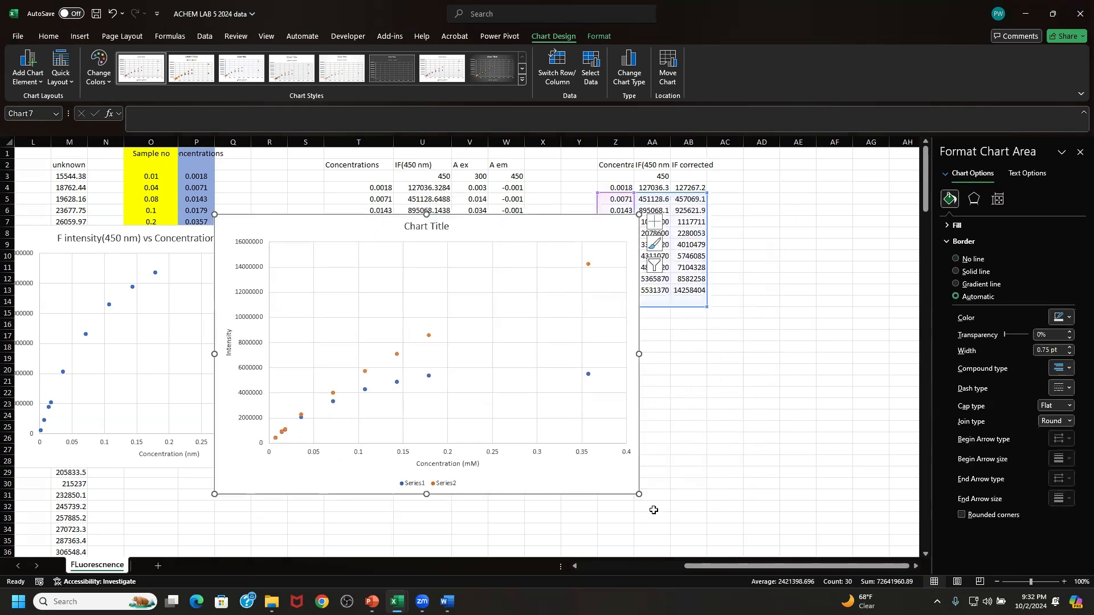
drag(639, 494, 676, 521)
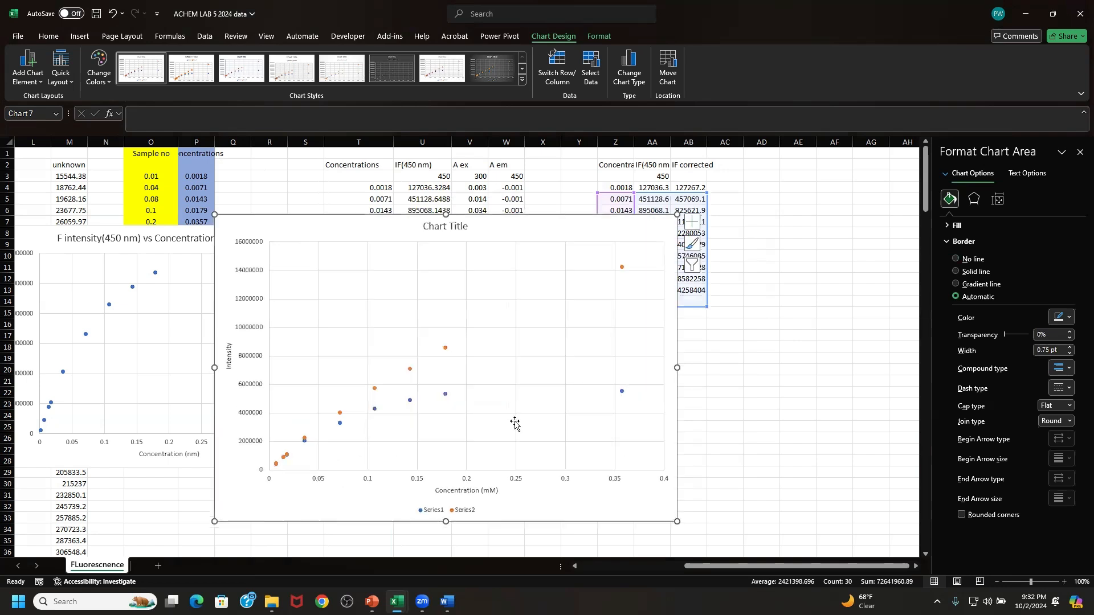
- Delete the placeholder chart title and shift the chart slightly up toward column P
click(434, 227)
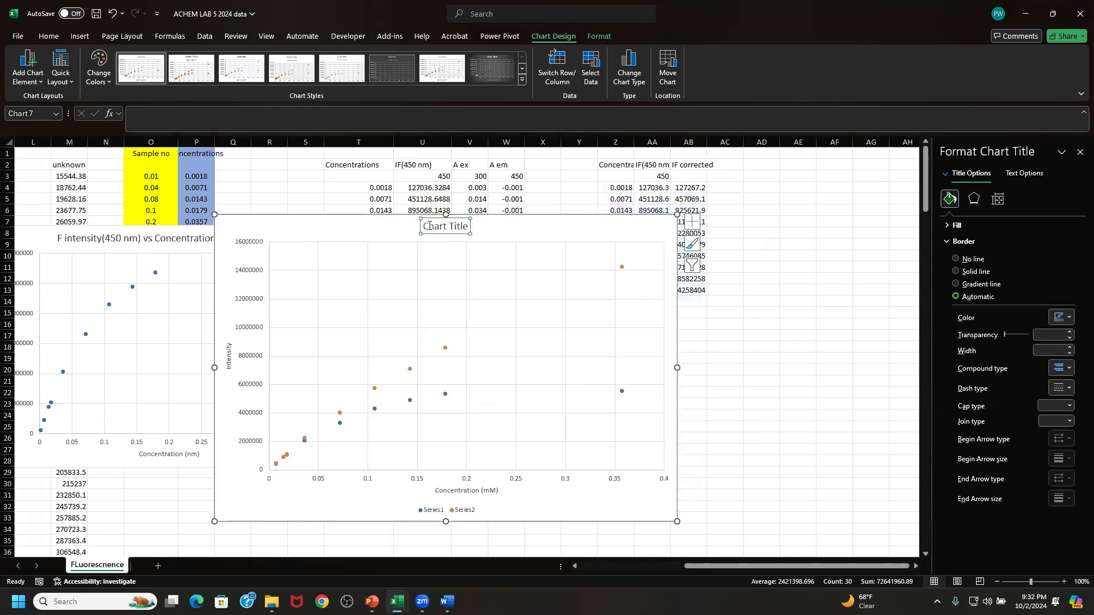
drag(425, 227, 465, 229)
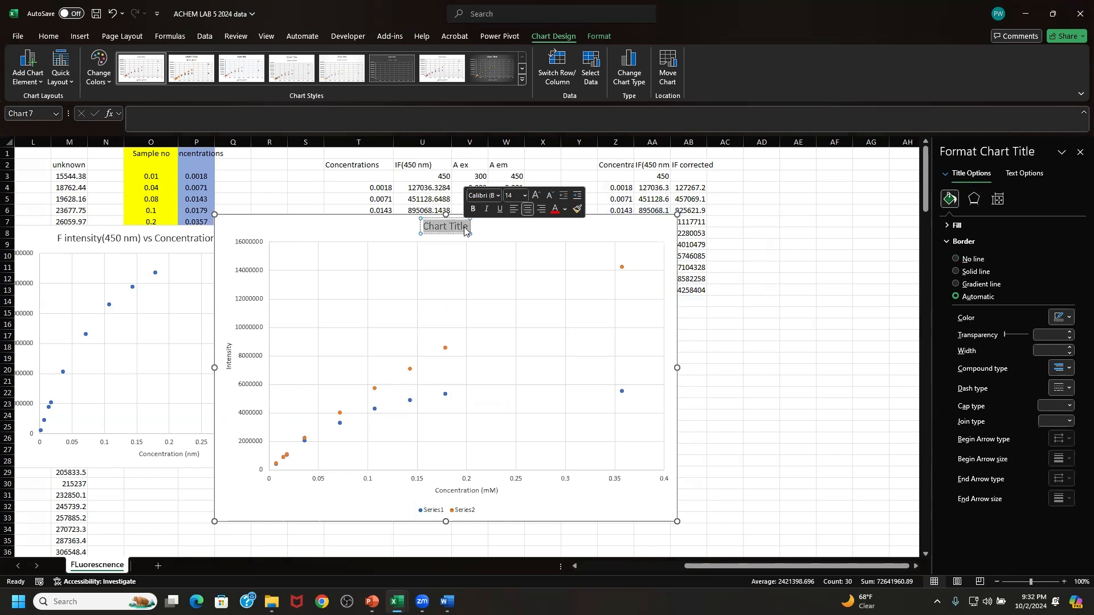
right_click(464, 227)
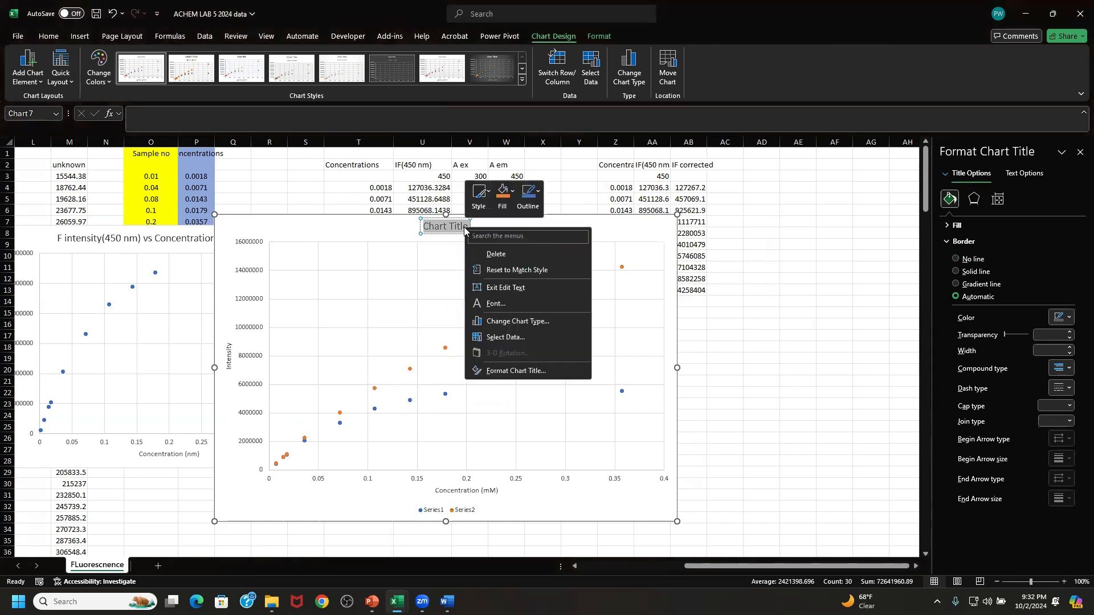
key(Escape)
click(457, 227)
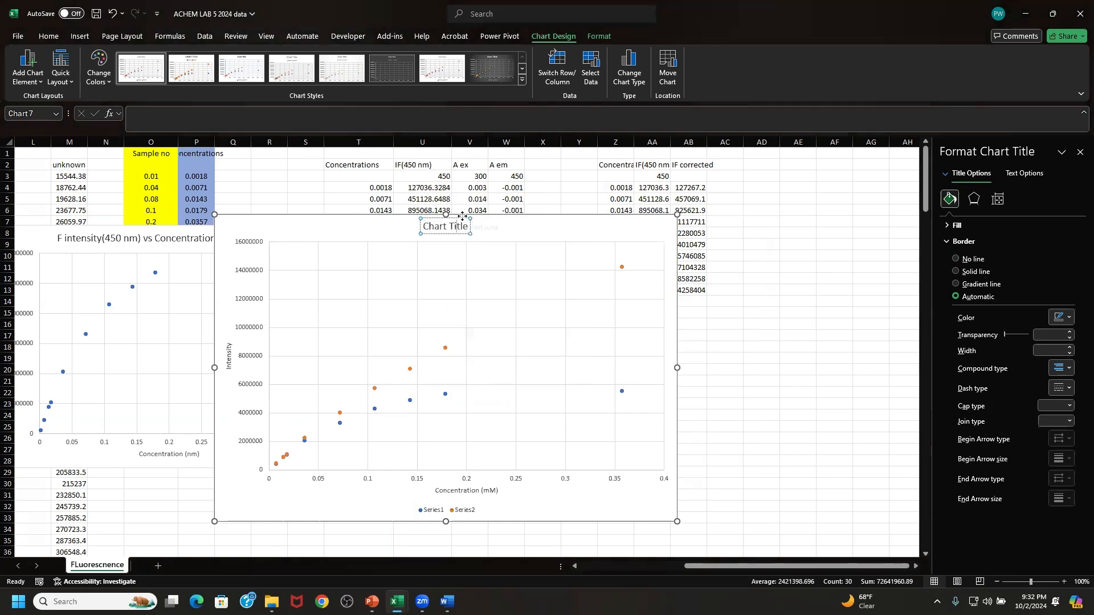
click(463, 216)
key(Delete)
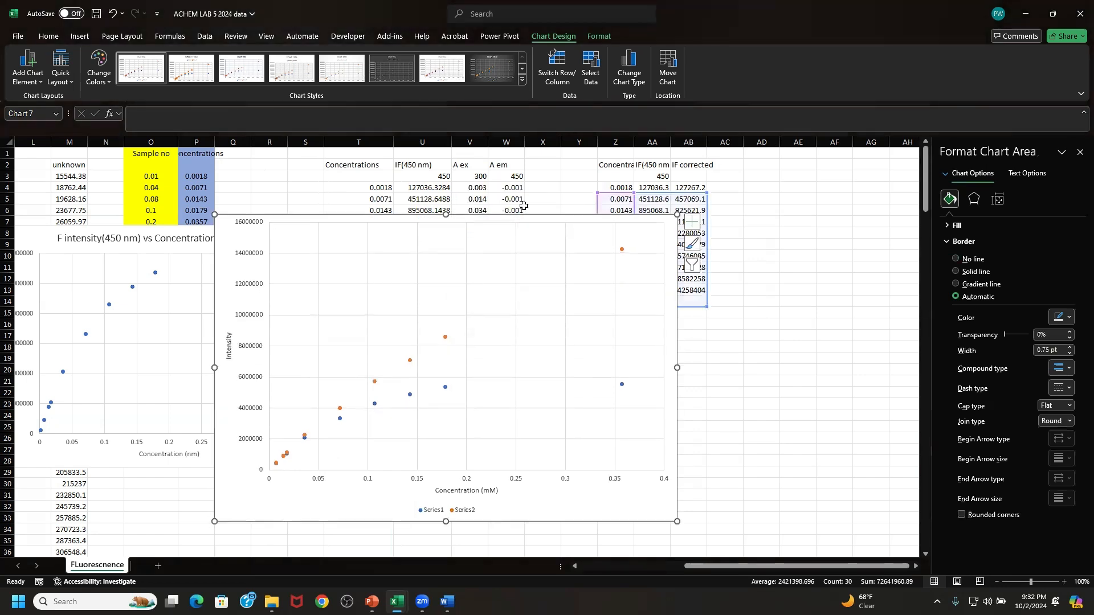
drag(530, 218, 501, 204)
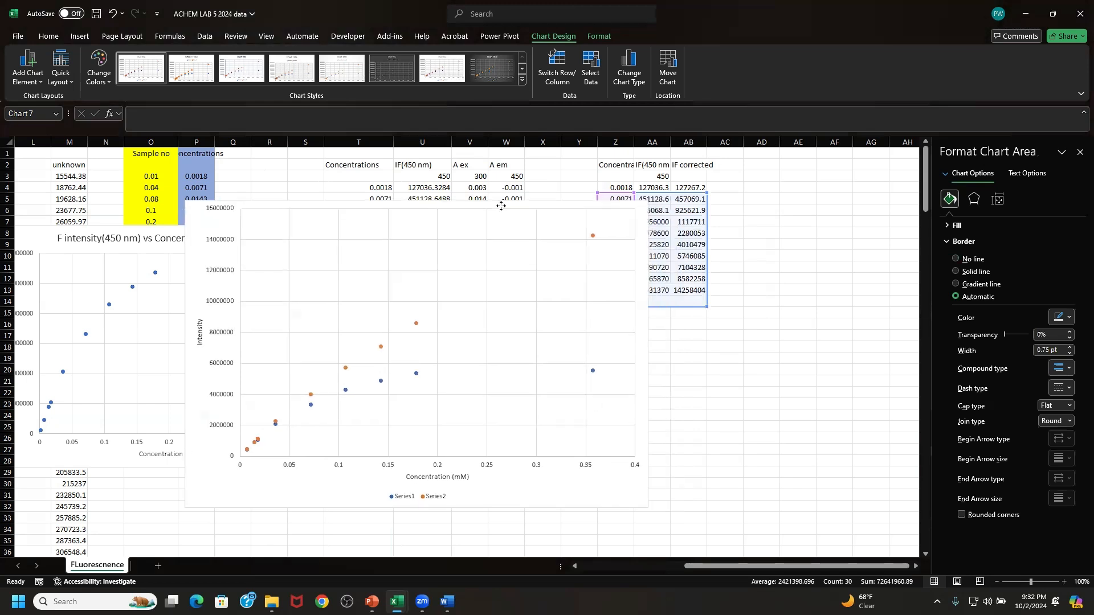
- Add a linear trendline to the corrected intensity series (Series2) in the scatter chart
click(417, 323)
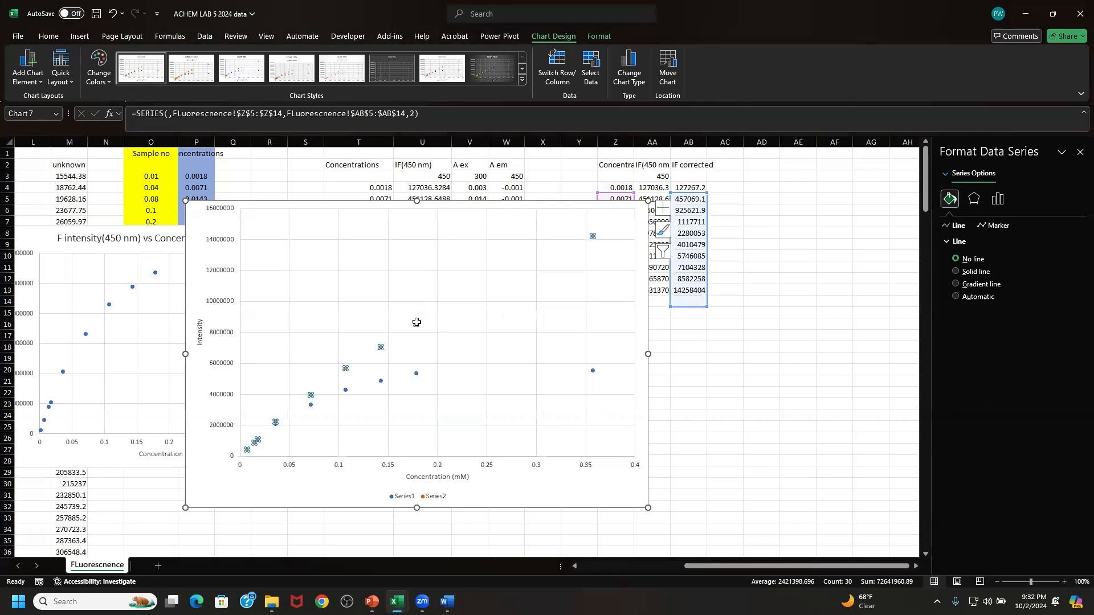
click(663, 210)
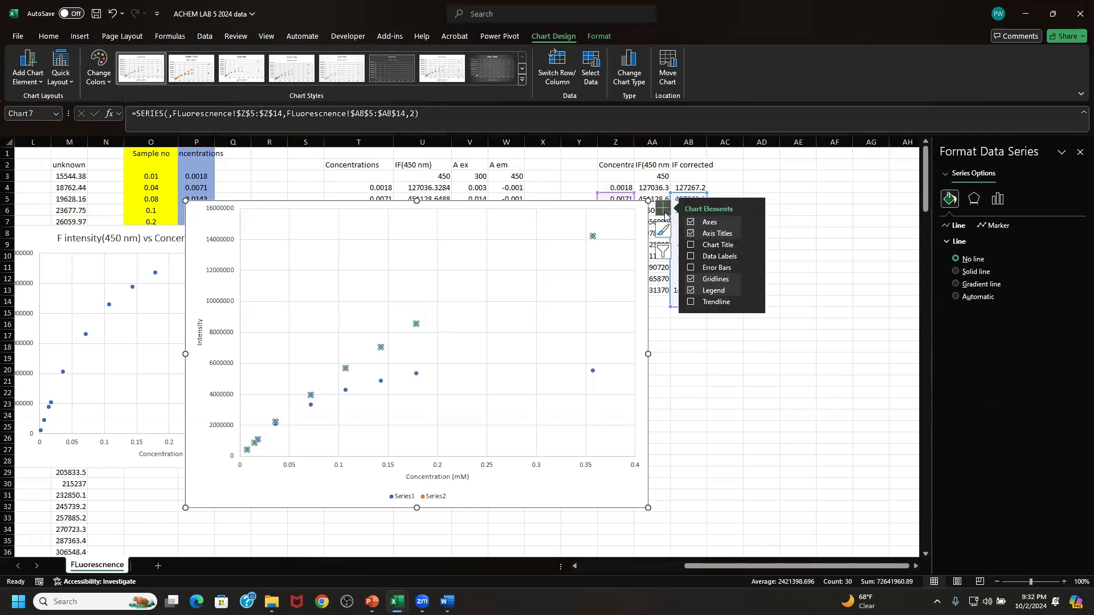
click(712, 303)
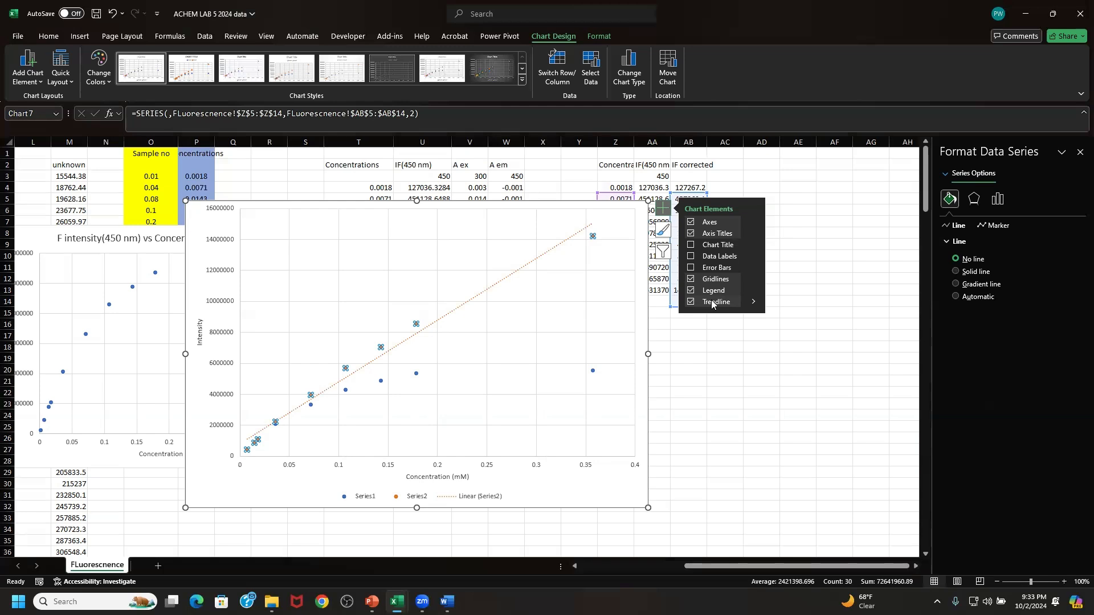
click(797, 209)
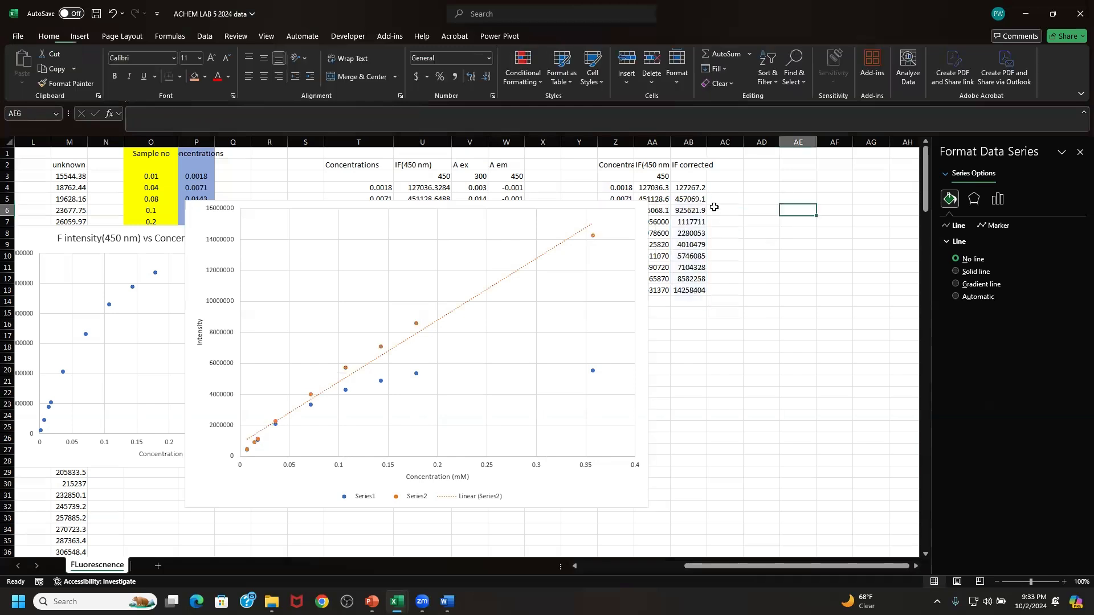
- Move the chart off the source data and shift its source range up one row to Z4:AB13
click(635, 213)
drag(635, 213, 577, 236)
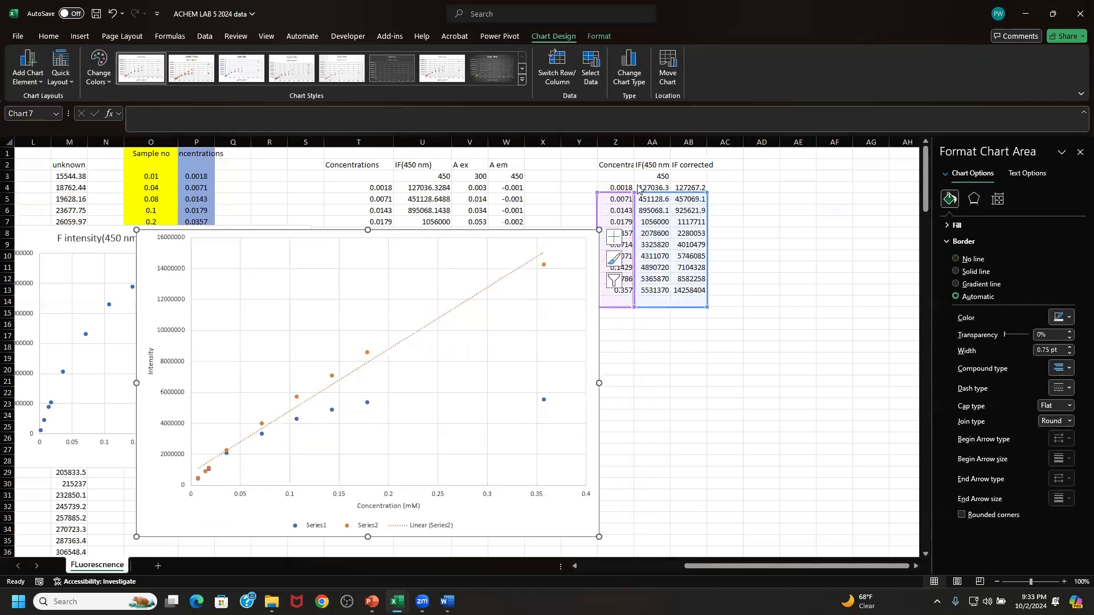
drag(638, 189, 639, 178)
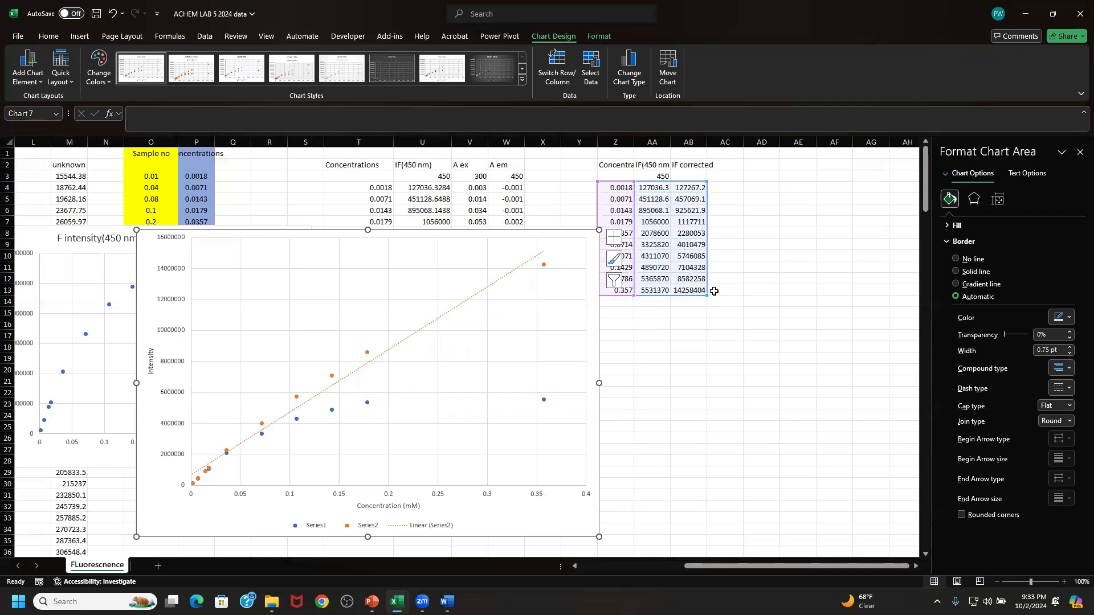
- Try shortening the intensity chart's source range row by row from Z4:AB12 to Z4:AB9, and restore it to Z4:AB13
drag(707, 295, 707, 282)
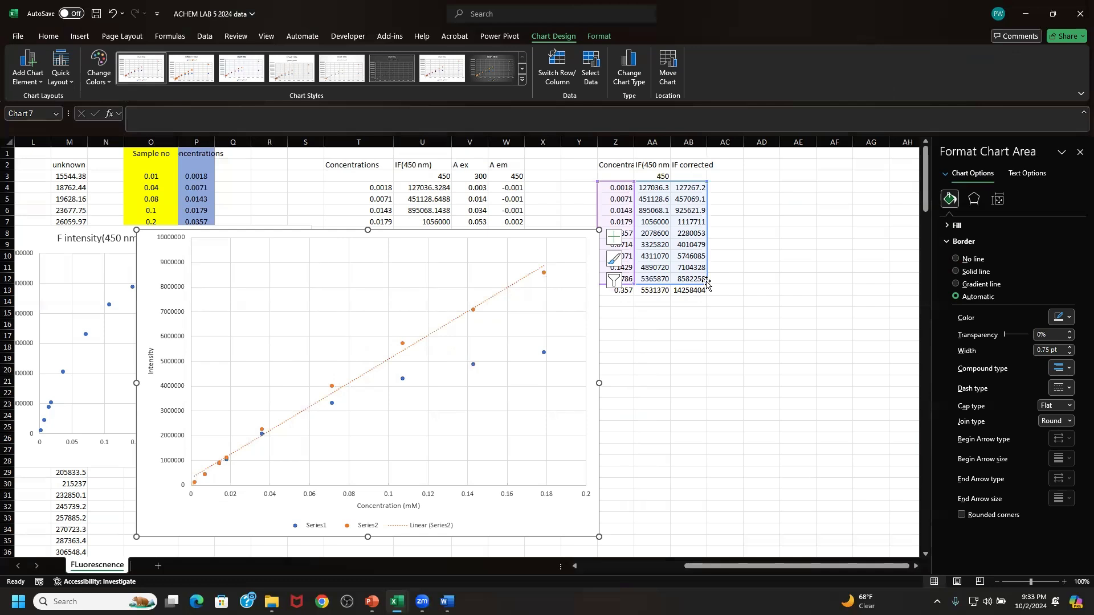
drag(706, 286, 707, 275)
click(530, 240)
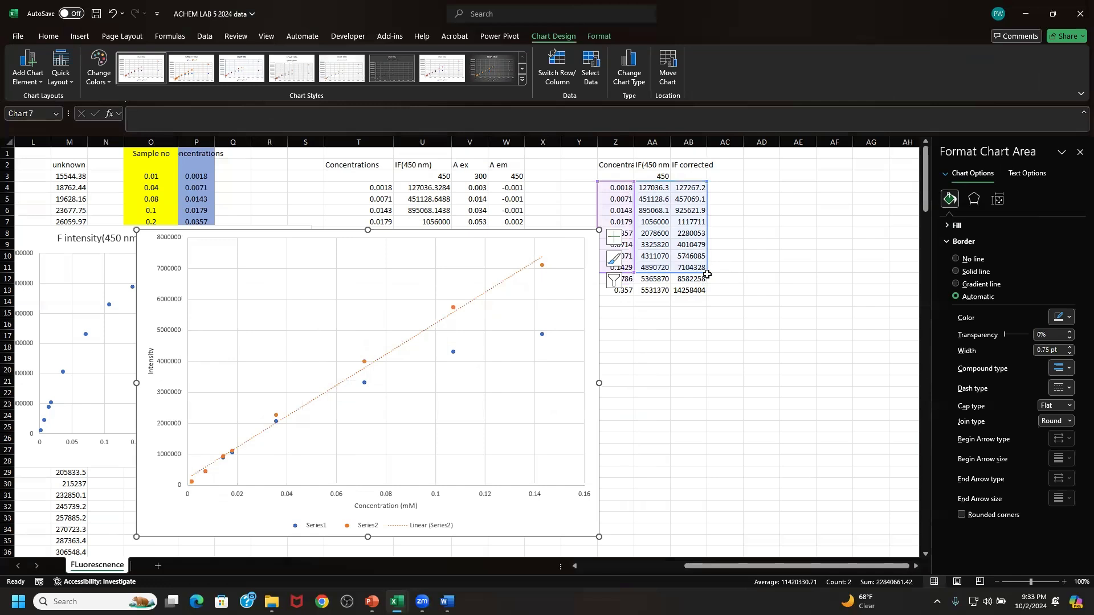
mouse_move(707, 273)
mouse_down()
mouse_move(707, 282)
mouse_move(705, 259)
mouse_up()
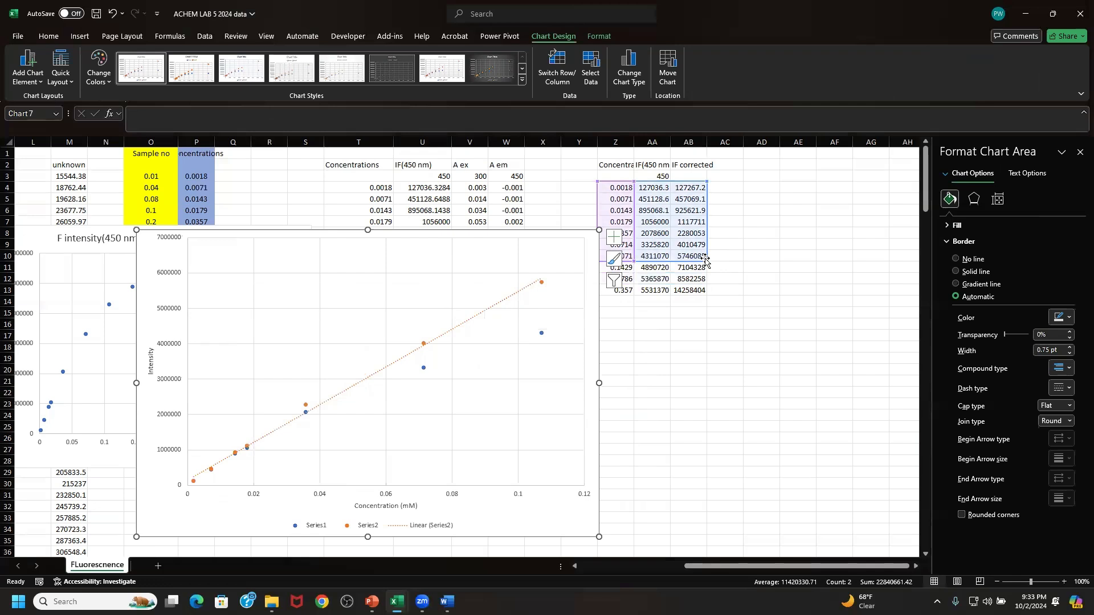
drag(704, 259, 708, 246)
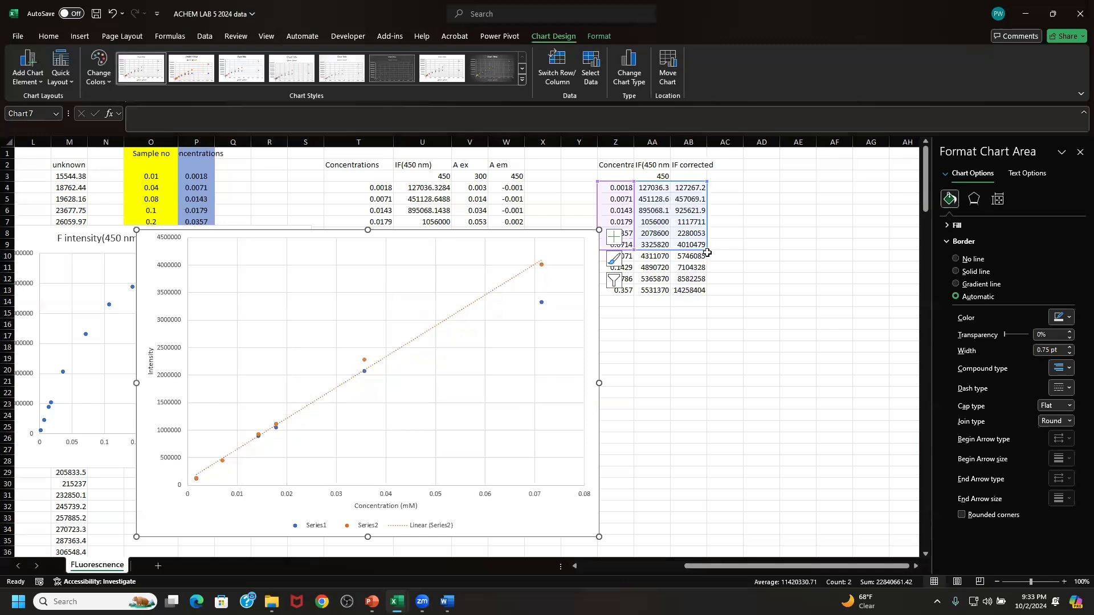
drag(707, 249, 705, 291)
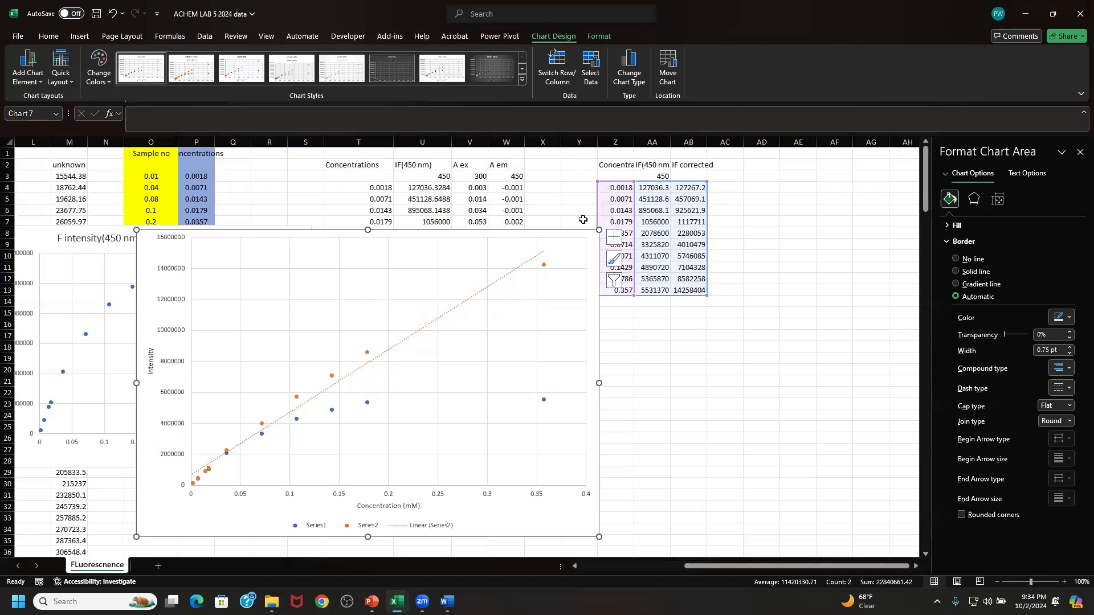
- Move the intensity chart off the concentration values to start near column O, row 5, and shorten its source range to Z4:AB12
drag(572, 224, 568, 198)
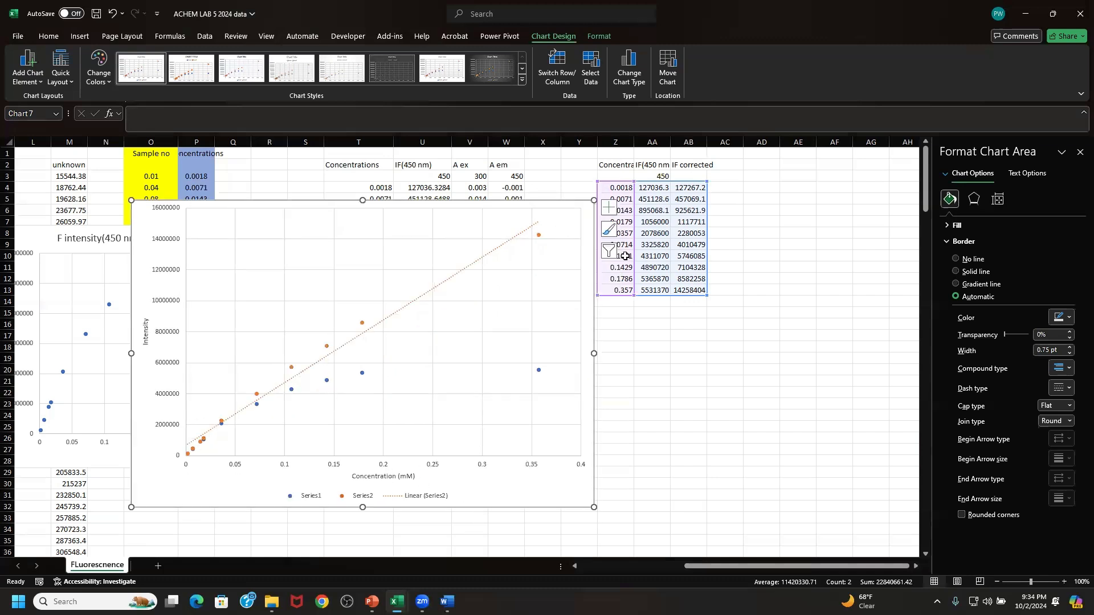
drag(577, 194, 573, 198)
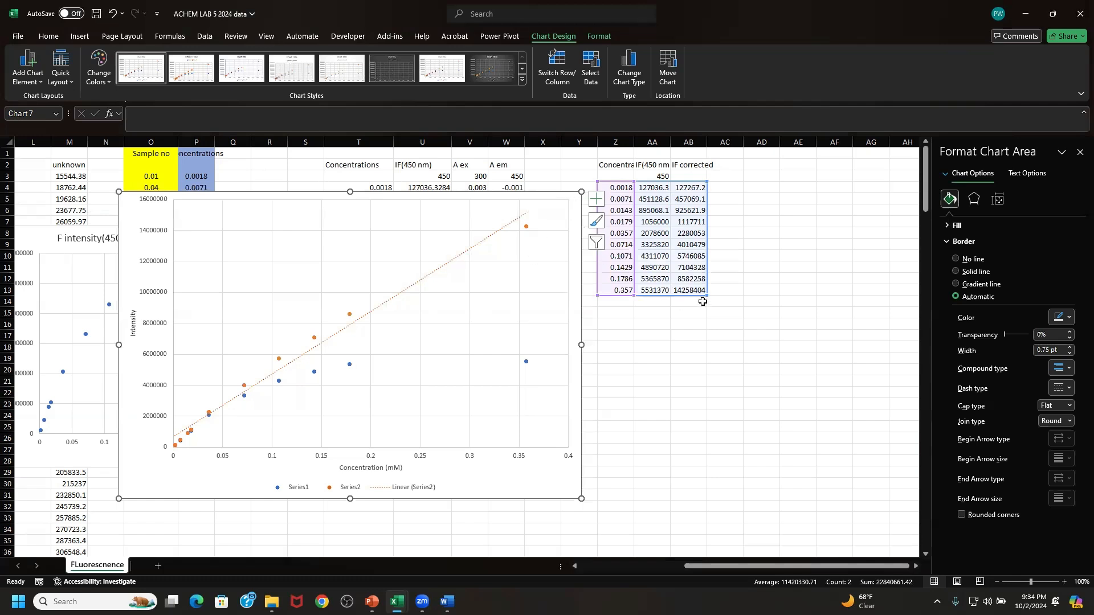
drag(706, 294, 707, 287)
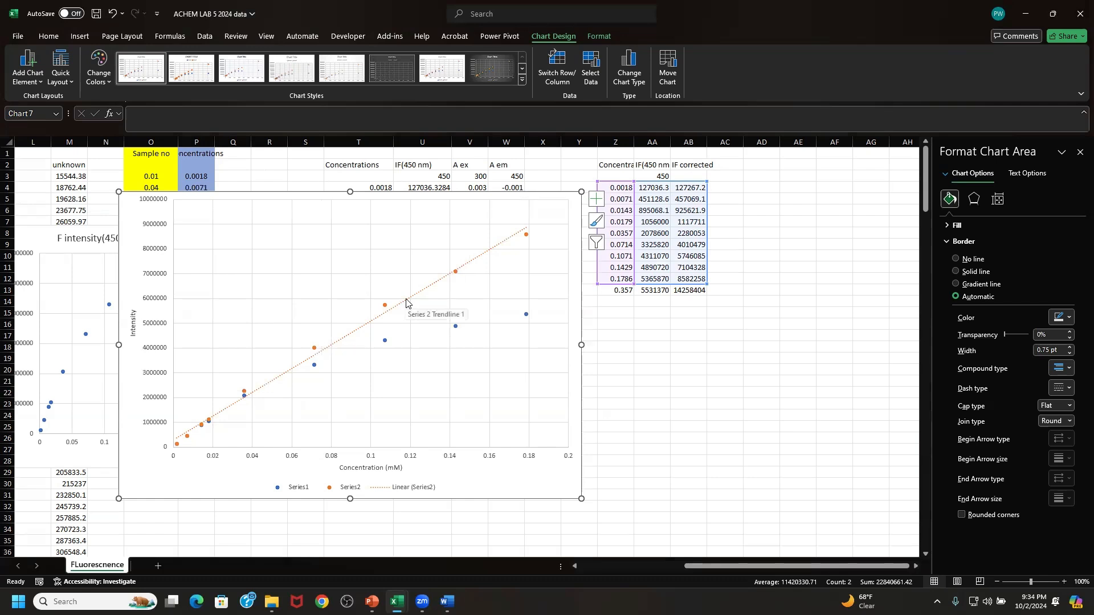
- Display the equation of the Series2 linear trendline on the chart and enlarge the chart to about column Z, row 34
click(431, 290)
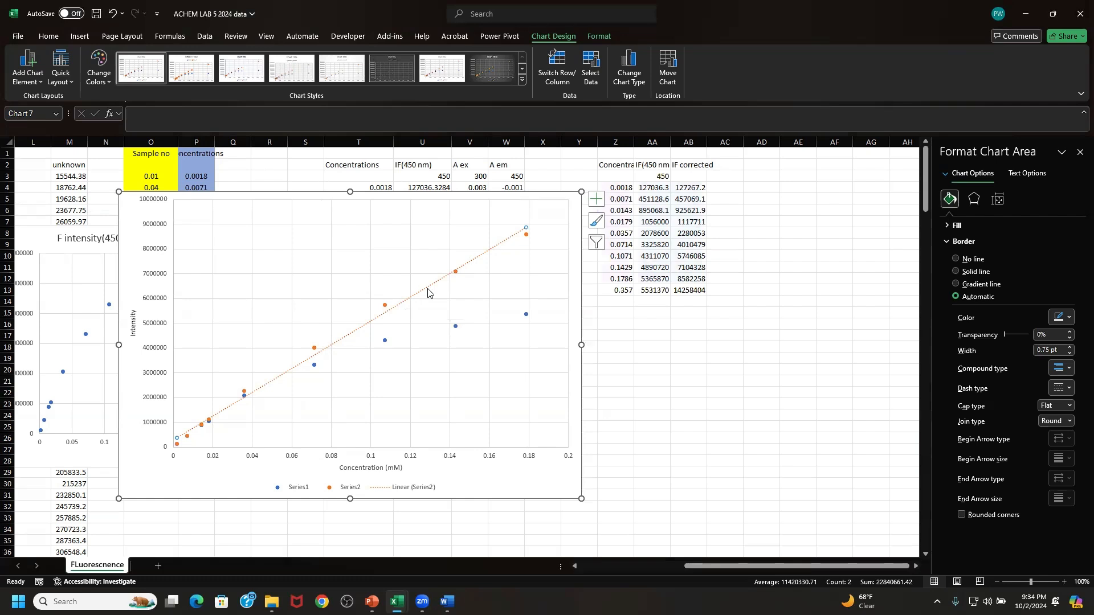
click(998, 199)
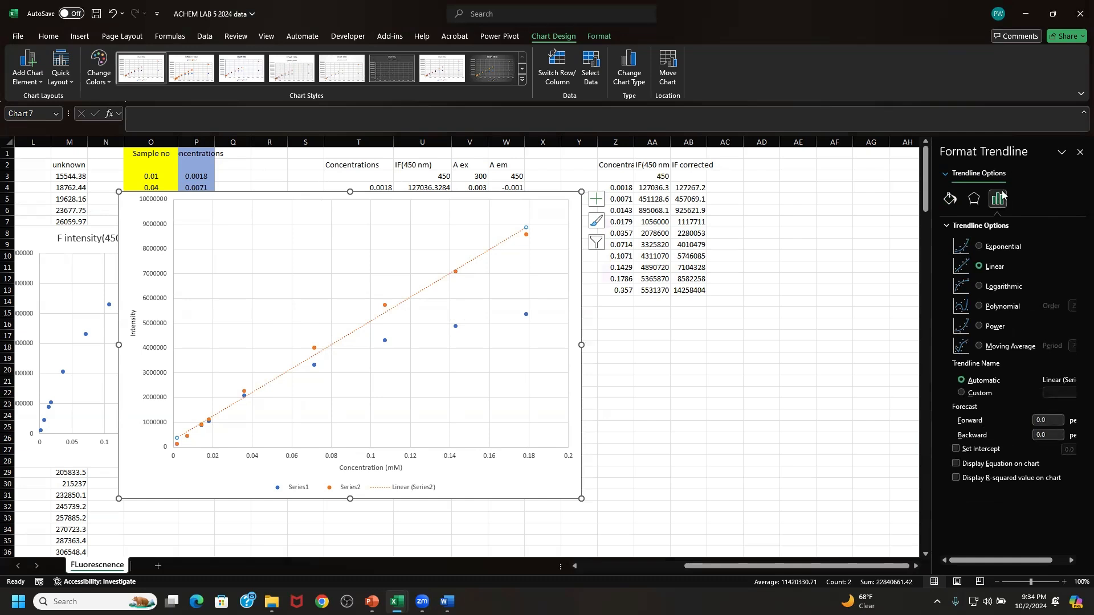
click(1016, 465)
drag(582, 499, 617, 523)
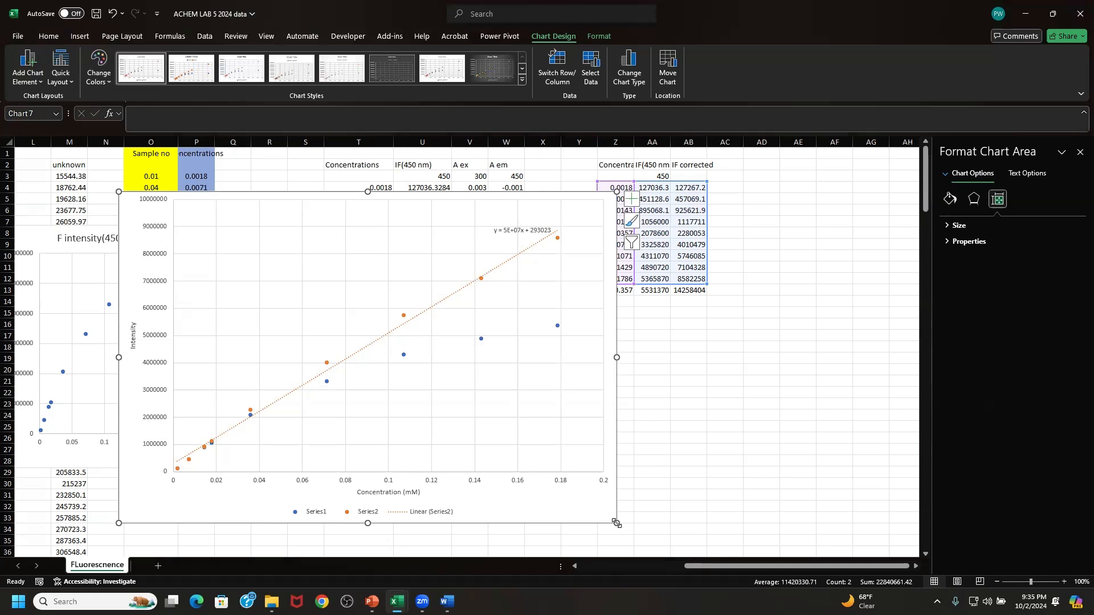
- Switch to the ACHEM LAB 5 data part 2 workbook and move the Absorbance vs Wavelength chart to start near column P, row 8
mouse_move(397, 602)
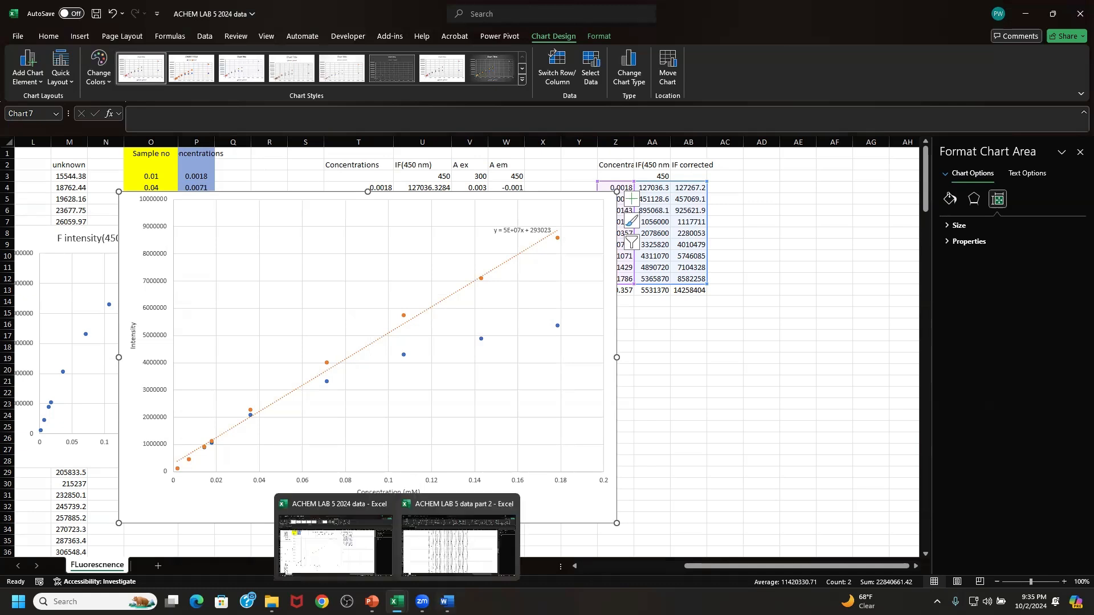
click(437, 551)
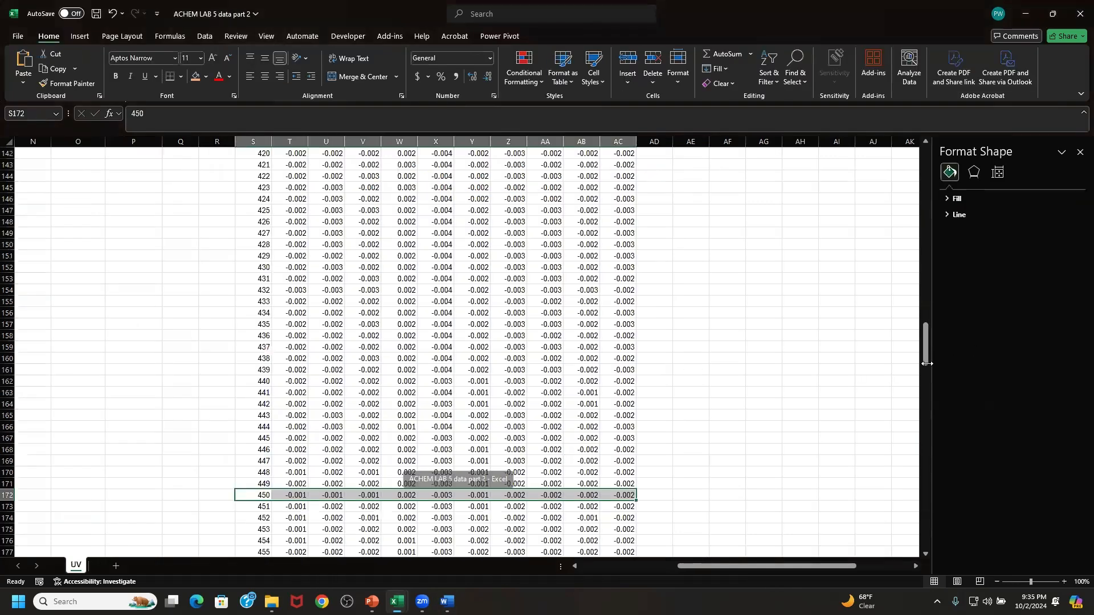
scroll(918, 293, up, 20)
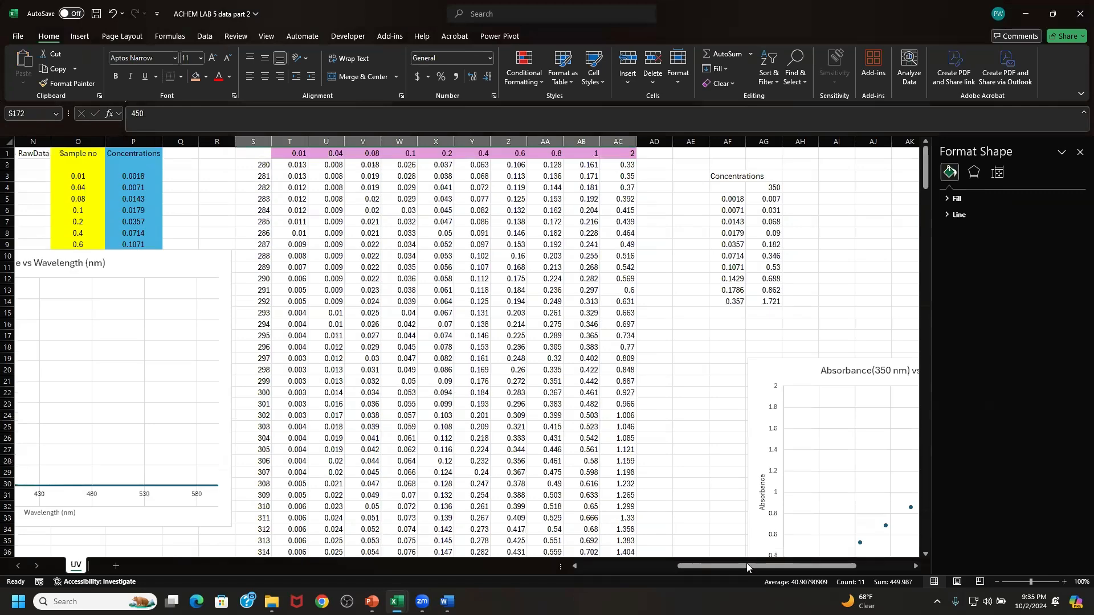
drag(746, 567, 685, 565)
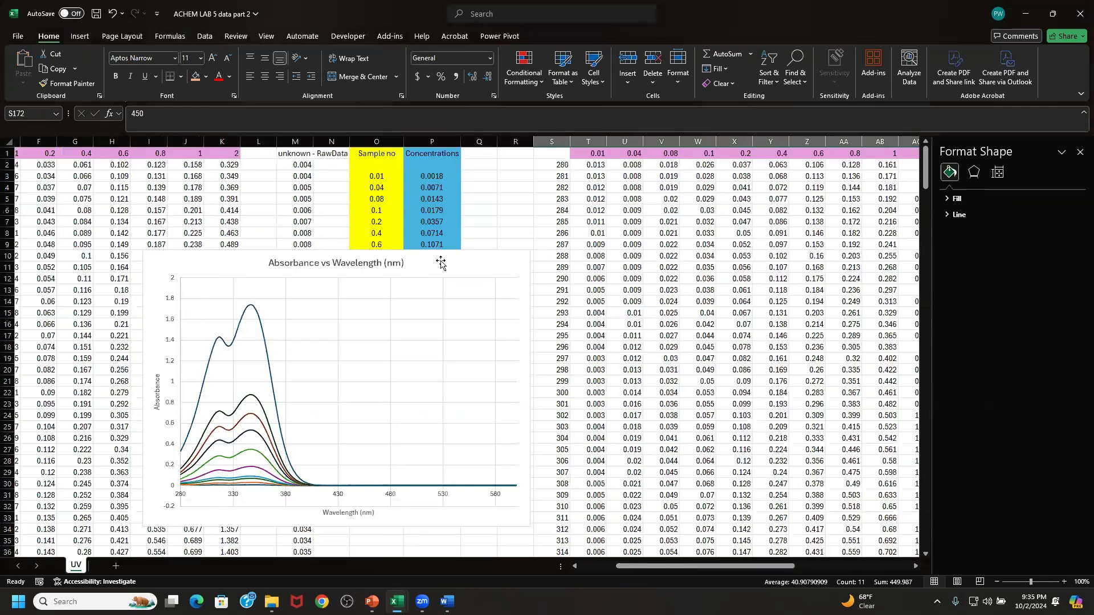
drag(440, 262, 693, 242)
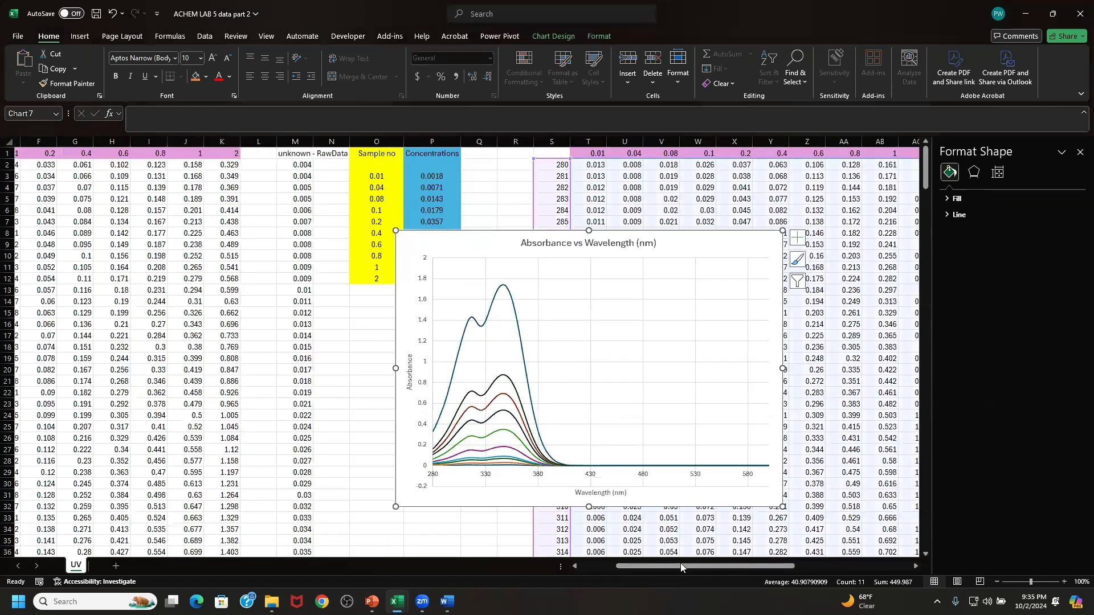
- Move the Absorbance(350 nm) vs Concentration (mM) chart toward the absorbance table, starting near column AB, row 11
drag(681, 565, 803, 546)
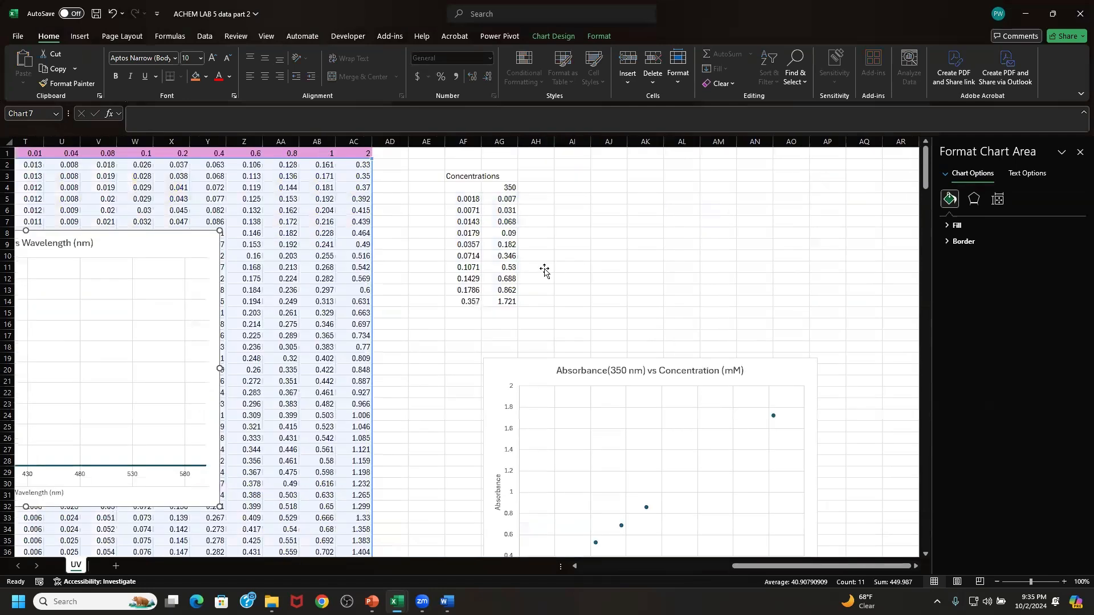
scroll(545, 271, down, 3)
drag(590, 322, 430, 231)
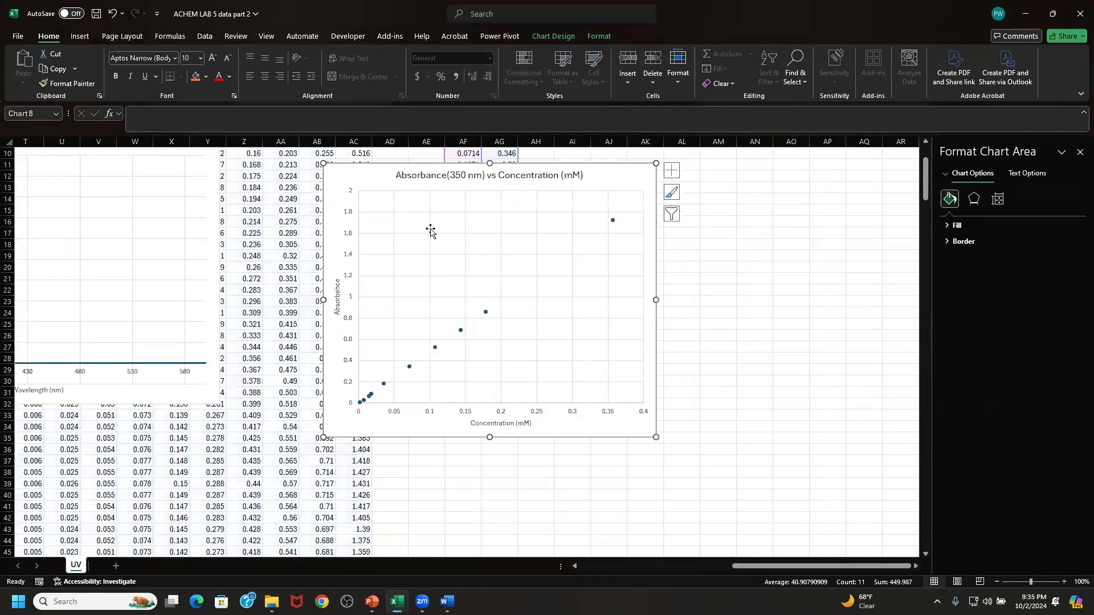
drag(845, 565, 780, 456)
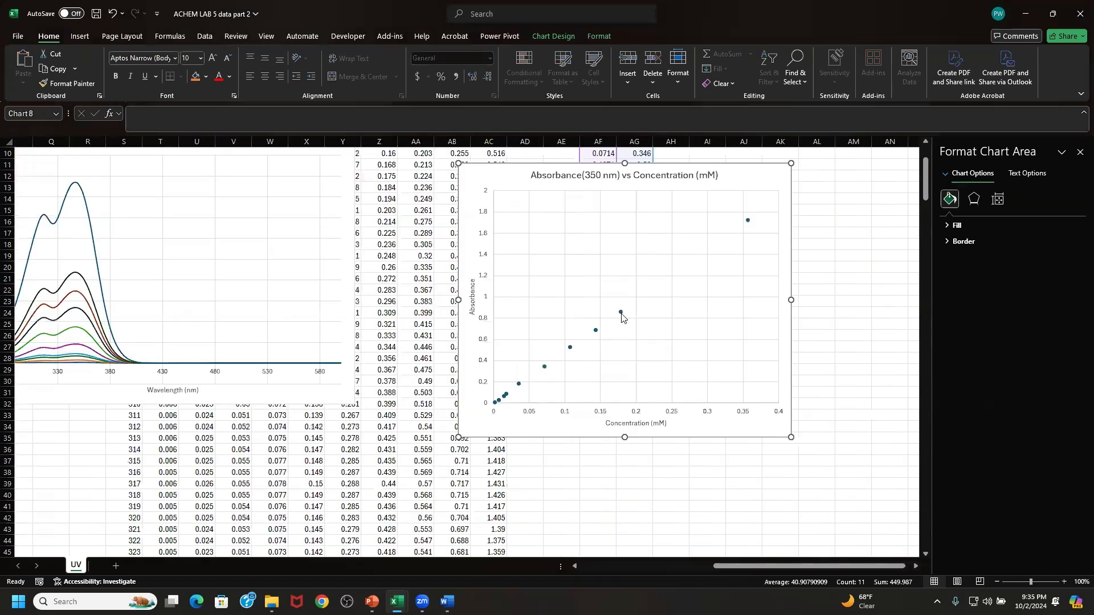
- Add a linear trendline to the Absorbance(350 nm) vs Concentration (mM) series and display its equation on the chart
click(621, 314)
click(807, 170)
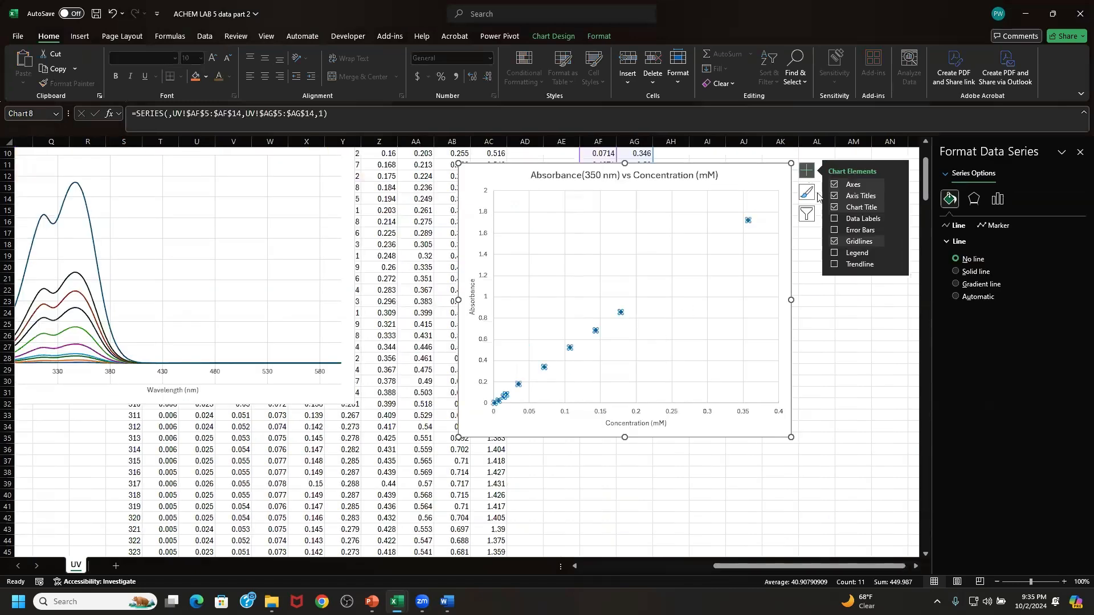
click(860, 263)
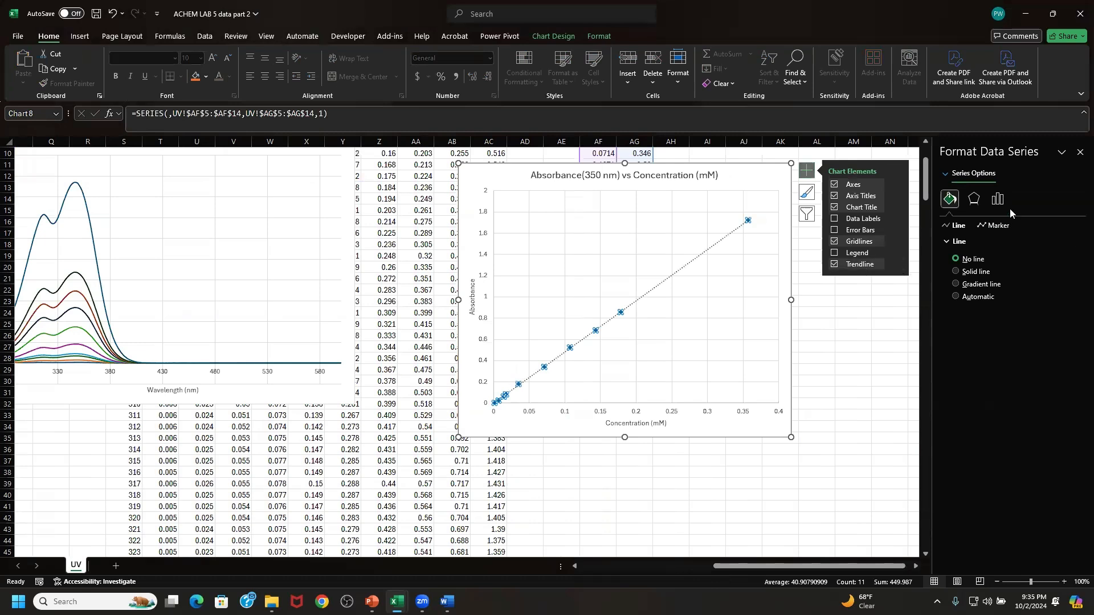
click(998, 199)
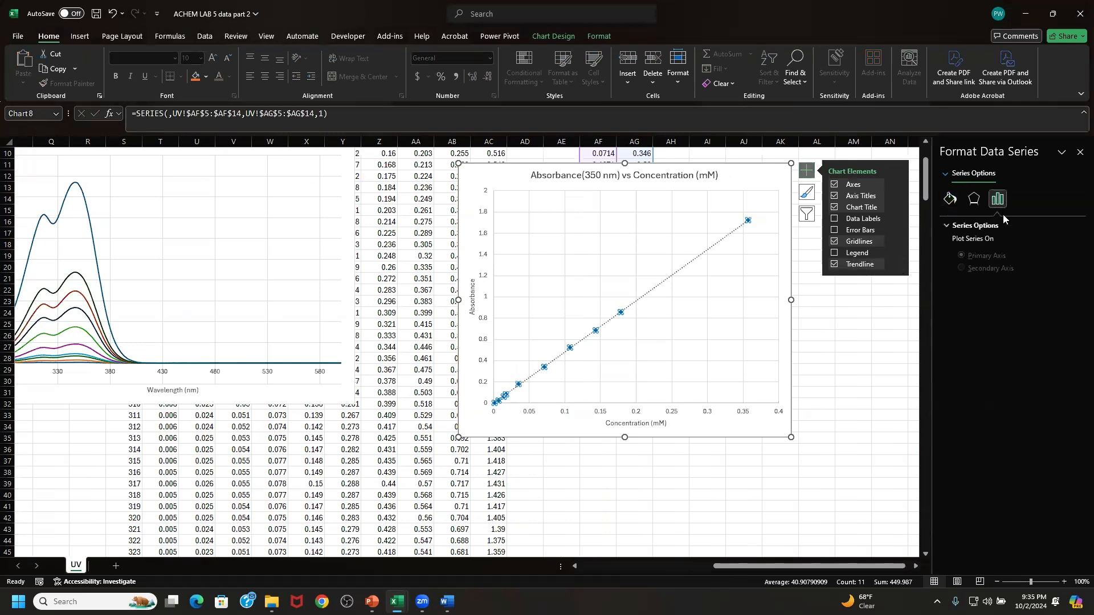
click(899, 267)
click(940, 324)
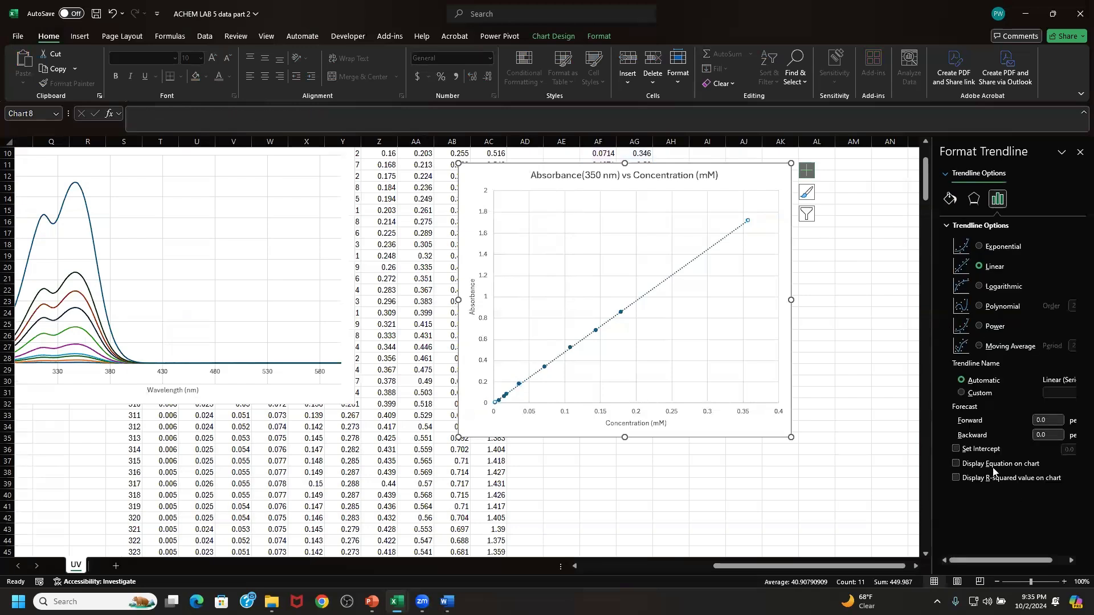
click(957, 463)
scroll(636, 324, up, 3)
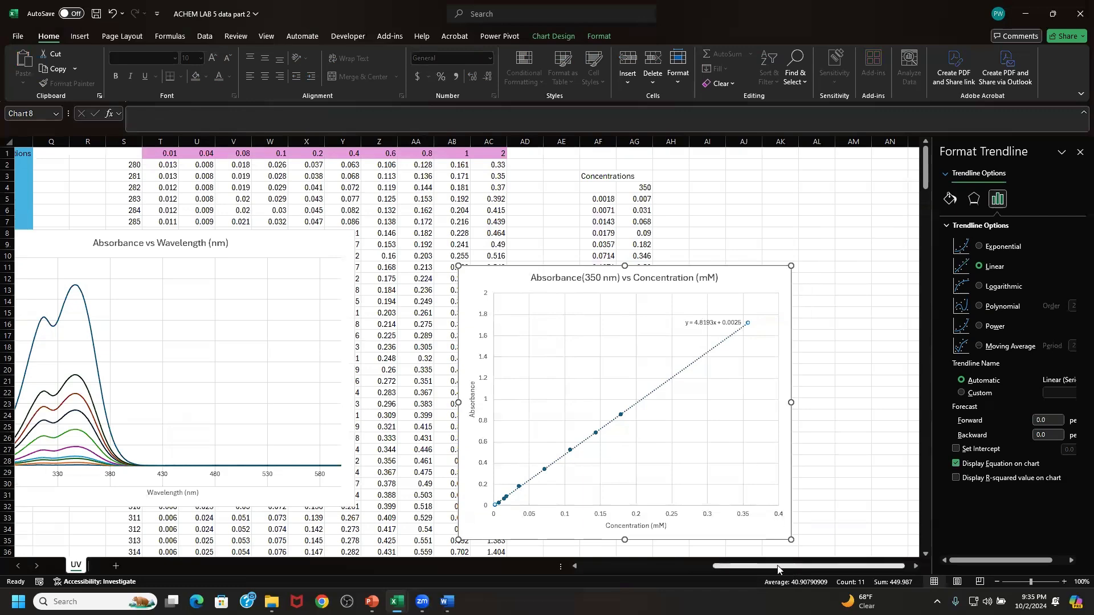
drag(794, 567, 748, 568)
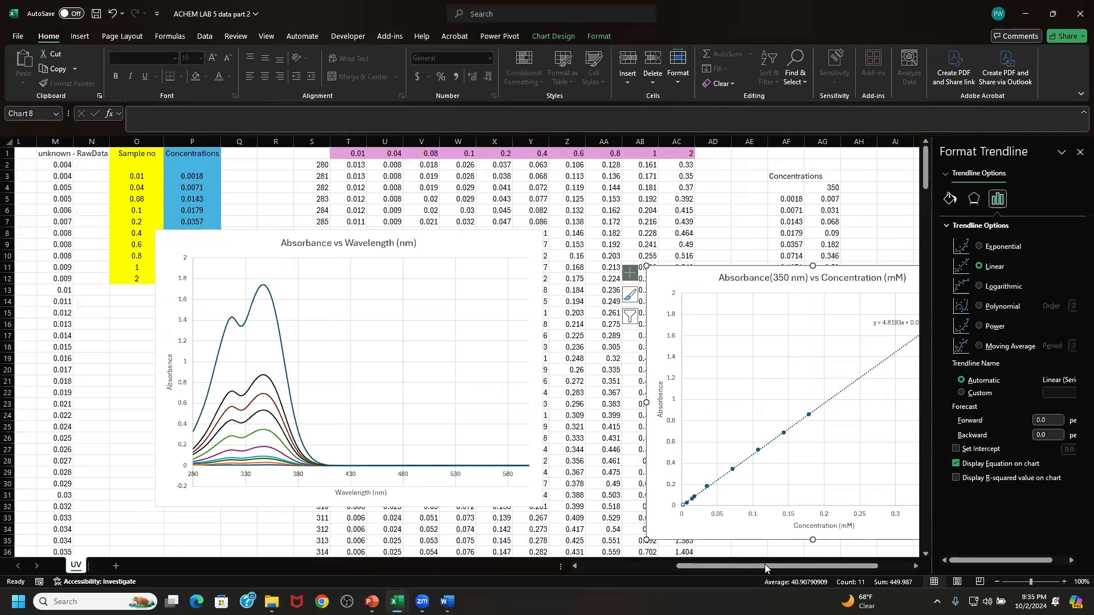
drag(765, 564, 799, 565)
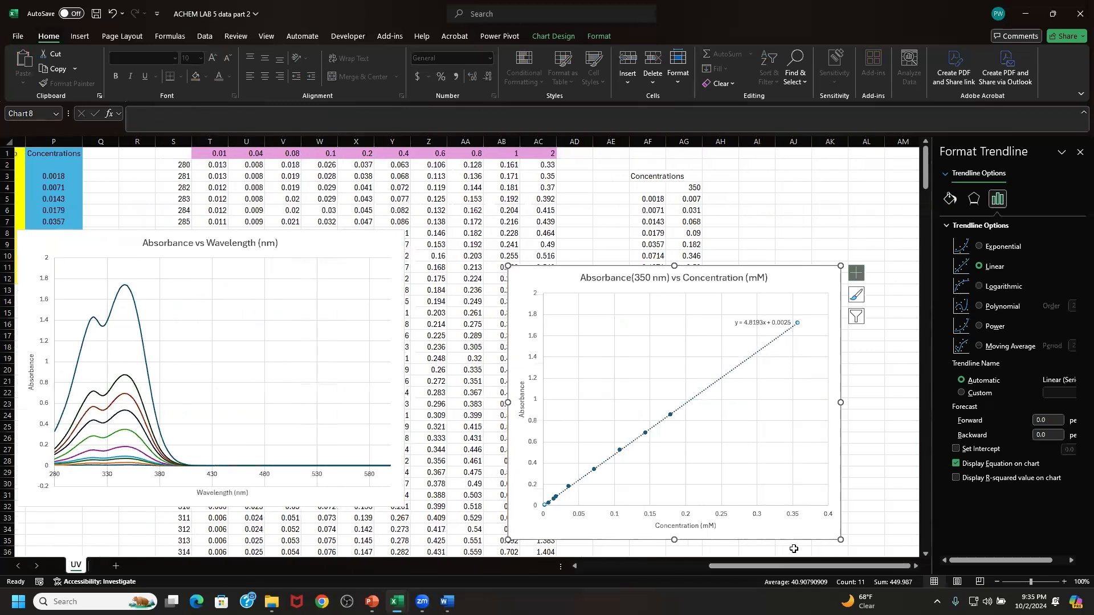